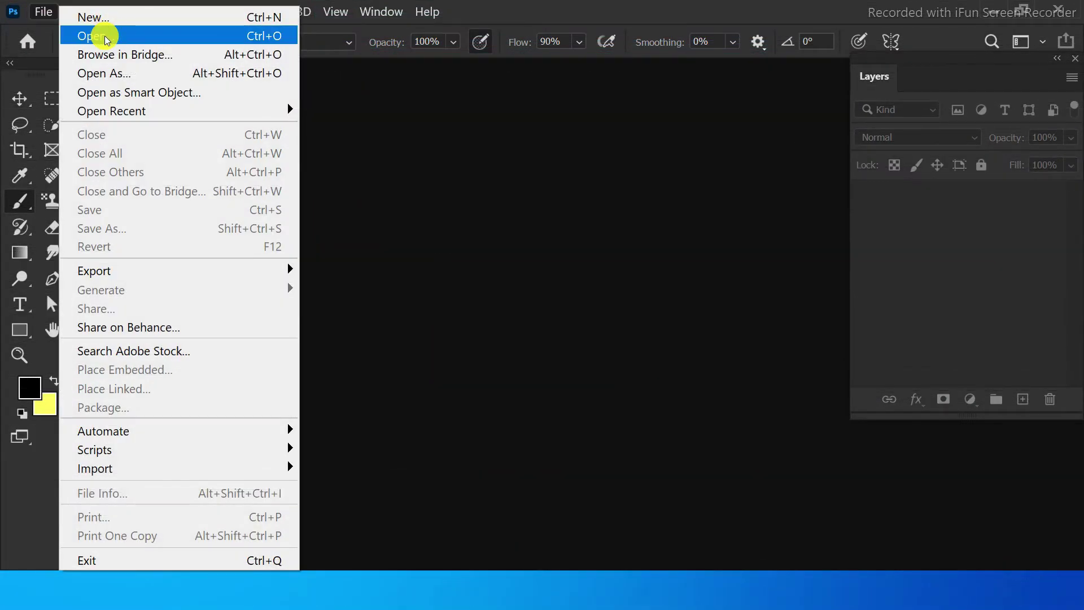
# - Open 'WhatsApp Image 2021-07-08 at 11.16.45.jpeg' from the Downloads folder
pyautogui.click(107, 36)
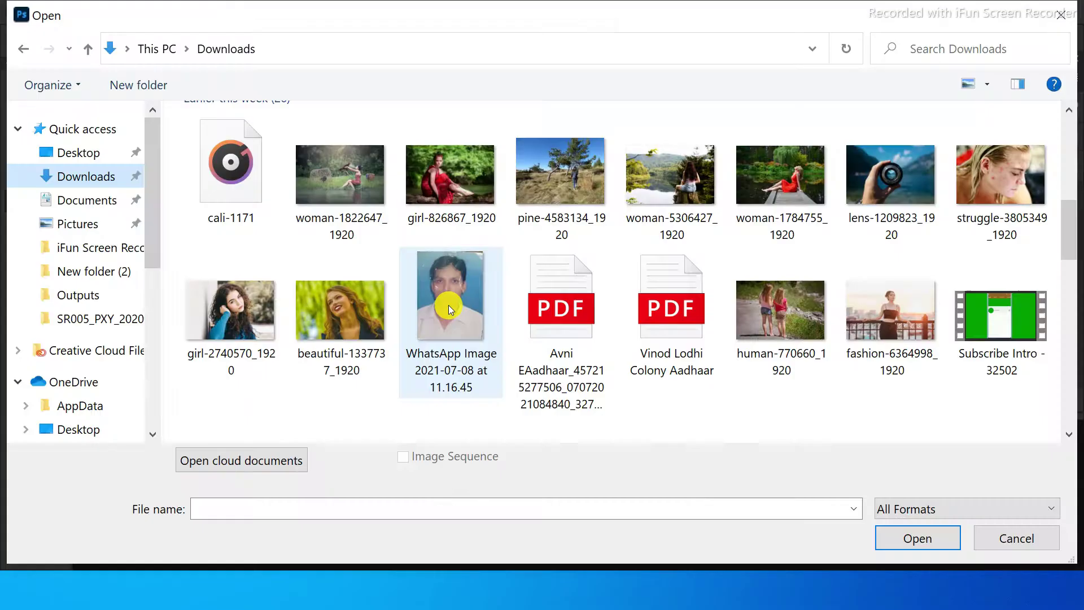
pyautogui.doubleClick(449, 305)
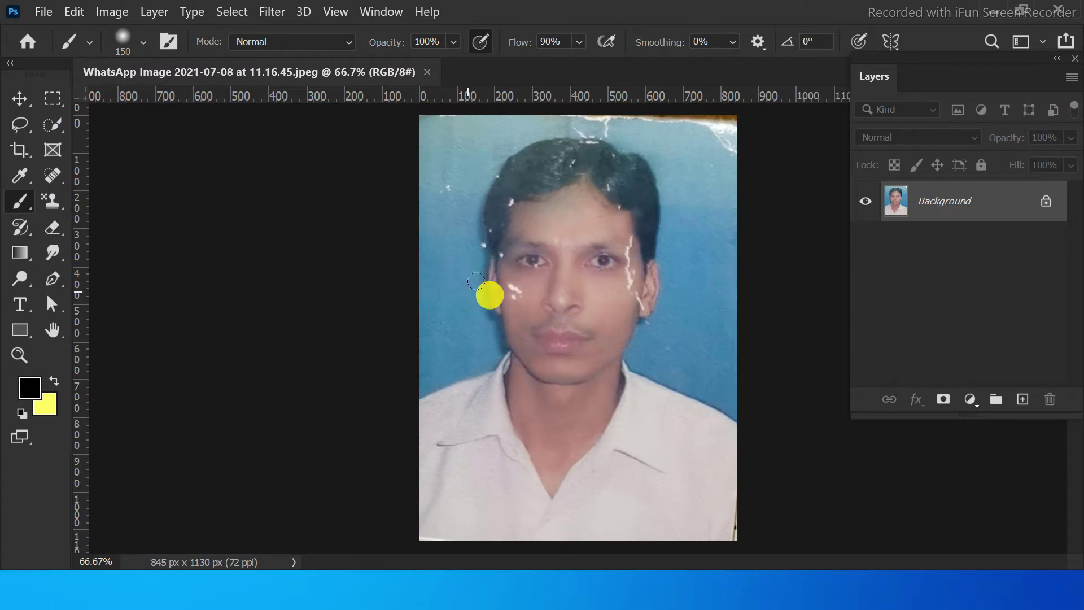
# - Zoom the photo to 200% and scroll around to inspect the damage
pyautogui.hotkey('ctrl', '+')
pyautogui.hotkey('ctrl', '+')
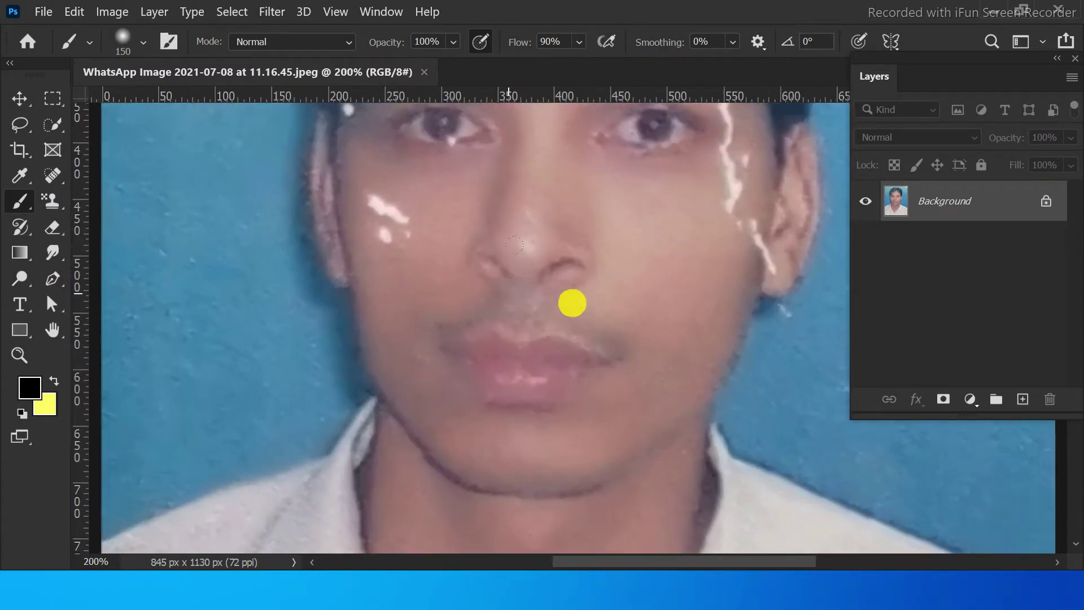
pyautogui.scroll(2, 641, 339)
pyautogui.scroll(2, 641, 383)
pyautogui.scroll(2, 635, 338)
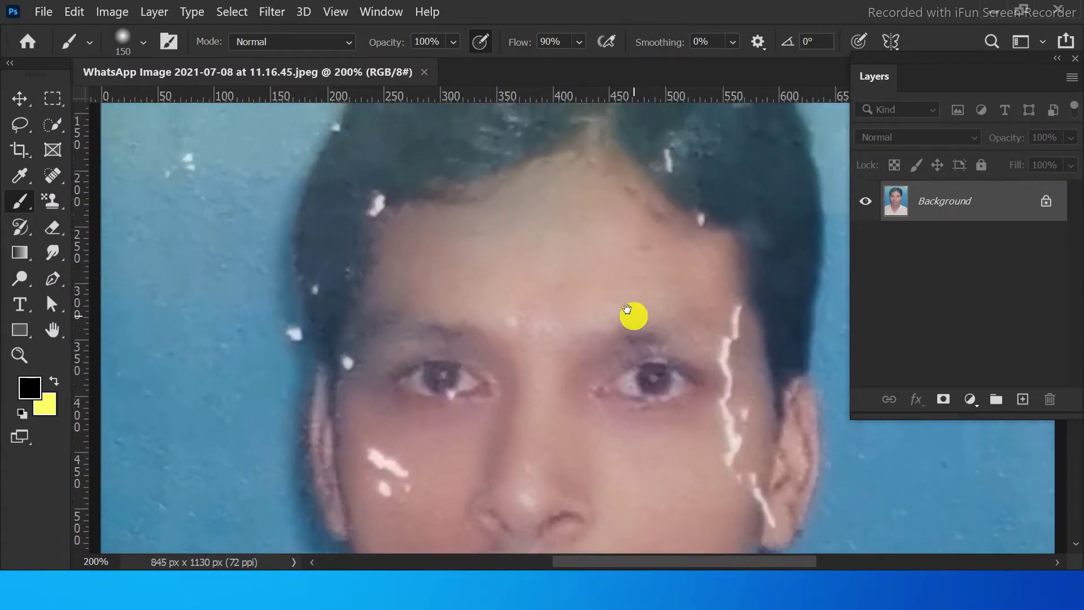
pyautogui.scroll(1, 625, 305)
pyautogui.scroll(-1, 627, 307)
pyautogui.scroll(-1, 623, 325)
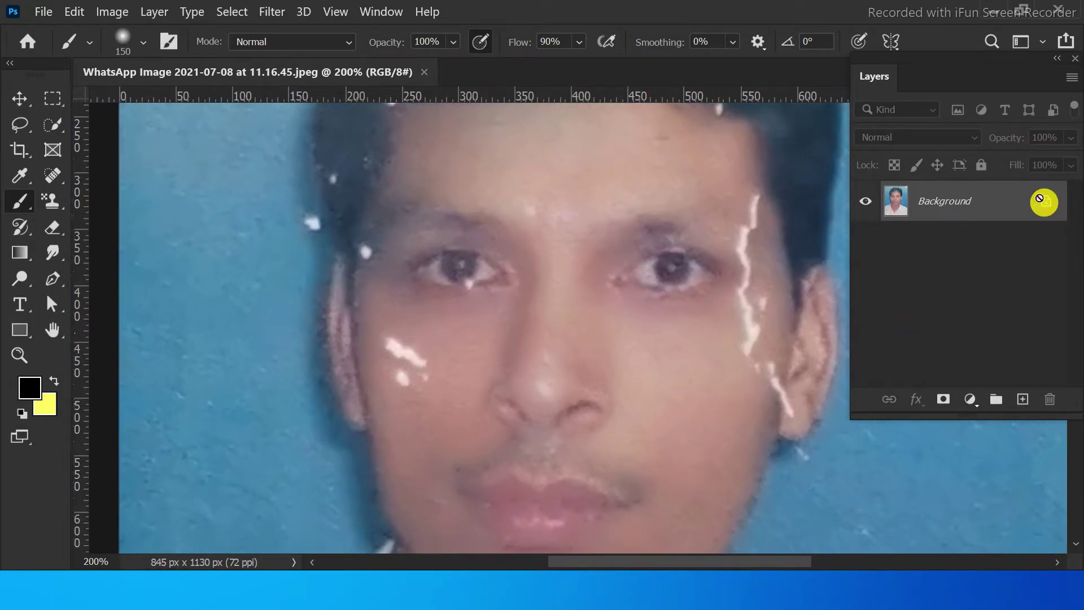
# - Duplicate the photo to Layer 1, hide Background, and use a 125 px Clone Stamp
pyautogui.hotkey('ctrl', 'j')
pyautogui.click(863, 239)
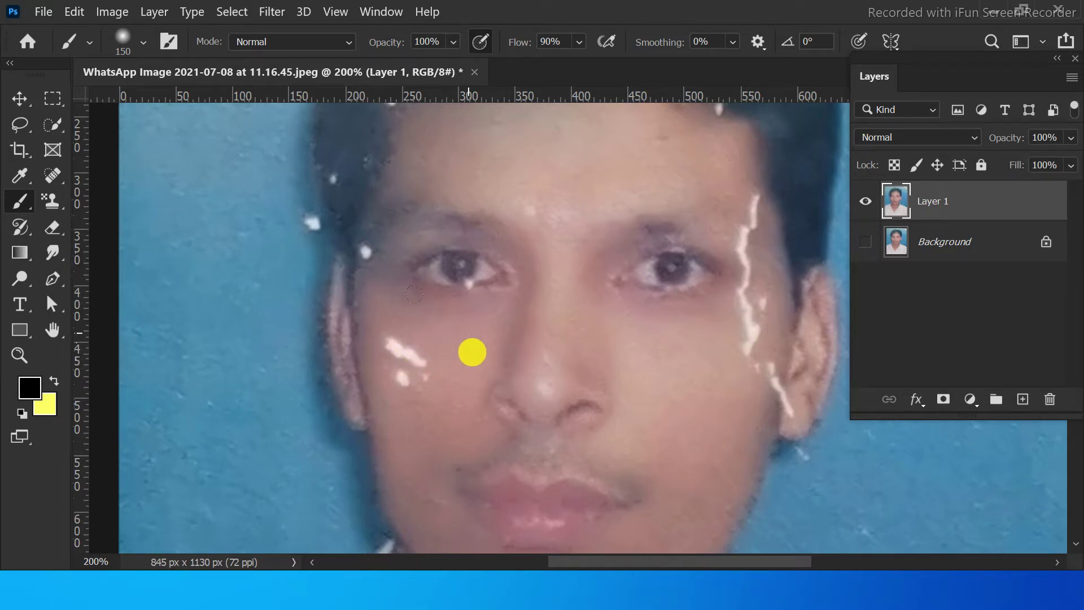
pyautogui.press('[')
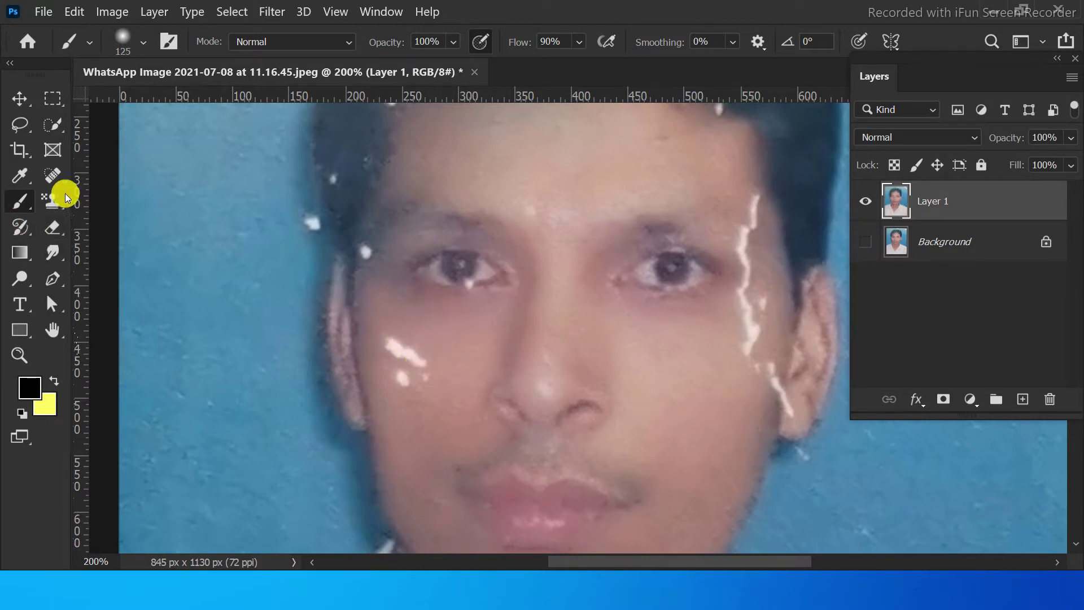
pyautogui.click(49, 202)
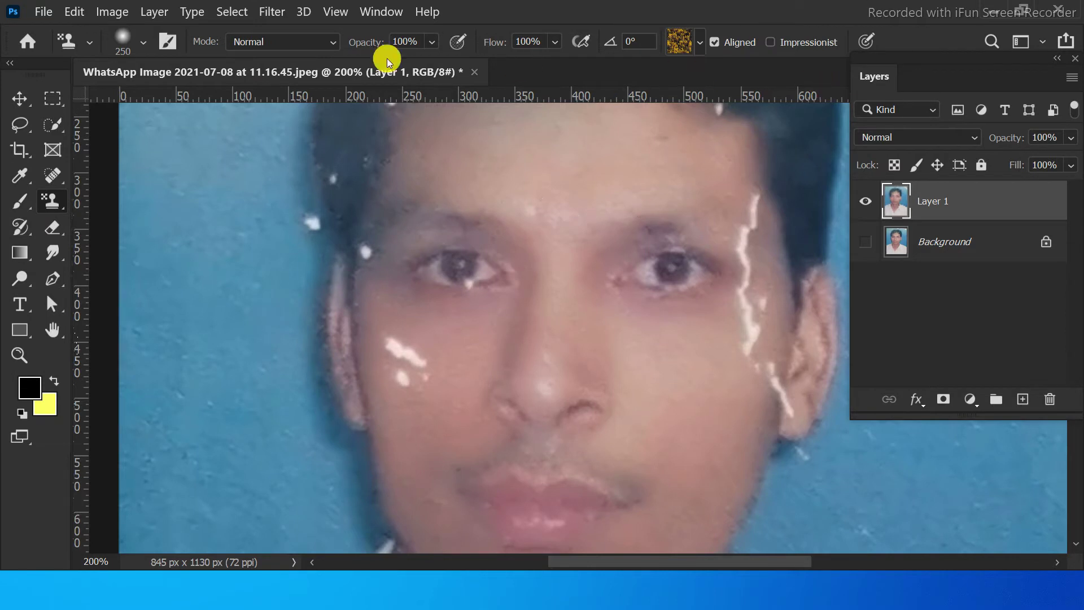
# - Clone clean skin over the white streak and small spot on the left cheek
pyautogui.click(333, 44)
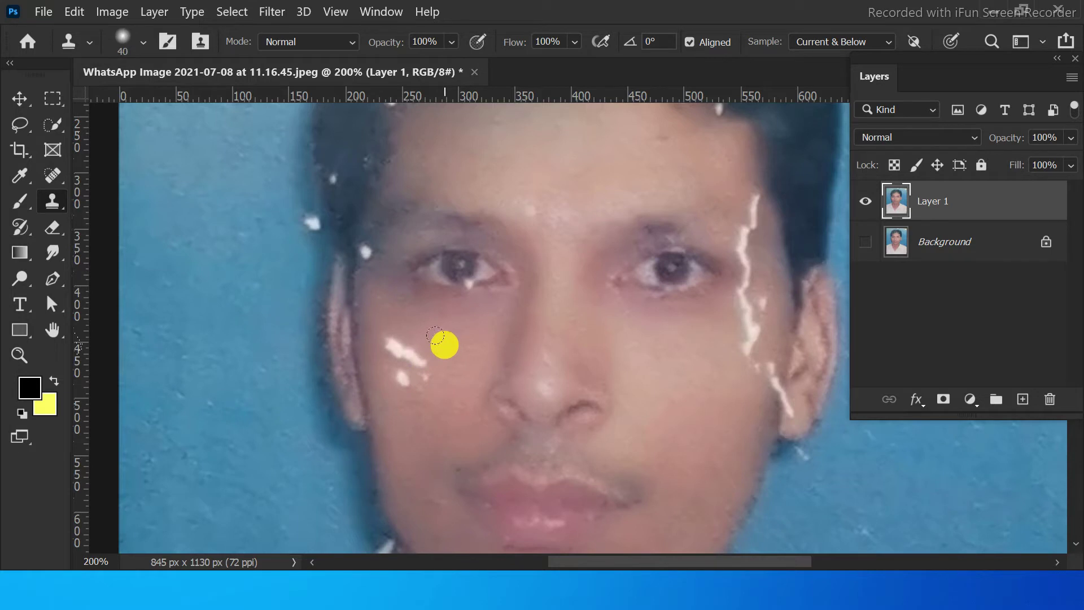
pyautogui.moveTo(432, 335); pyautogui.dragTo(409, 350)
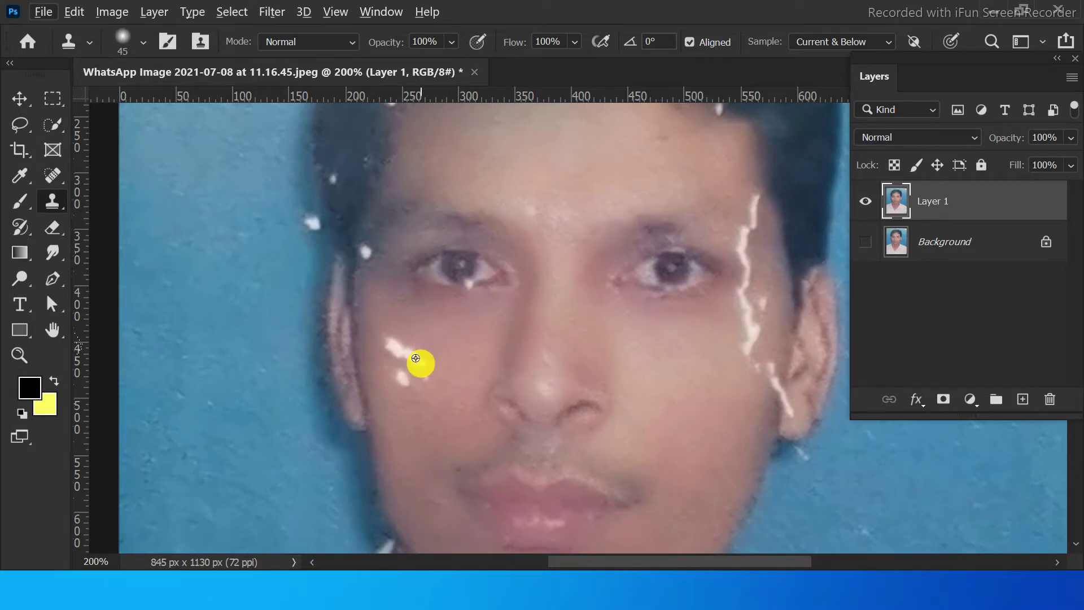
pyautogui.click(425, 374)
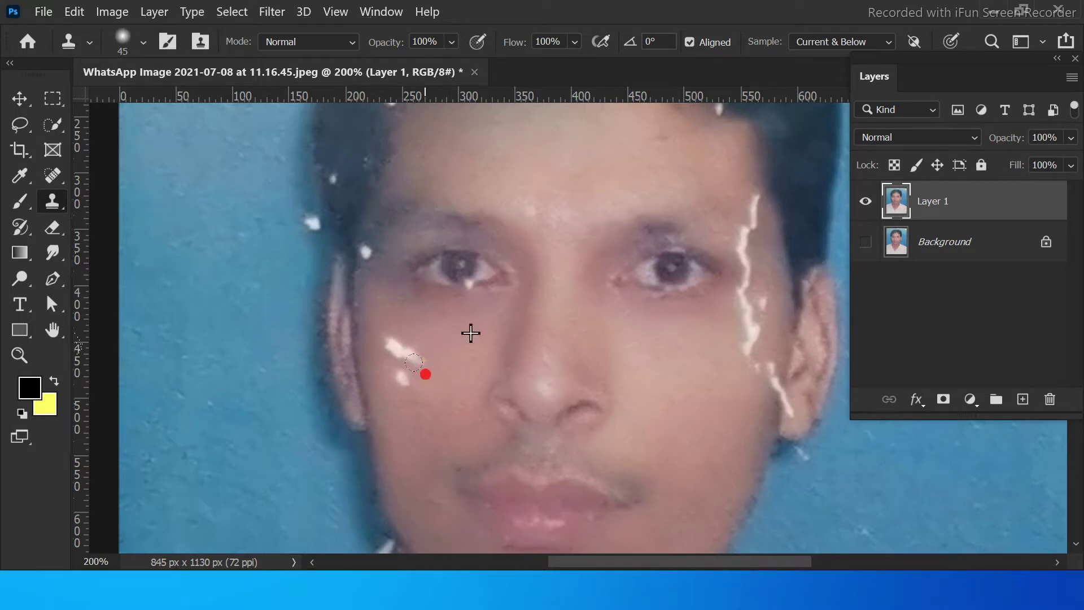
pyautogui.click(401, 346)
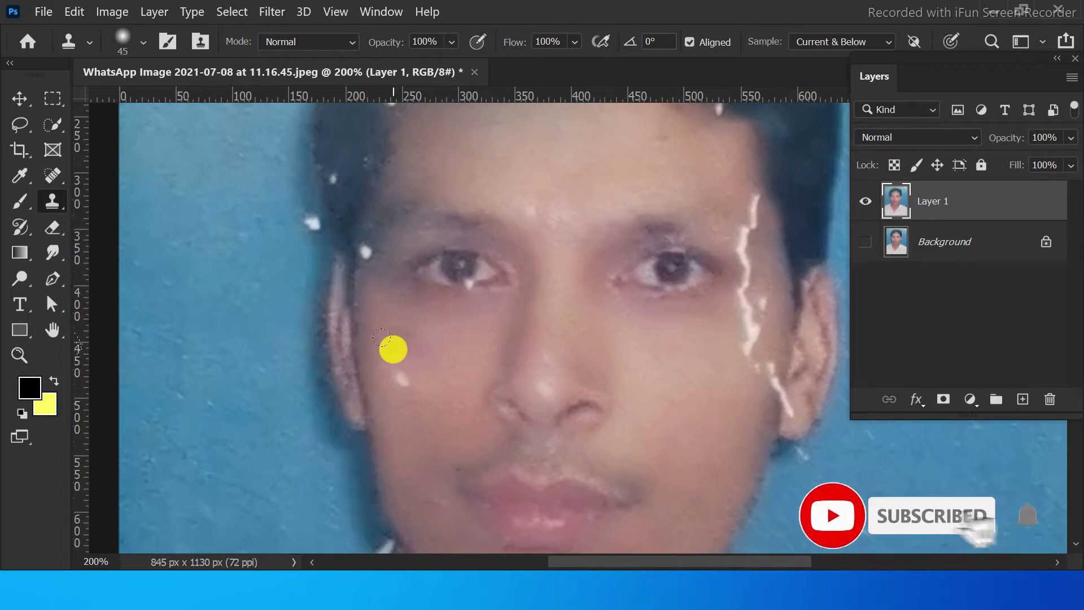
pyautogui.click(400, 381)
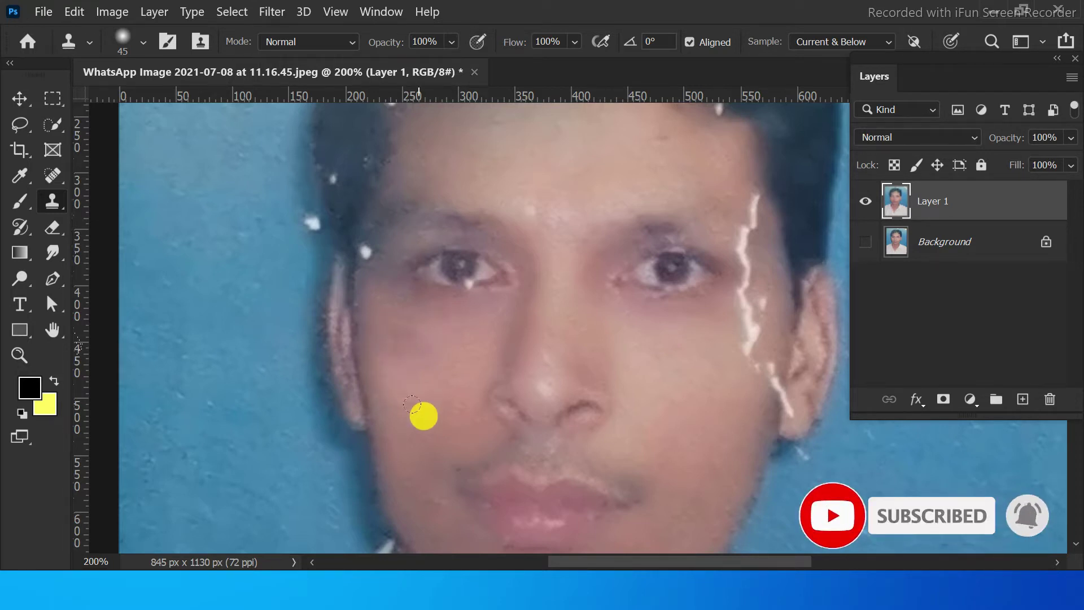
pyautogui.moveTo(678, 444)
pyautogui.mouseDown()
pyautogui.moveTo(670, 405)
pyautogui.moveTo(610, 402)
pyautogui.mouseUp()
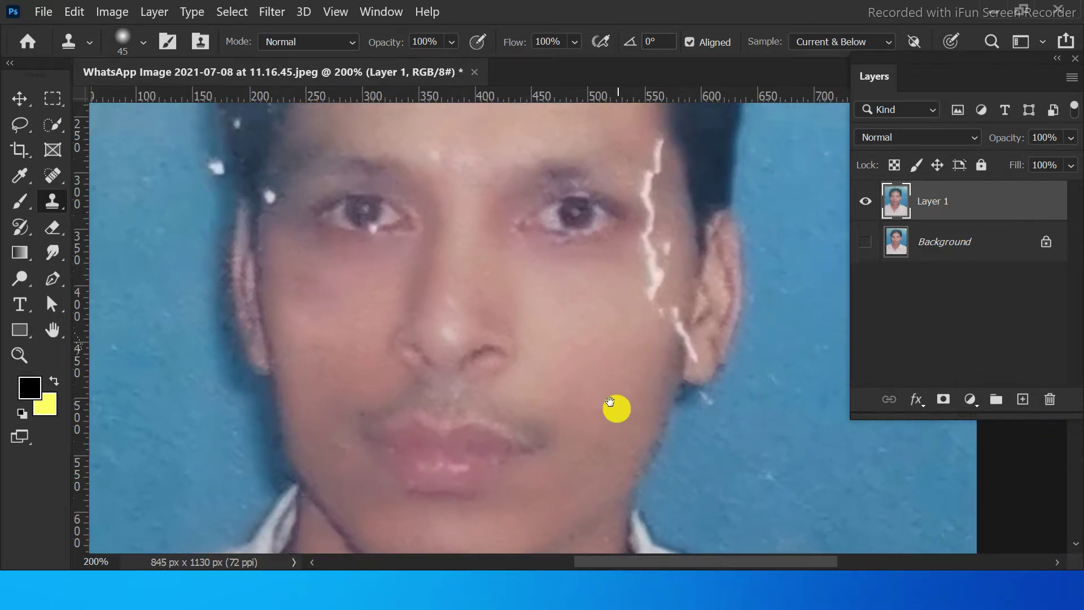
# - With a 15 px clone brush, cover the streak by the right ear, then enlarge to 25 px
pyautogui.press('[')
pyautogui.press('[')
pyautogui.press('[')
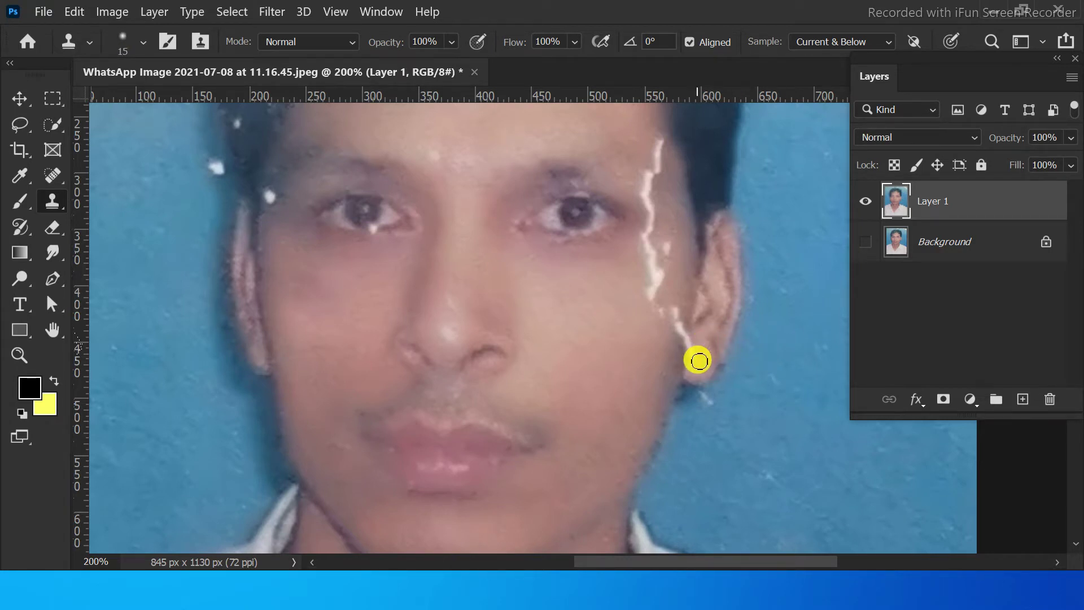
pyautogui.moveTo(699, 360); pyautogui.dragTo(695, 358)
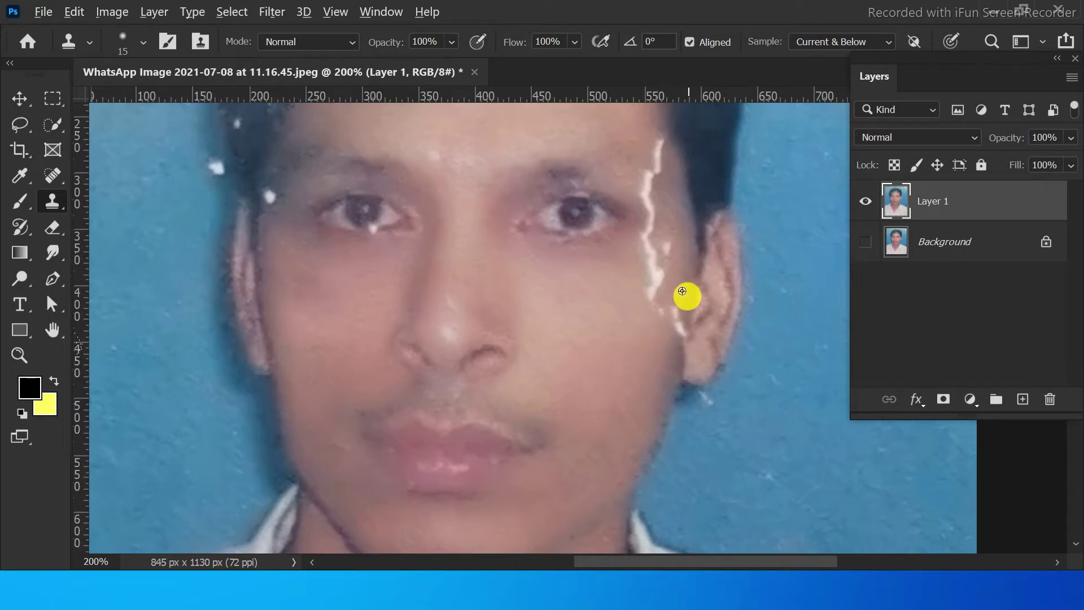
pyautogui.moveTo(651, 333); pyautogui.dragTo(684, 335)
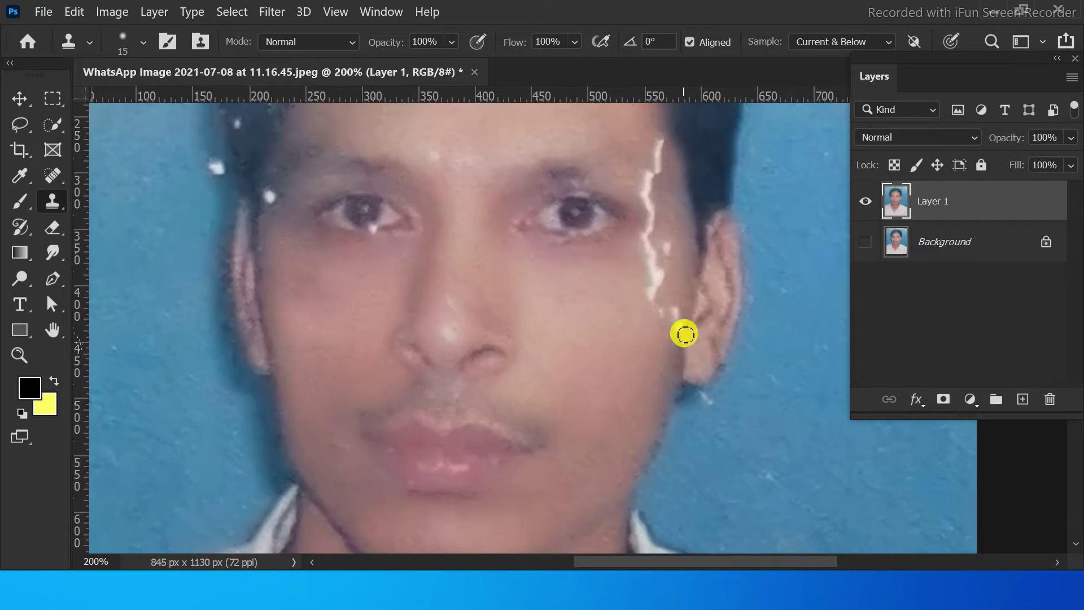
pyautogui.press(']')
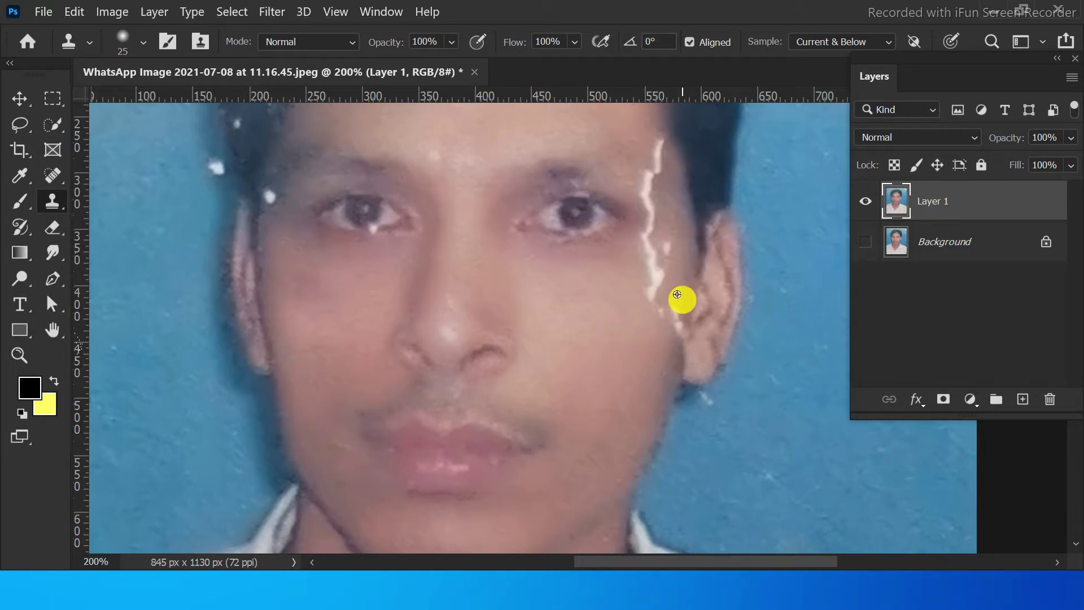
pyautogui.click(680, 327)
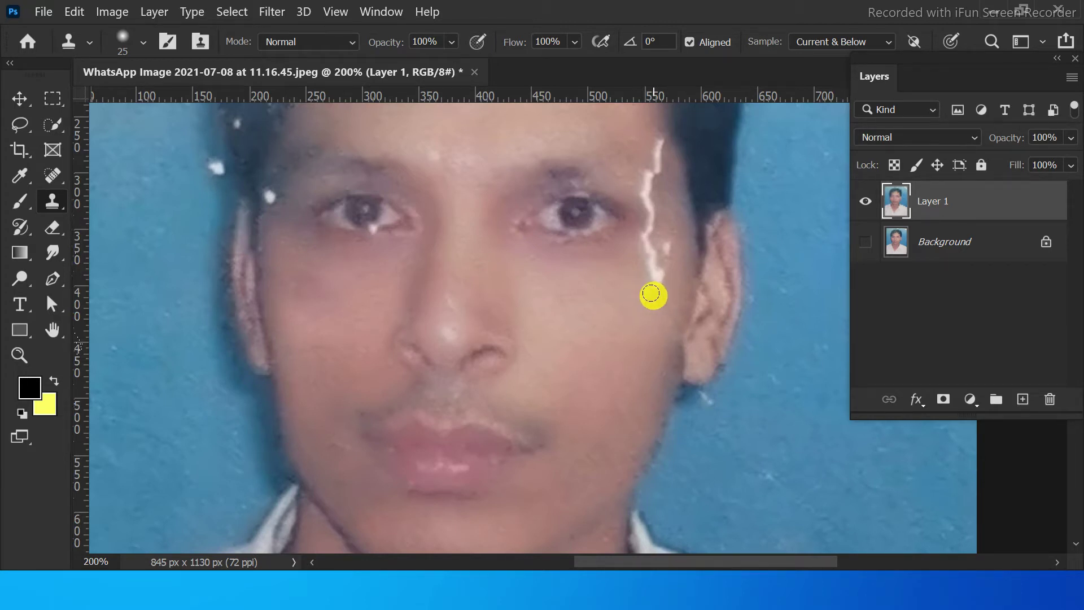
# - Sample nearby skin and clone over the lower end of the right-cheek streak
pyautogui.click(647, 294)
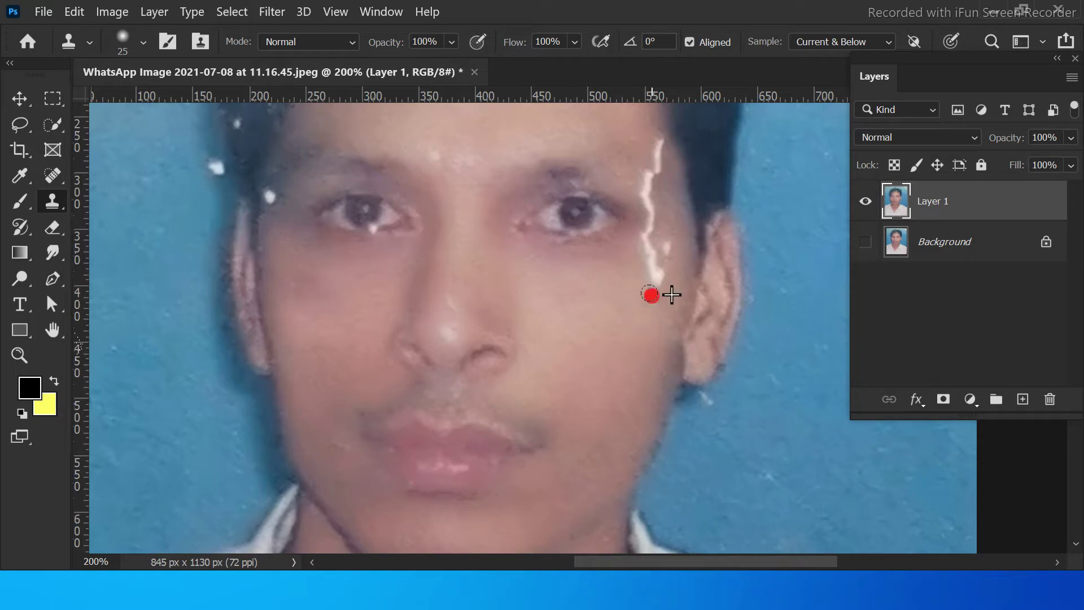
pyautogui.keyDown('alt'); pyautogui.click(675, 266); pyautogui.keyUp('alt')
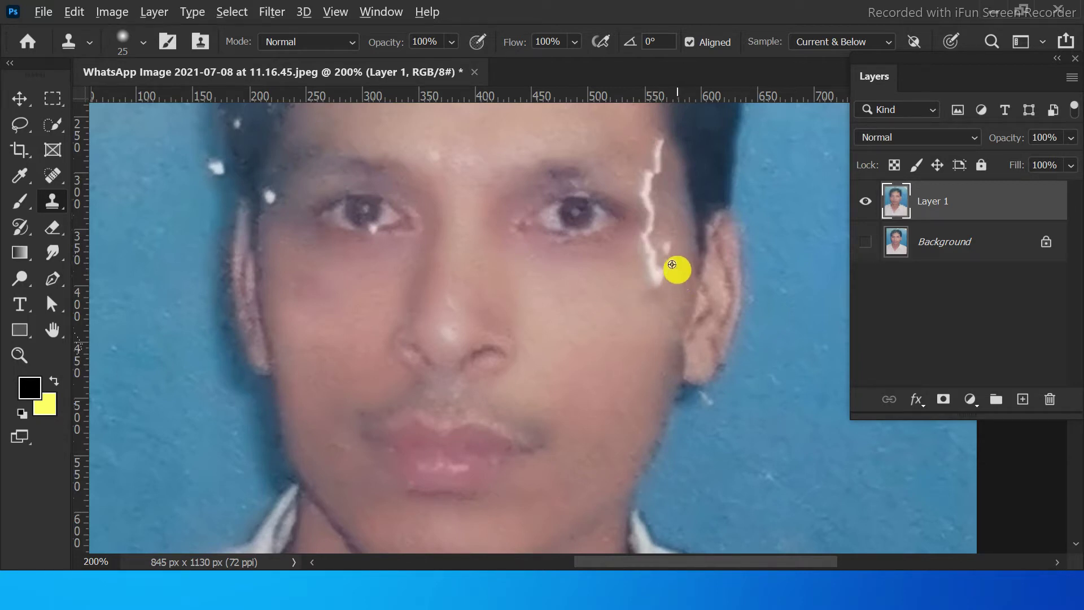
pyautogui.keyDown('alt'); pyautogui.click(630, 280); pyautogui.keyUp('alt')
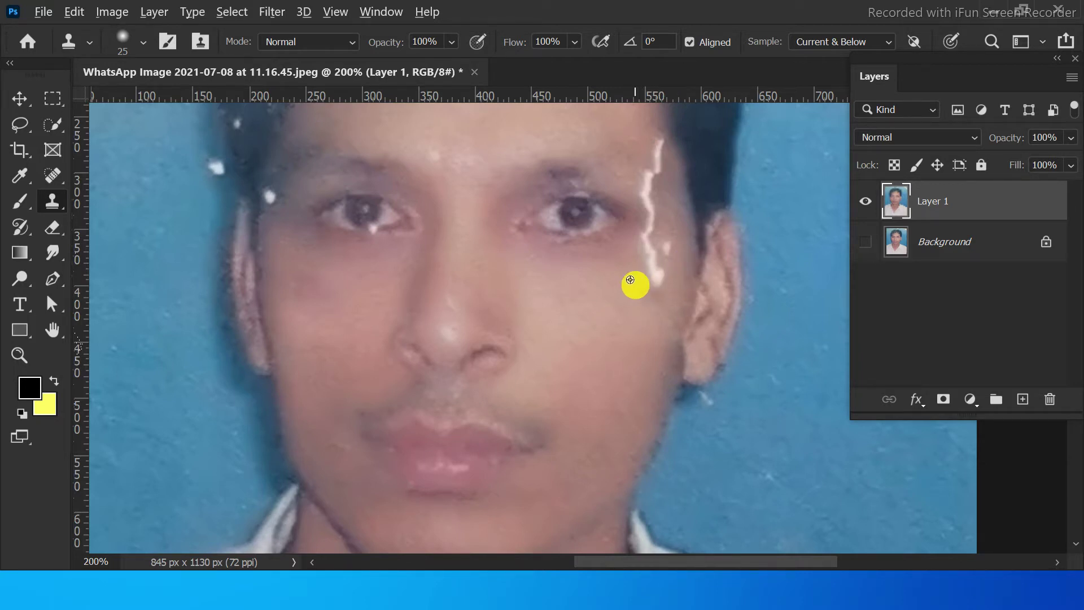
pyautogui.click(653, 278)
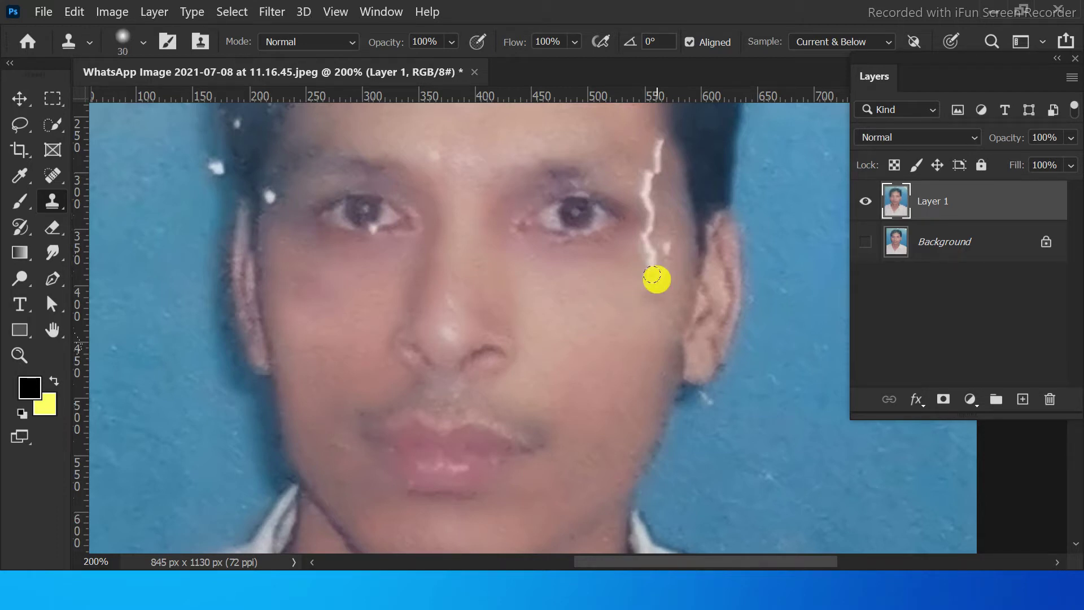
pyautogui.click(654, 277)
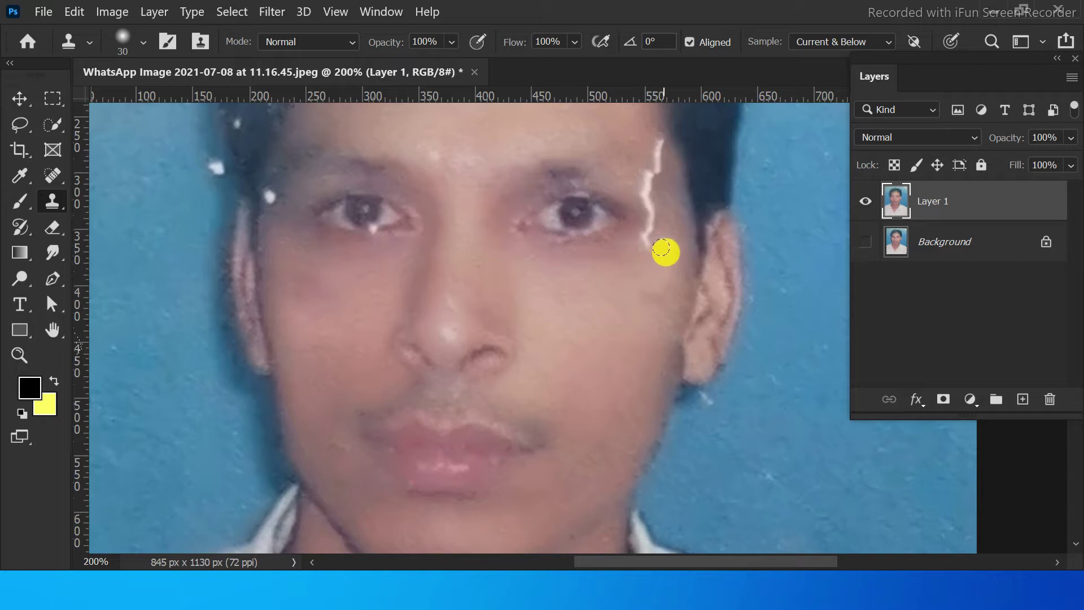
# - Clone skin over the streak beside the eye and up to the temple
pyautogui.keyDown('alt'); pyautogui.click(663, 246); pyautogui.keyUp('alt')
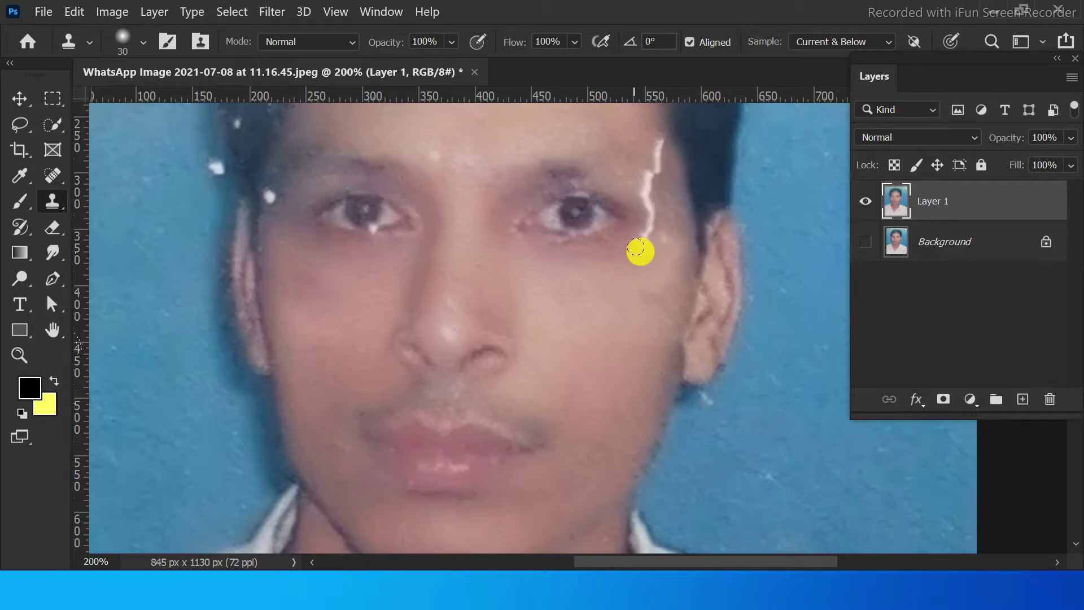
pyautogui.click(646, 243)
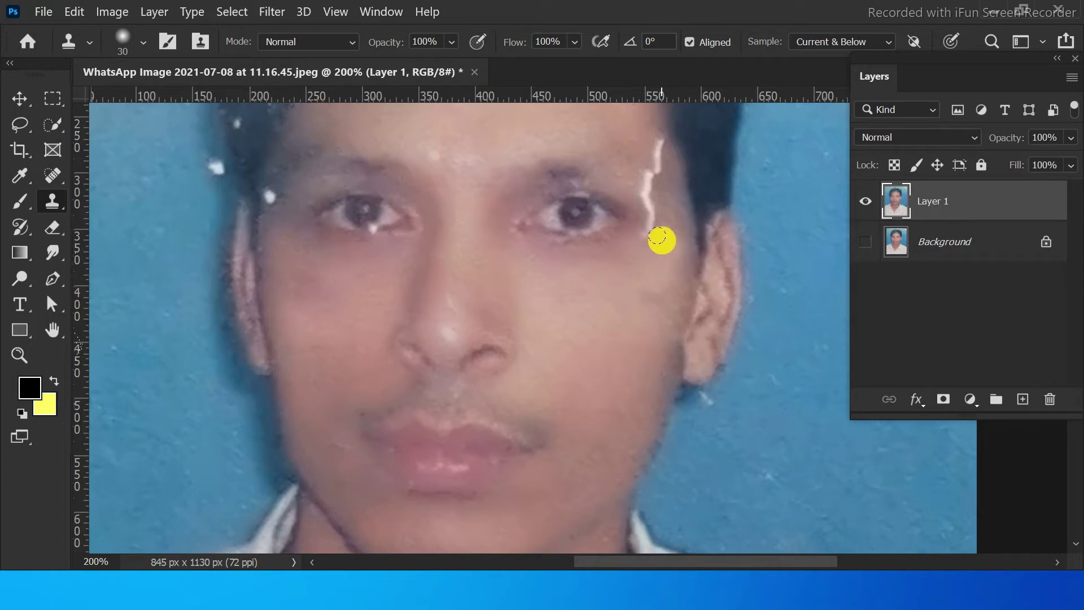
pyautogui.click(645, 233)
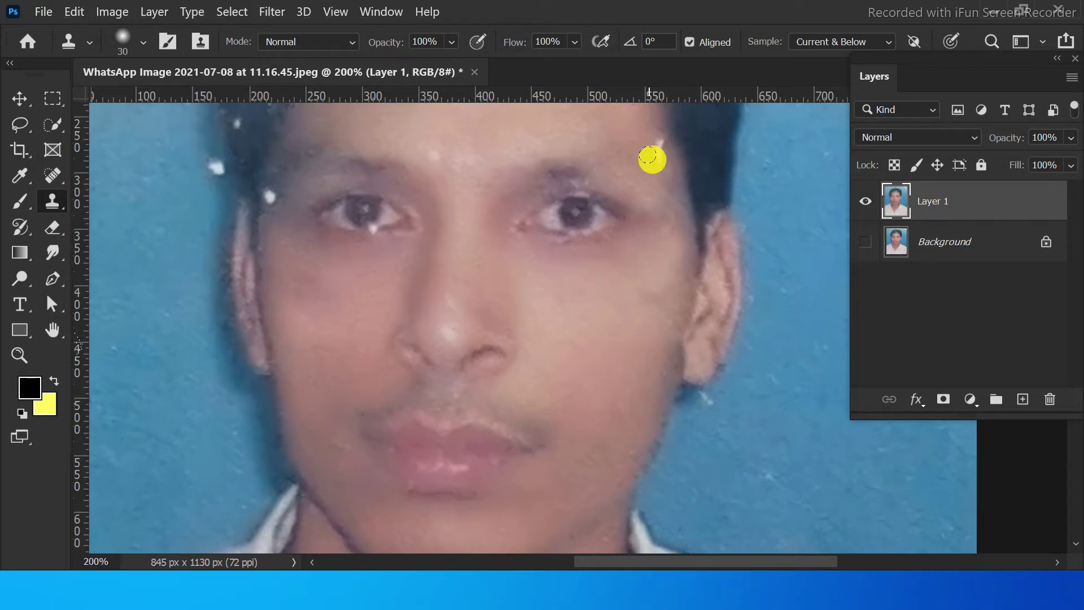
pyautogui.keyDown('alt'); pyautogui.click(630, 149); pyautogui.keyUp('alt')
pyautogui.keyDown('alt'); pyautogui.click(652, 158); pyautogui.keyUp('alt')
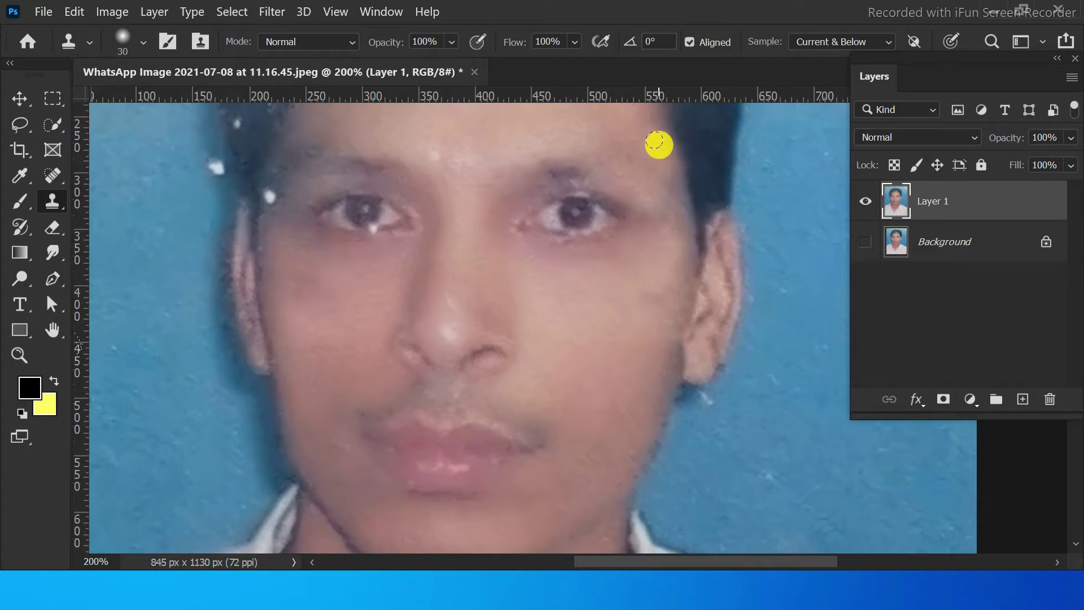
pyautogui.moveTo(654, 225); pyautogui.dragTo(659, 305)
# - Clone hair tone over the white streak and specks at the right hairline
pyautogui.moveTo(564, 195); pyautogui.dragTo(595, 262)
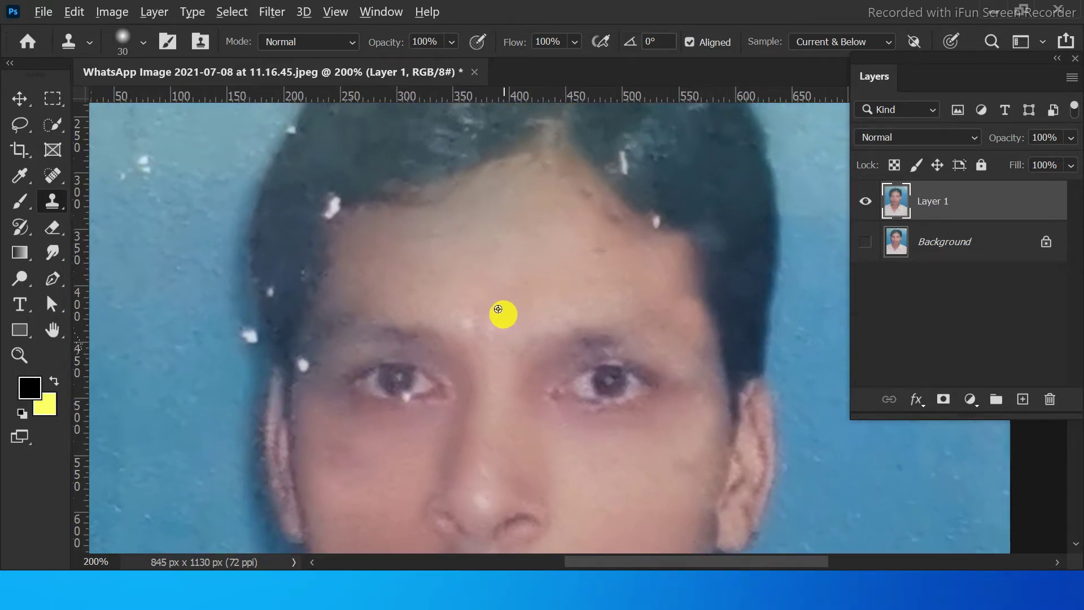
pyautogui.click(464, 321)
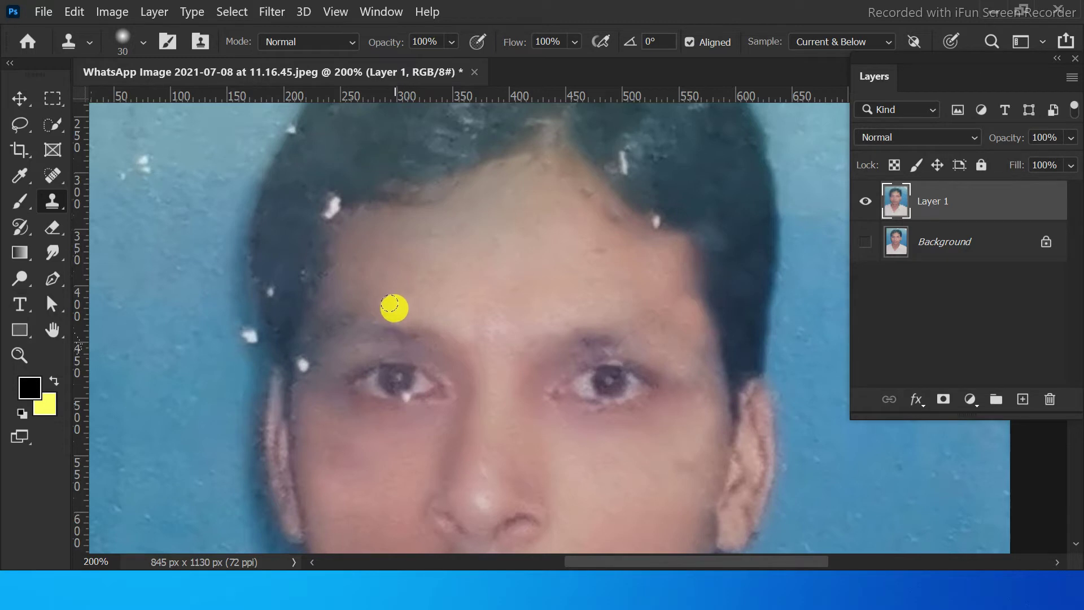
pyautogui.keyDown('alt'); pyautogui.click(676, 207); pyautogui.keyUp('alt')
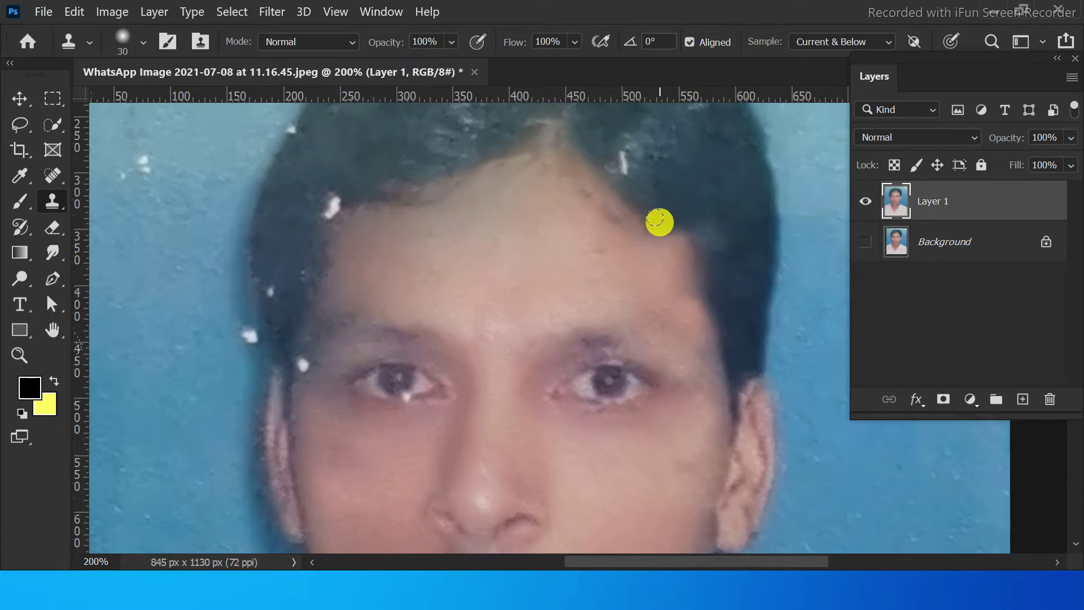
pyautogui.click(658, 220)
pyautogui.keyDown('alt'); pyautogui.click(640, 174); pyautogui.keyUp('alt')
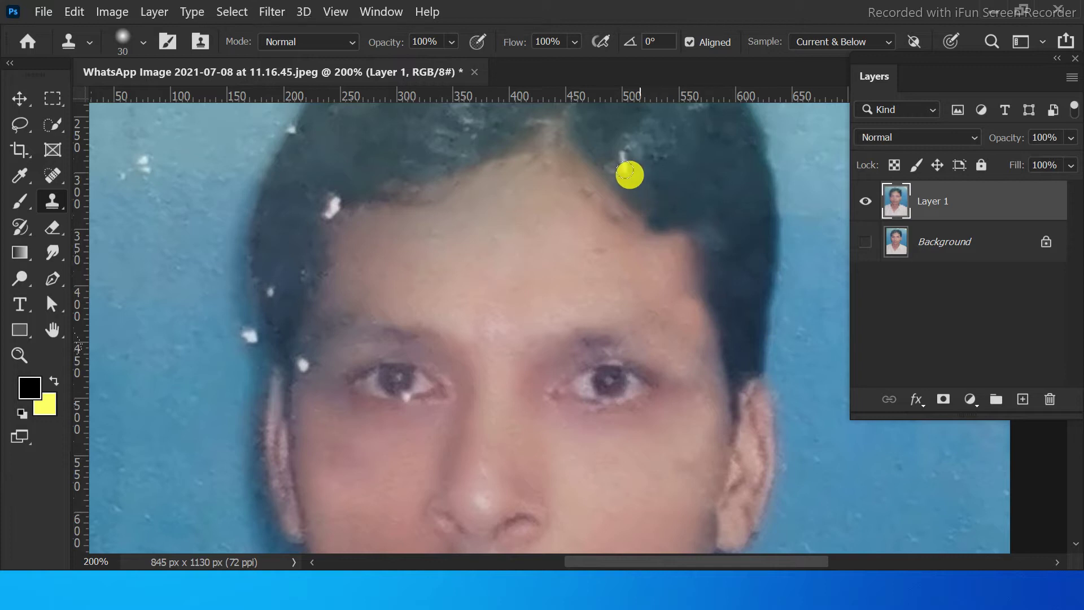
pyautogui.click(622, 164)
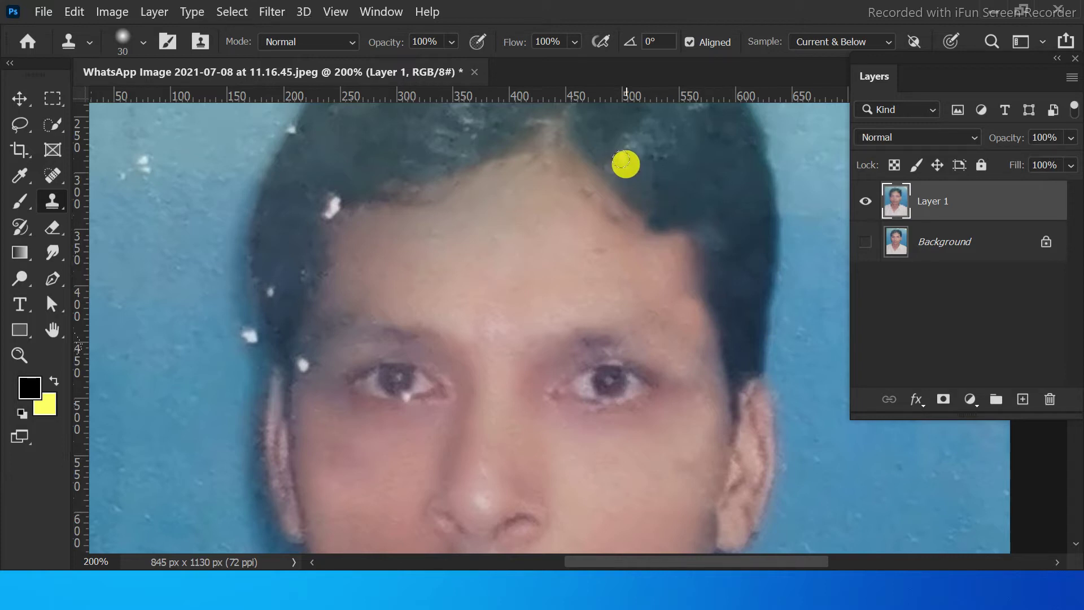
# - Sample clean hair and stamp out the white streak and specks at the left hair edge
pyautogui.keyDown('alt'); pyautogui.click(348, 173); pyautogui.keyUp('alt')
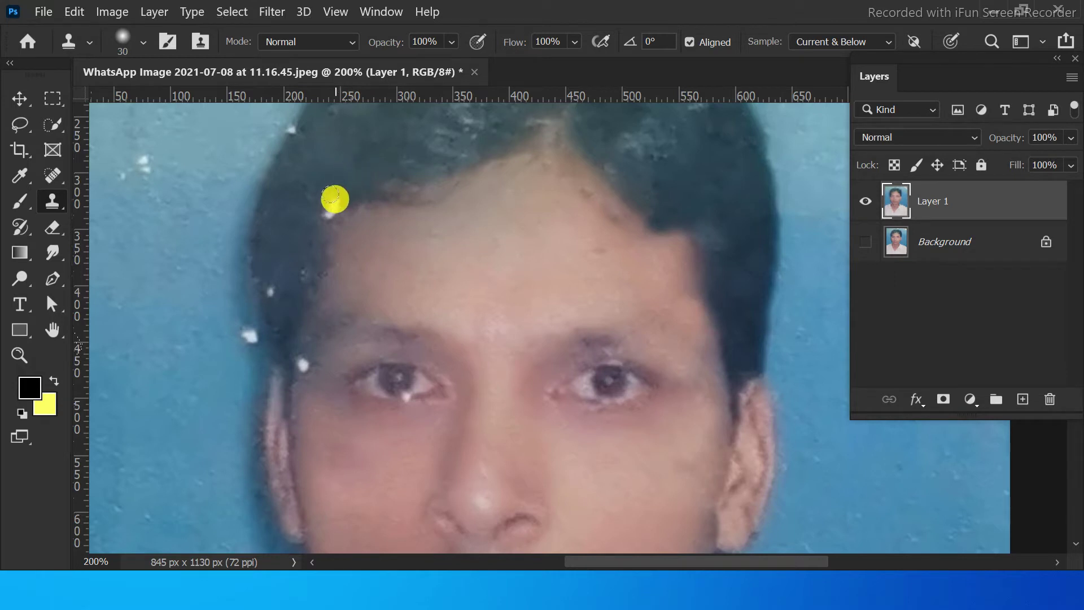
pyautogui.click(334, 204)
pyautogui.click(325, 209)
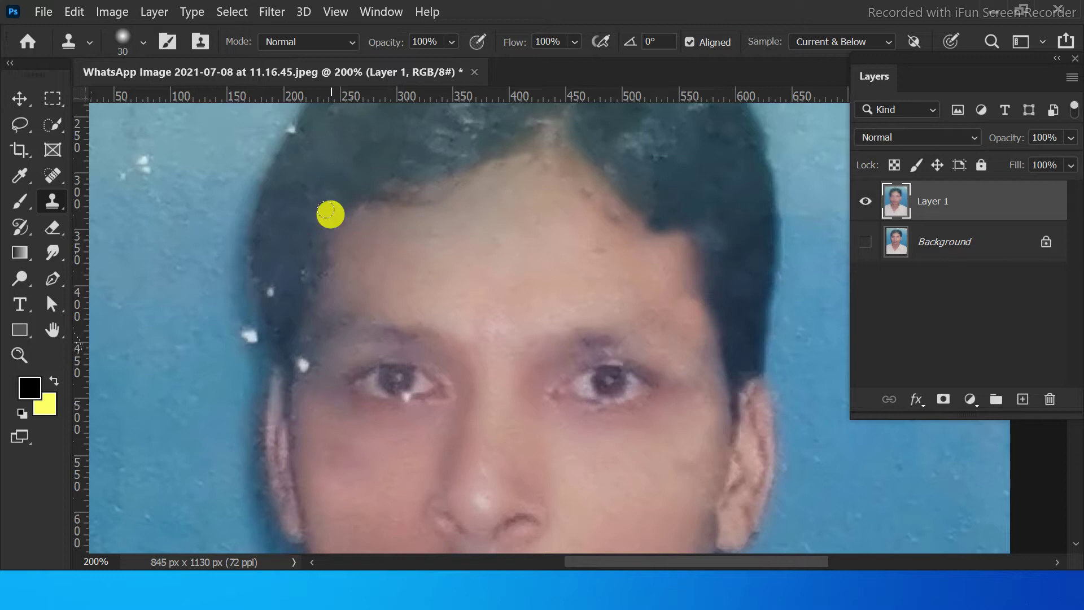
pyautogui.click(268, 289)
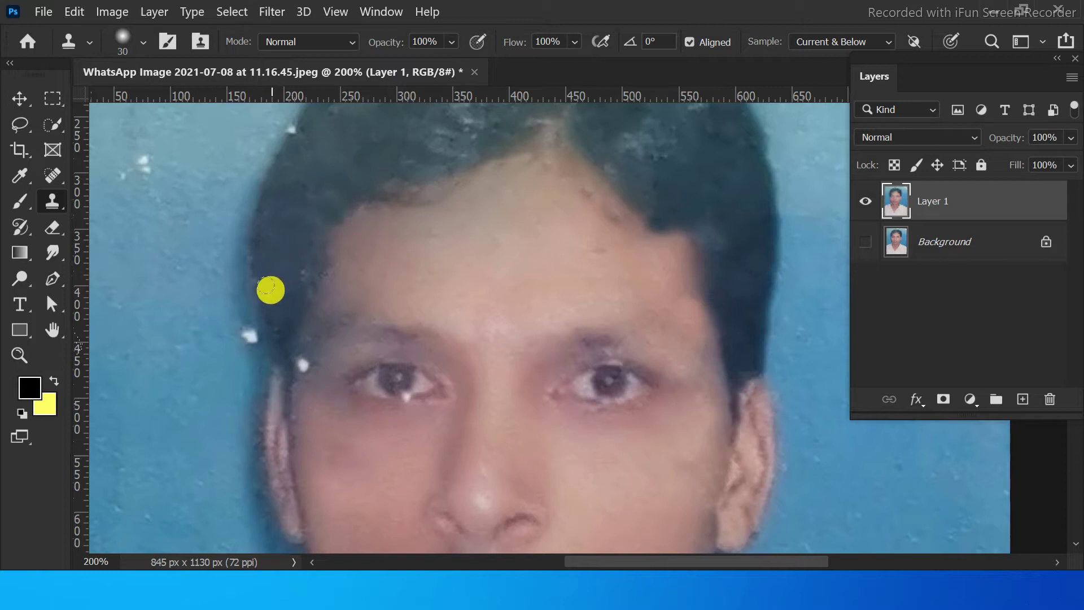
pyautogui.click(270, 291)
# - Enlarge the clone brush to 50 and cover white marks and light patches on the upper hair
pyautogui.scroll(2, 394, 257)
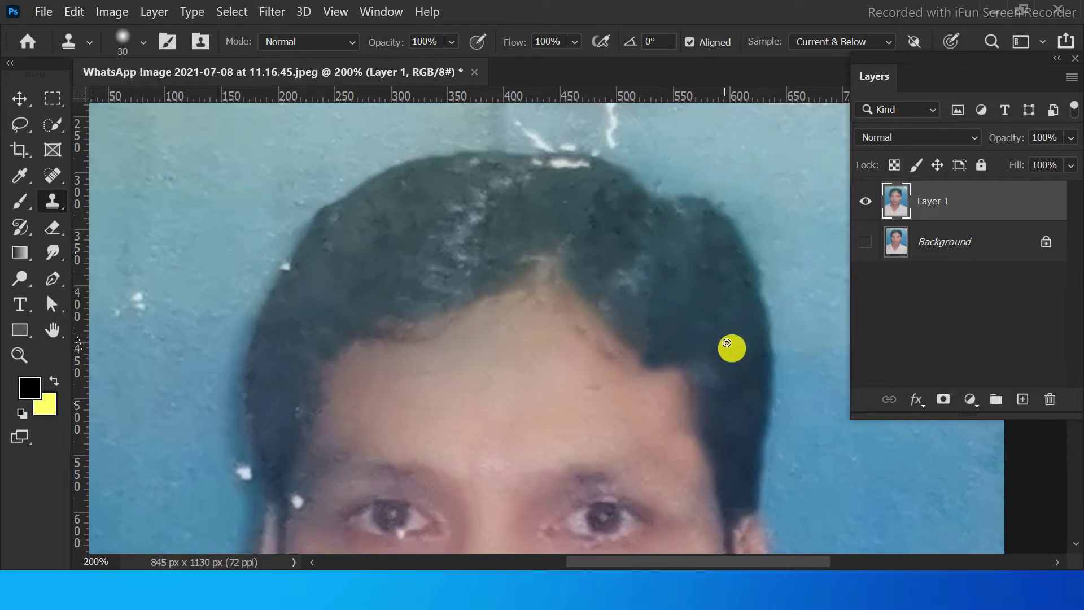
pyautogui.click(738, 382)
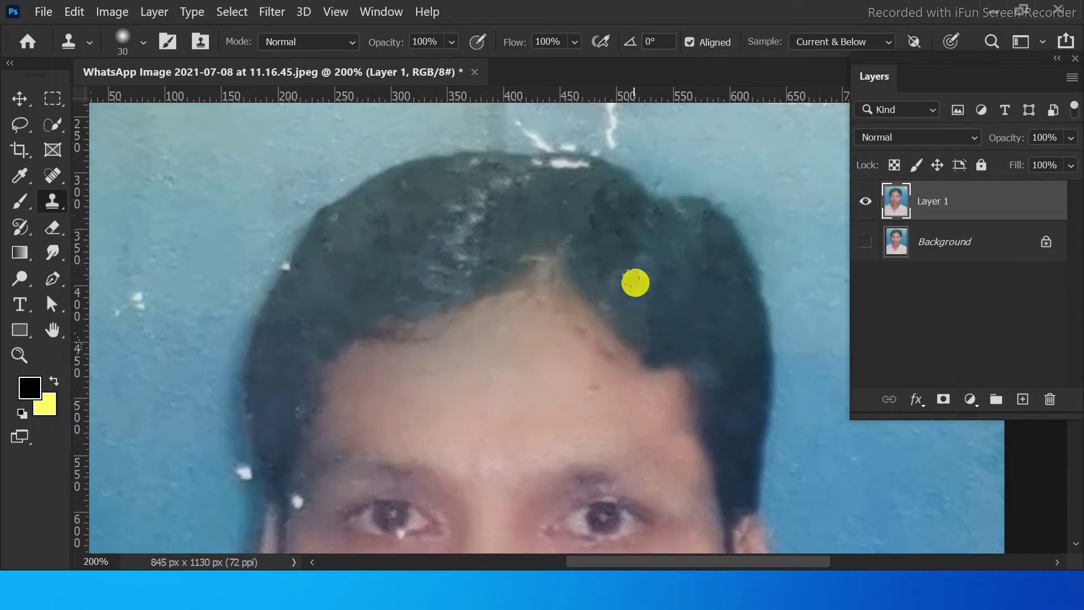
pyautogui.press(']')
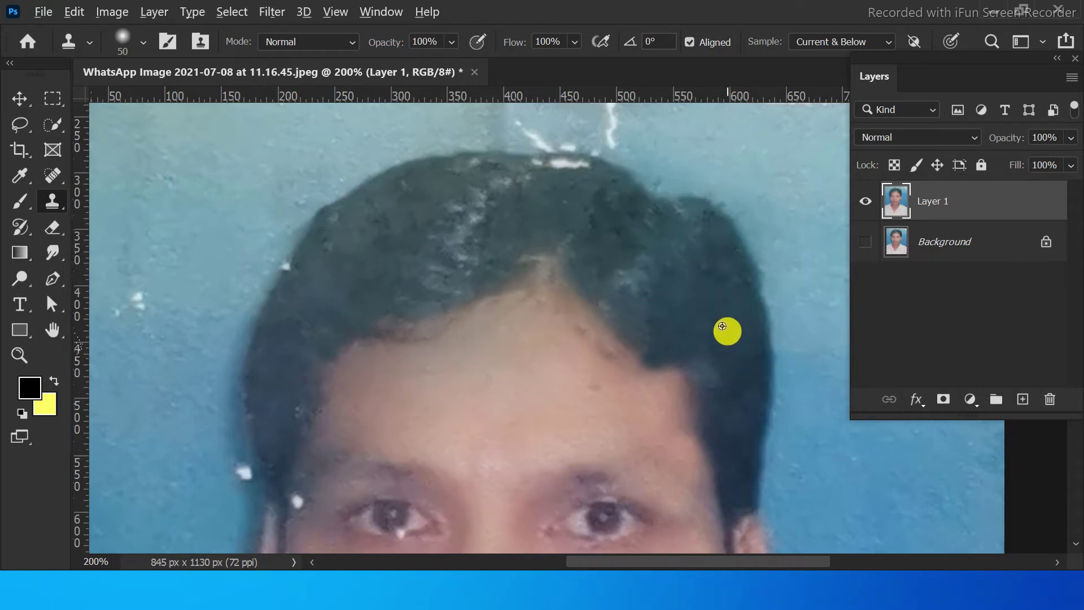
pyautogui.click(626, 257)
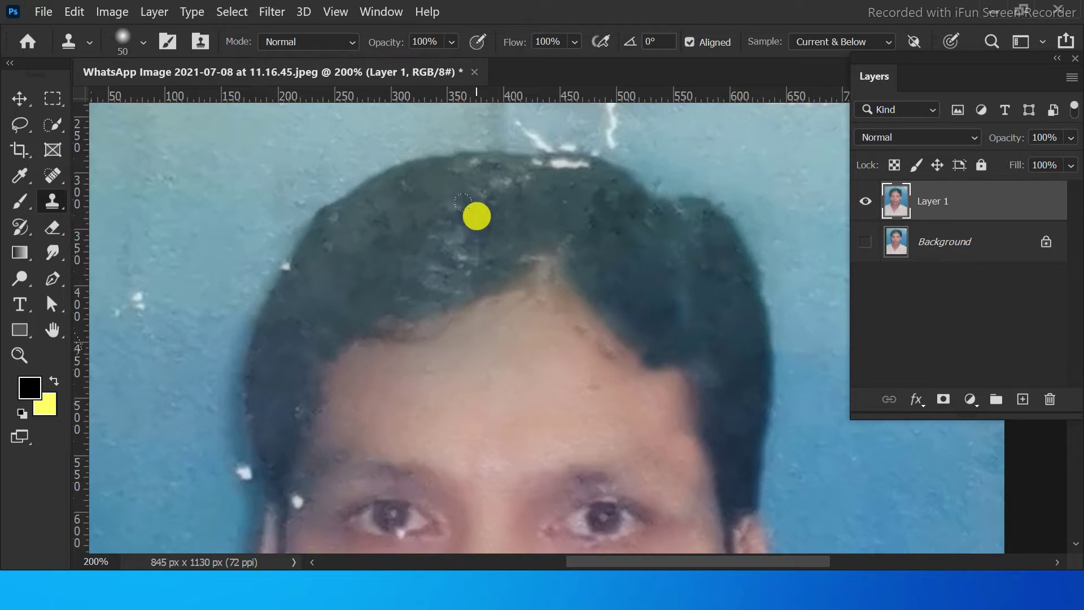
pyautogui.click(484, 195)
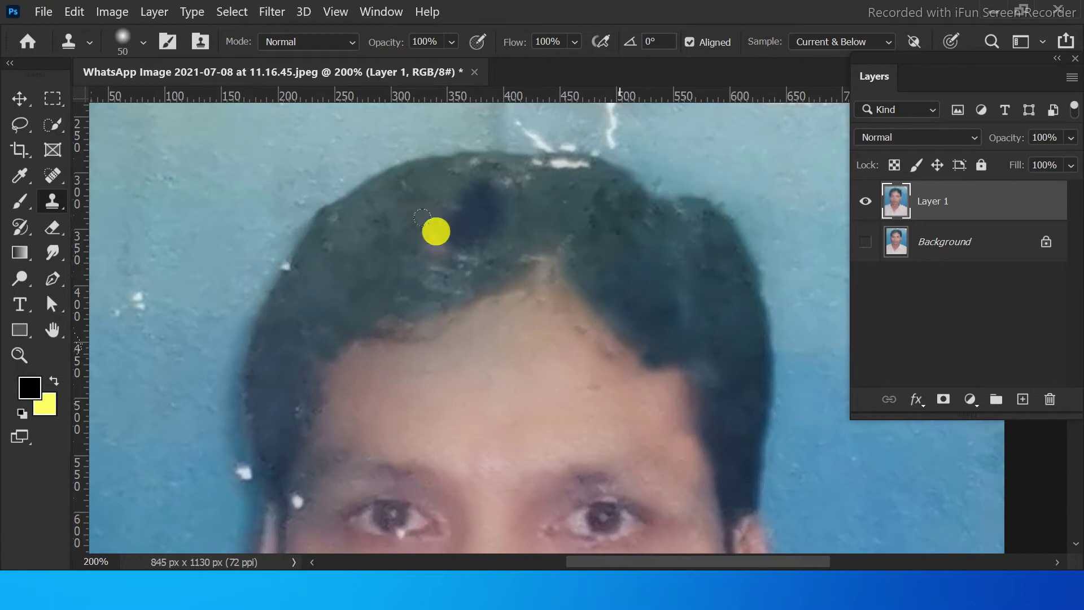
pyautogui.click(417, 228)
pyautogui.click(436, 229)
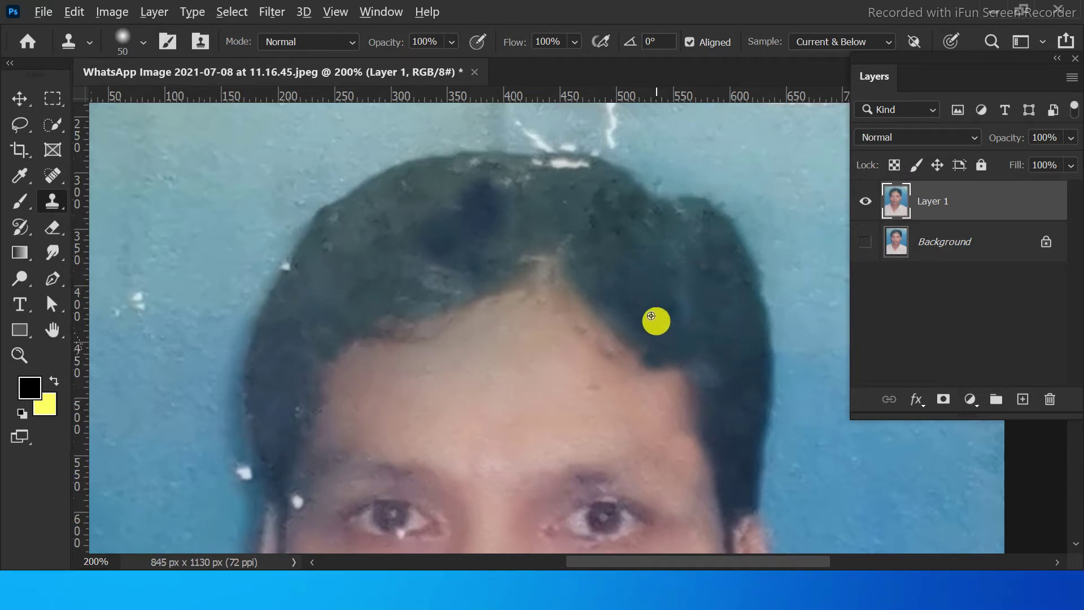
# - Darken the upper-left patch and clone over top specks, undoing two light-blue blotches
pyautogui.moveTo(444, 274); pyautogui.dragTo(455, 275)
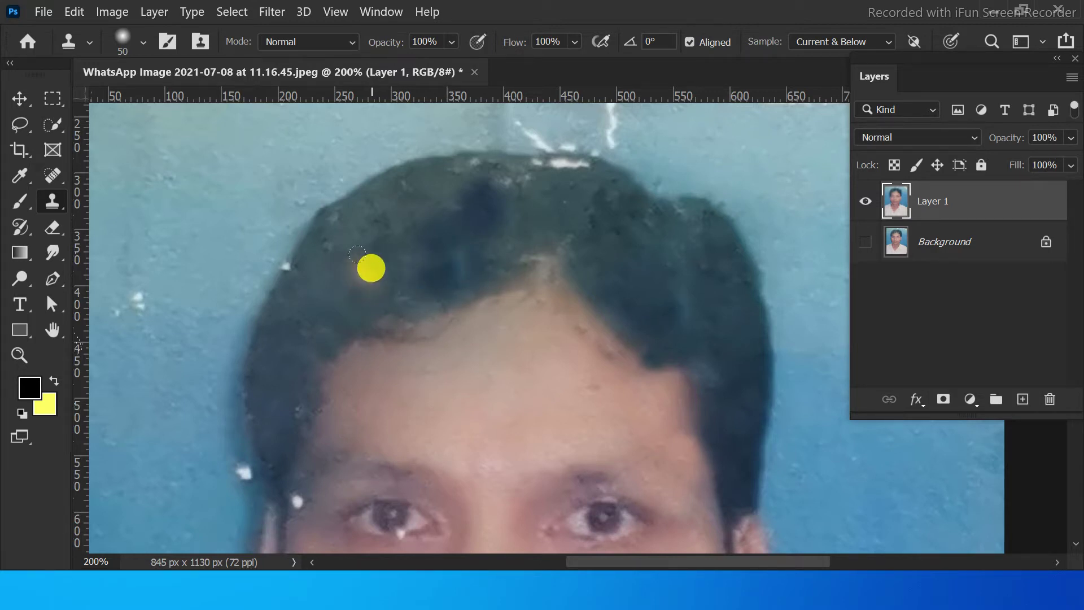
pyautogui.click(559, 240)
pyautogui.hotkey('ctrl', 'z')
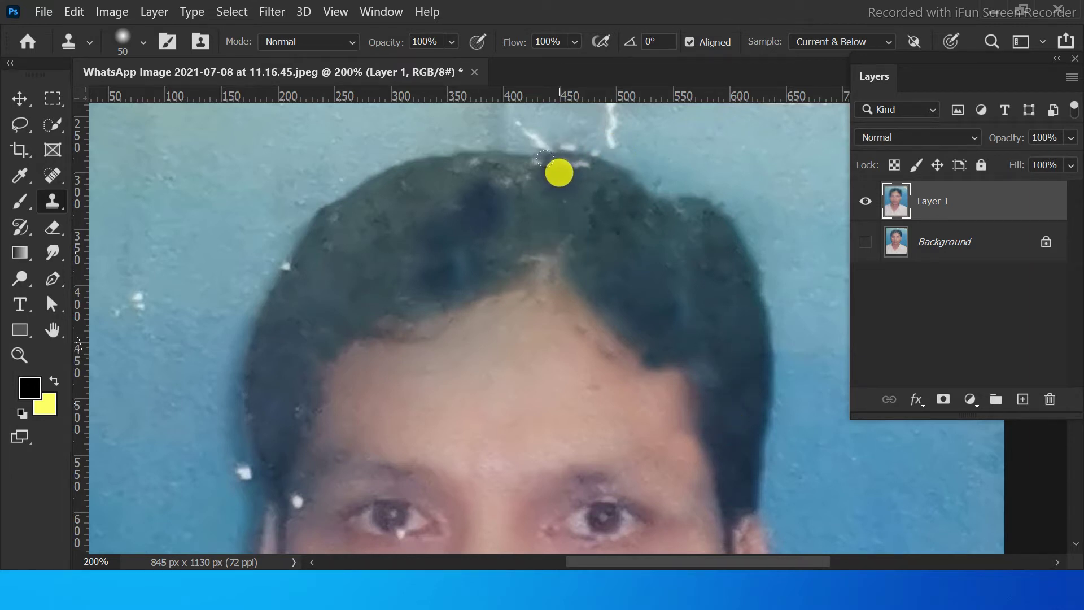
pyautogui.click(560, 171)
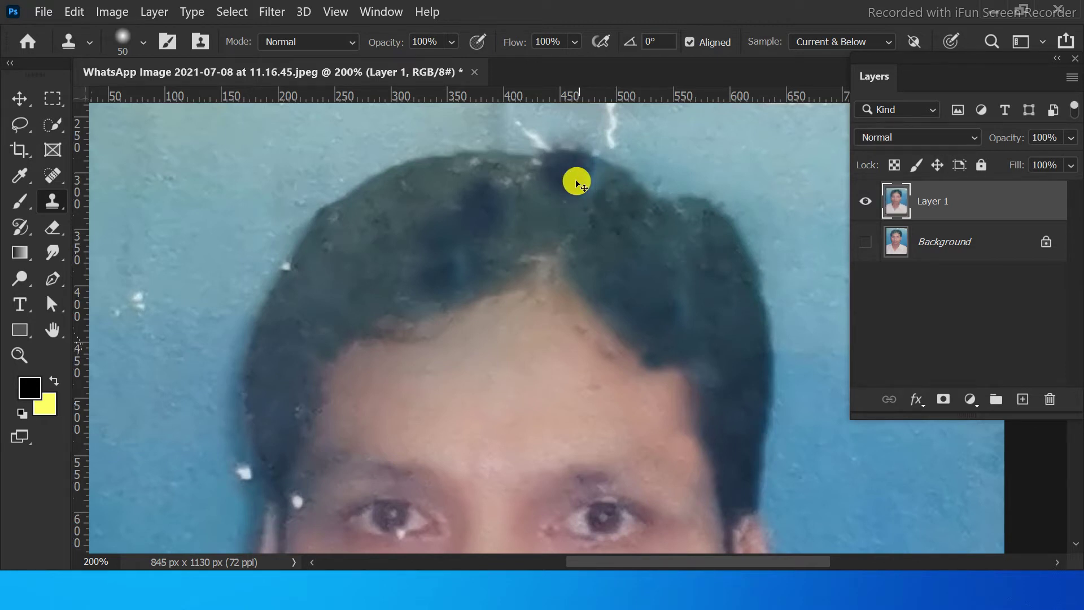
pyautogui.click(621, 242)
pyautogui.hotkey('ctrl', 'z')
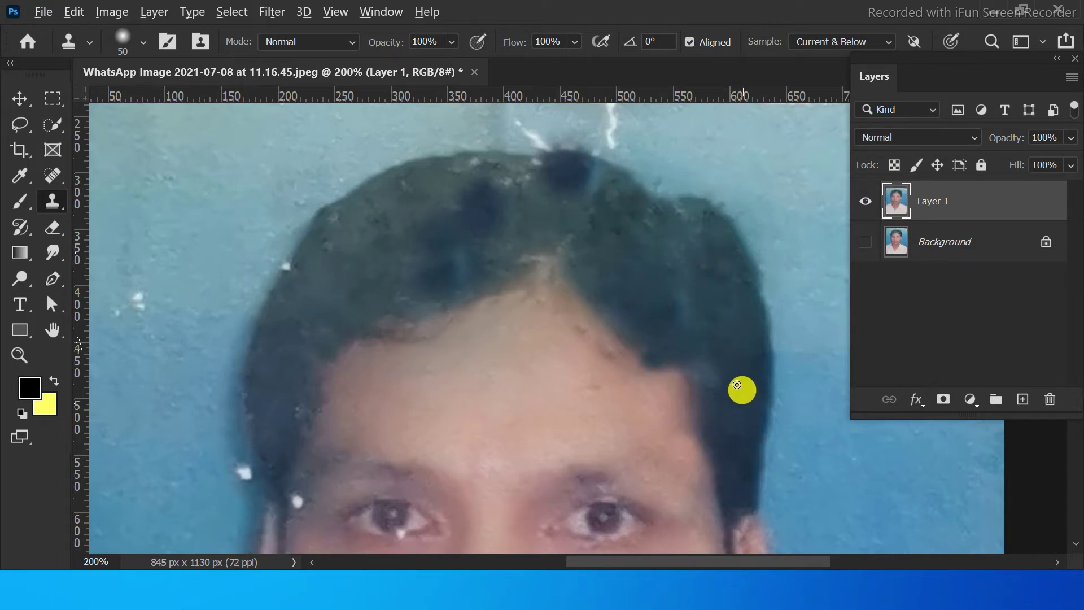
pyautogui.keyDown('alt'); pyautogui.click(736, 366); pyautogui.keyUp('alt')
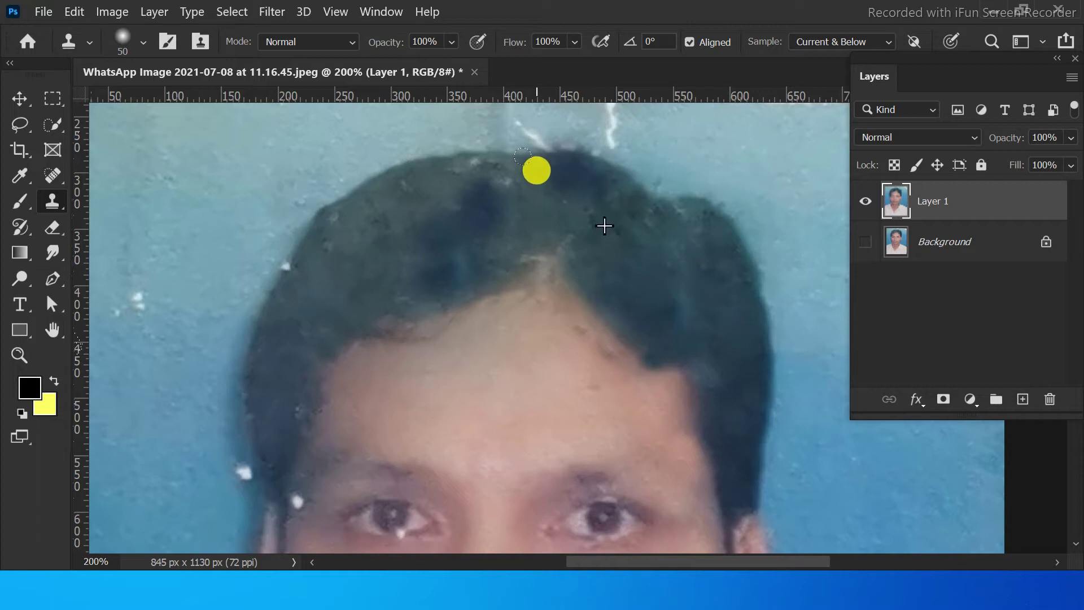
# - Paint cloned hair across the top of the head and extend the left hair edge
pyautogui.moveTo(522, 155); pyautogui.dragTo(514, 161)
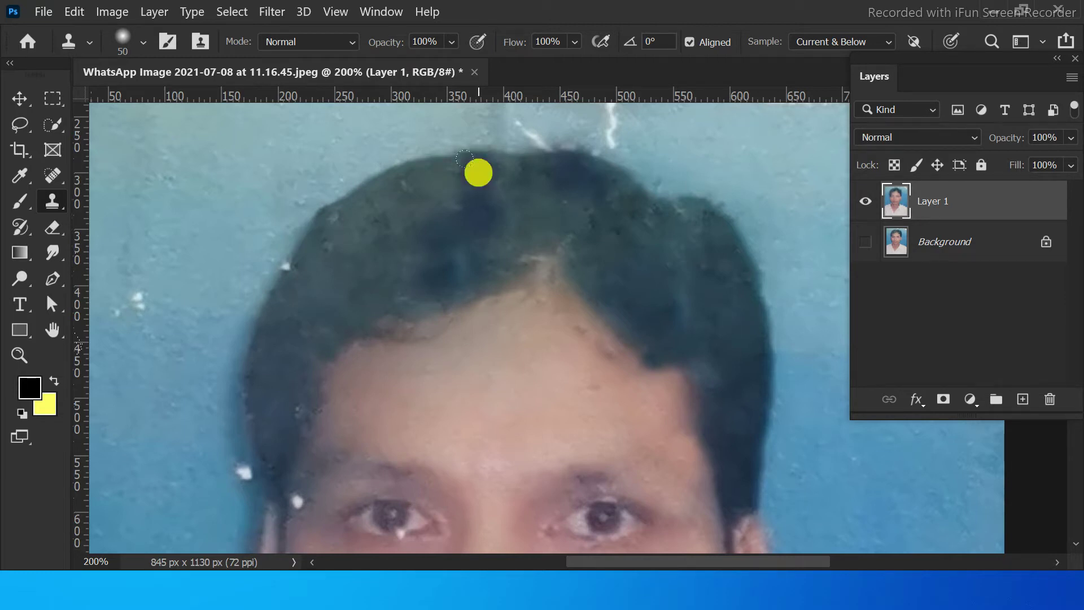
pyautogui.click(608, 259)
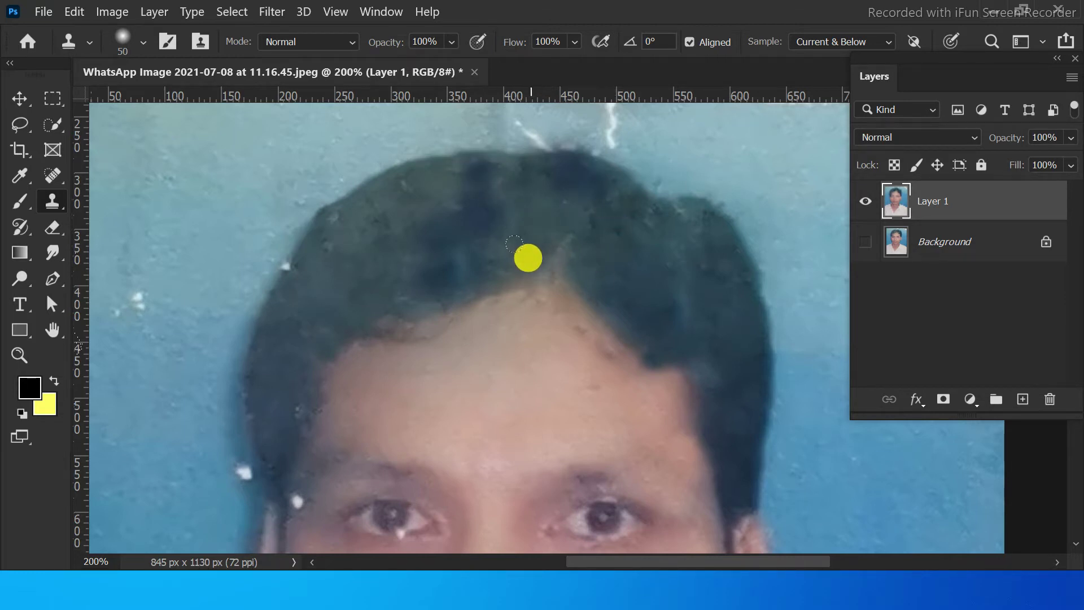
pyautogui.click(543, 249)
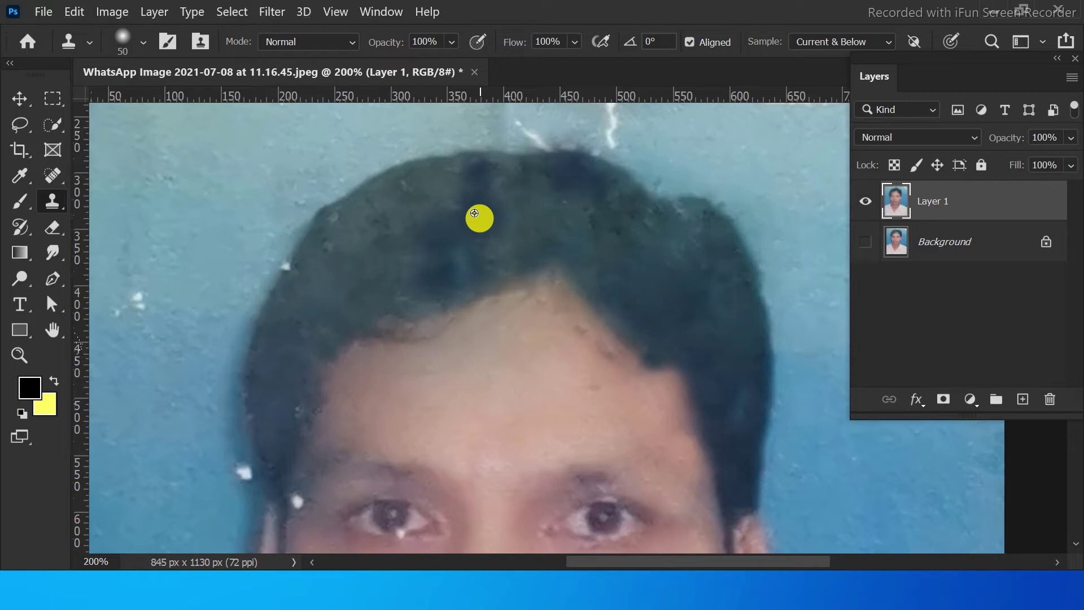
pyautogui.click(437, 184)
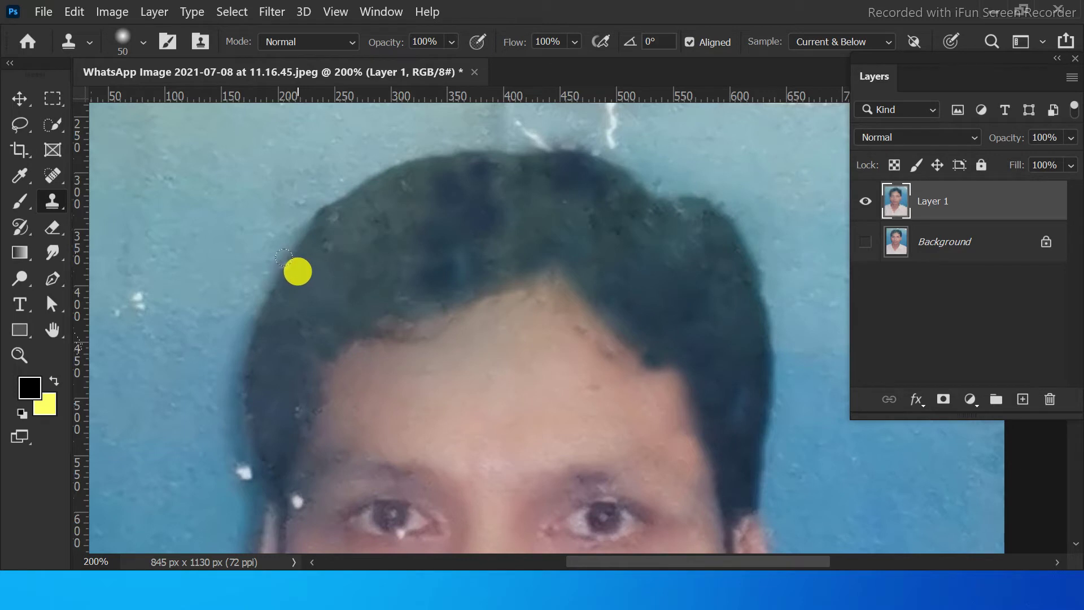
pyautogui.moveTo(295, 272); pyautogui.dragTo(347, 272)
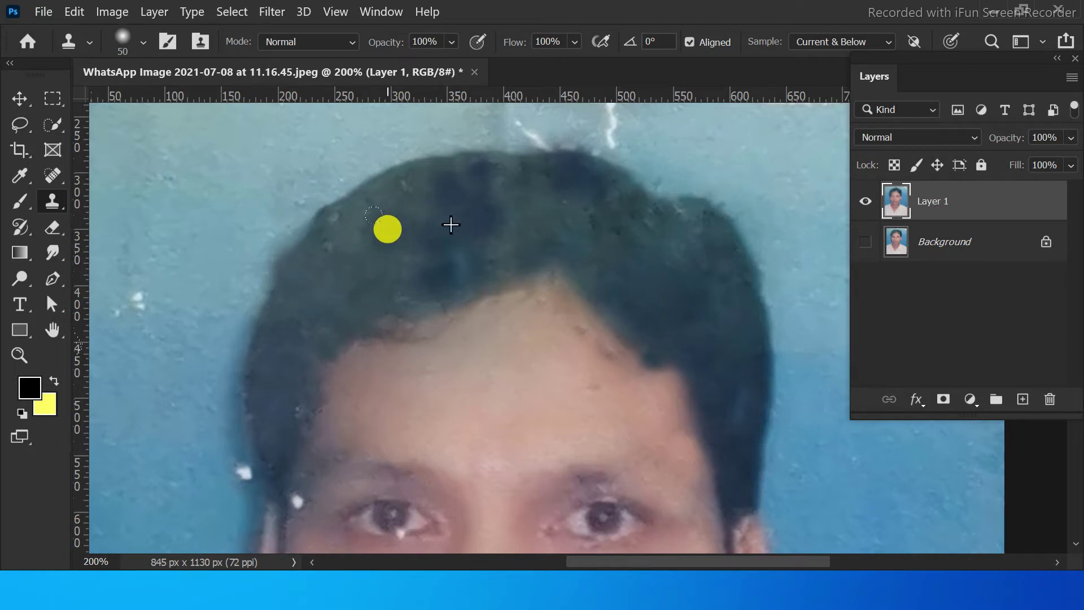
pyautogui.click(411, 199)
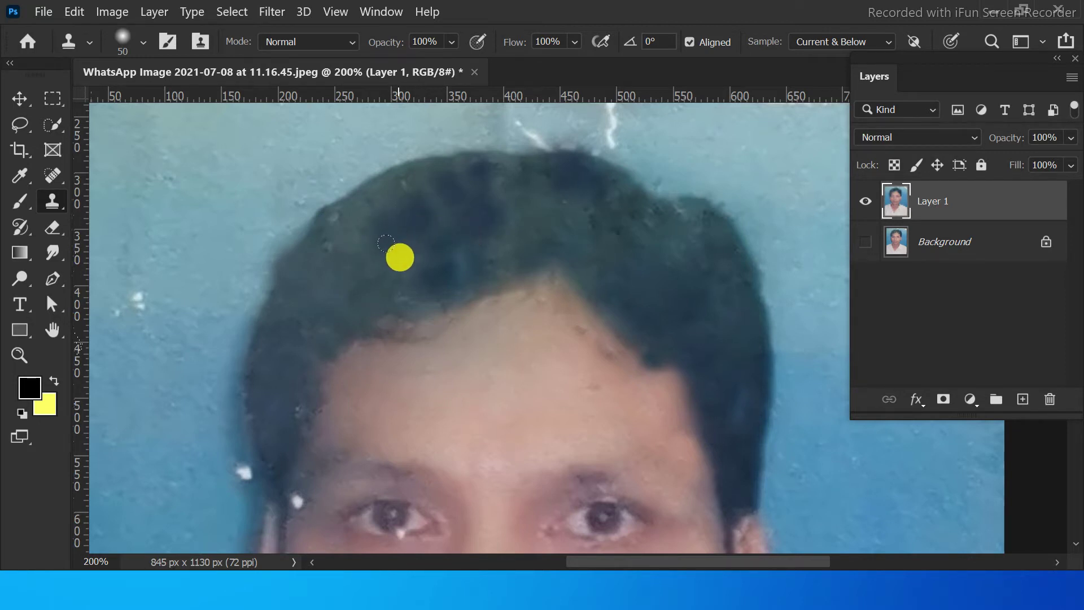
pyautogui.click(403, 231)
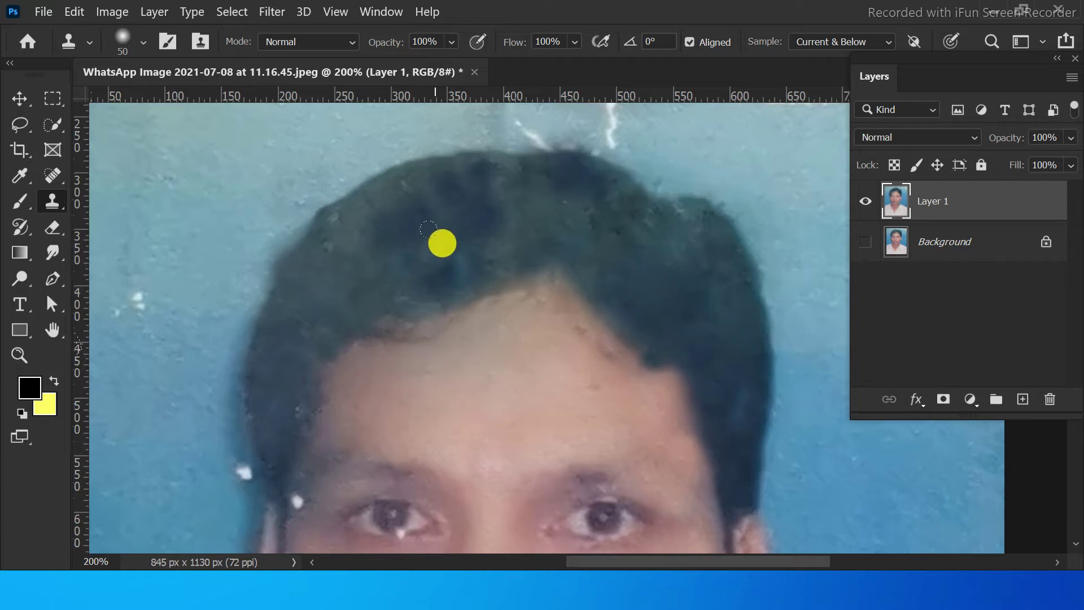
# - Enlarge the clone brush to 70 and even out blotchy patches across the left and right hair
pyautogui.press(']')
pyautogui.press(']')
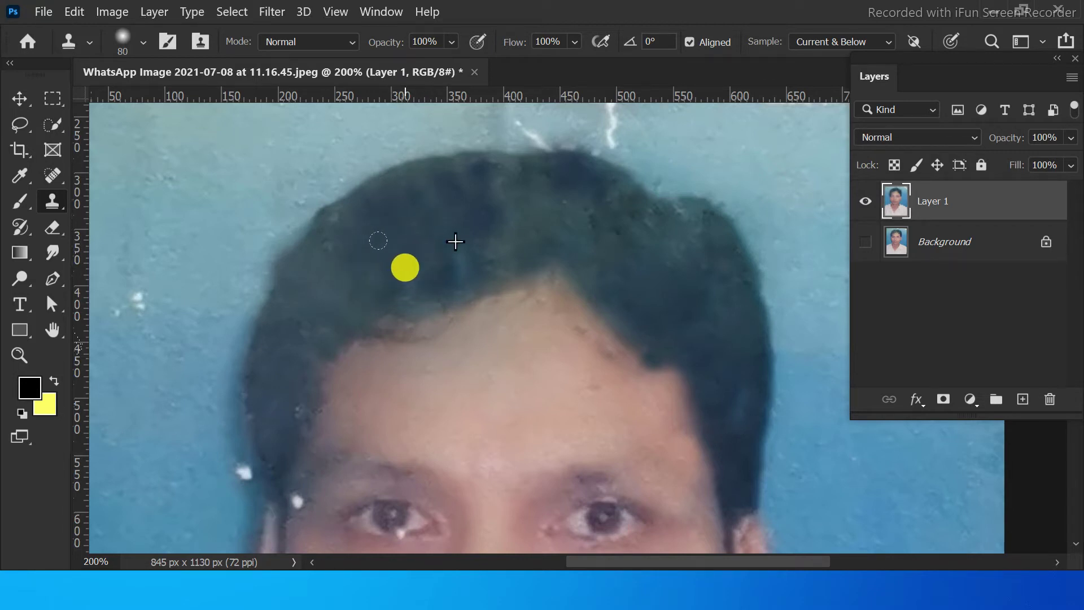
pyautogui.click(410, 267)
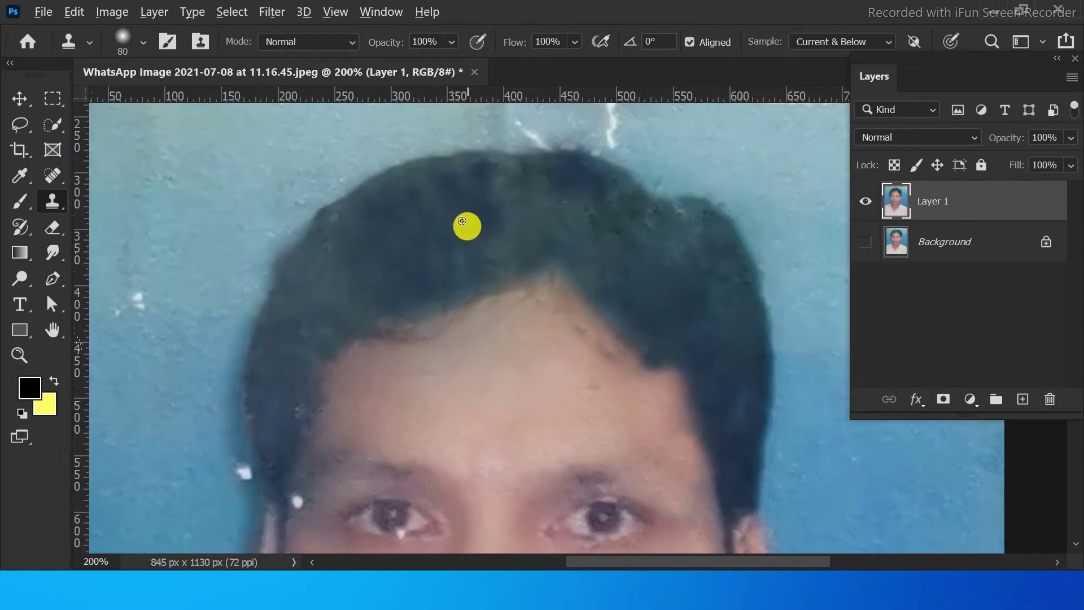
pyautogui.click(459, 266)
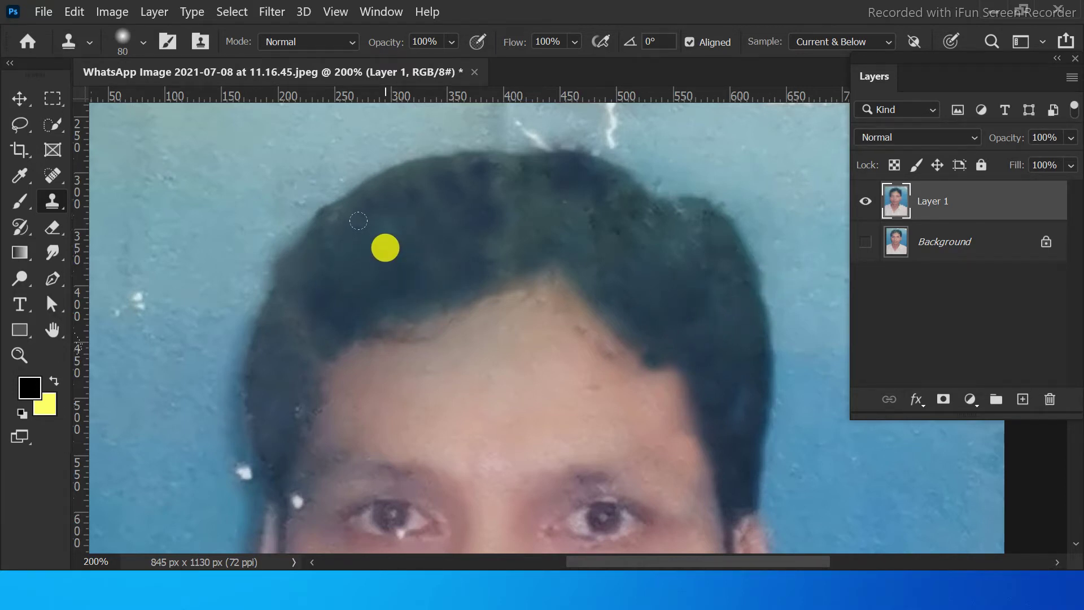
pyautogui.click(362, 264)
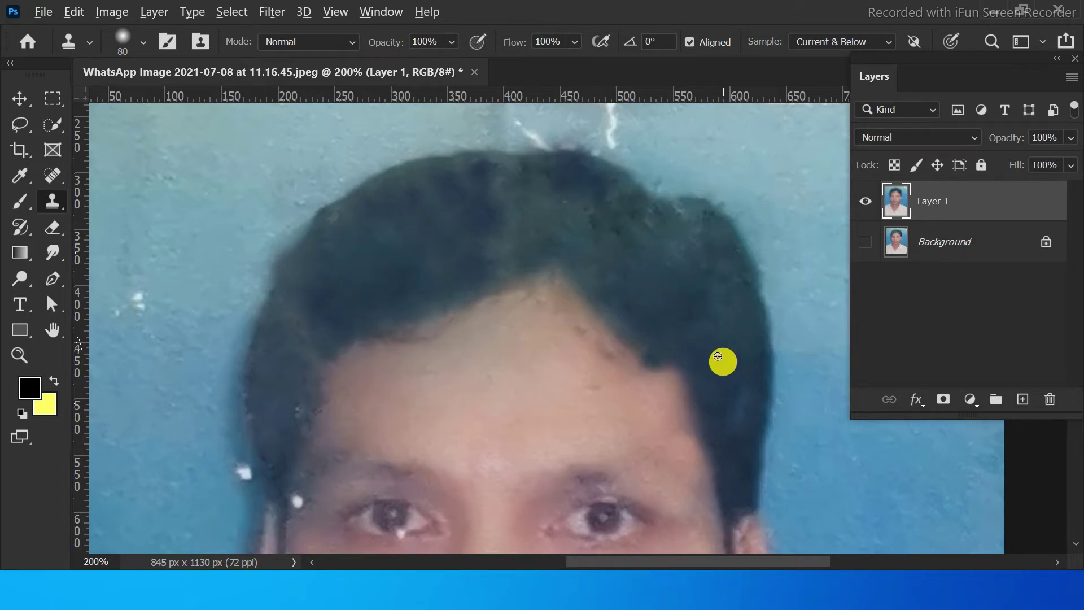
pyautogui.keyDown('alt'); pyautogui.click(719, 359); pyautogui.keyUp('alt')
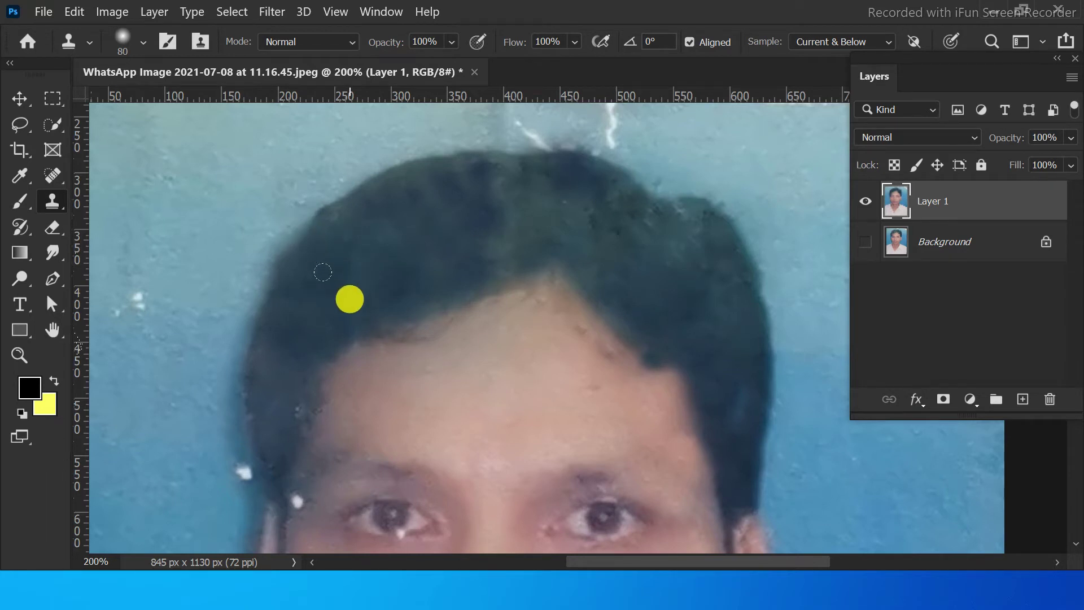
pyautogui.keyDown('alt'); pyautogui.click(350, 299); pyautogui.keyUp('alt')
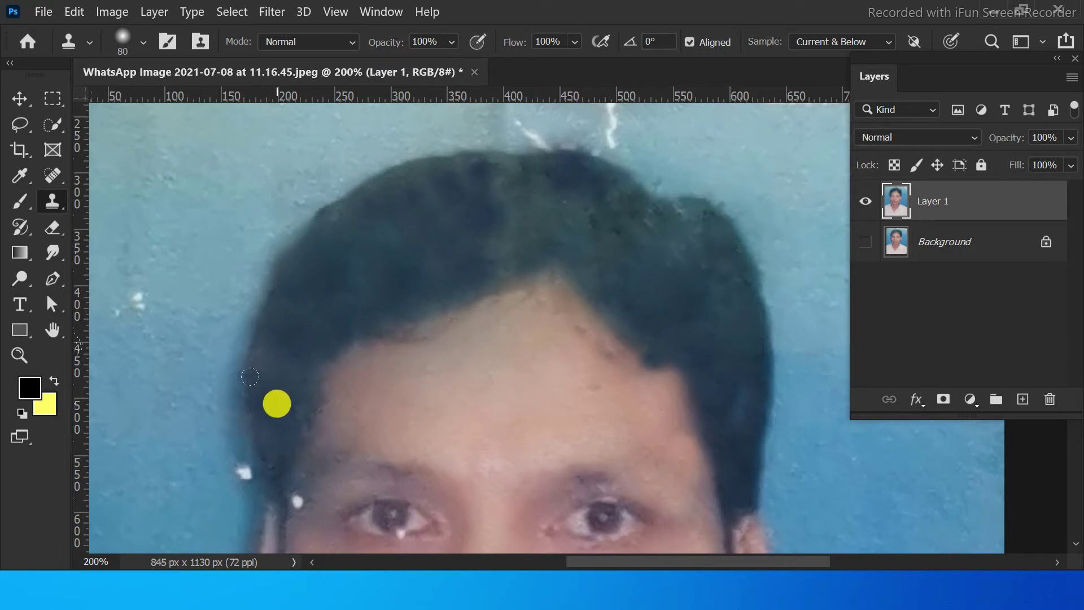
# - Smooth the left hair edge, then move the view down to the eyes and forehead
pyautogui.moveTo(250, 377); pyautogui.dragTo(252, 359)
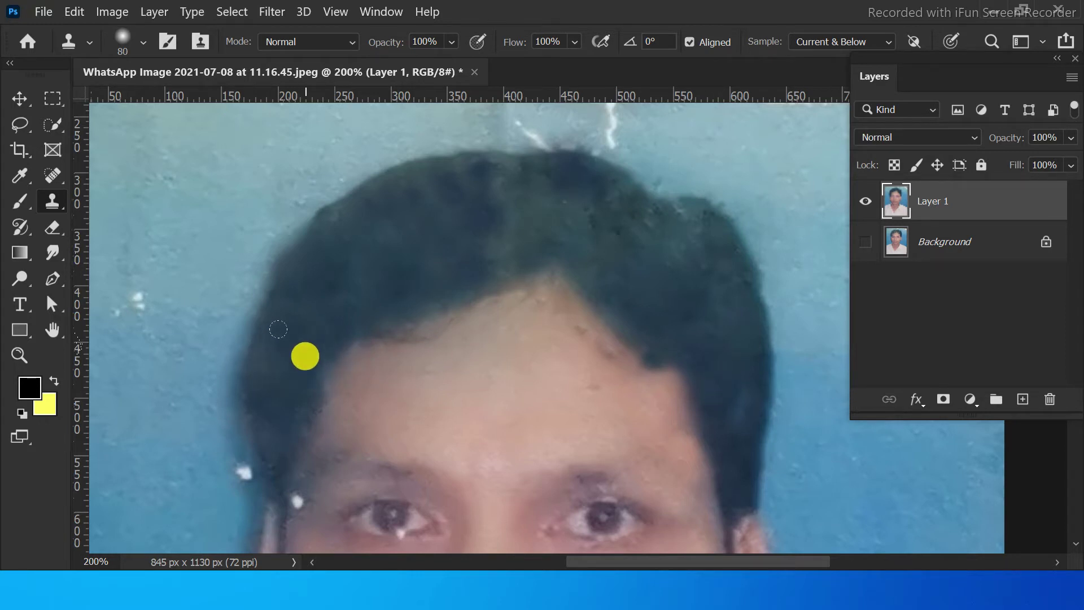
pyautogui.moveTo(272, 327); pyautogui.dragTo(275, 314)
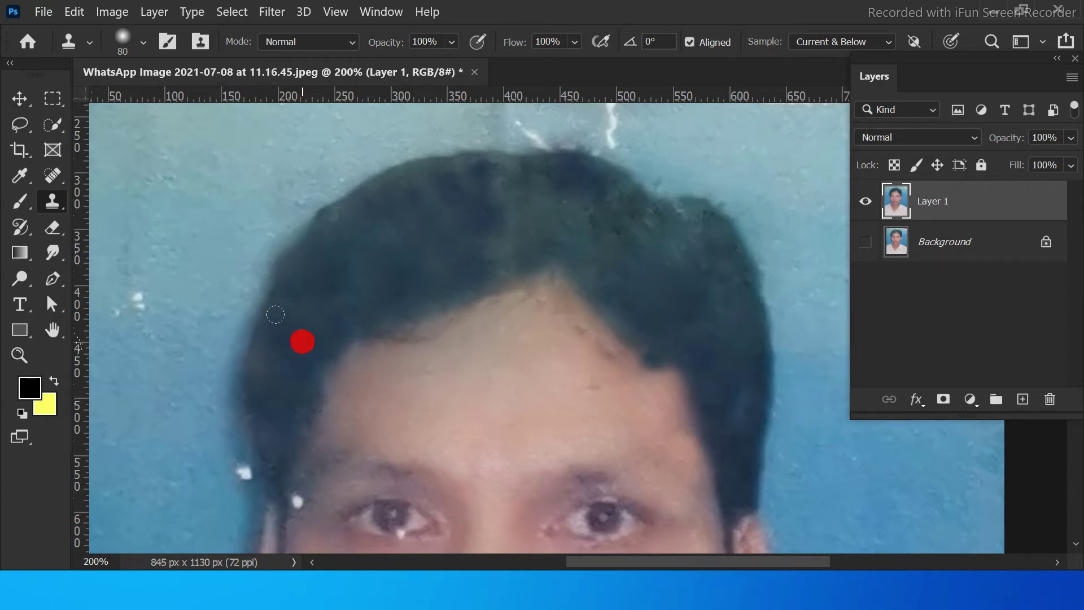
pyautogui.moveTo(422, 389)
pyautogui.mouseDown()
pyautogui.moveTo(446, 338)
pyautogui.moveTo(398, 239)
pyautogui.mouseUp()
pyautogui.moveTo(471, 352)
pyautogui.mouseDown()
pyautogui.moveTo(451, 313)
pyautogui.moveTo(459, 302)
pyautogui.mouseUp()
pyautogui.moveTo(416, 339); pyautogui.dragTo(382, 329)
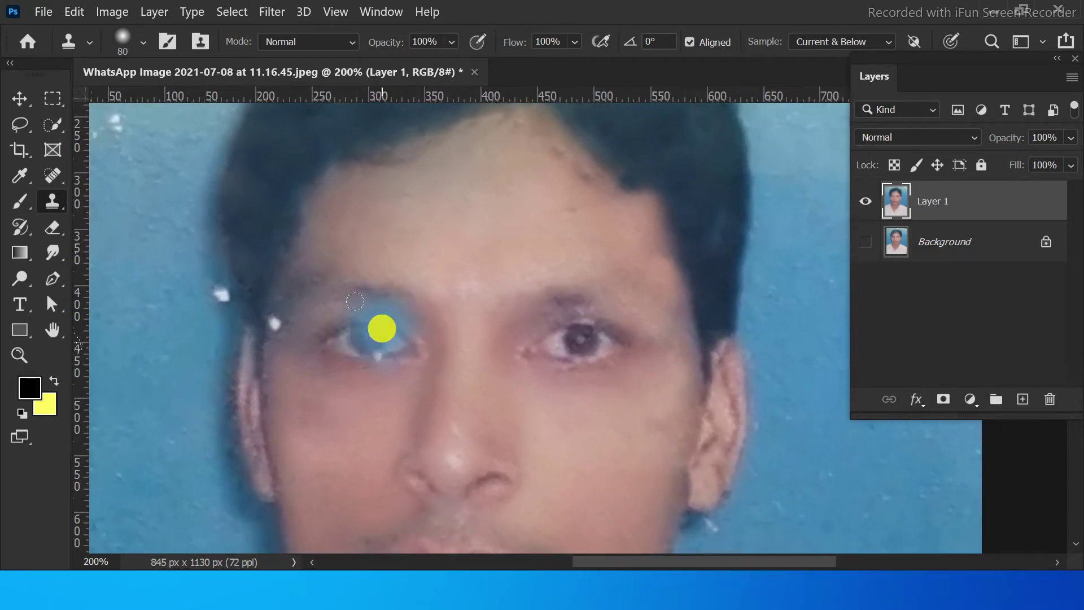
# - Shrink the clone brush to 25, undo the stray eyebrow patch, and remove the speck beside the left eyebrow
pyautogui.keyDown('alt'); pyautogui.click(336, 303); pyautogui.keyUp('alt')
pyautogui.press('[')
pyautogui.press('[')
pyautogui.press('[')
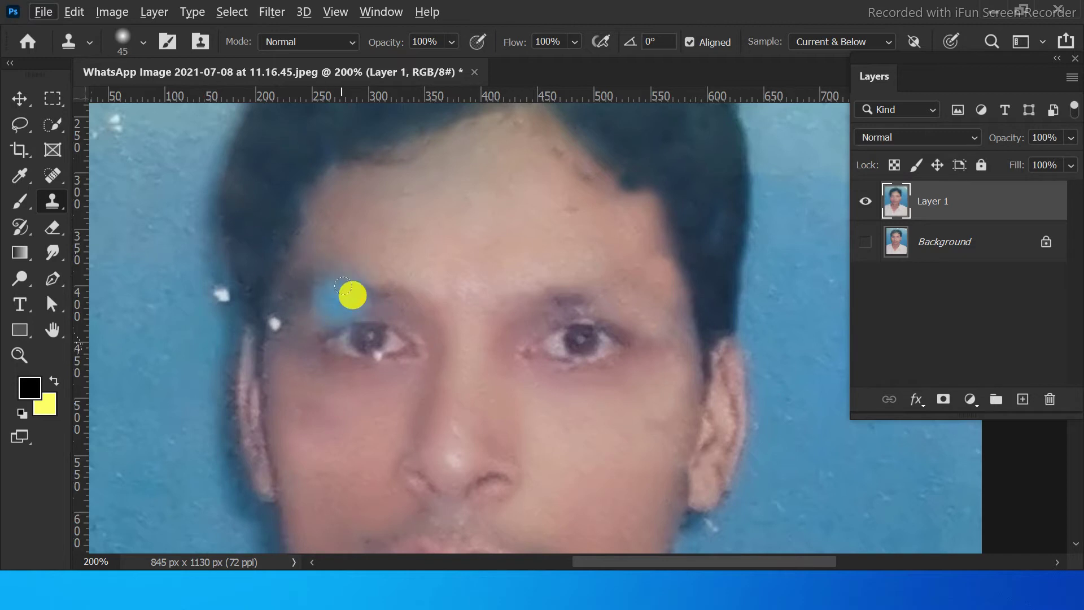
pyautogui.hotkey('ctrl', 'z')
pyautogui.press('[')
pyautogui.press('[')
pyautogui.press('[')
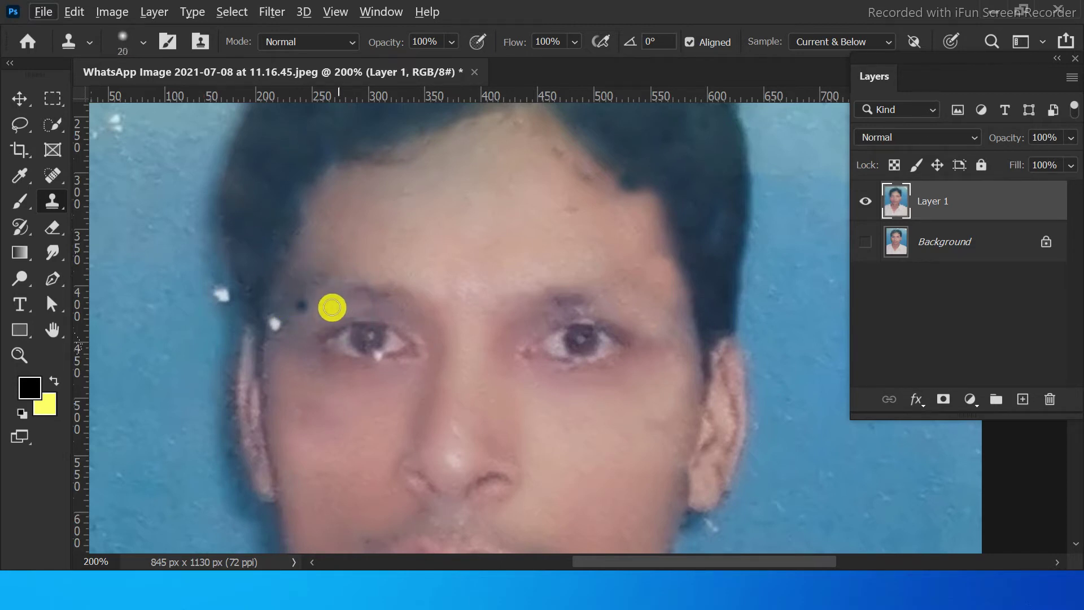
pyautogui.keyDown('alt'); pyautogui.click(273, 347); pyautogui.keyUp('alt')
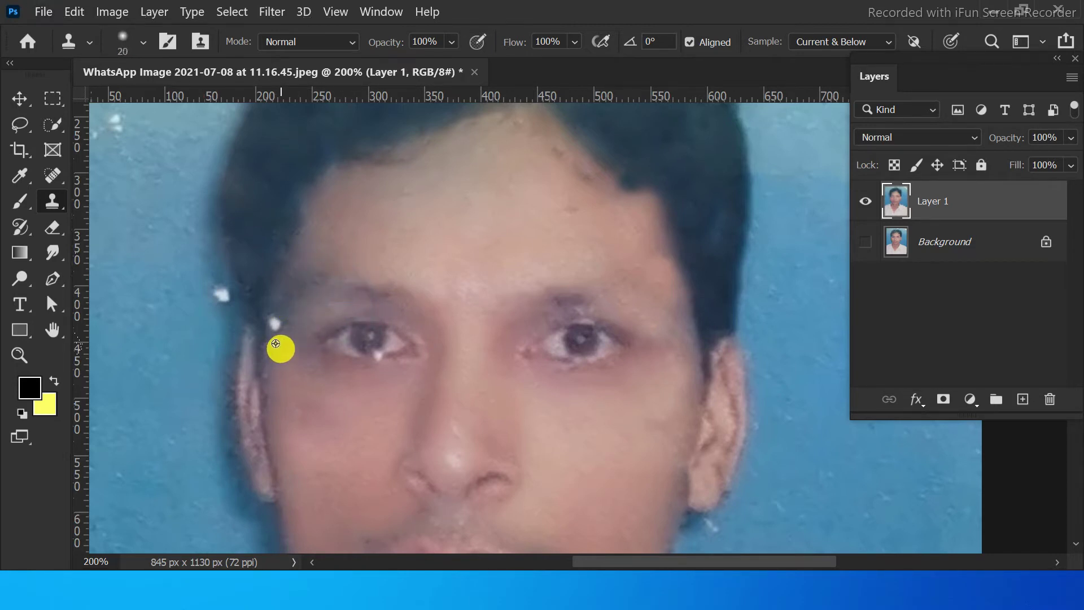
pyautogui.click(281, 323)
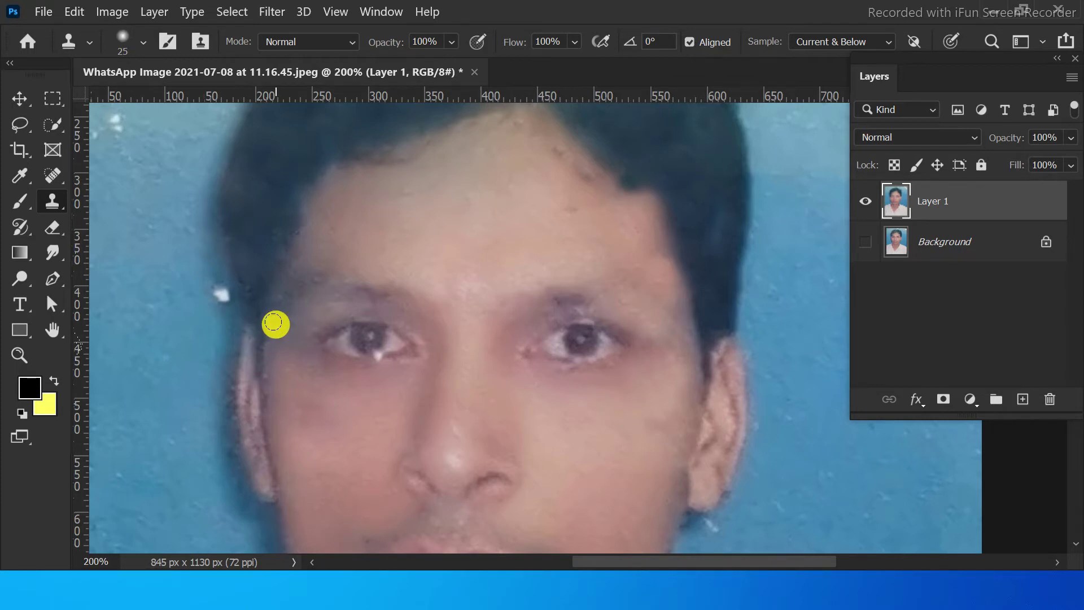
pyautogui.click(273, 323)
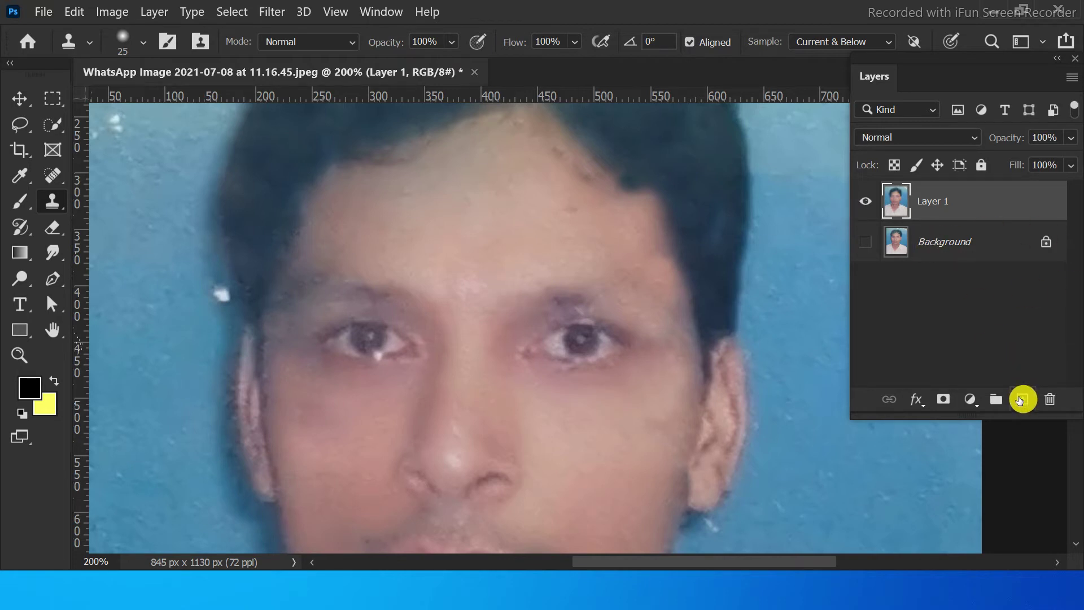
# - Add a new Layer 2 and set the foreground colour to #666666
pyautogui.click(1023, 399)
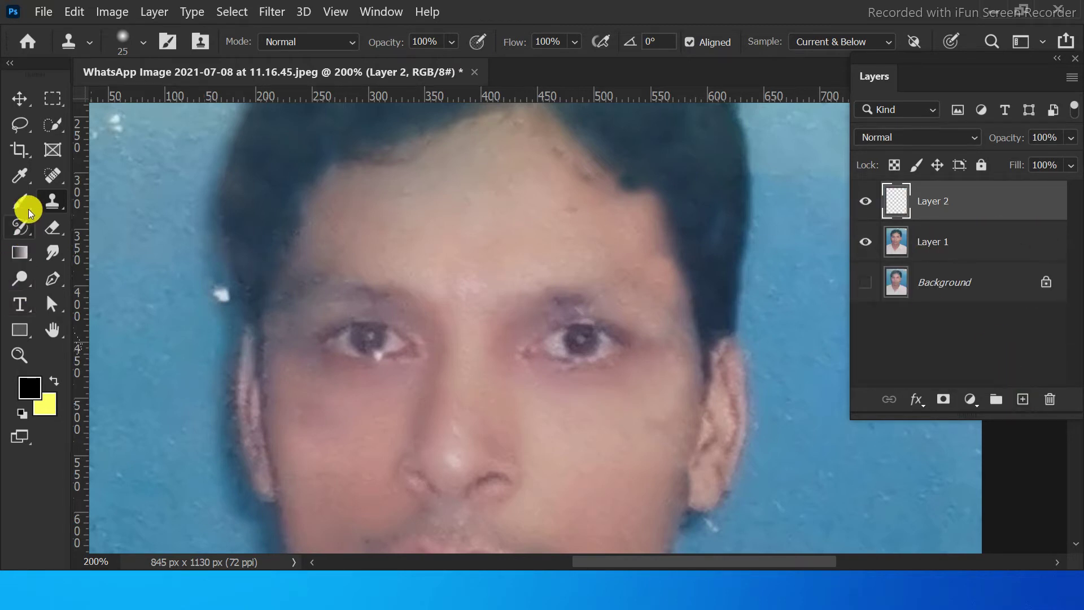
pyautogui.click(28, 384)
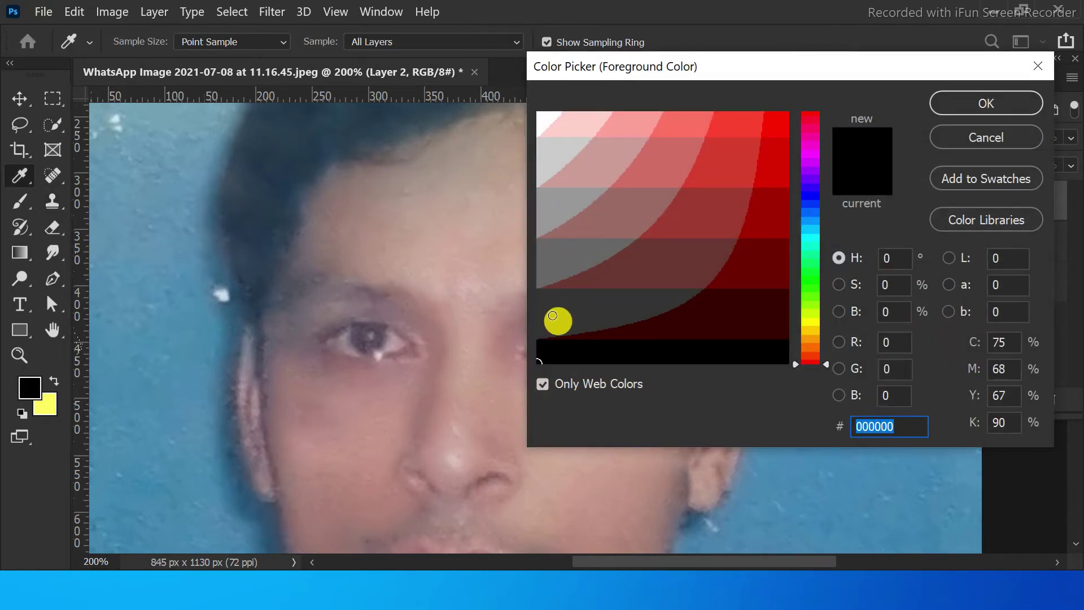
pyautogui.click(550, 255)
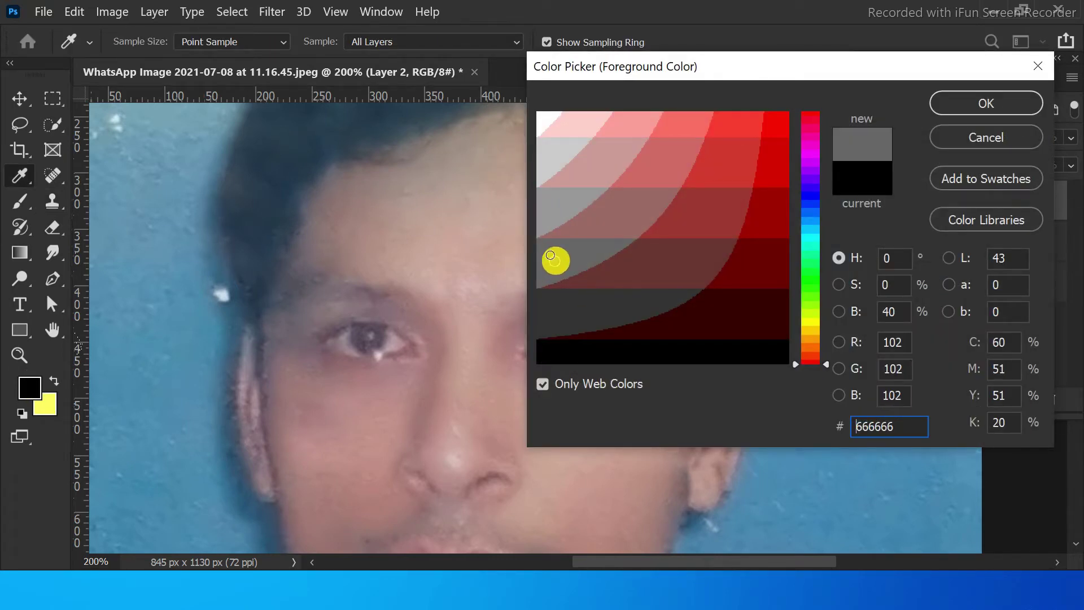
pyautogui.click(1008, 103)
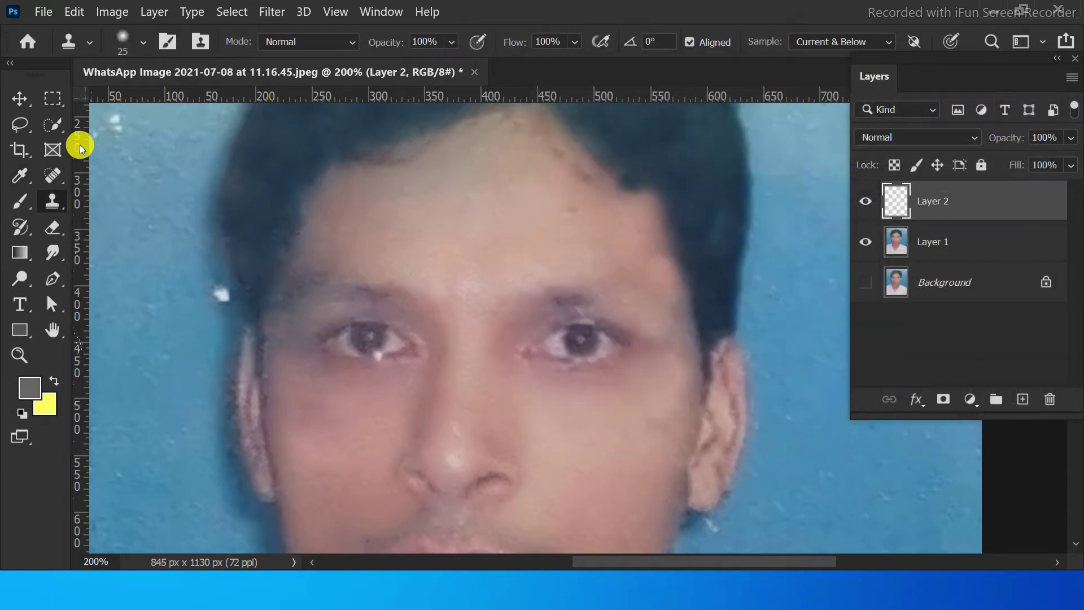
# - Choose the Soft Round Pressure Size brush and test a dab on the left brow
pyautogui.click(141, 44)
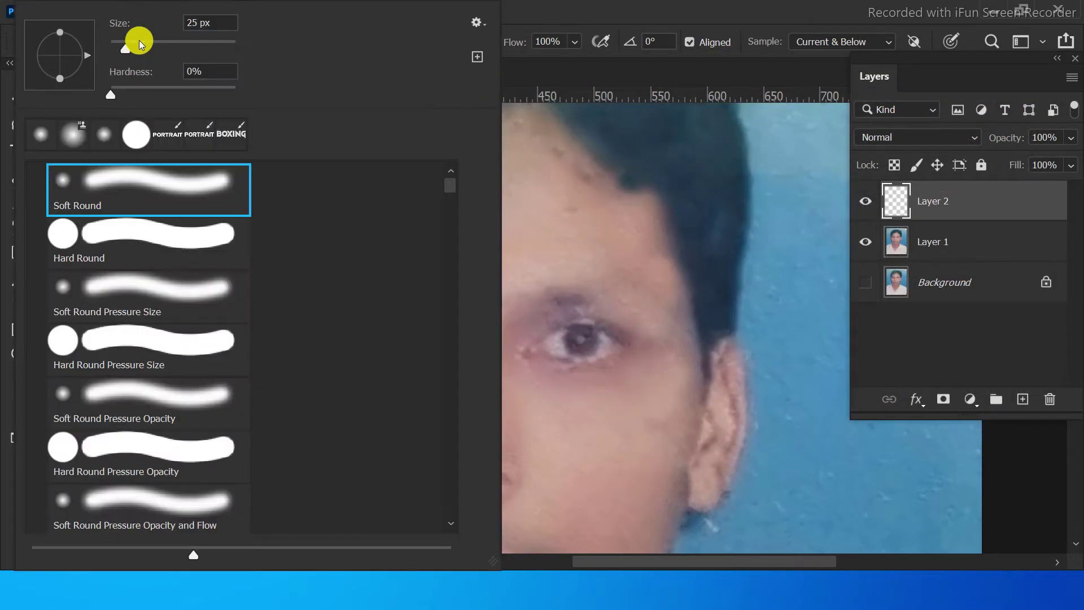
pyautogui.click(118, 284)
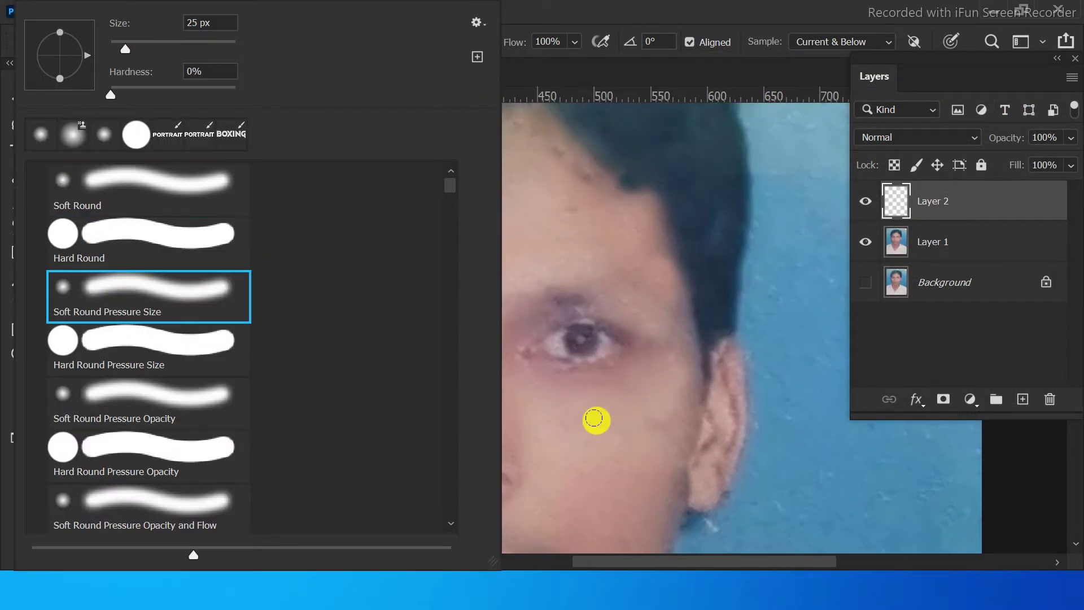
pyautogui.click(1017, 485)
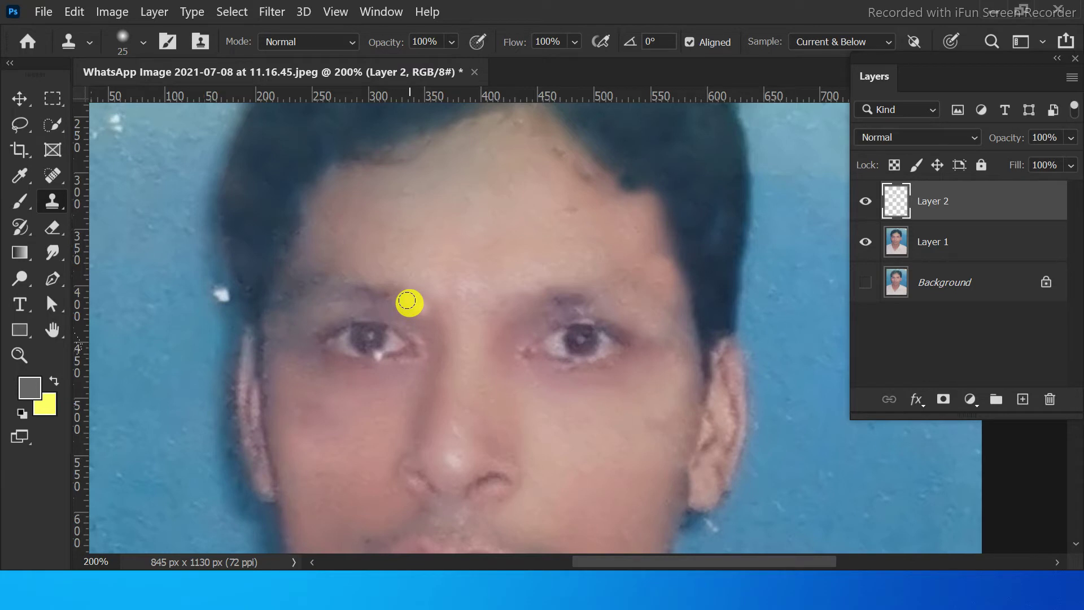
pyautogui.click(407, 302)
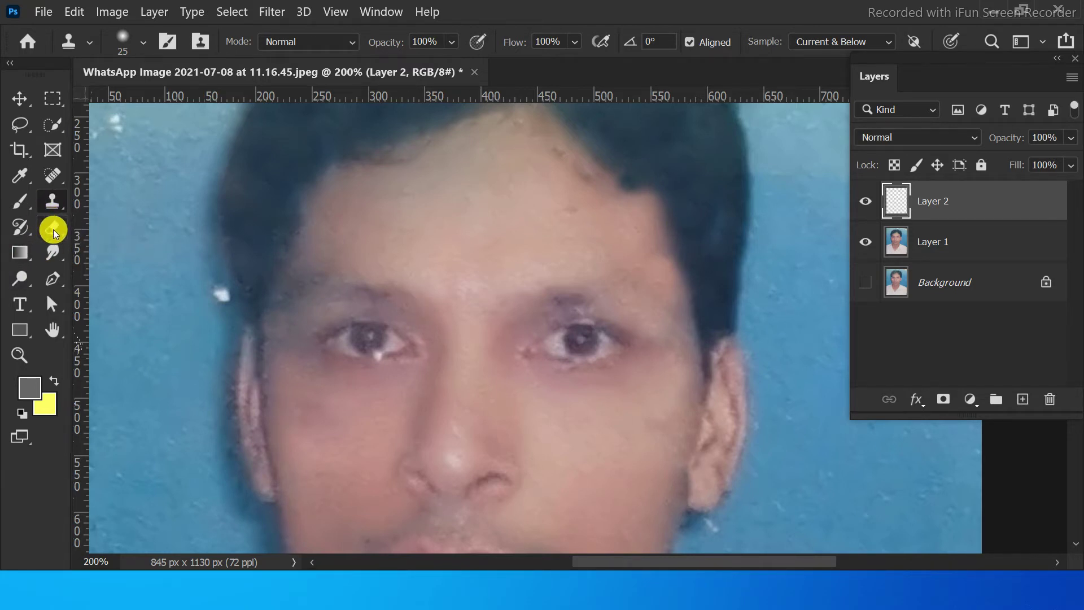
# - Paint a trial grey stroke on the left eyebrow with a smaller brush, setting K to 20
pyautogui.click(20, 201)
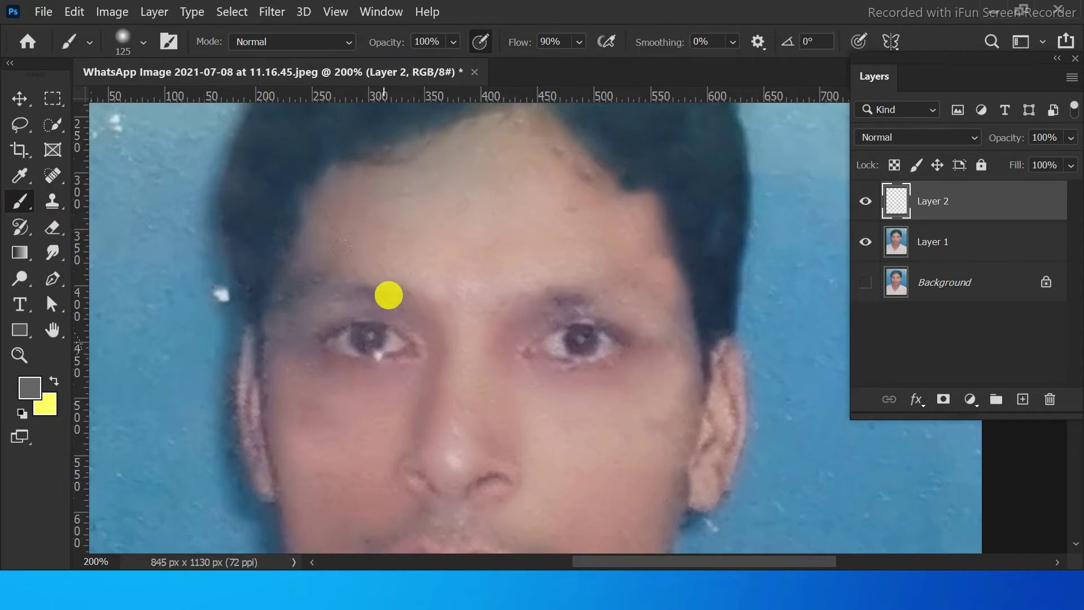
pyautogui.press('[')
pyautogui.press('[')
pyautogui.press('[')
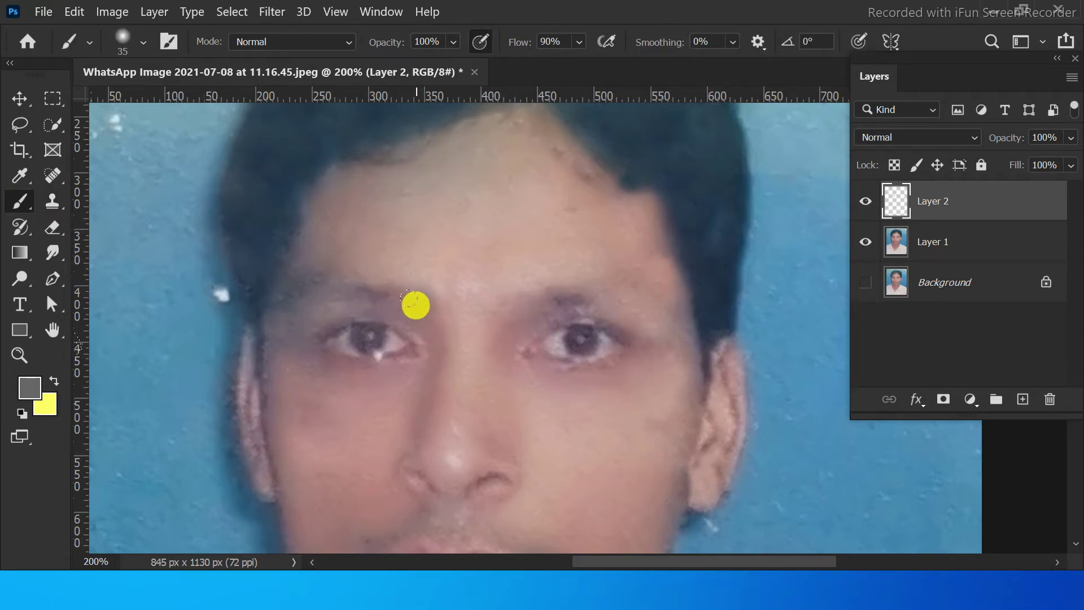
pyautogui.moveTo(408, 299); pyautogui.dragTo(297, 303)
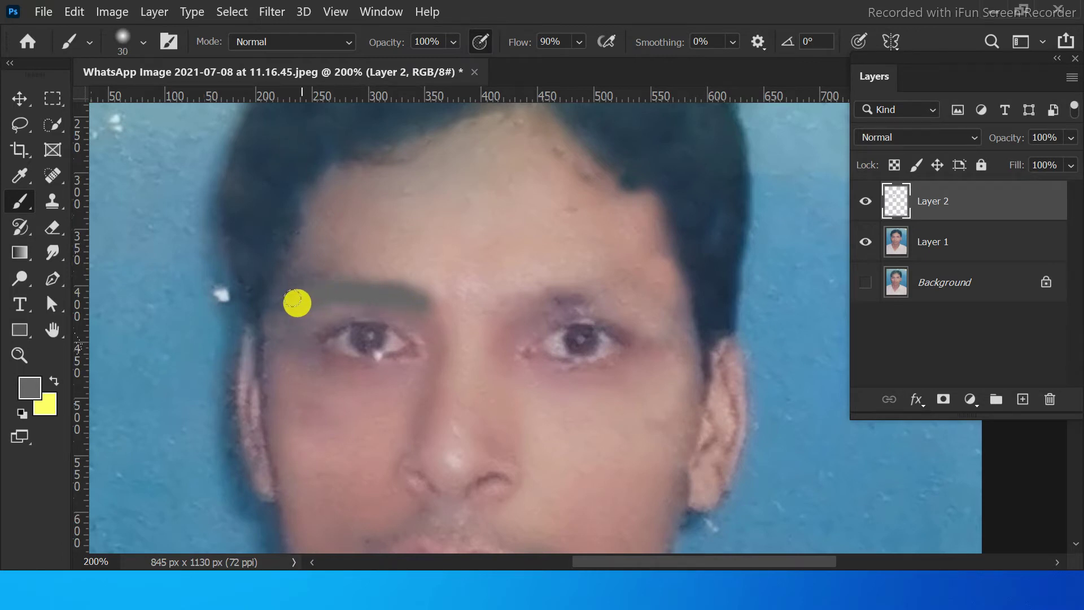
pyautogui.click(22, 392)
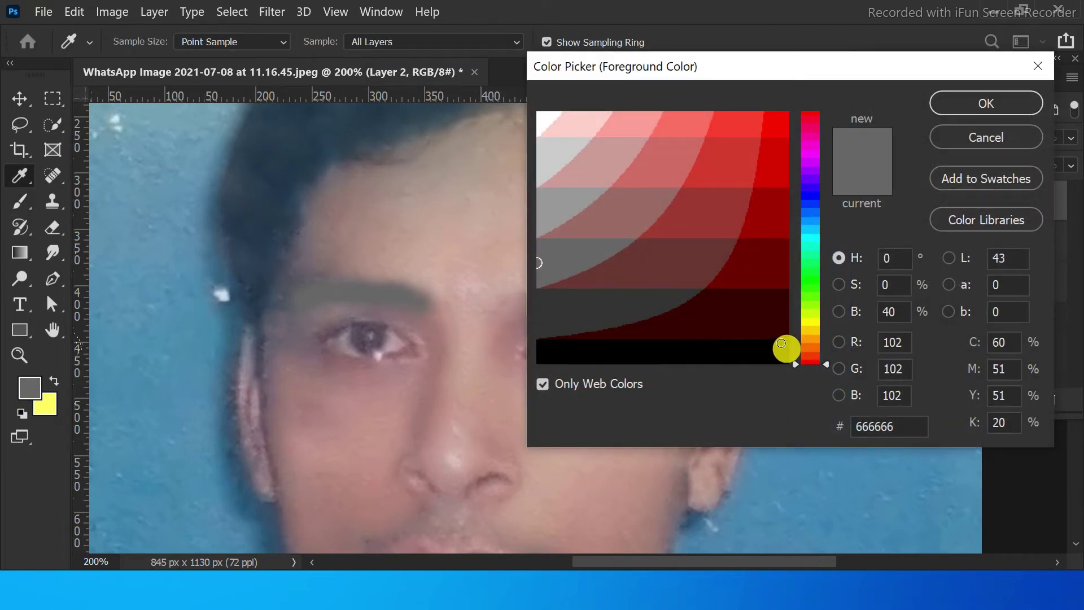
pyautogui.click(770, 350)
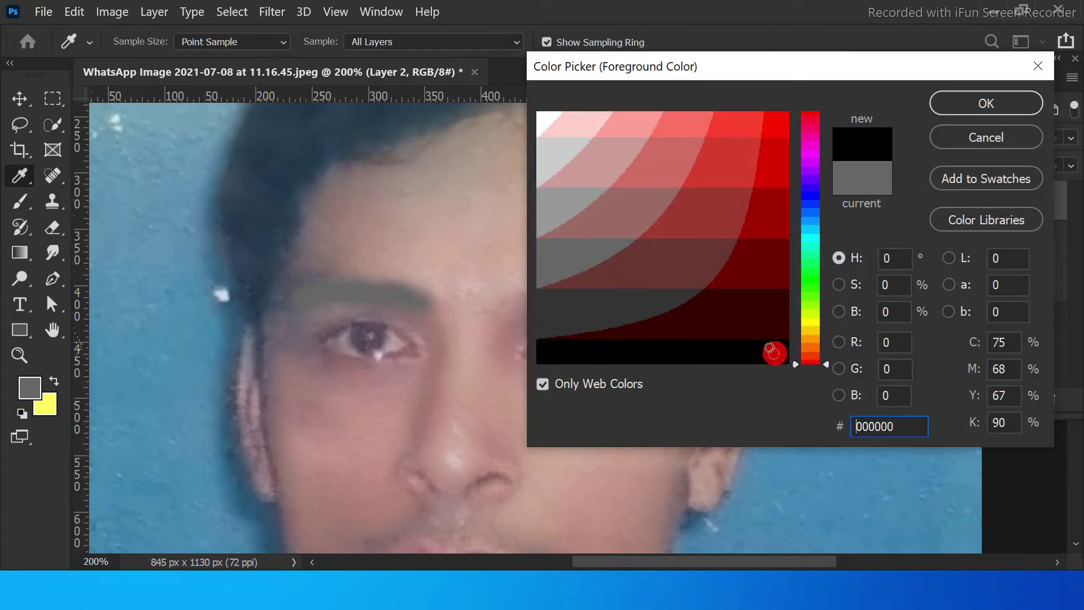
pyautogui.click(1004, 423)
pyautogui.write('20')
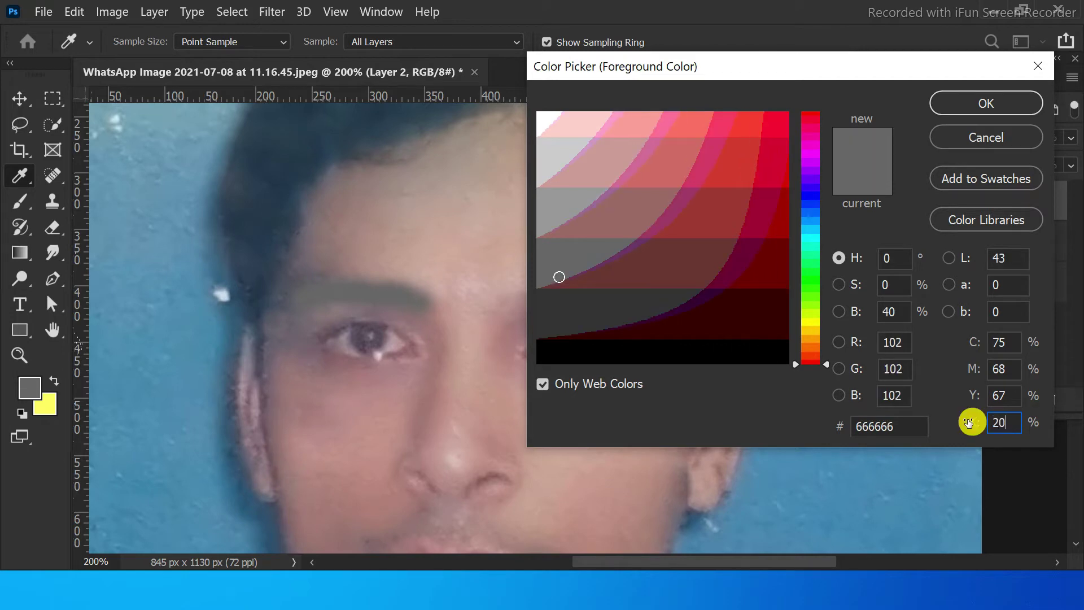
pyautogui.press('Return')
# - Undo the trial eyebrow stroke and make black the foreground painting colour
pyautogui.press('b')
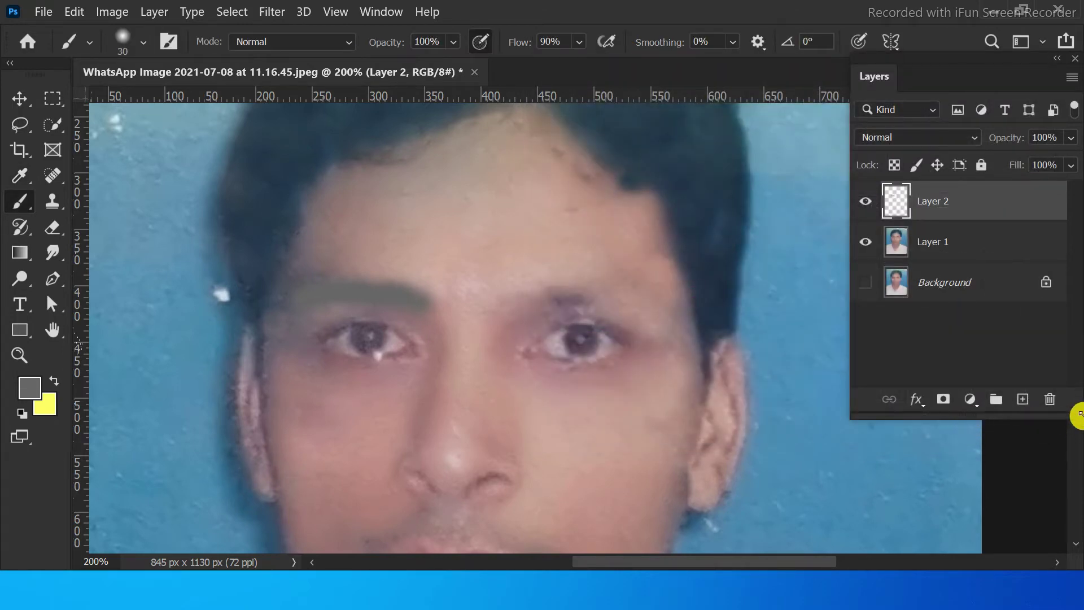
pyautogui.hotkey('ctrl', 'z')
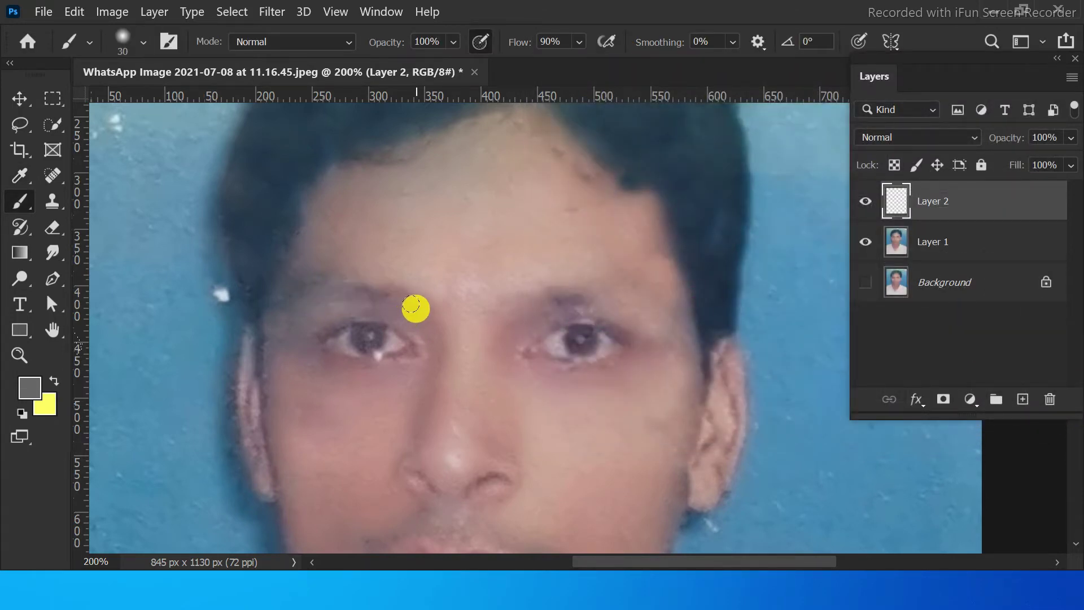
pyautogui.click(415, 308)
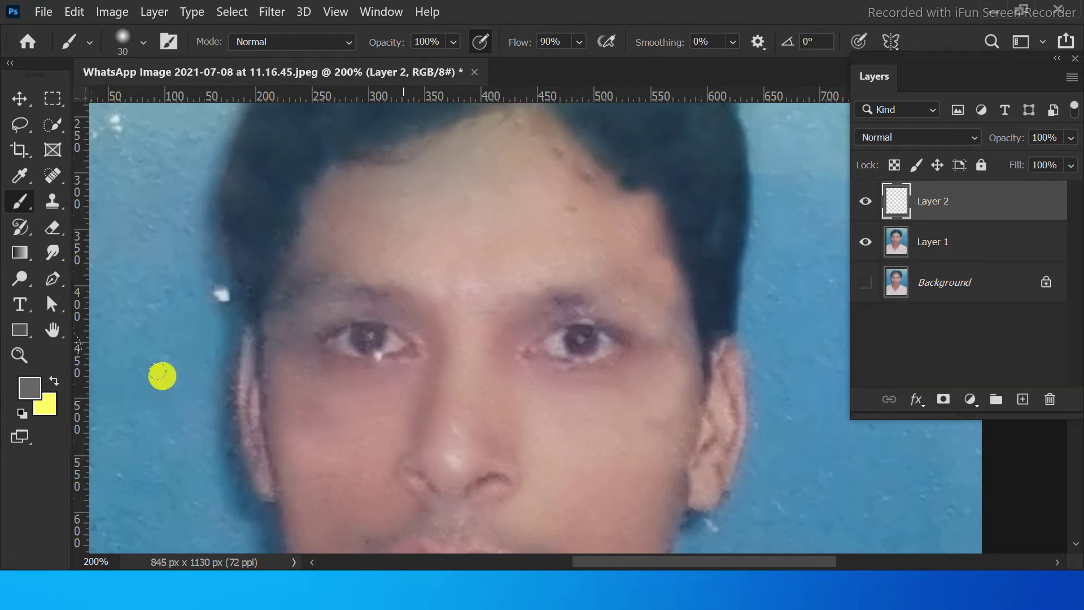
pyautogui.click(22, 390)
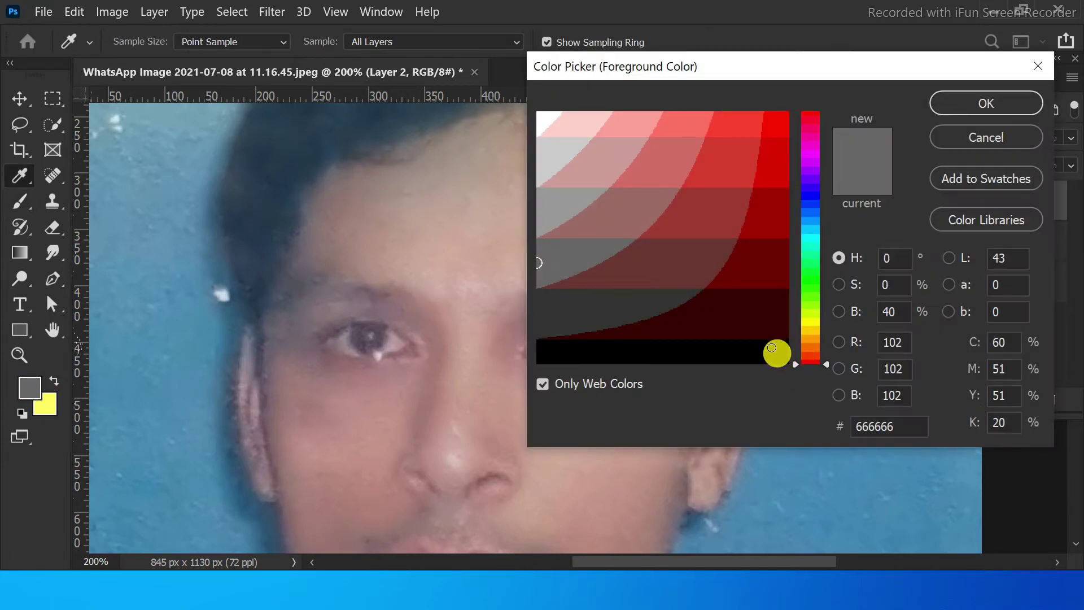
pyautogui.click(777, 354)
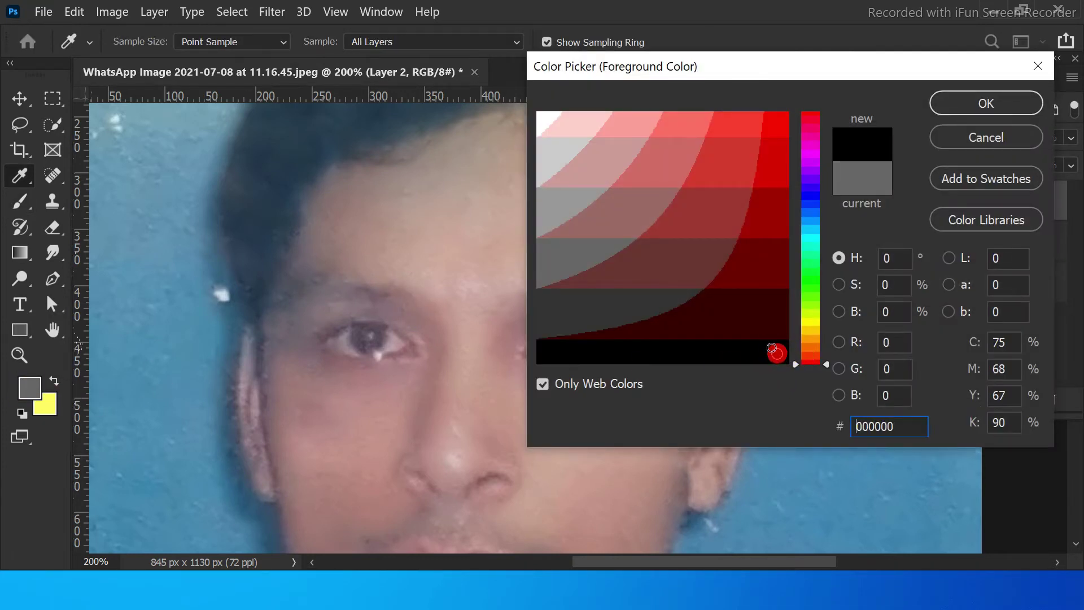
pyautogui.click(997, 103)
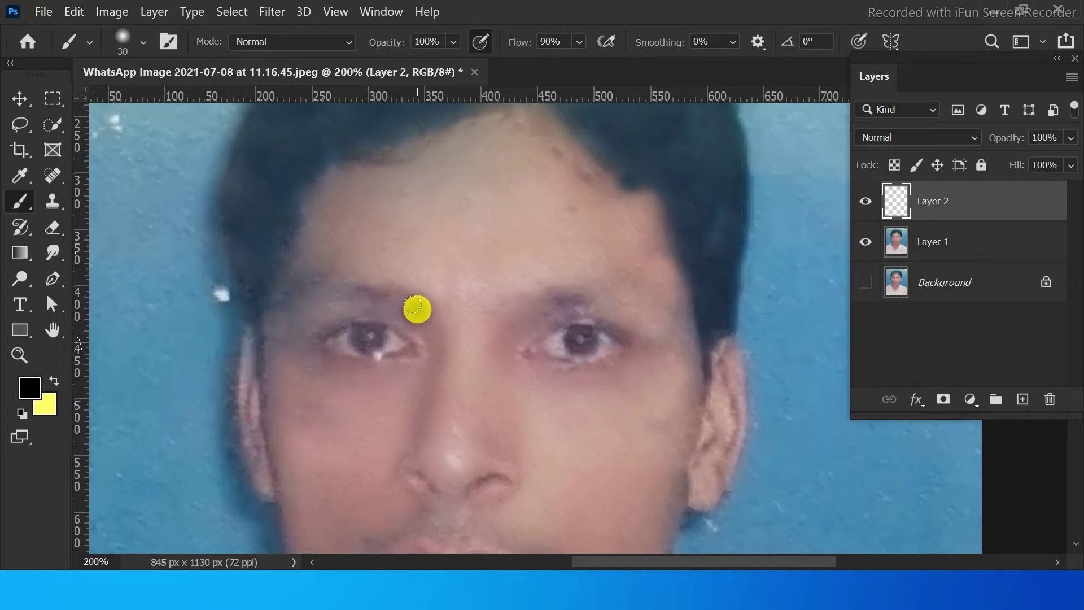
# - Paint black strokes along both eyebrows and between them, shrinking the brush for finer touches
pyautogui.moveTo(418, 309)
pyautogui.mouseDown()
pyautogui.moveTo(322, 294)
pyautogui.moveTo(279, 309)
pyautogui.mouseUp()
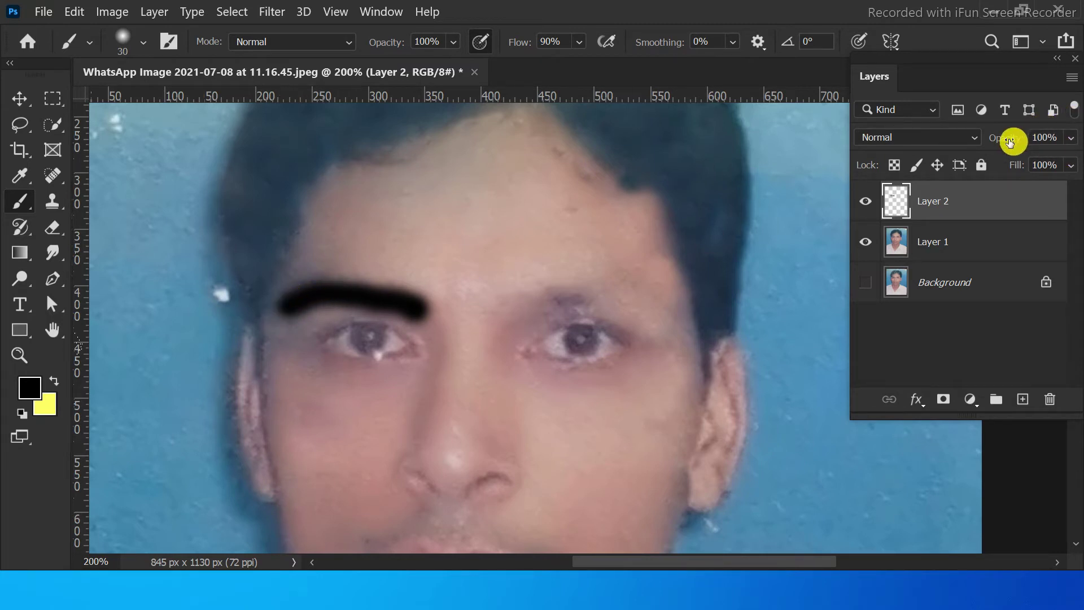
pyautogui.moveTo(1009, 138)
pyautogui.mouseDown()
pyautogui.moveTo(918, 148)
pyautogui.moveTo(928, 148)
pyautogui.mouseUp()
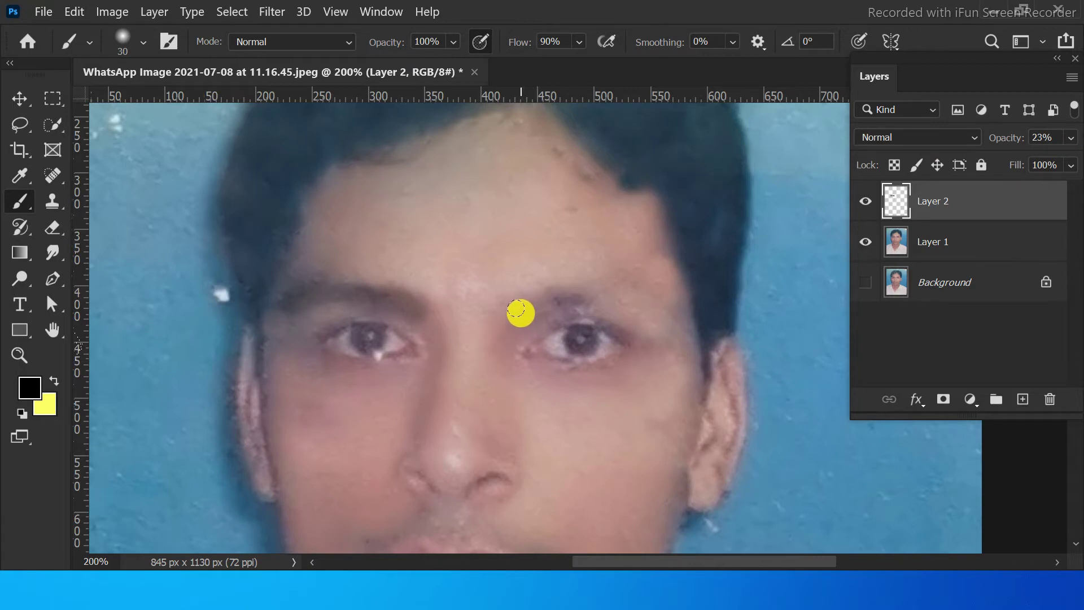
pyautogui.moveTo(514, 308); pyautogui.dragTo(590, 296)
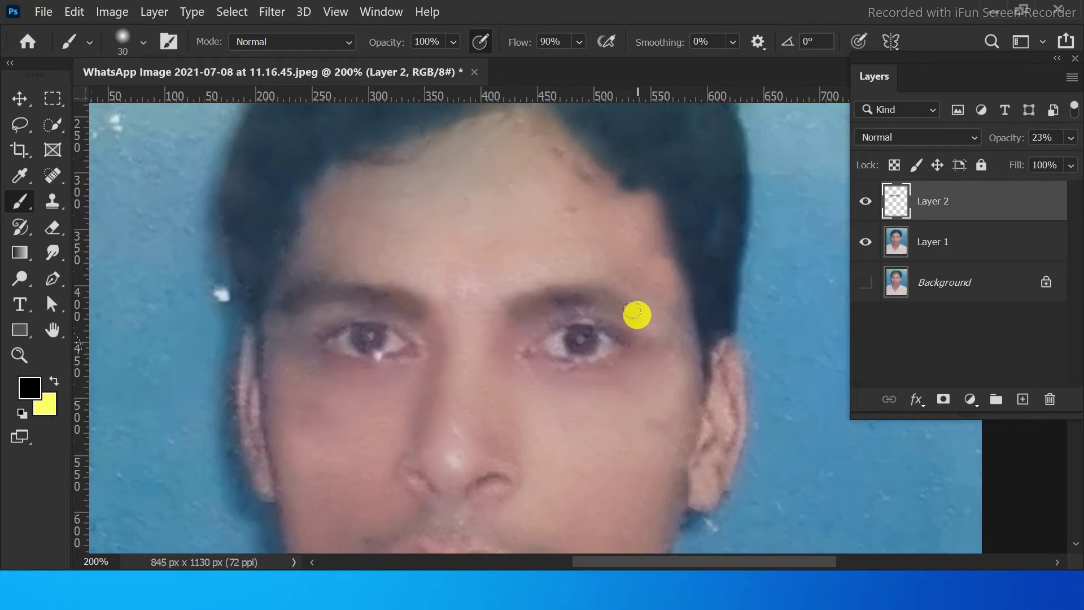
pyautogui.moveTo(633, 313); pyautogui.dragTo(645, 319)
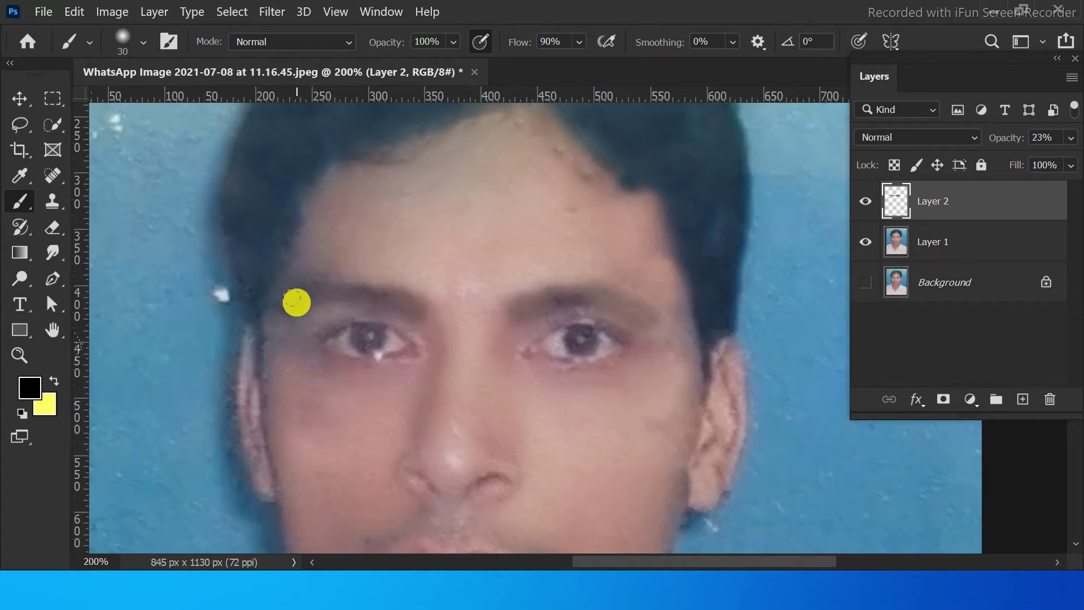
pyautogui.press('[')
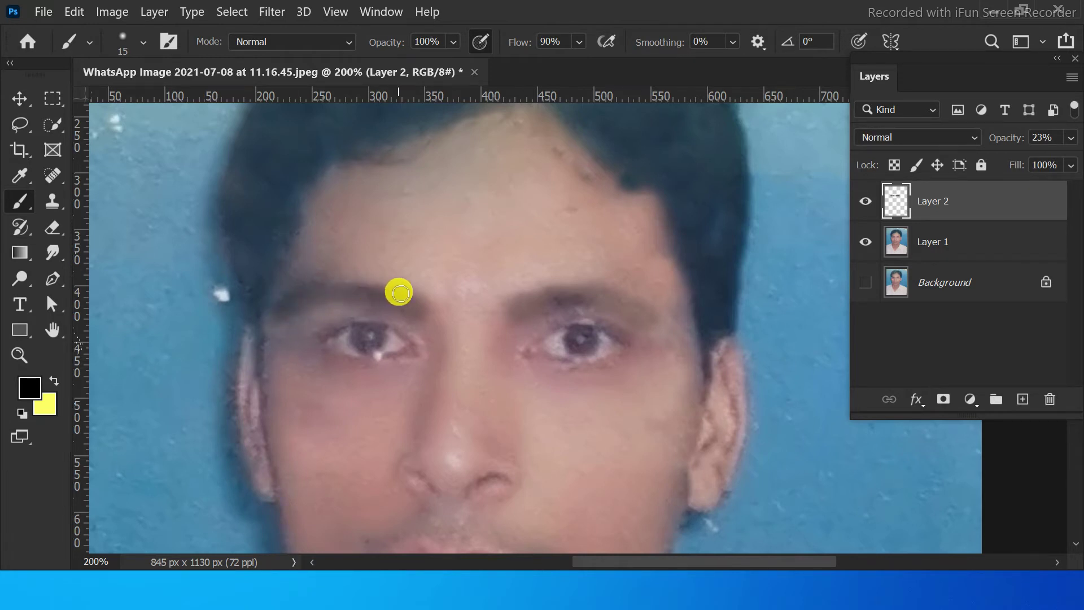
pyautogui.click(423, 310)
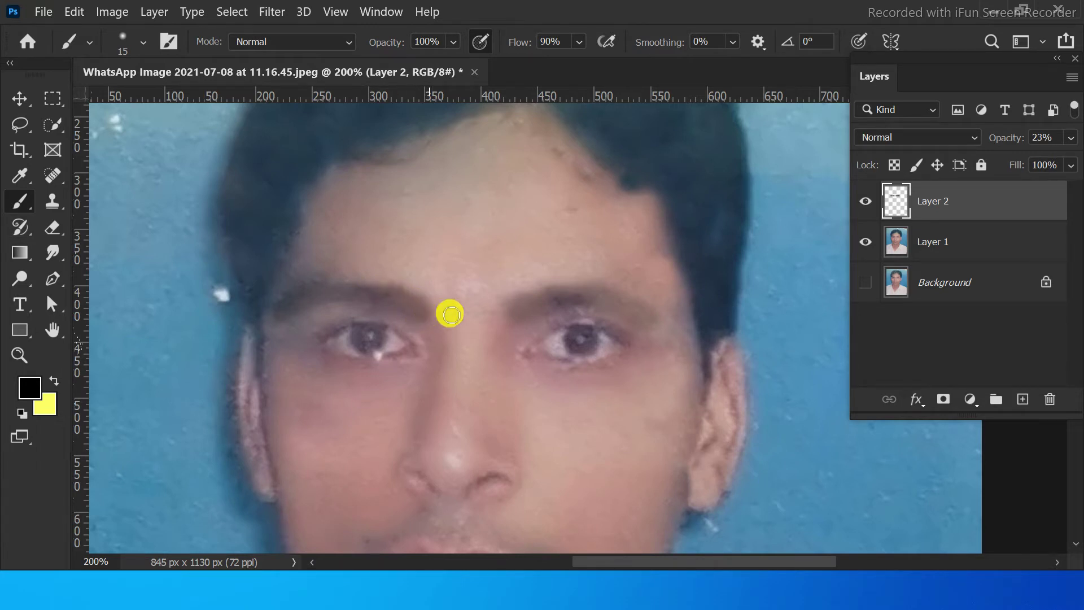
pyautogui.click(507, 313)
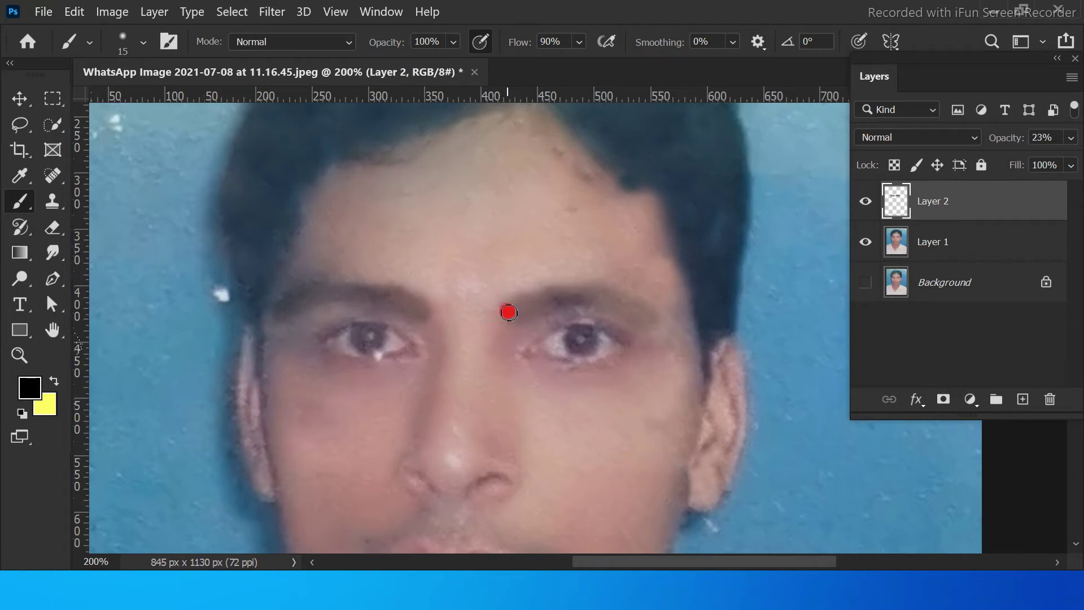
pyautogui.press('[')
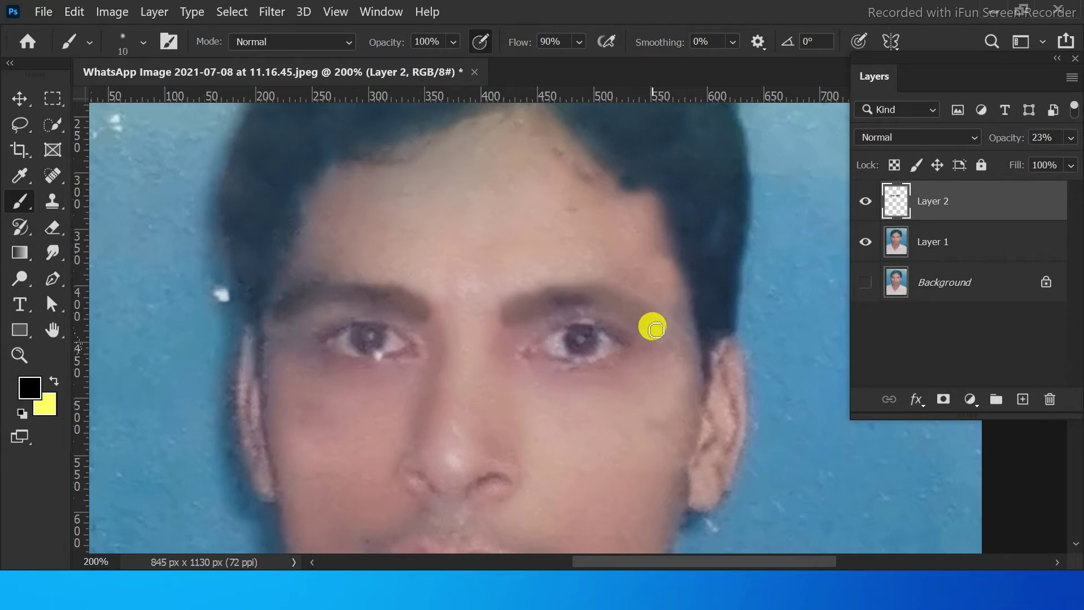
pyautogui.click(653, 324)
# - Select the person on Layer 1, copy him to Layer 3, and hide Layer 1 and Background
pyautogui.hotkey('ctrl', '0')
pyautogui.hotkey('alt', '[')
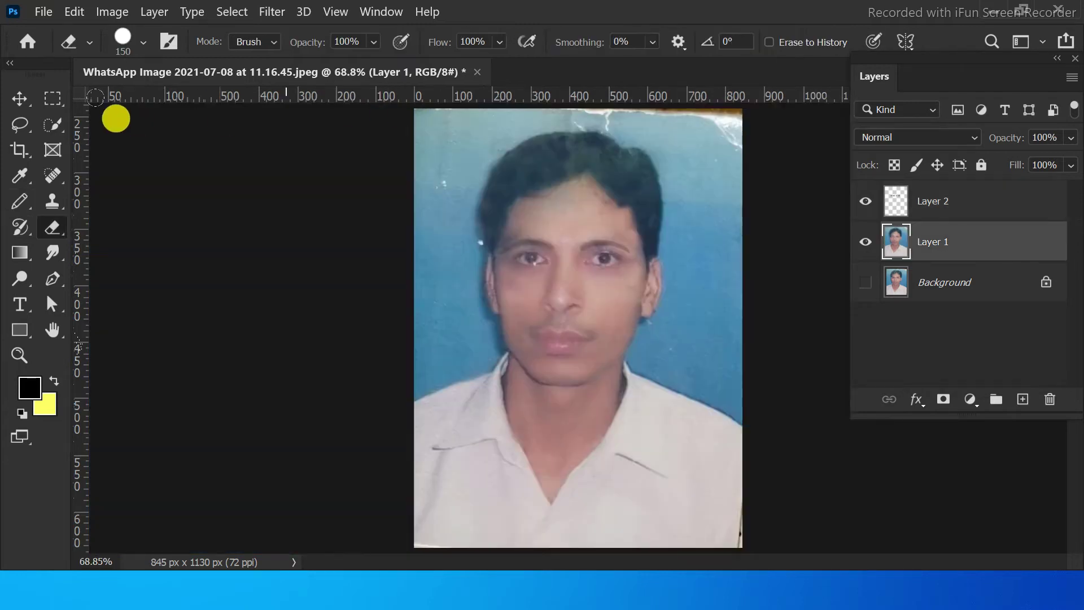
pyautogui.click(52, 125)
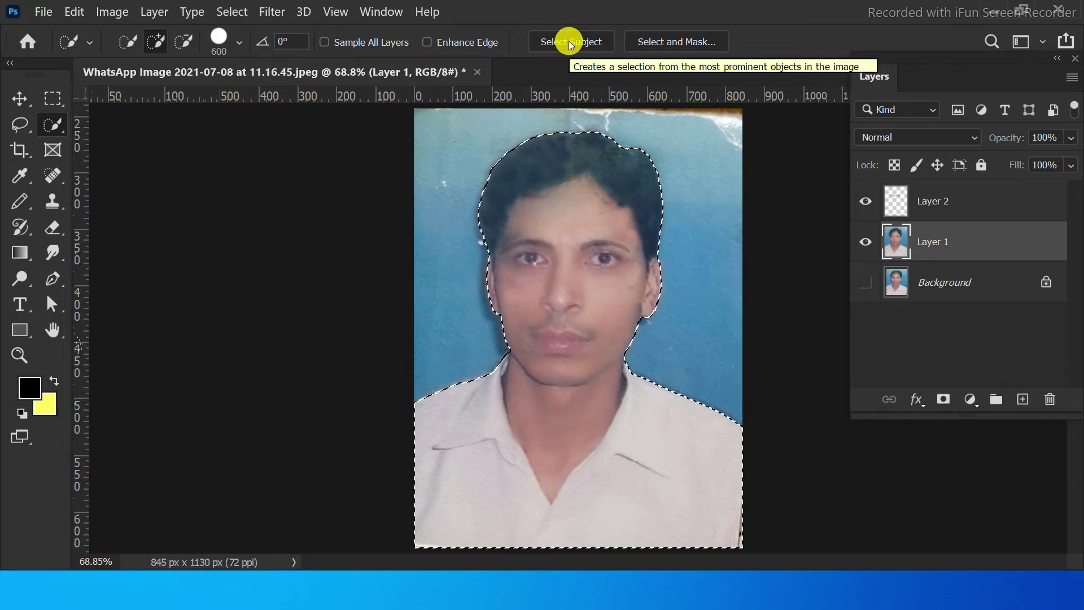
pyautogui.hotkey('ctrl', 'j')
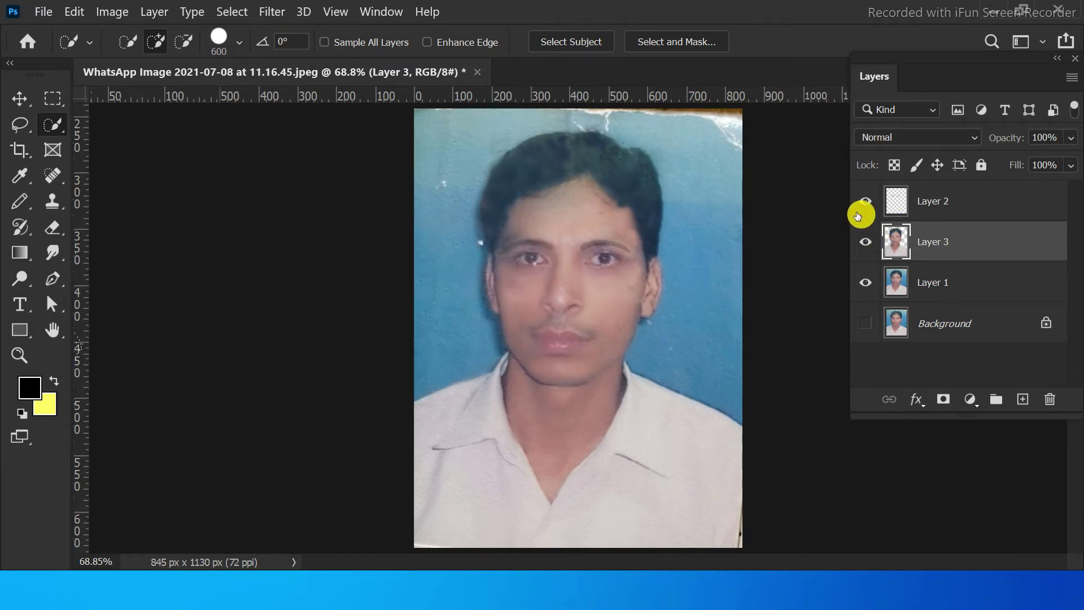
pyautogui.click(864, 282)
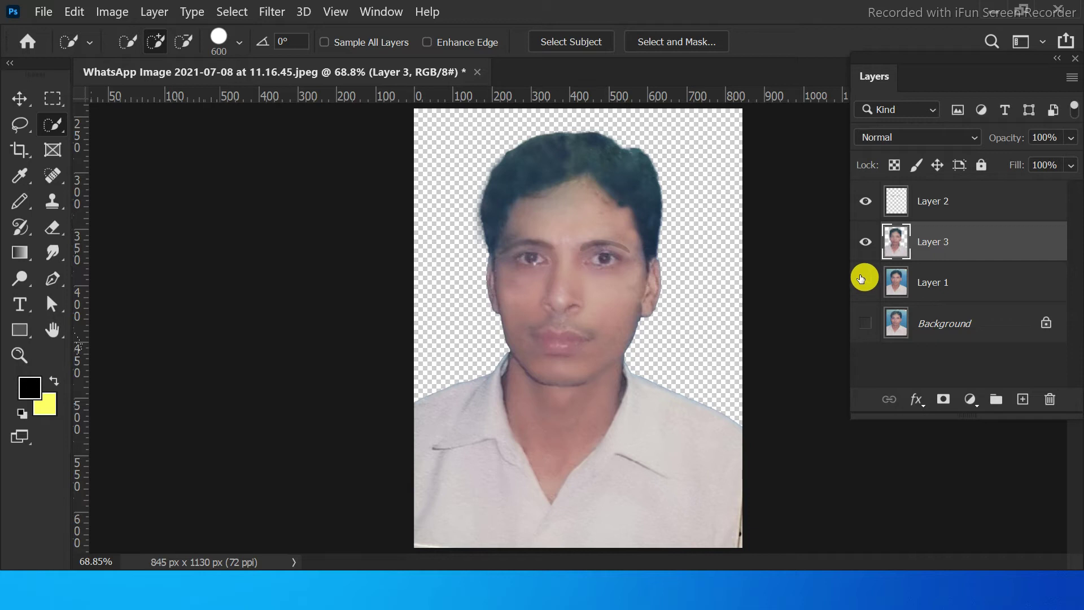
pyautogui.click(860, 322)
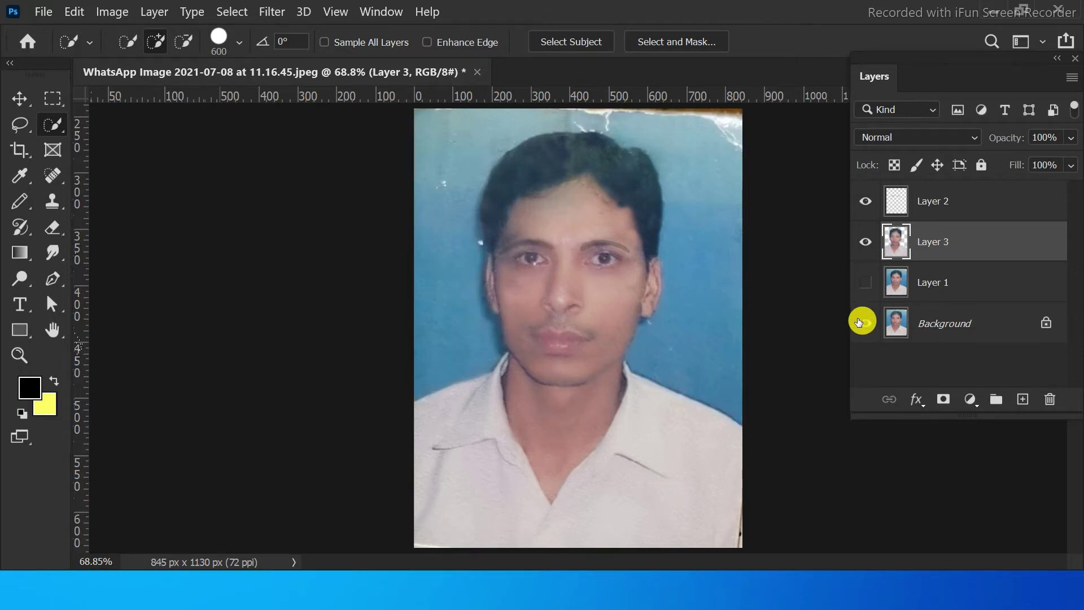
pyautogui.click(859, 322)
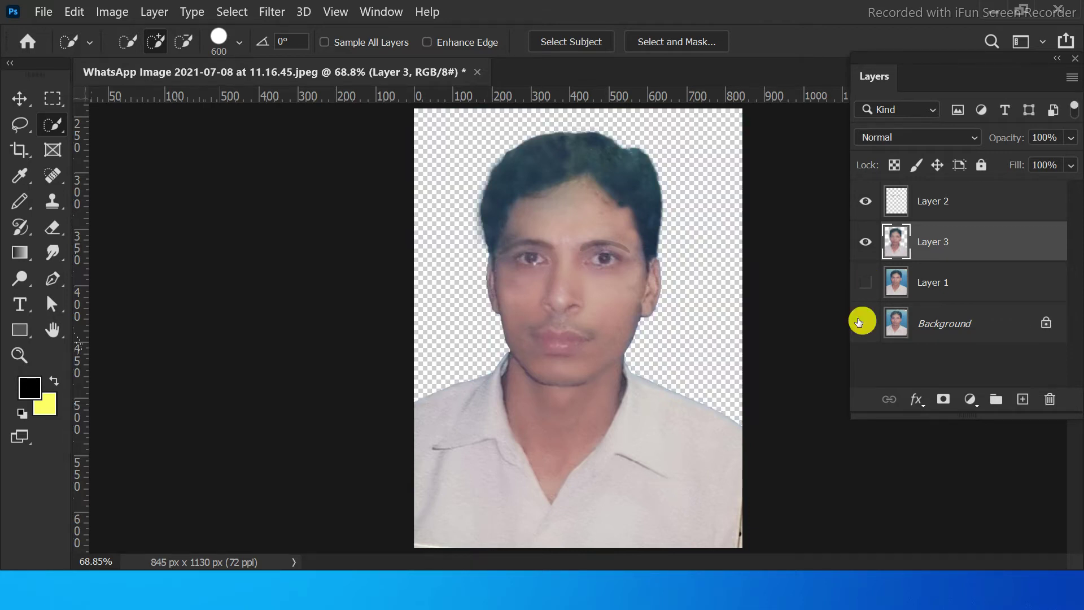
# - Add a 333333 Solid Color fill layer and move Color Fill 1 below Layer 3
pyautogui.click(970, 400)
pyautogui.click(970, 52)
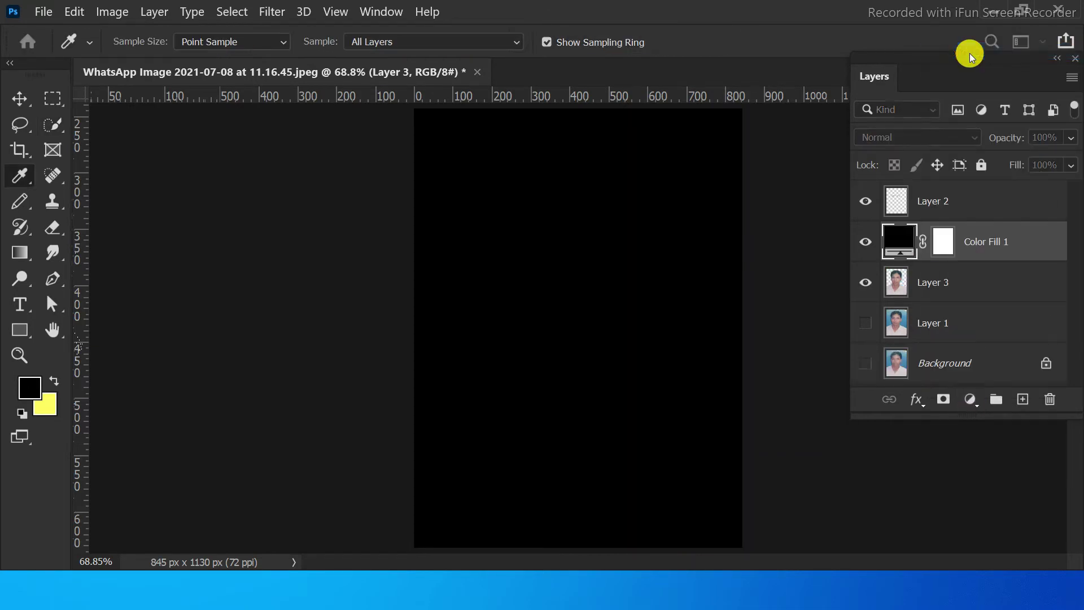
pyautogui.click(559, 318)
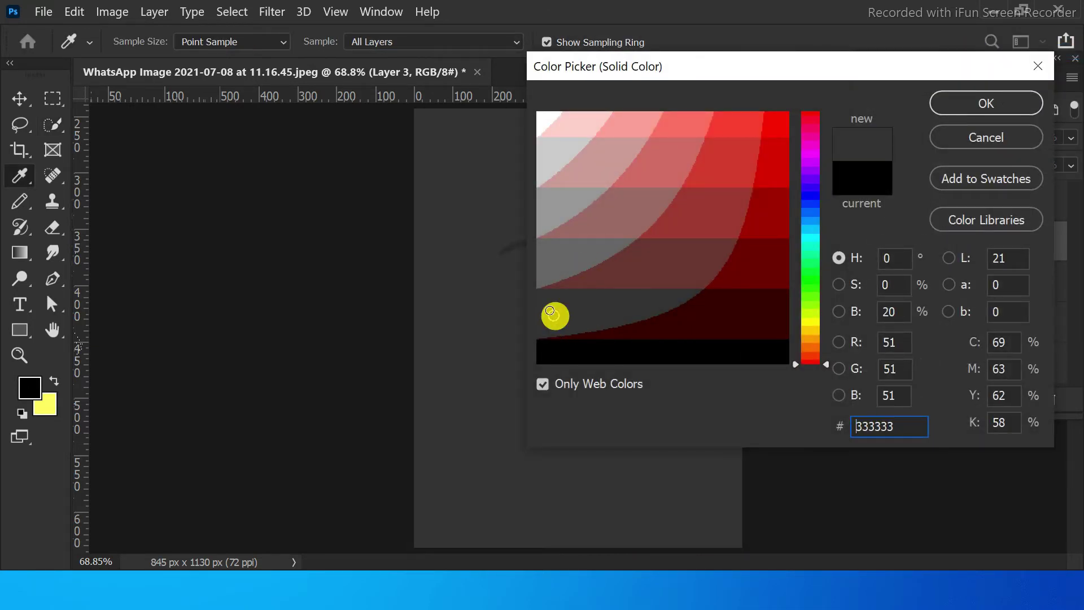
pyautogui.click(977, 104)
pyautogui.moveTo(914, 250); pyautogui.dragTo(901, 293)
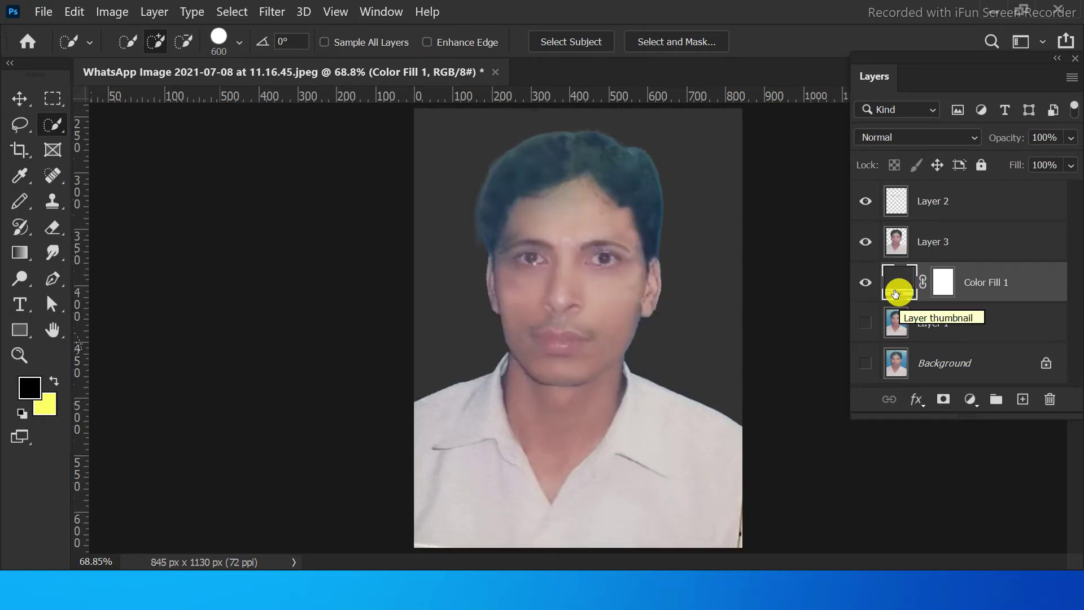
pyautogui.click(53, 227)
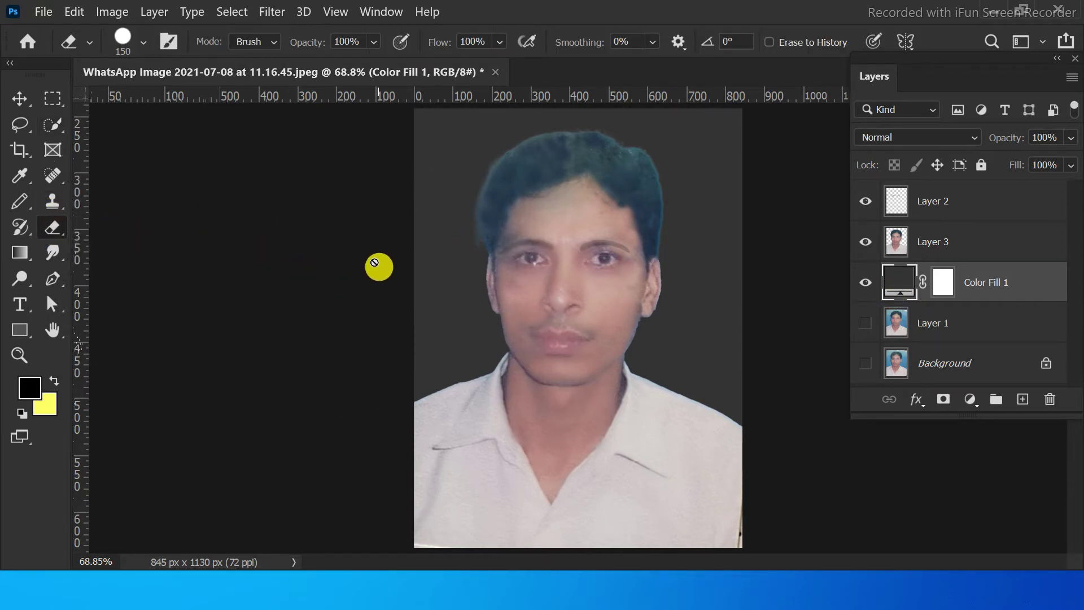
pyautogui.click(939, 242)
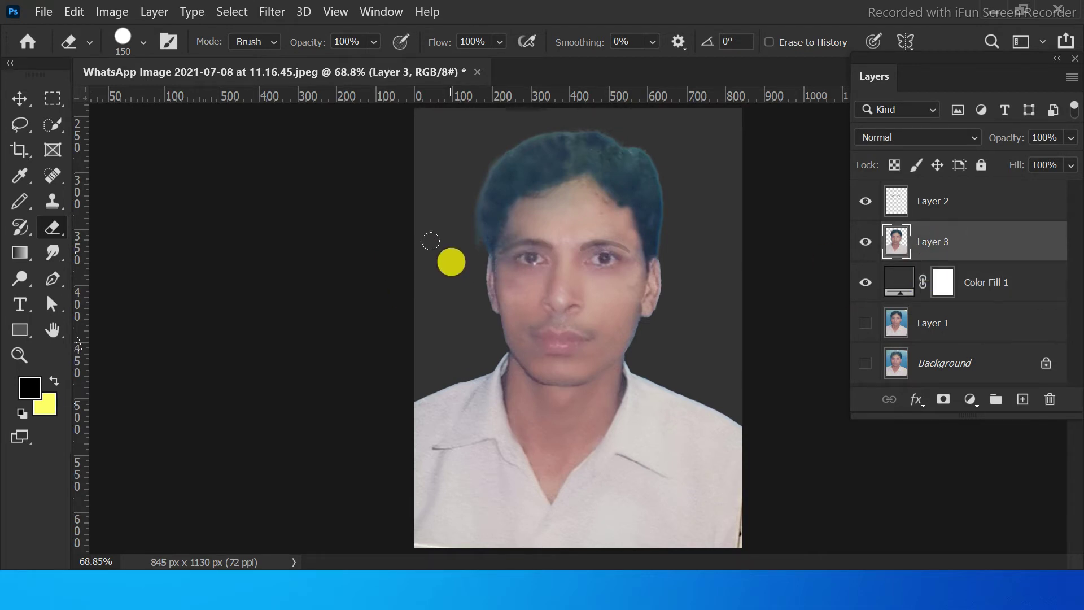
pyautogui.click(431, 216)
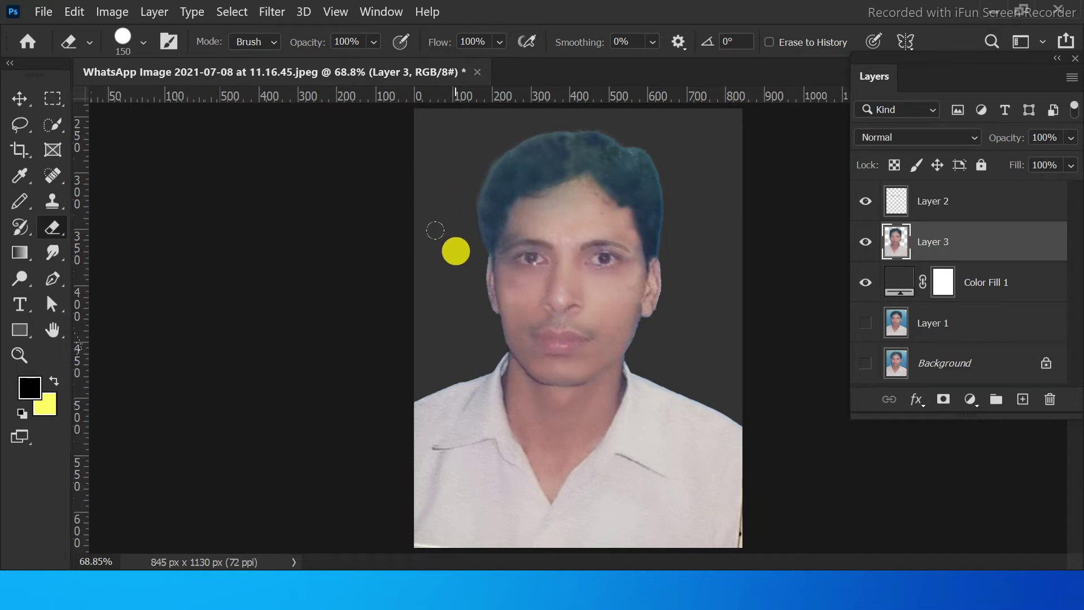
pyautogui.hotkey('ctrl', '+')
pyautogui.hotkey('ctrl', '+')
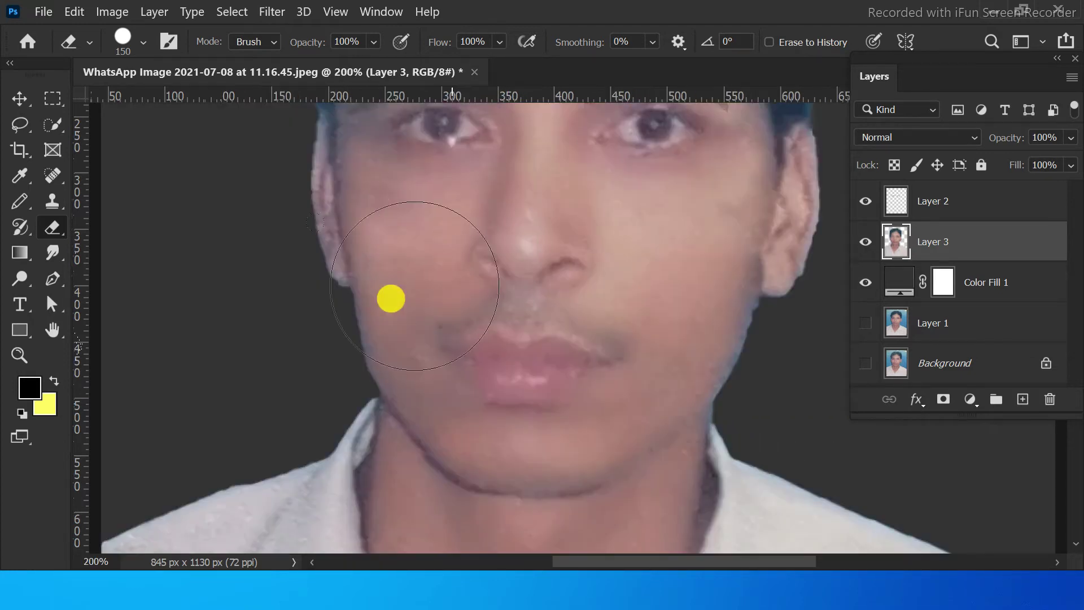
pyautogui.moveTo(394, 285); pyautogui.dragTo(498, 519)
pyautogui.moveTo(487, 431); pyautogui.dragTo(504, 491)
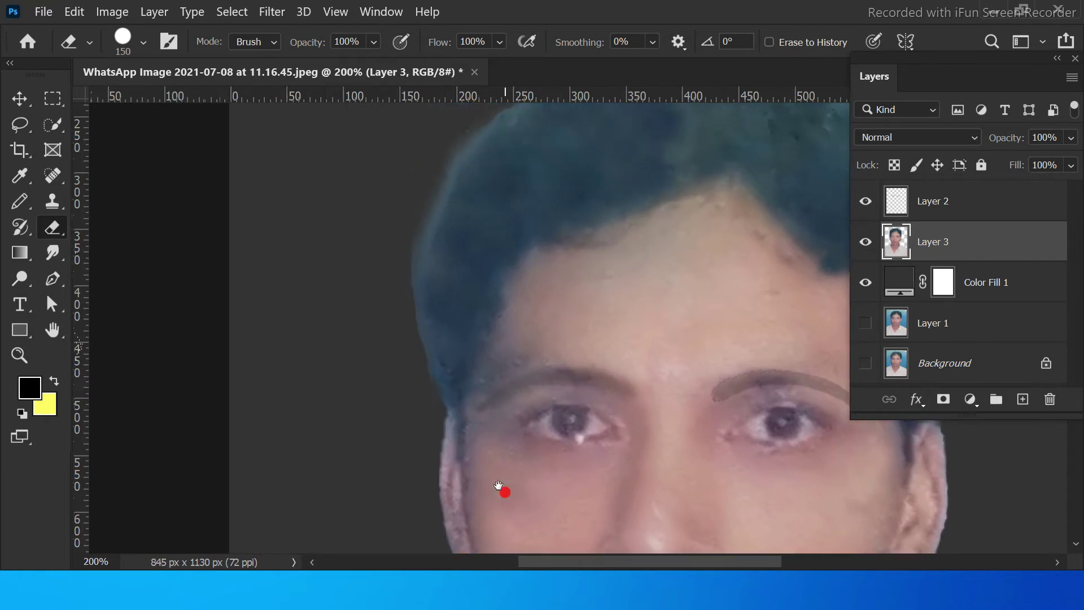
pyautogui.moveTo(497, 413); pyautogui.dragTo(496, 455)
pyautogui.moveTo(421, 362); pyautogui.dragTo(421, 443)
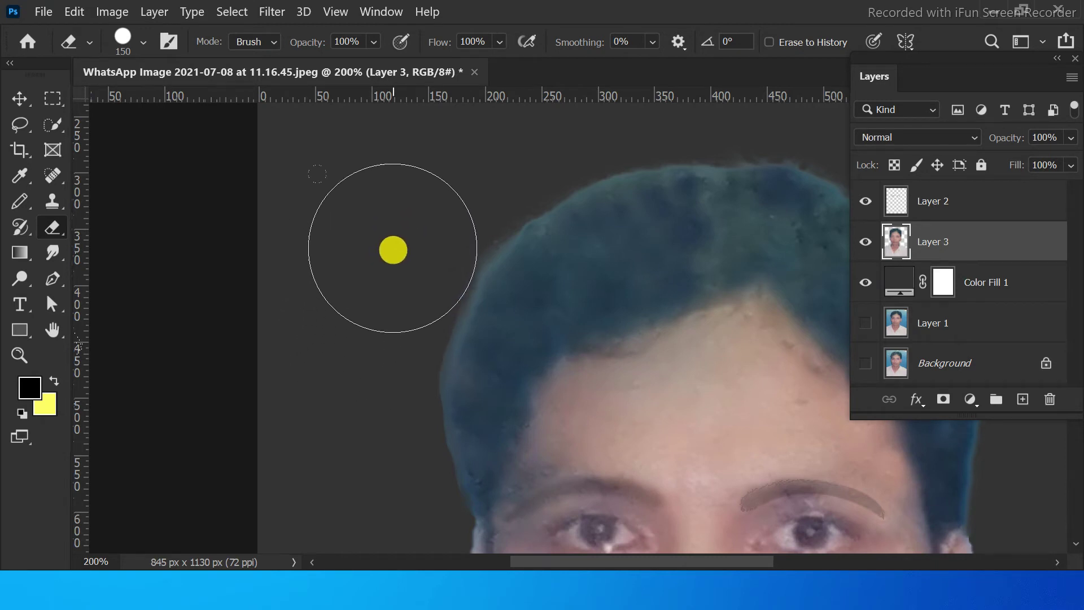
pyautogui.click(392, 248)
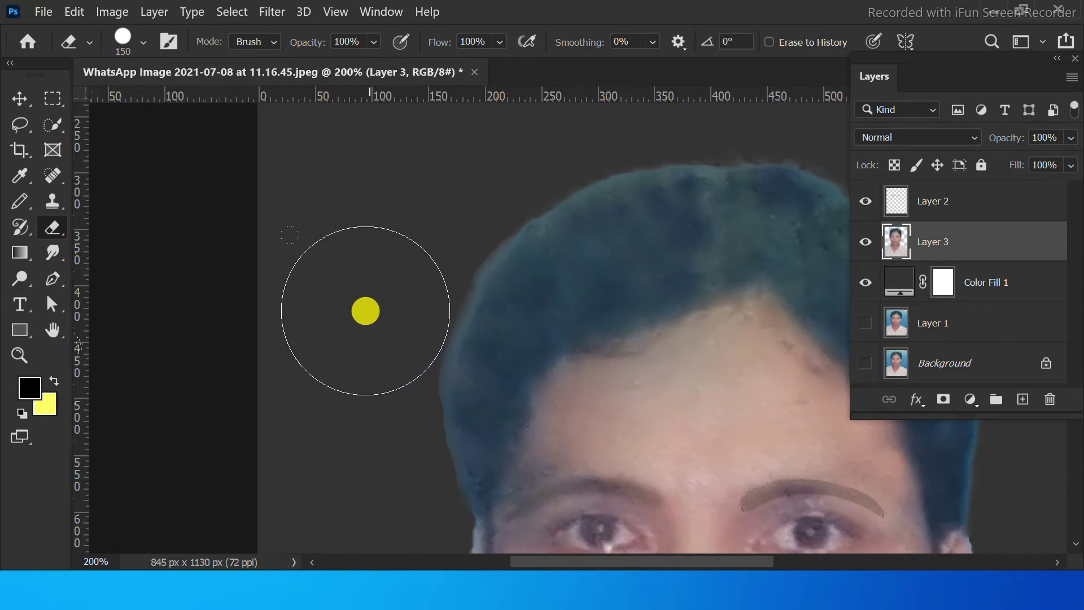
pyautogui.scroll(5, 337, 393)
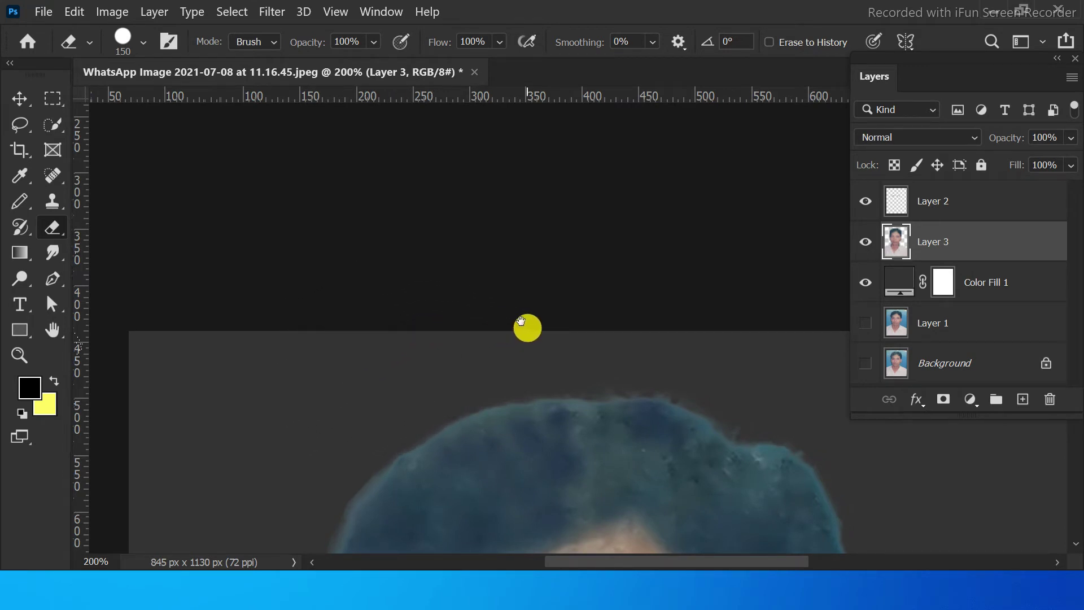
pyautogui.hscroll(5, 527, 327)
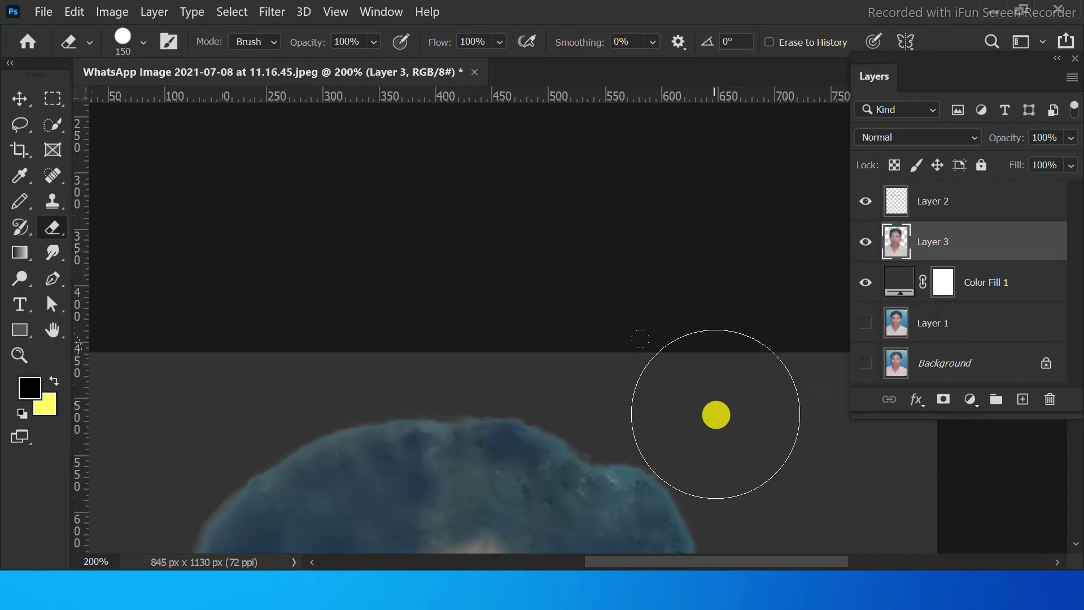
pyautogui.moveTo(733, 462); pyautogui.dragTo(614, 343)
pyautogui.scroll(-5, 621, 338)
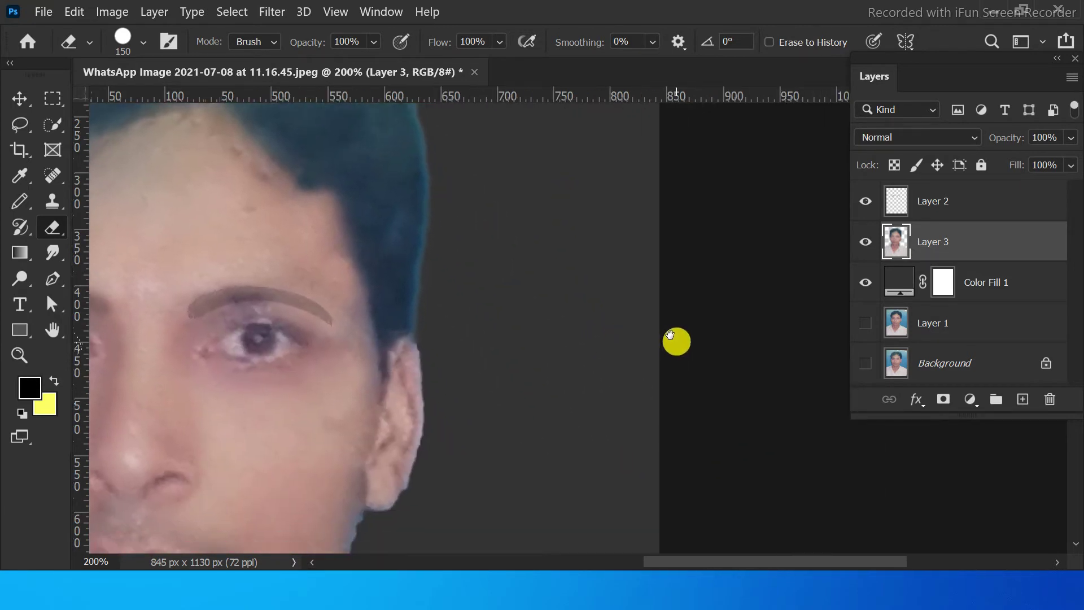
pyautogui.scroll(-1, 491, 404)
pyautogui.scroll(-2, 501, 418)
pyautogui.scroll(-3, 531, 380)
pyautogui.moveTo(531, 380); pyautogui.dragTo(579, 301)
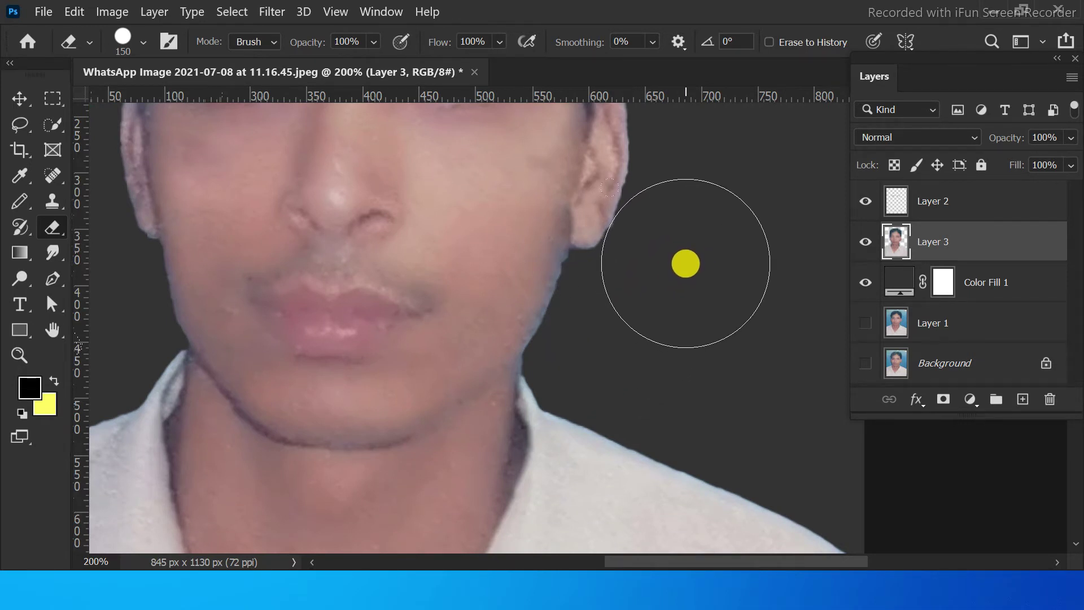
pyautogui.scroll(-5, 697, 316)
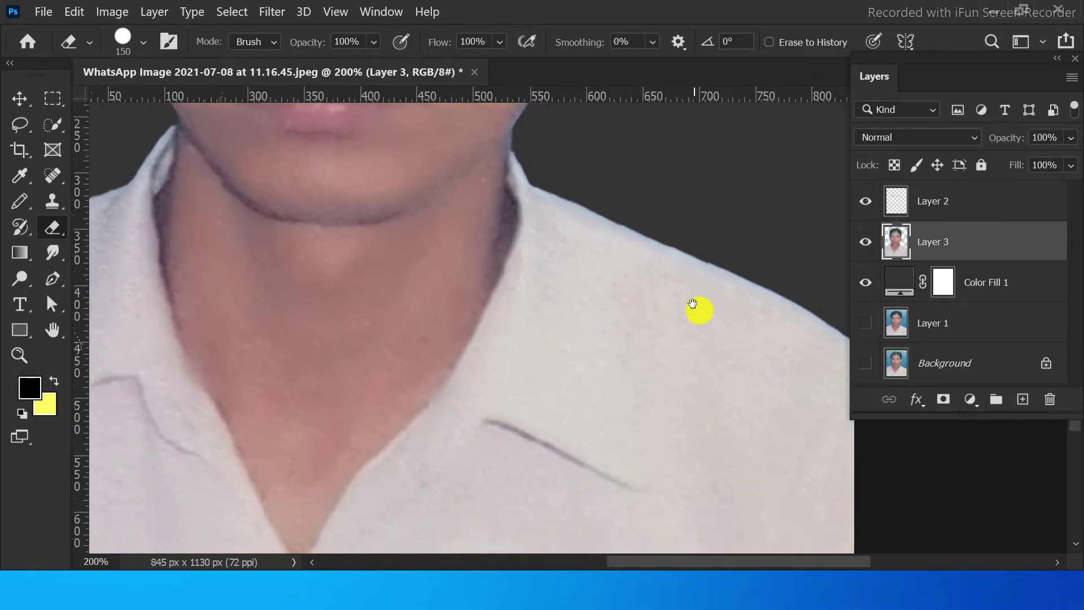
pyautogui.hotkey('ctrl', '0')
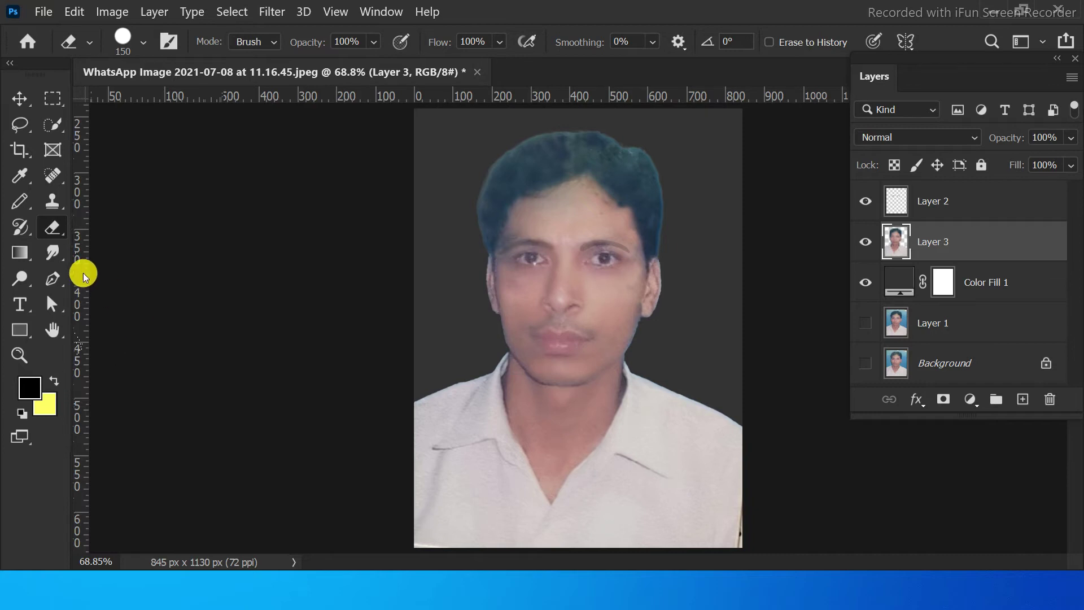
# - Try smudging the neck with an enlarged Soft Round brush, then undo both smudges
pyautogui.click(51, 255)
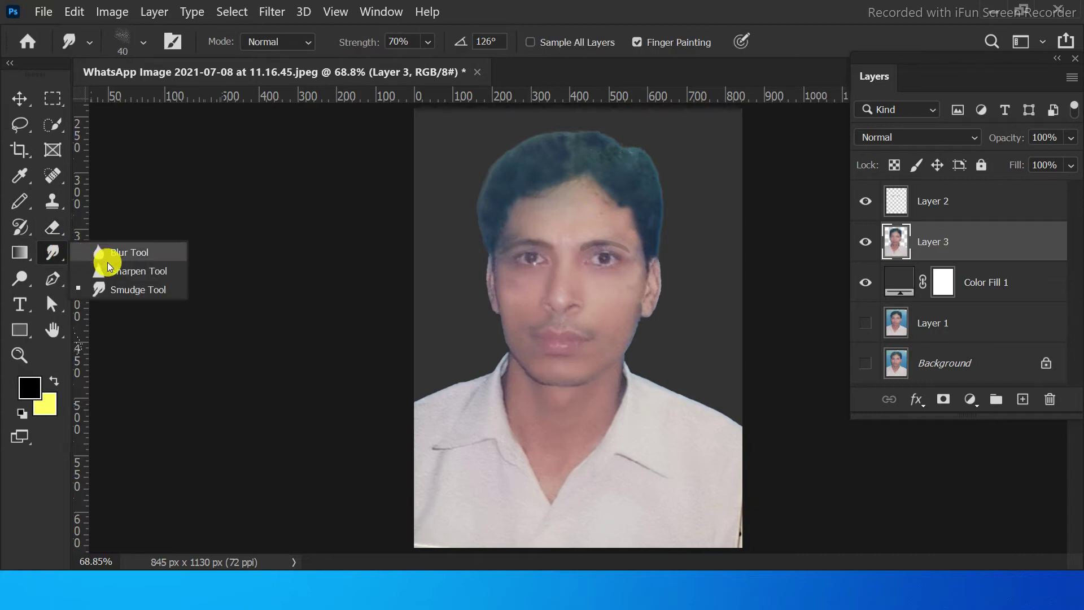
pyautogui.click(126, 289)
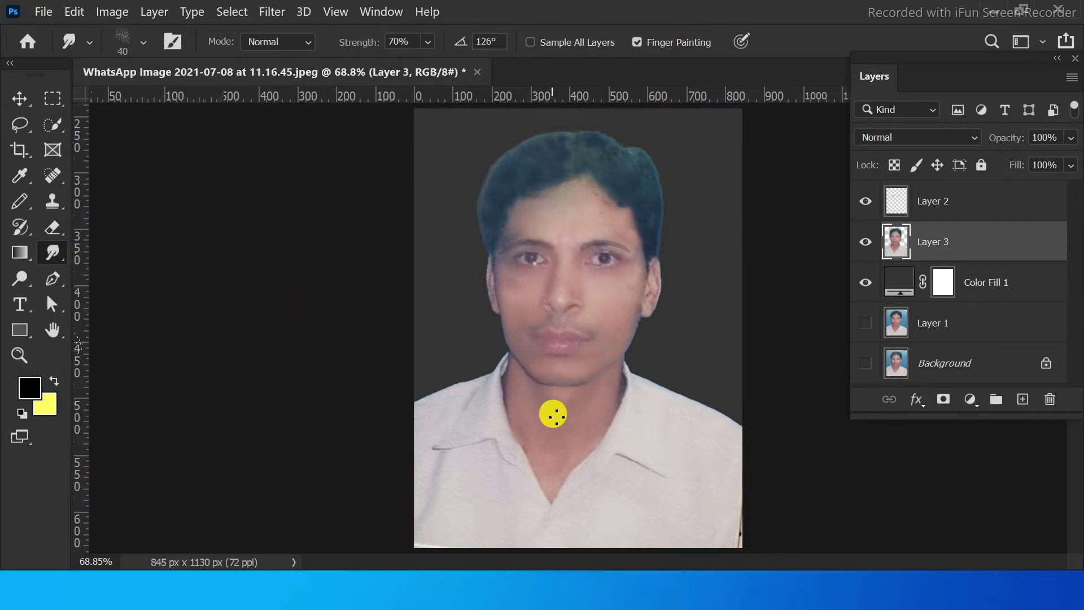
pyautogui.press(']')
pyautogui.press(']')
pyautogui.press(']')
pyautogui.press(']')
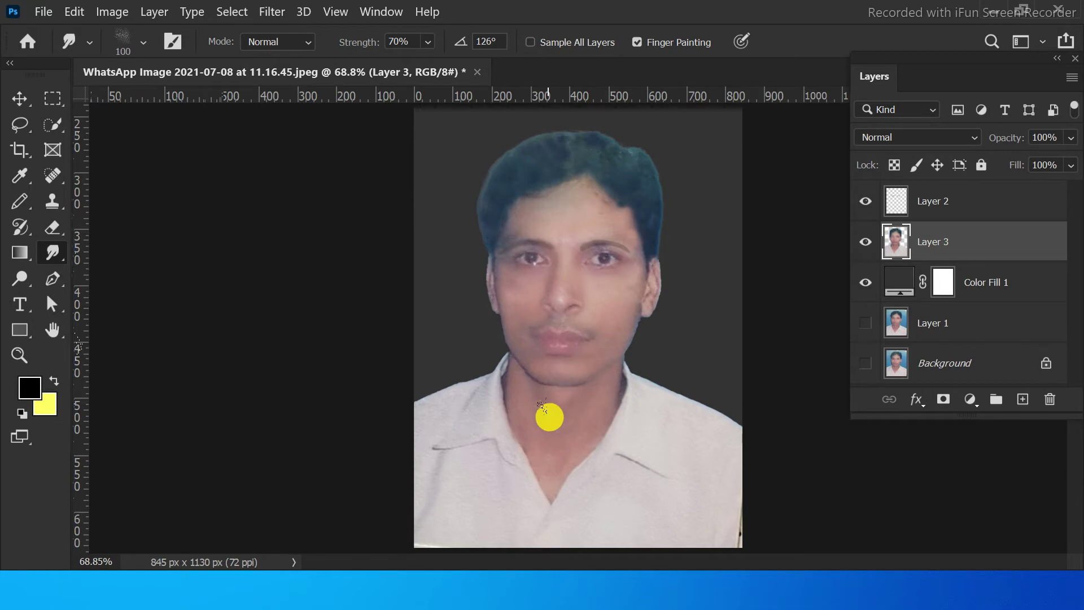
pyautogui.click(141, 42)
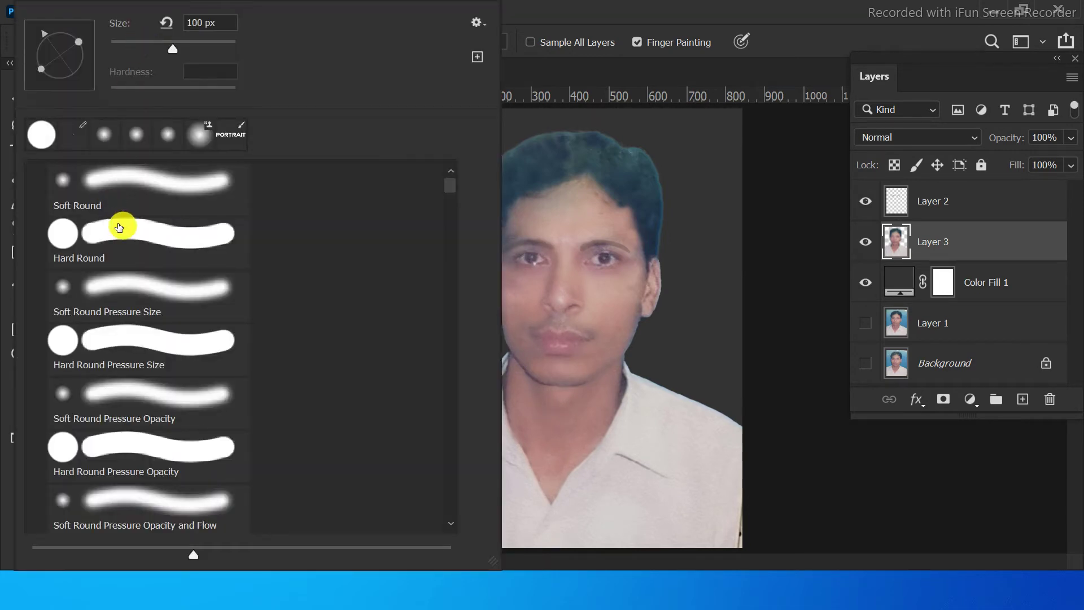
pyautogui.click(130, 176)
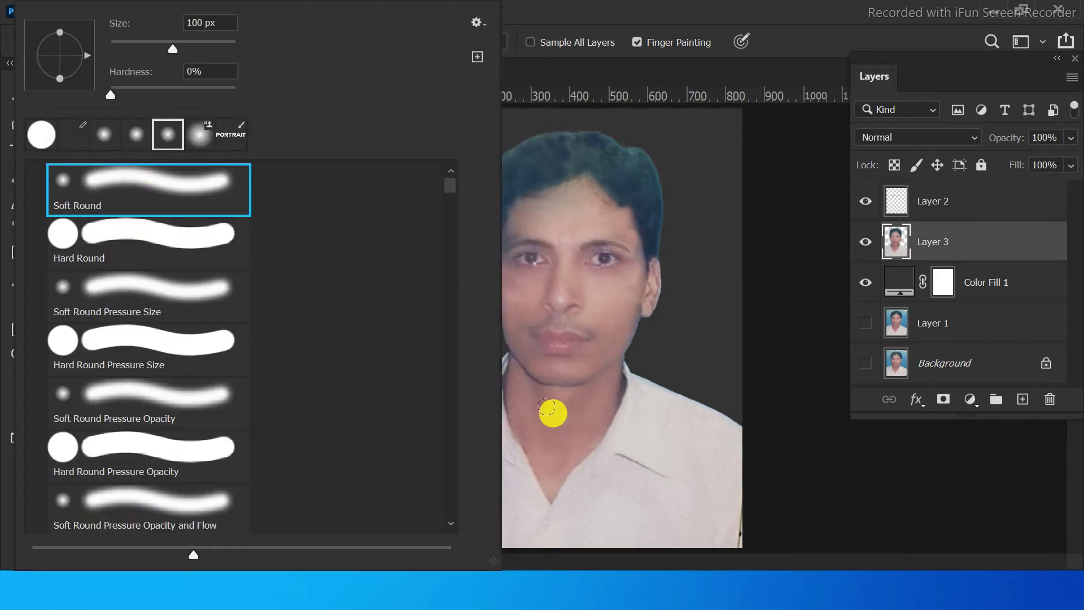
pyautogui.click(544, 412)
pyautogui.moveTo(544, 411); pyautogui.dragTo(554, 425)
pyautogui.hotkey('ctrl', 'z')
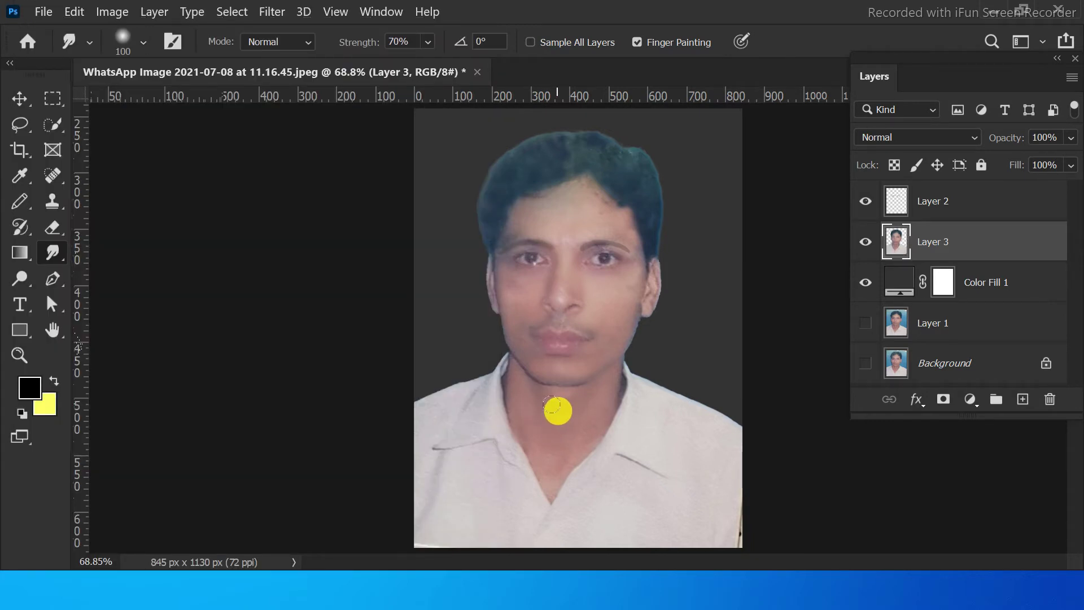
pyautogui.moveTo(558, 411); pyautogui.dragTo(549, 420)
pyautogui.hotkey('ctrl', 'z')
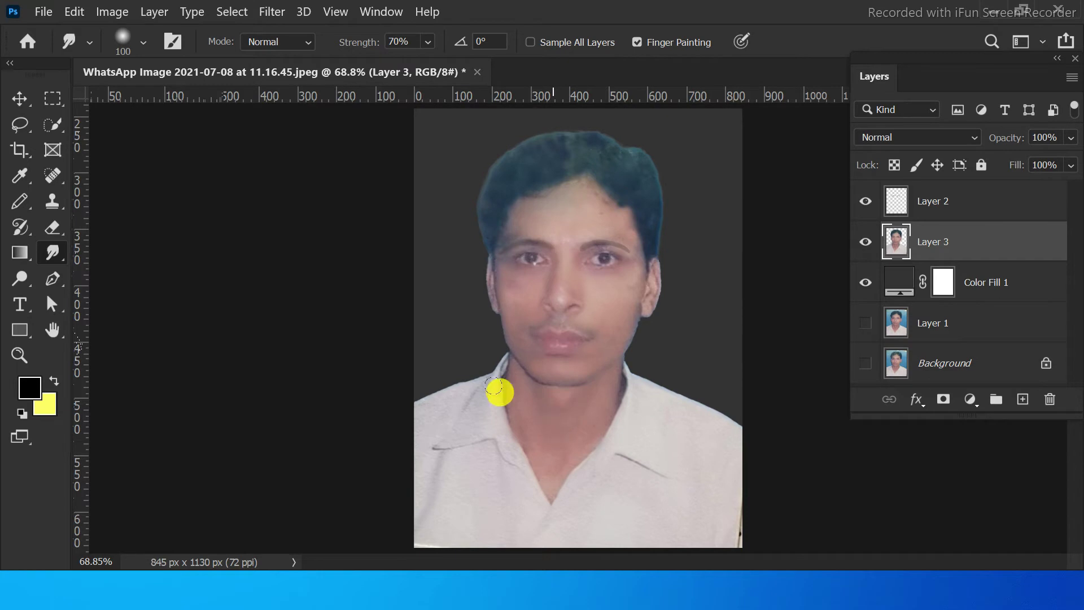
pyautogui.click(22, 277)
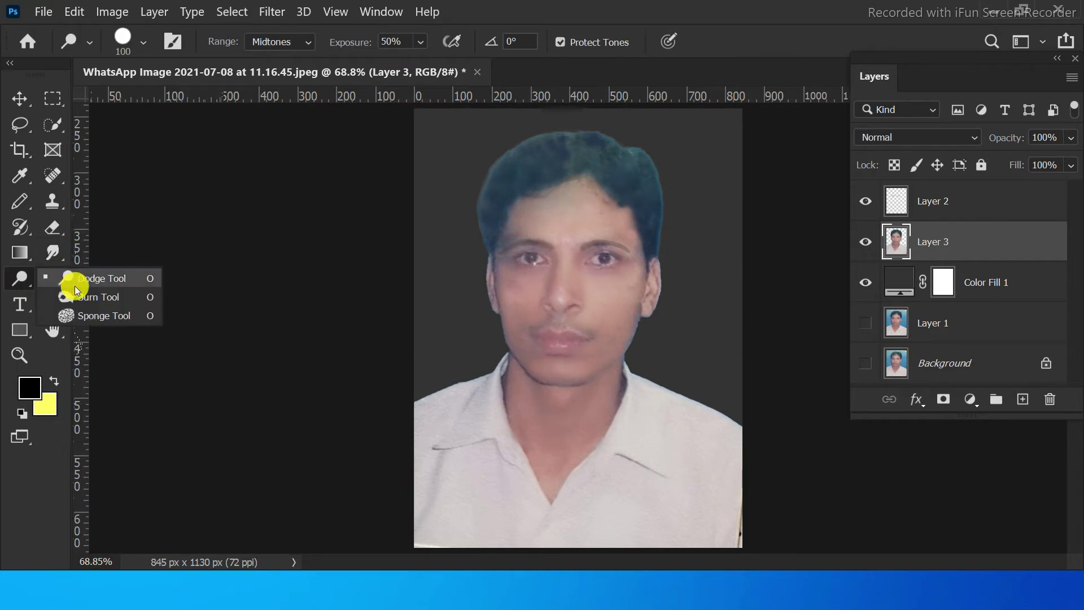
# - Clone-stamp the skin below the left pupil, along the lower eyelid and down the cheek
pyautogui.click(100, 281)
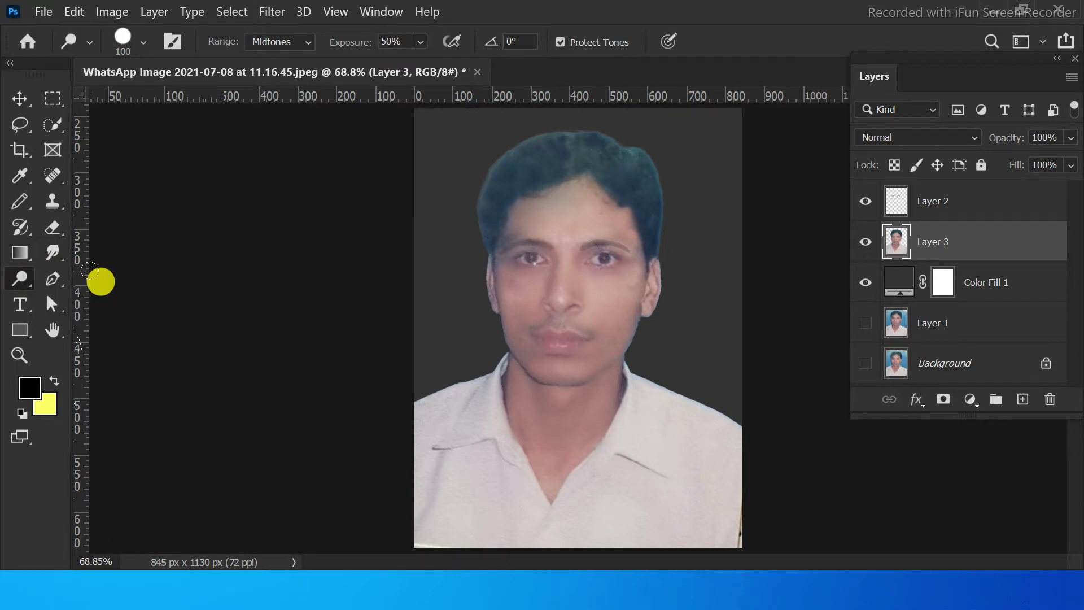
pyautogui.press('s')
pyautogui.hotkey('ctrl', '+')
pyautogui.hotkey('ctrl', '+')
pyautogui.hotkey('ctrl', '+')
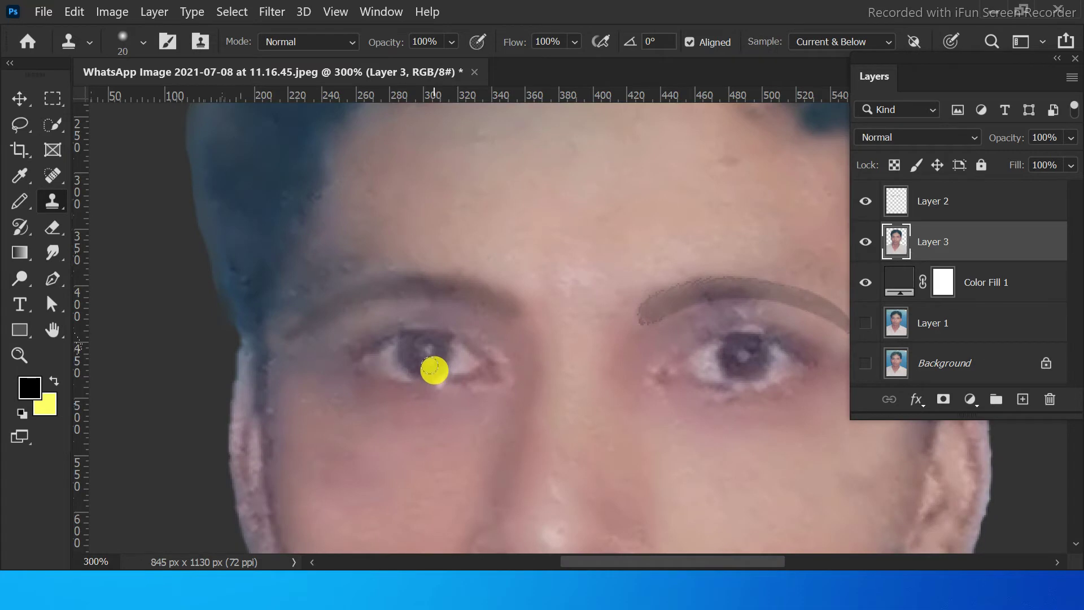
pyautogui.press('[')
pyautogui.keyDown('alt'); pyautogui.click(429, 360); pyautogui.keyUp('alt')
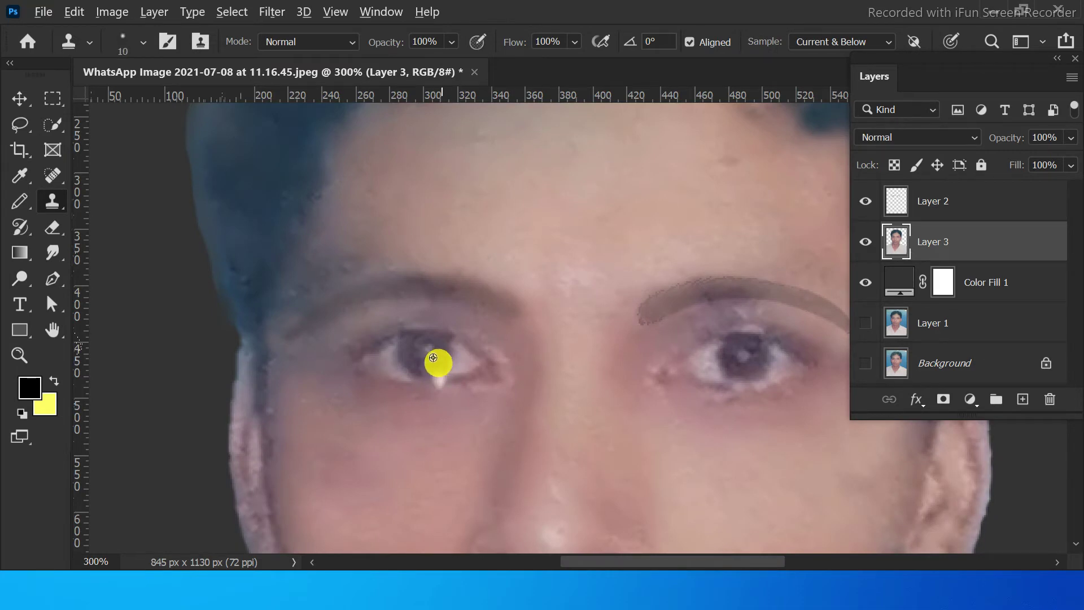
pyautogui.moveTo(433, 358)
pyautogui.mouseDown()
pyautogui.moveTo(436, 375)
pyautogui.moveTo(456, 385)
pyautogui.mouseUp()
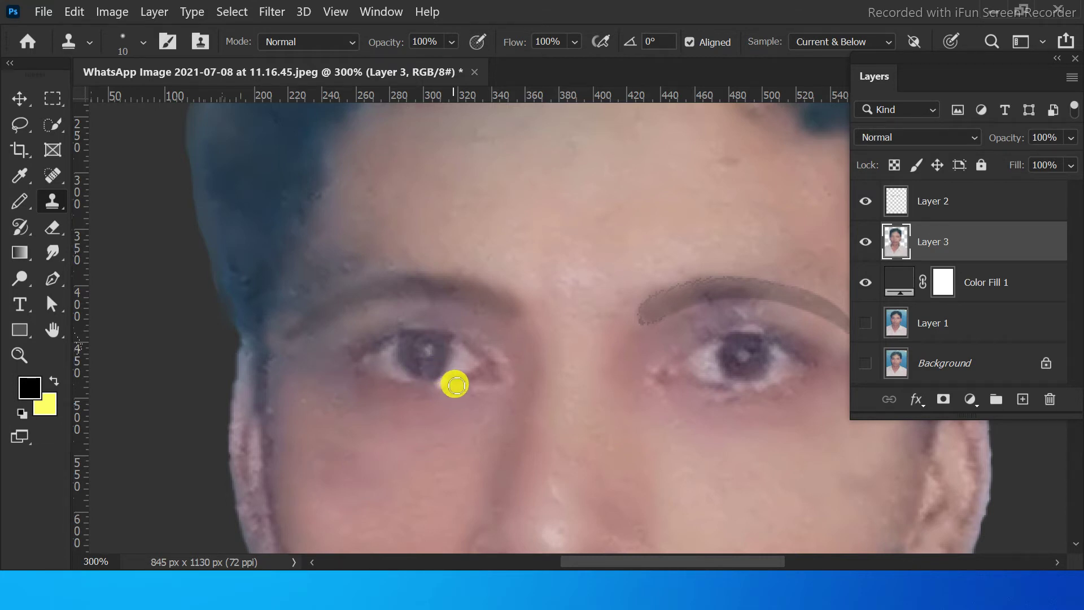
pyautogui.keyDown('alt'); pyautogui.click(454, 375); pyautogui.keyUp('alt')
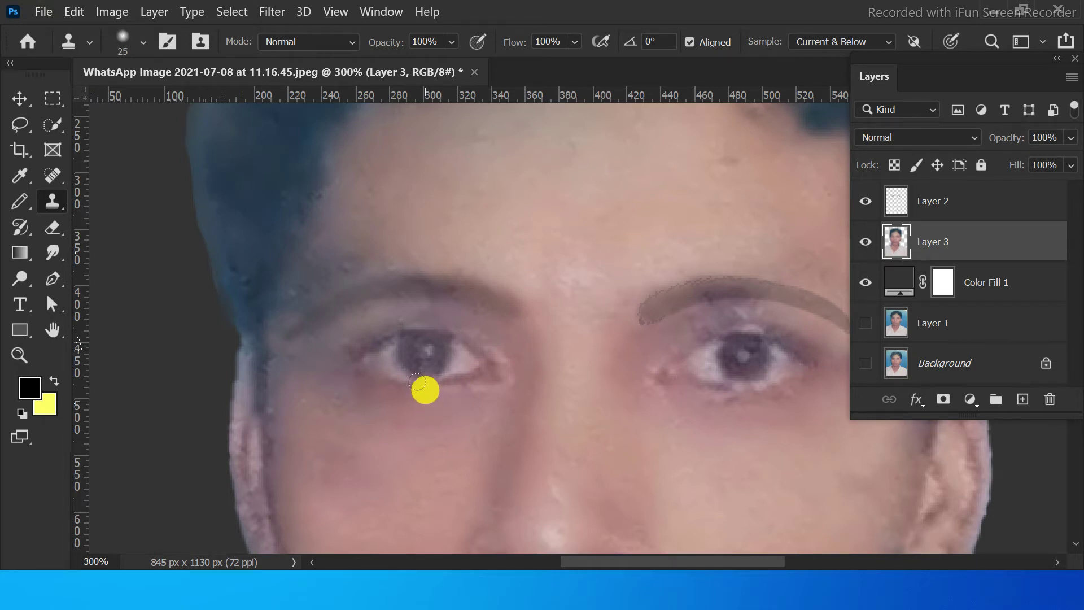
pyautogui.moveTo(423, 384); pyautogui.dragTo(464, 373)
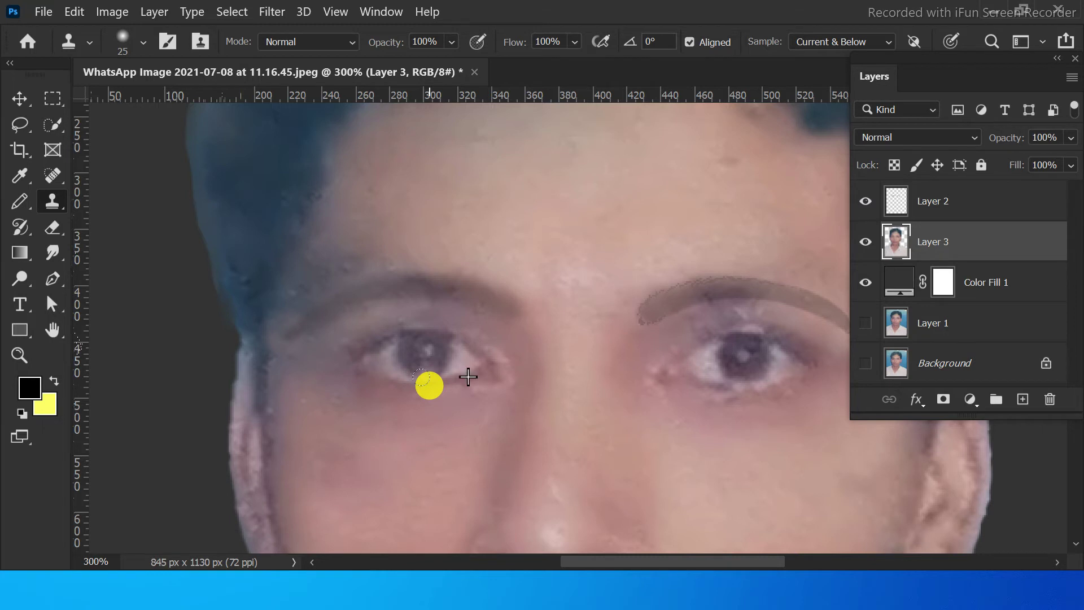
pyautogui.moveTo(421, 377); pyautogui.dragTo(374, 425)
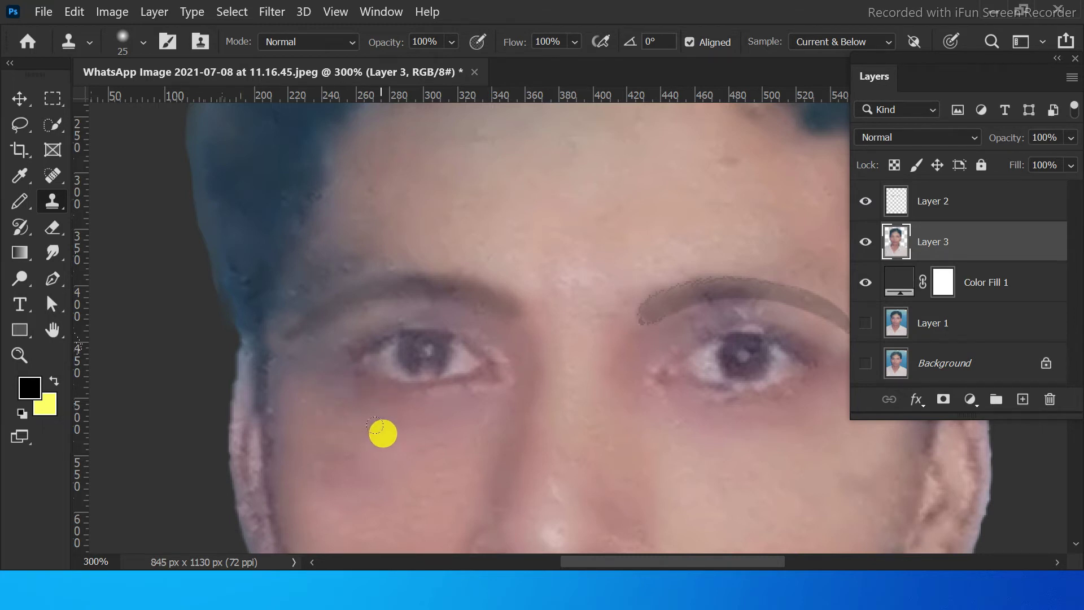
pyautogui.moveTo(798, 492); pyautogui.dragTo(656, 491)
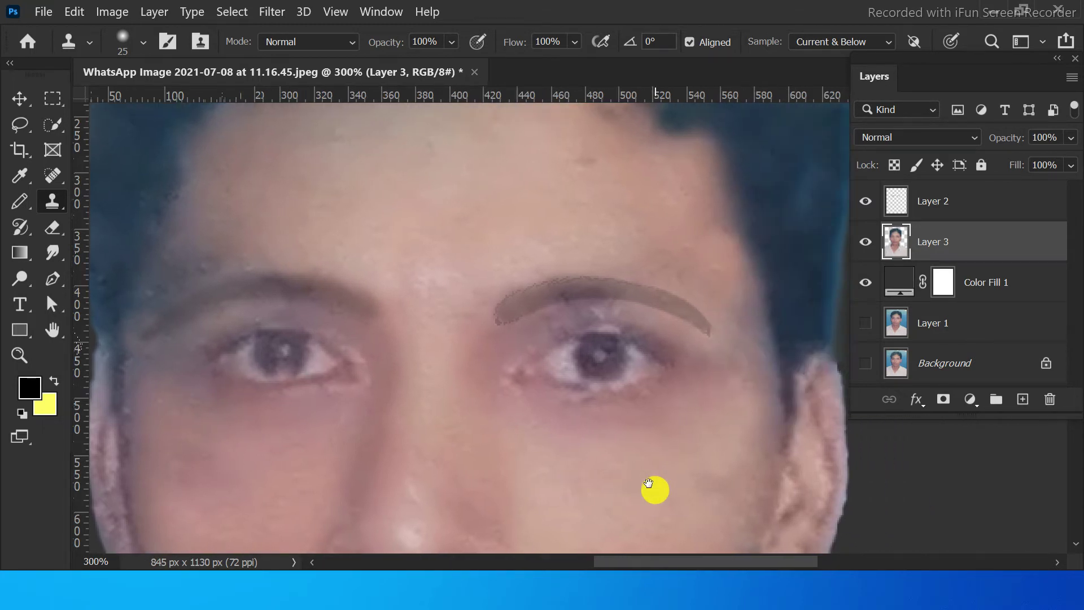
# - Clone over the skin along the drawn eyebrow and a spot on the forehead
pyautogui.click(594, 424)
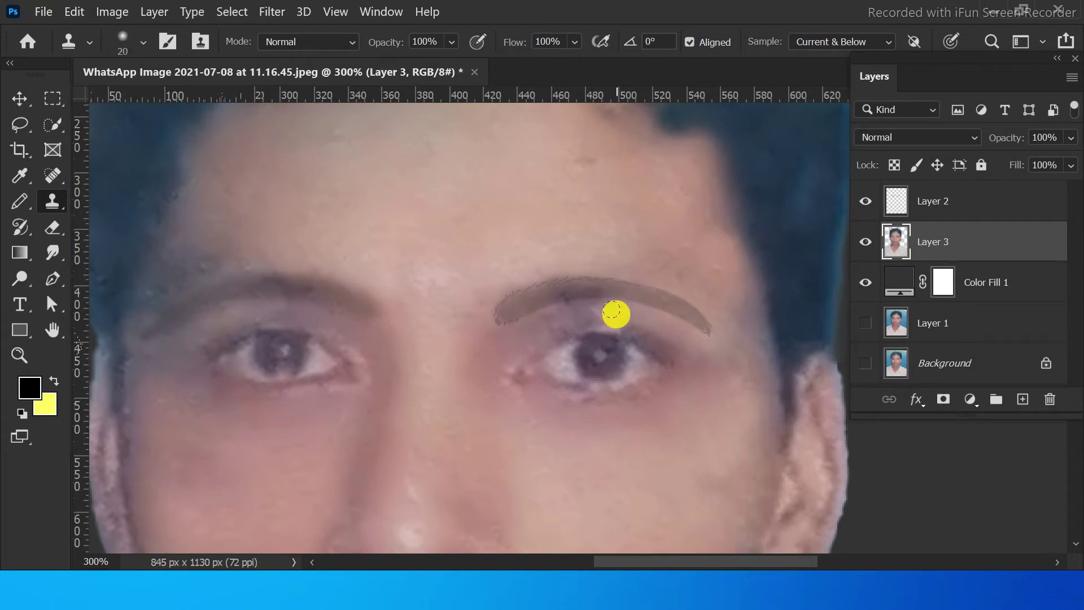
pyautogui.moveTo(618, 311); pyautogui.dragTo(528, 330)
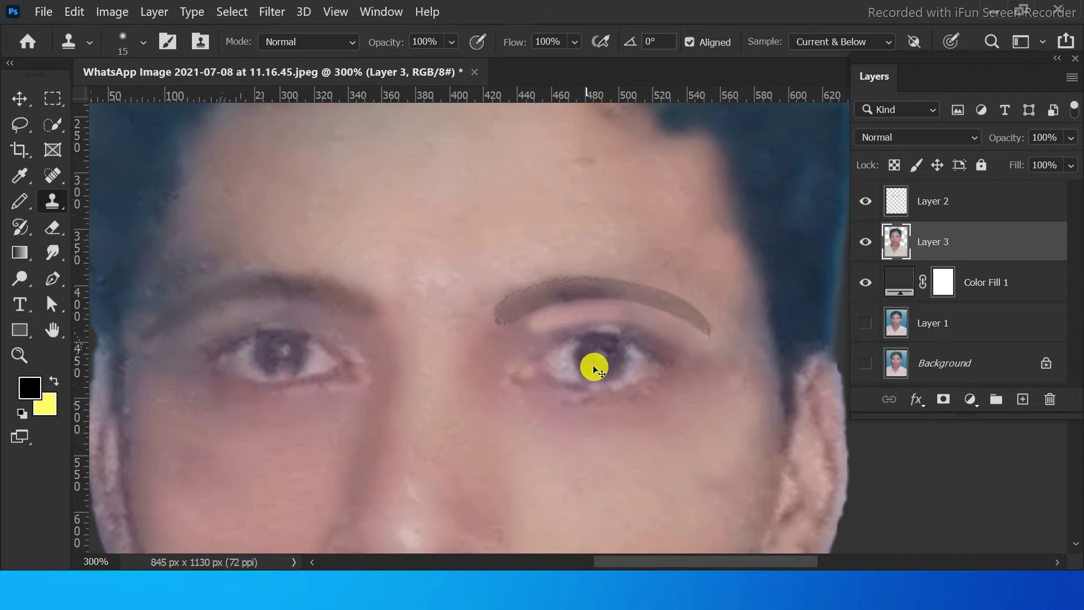
pyautogui.hotkey('ctrl', 'z')
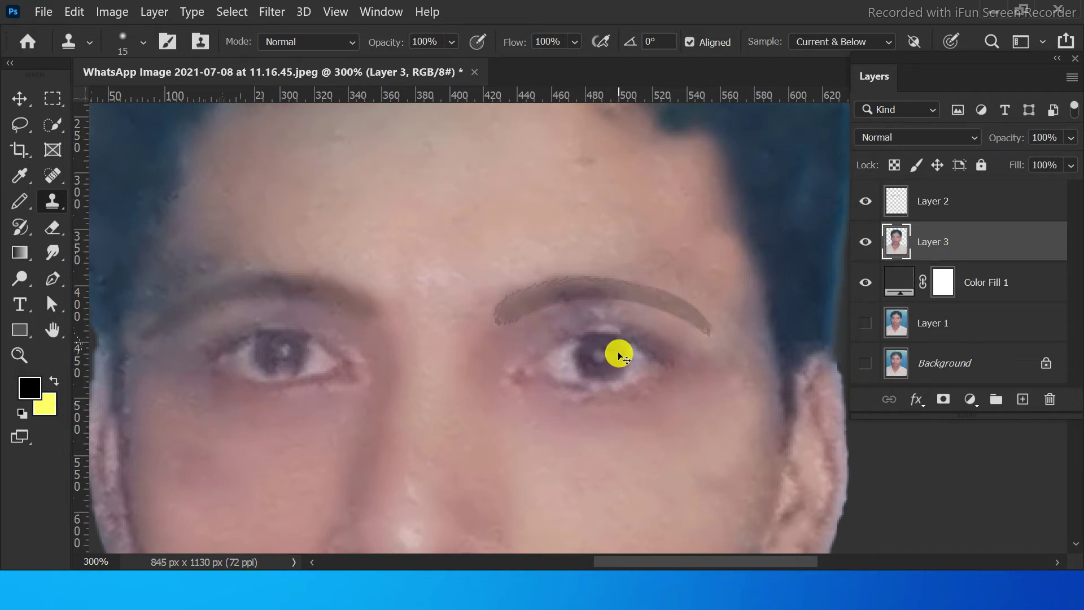
pyautogui.click(532, 329)
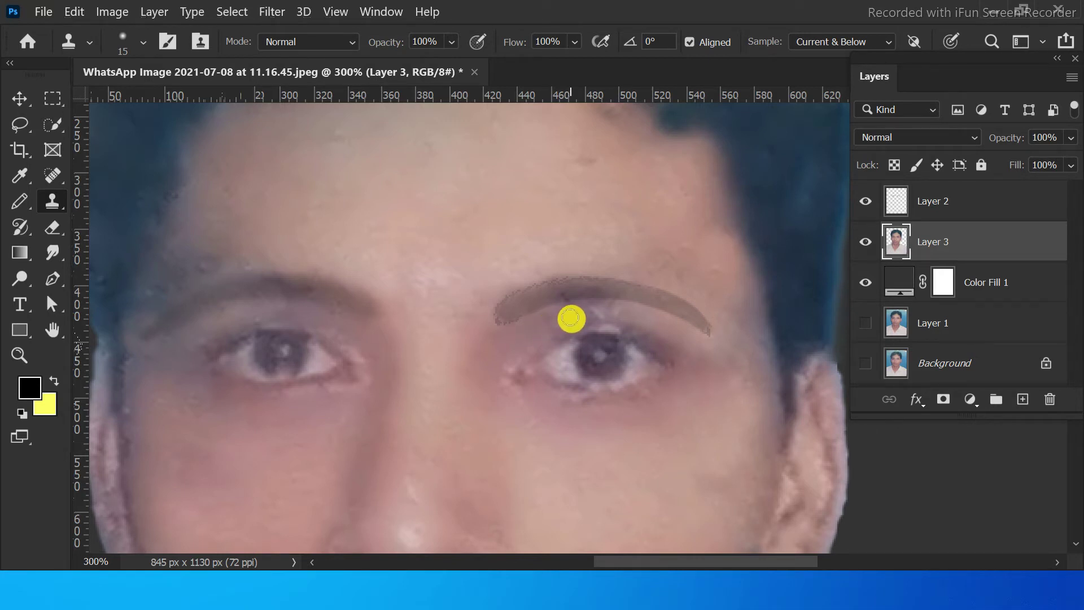
pyautogui.moveTo(597, 314); pyautogui.dragTo(604, 313)
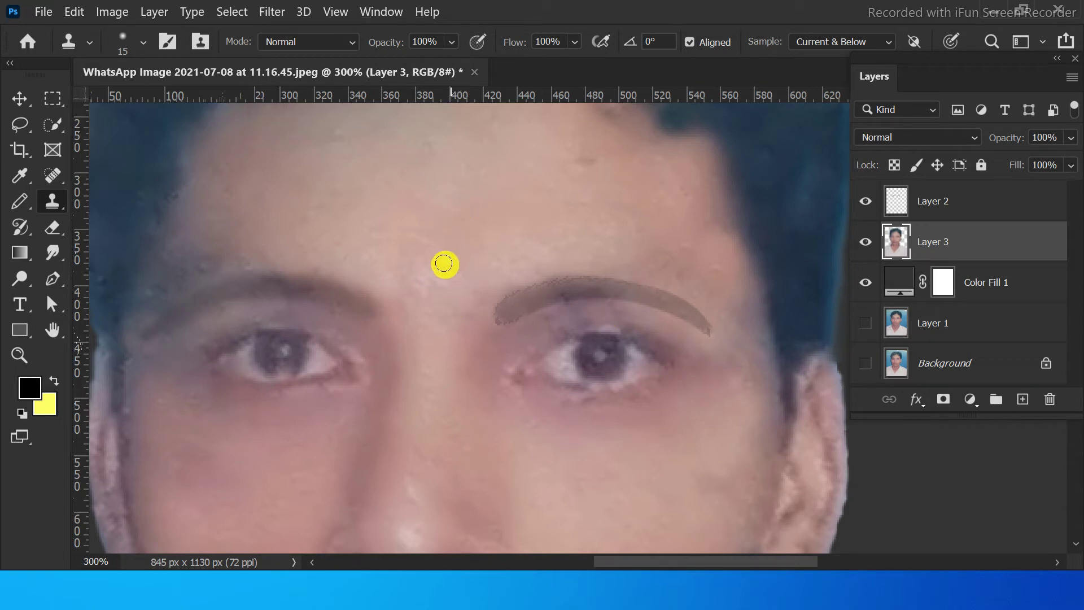
pyautogui.moveTo(443, 266); pyautogui.dragTo(432, 287)
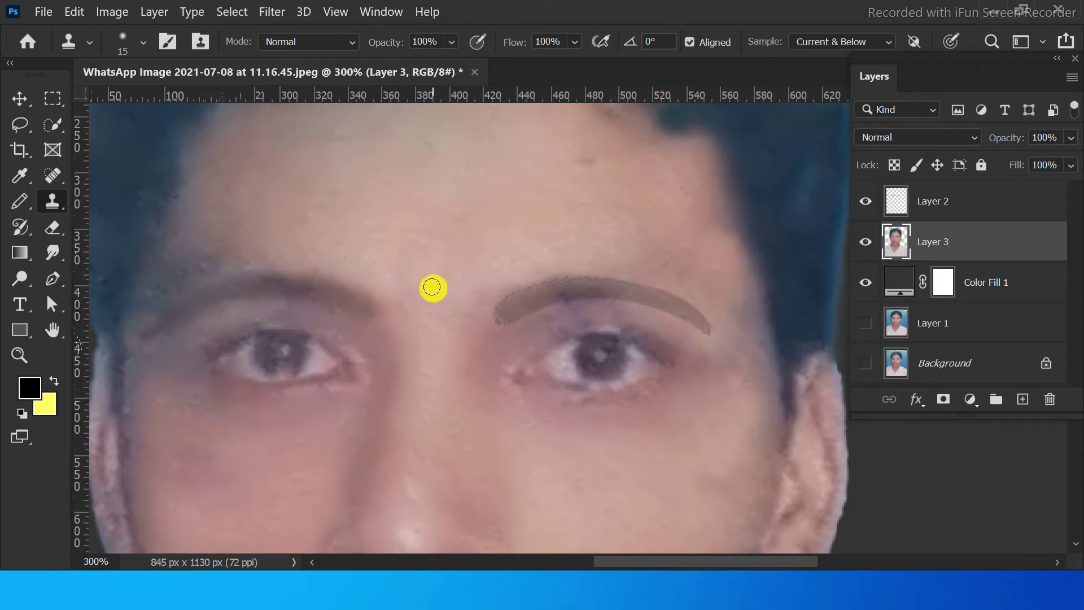
pyautogui.hotkey('ctrl', '0')
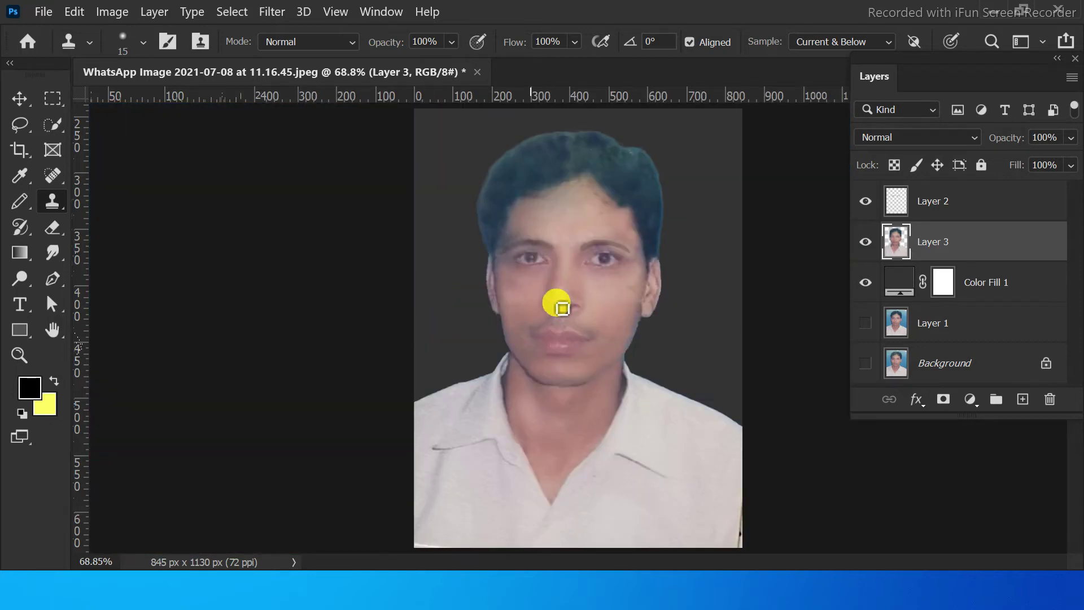
# - Change the Color Fill 1 backdrop colour to pale yellow cccc99
pyautogui.doubleClick(893, 279)
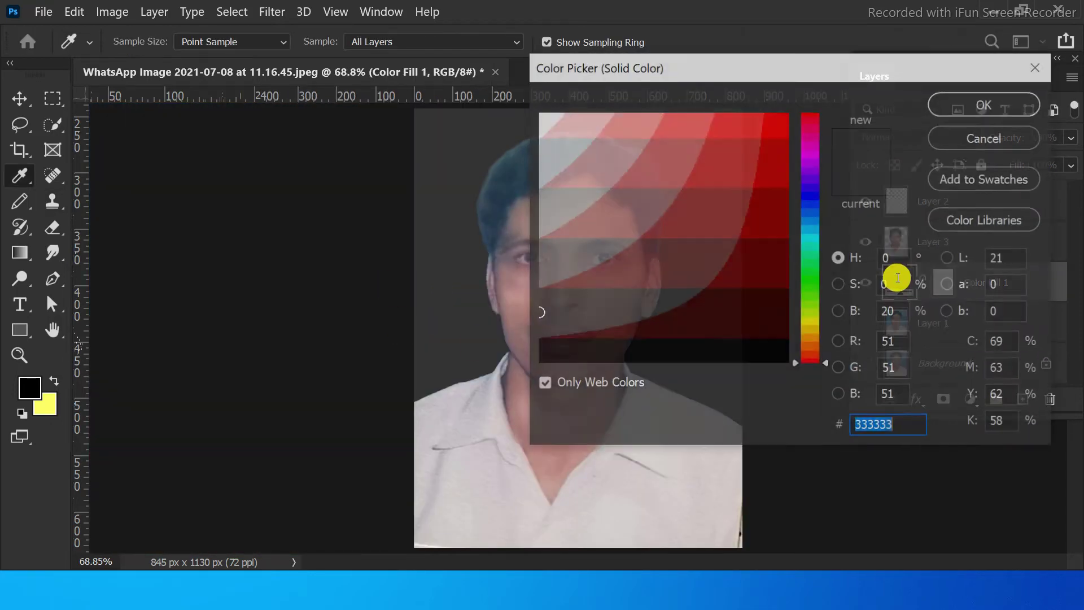
pyautogui.moveTo(610, 66)
pyautogui.mouseDown()
pyautogui.moveTo(700, 108)
pyautogui.moveTo(617, 106)
pyautogui.mouseUp()
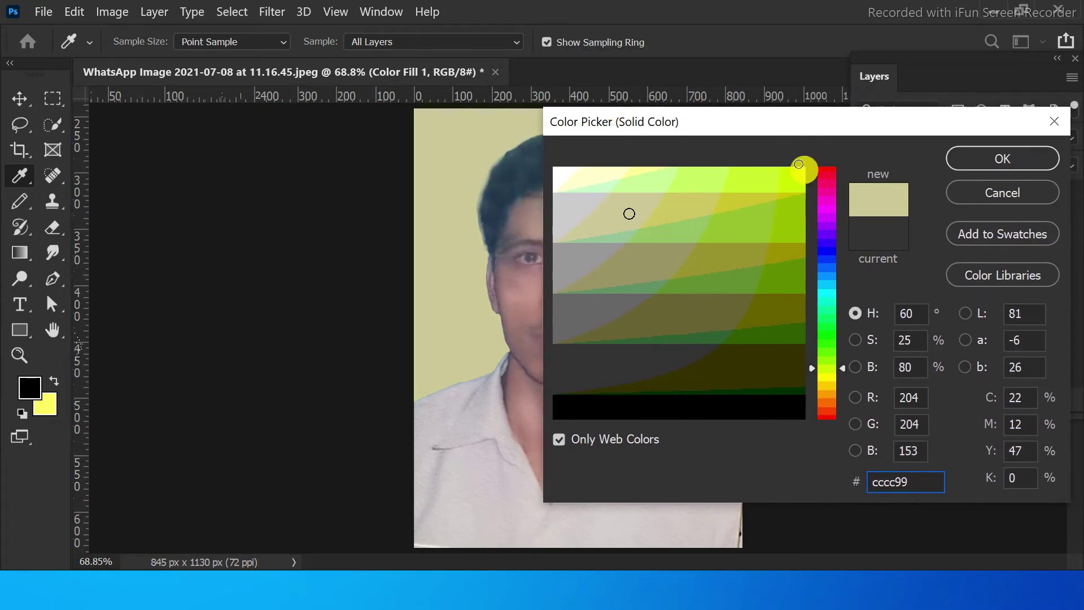
pyautogui.click(997, 157)
pyautogui.click(940, 241)
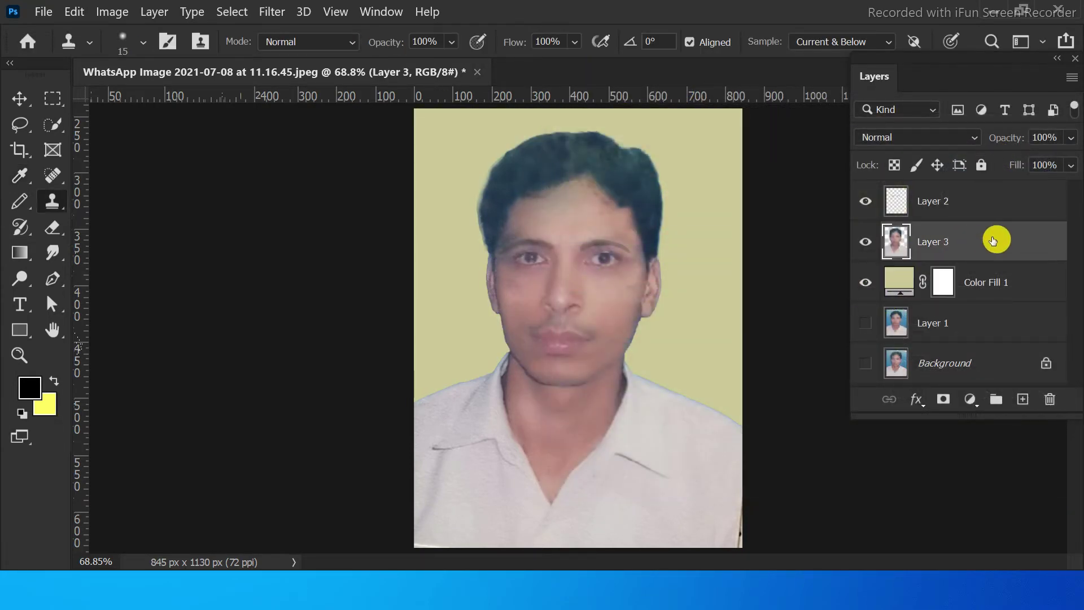
pyautogui.rightClick(1003, 236)
# - Give Layer 3 a Drop Shadow layer style, leaving Bevel & Emboss off
pyautogui.click(822, 21)
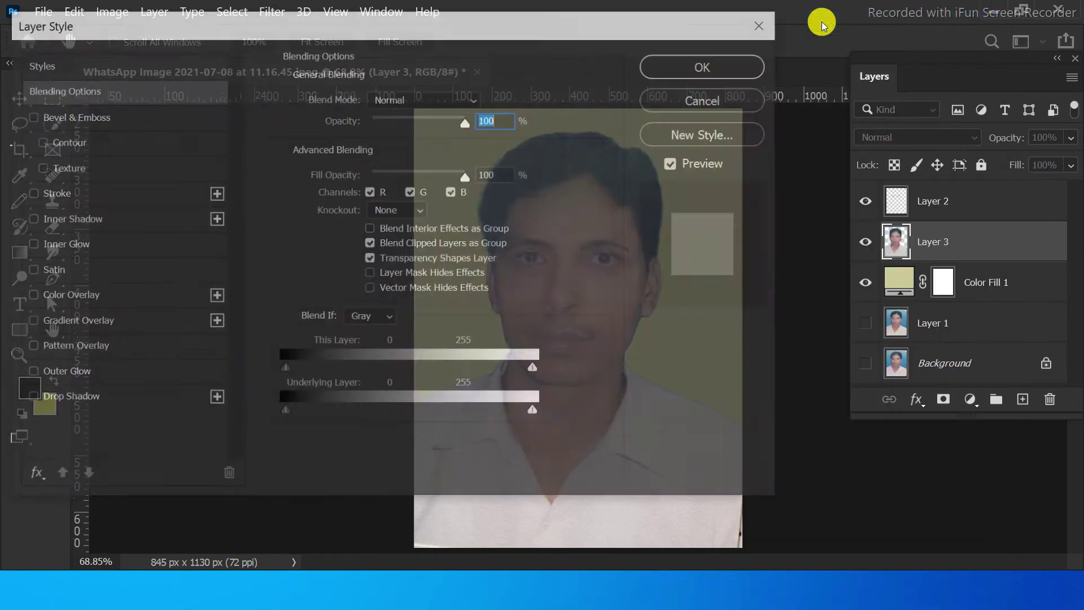
pyautogui.moveTo(636, 29); pyautogui.dragTo(1069, 20)
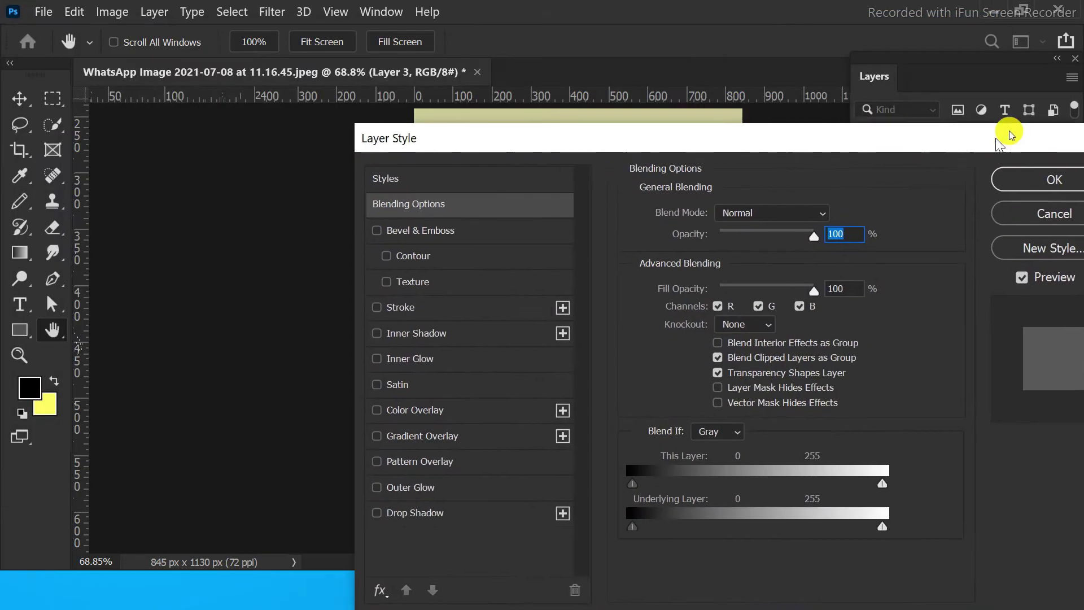
pyautogui.moveTo(666, 31); pyautogui.dragTo(884, 33)
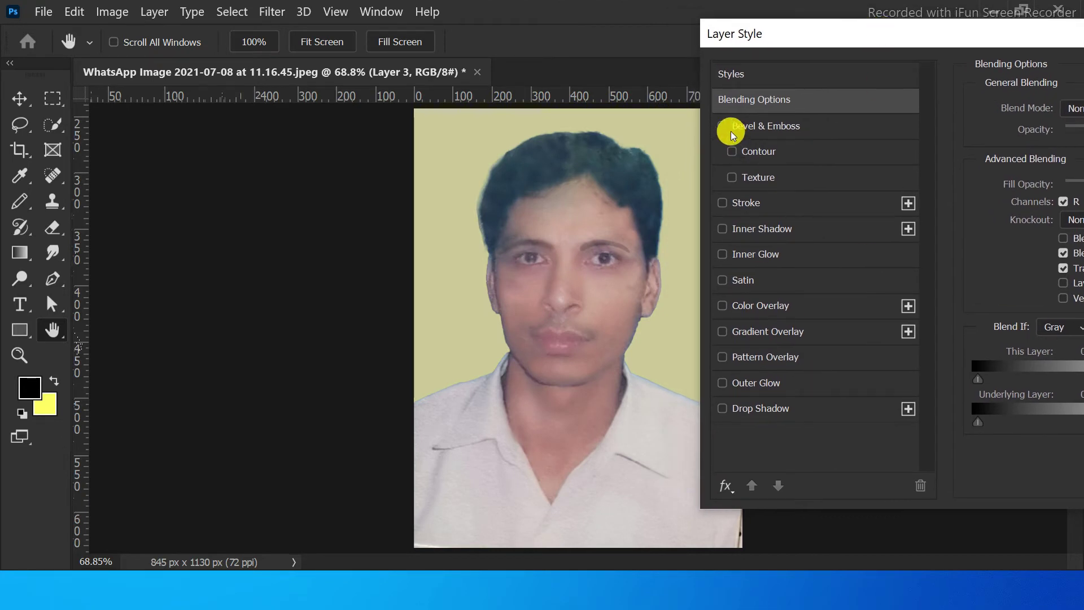
pyautogui.click(721, 125)
pyautogui.click(721, 125)
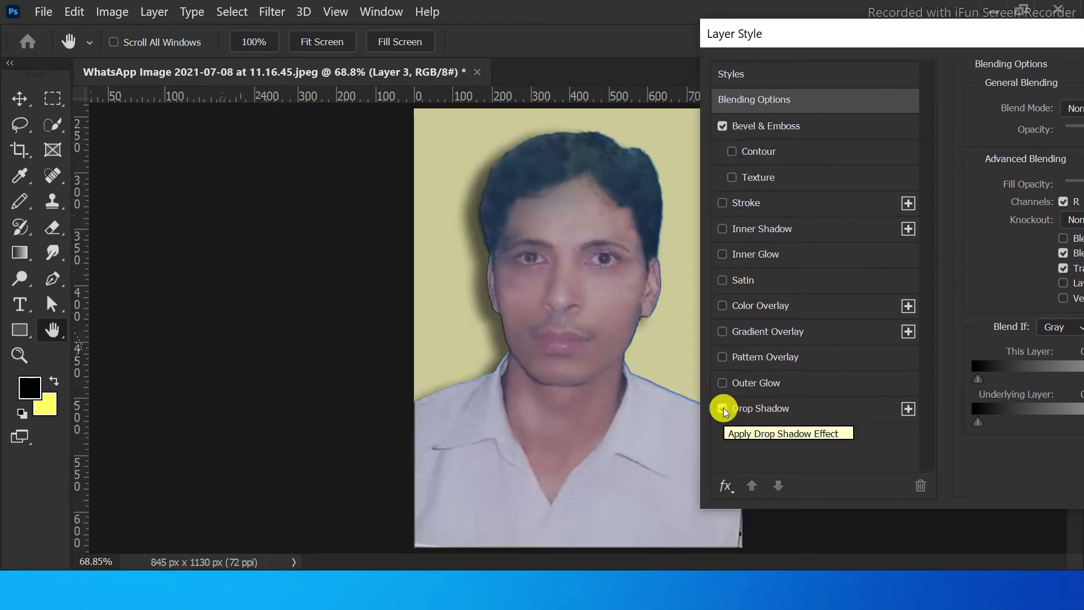
pyautogui.click(722, 408)
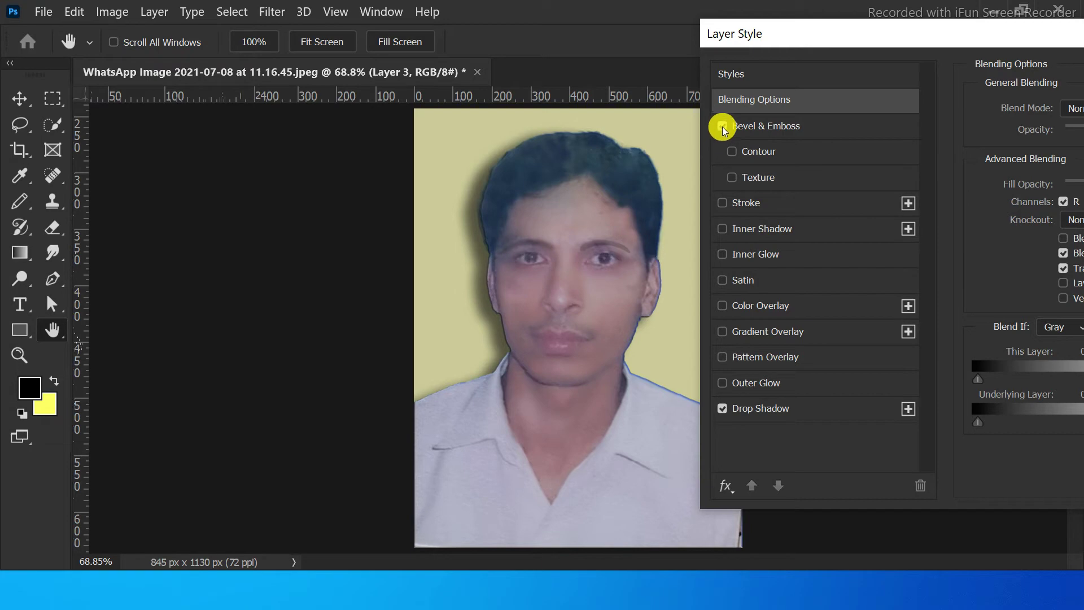
pyautogui.click(723, 126)
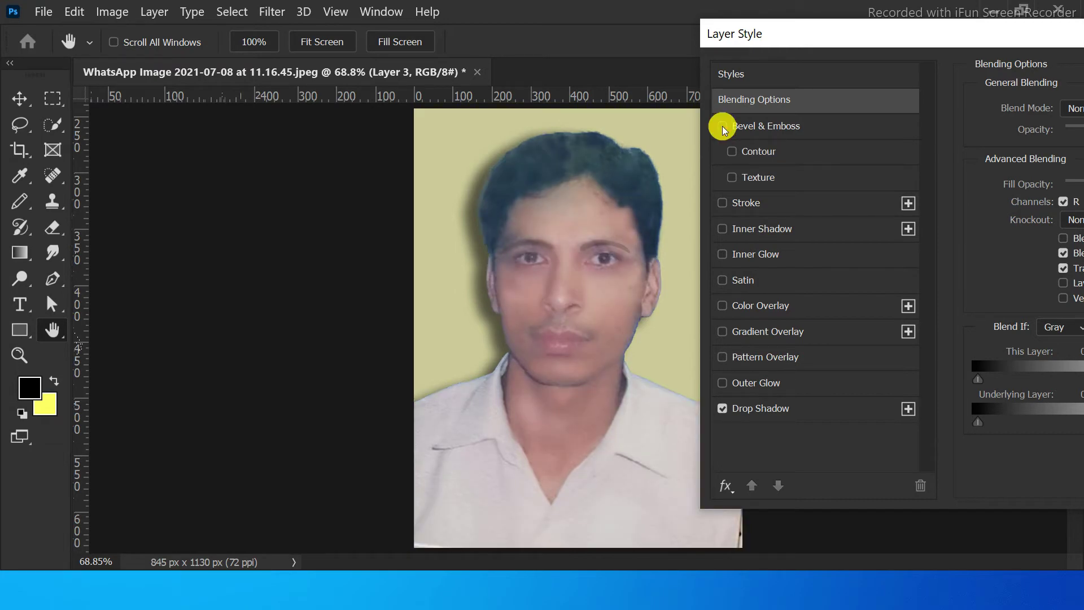
pyautogui.moveTo(895, 28)
pyautogui.mouseDown()
pyautogui.moveTo(645, 62)
pyautogui.moveTo(254, 53)
pyautogui.mouseUp()
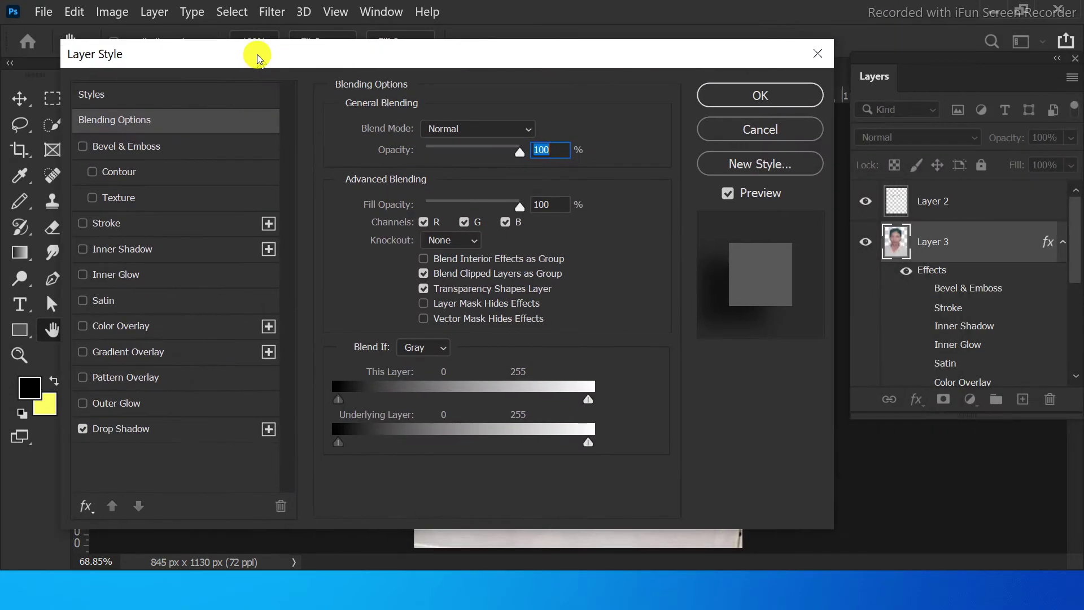
pyautogui.click(762, 94)
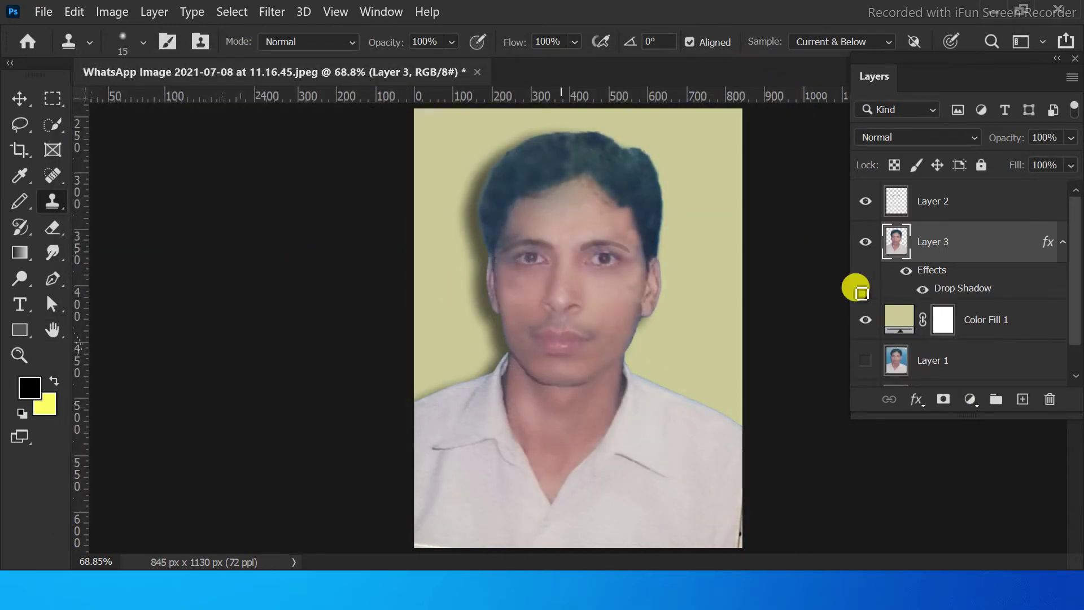
# - Group Layer 2, Layer 3 and Color Fill 1 into Group 1 and toggle it to compare
pyautogui.click(936, 201)
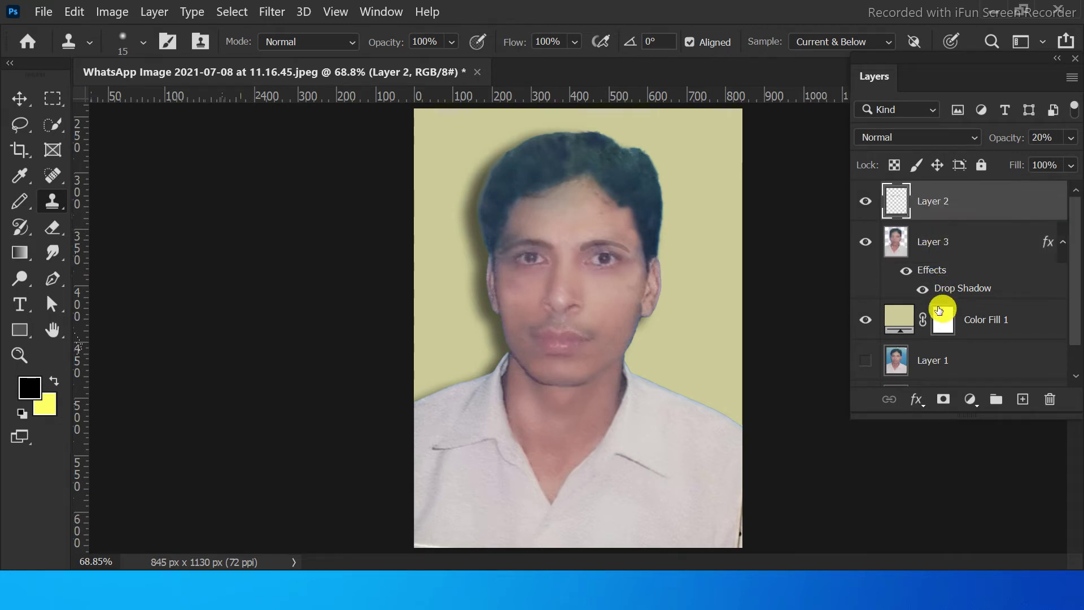
pyautogui.keyDown('shift'); pyautogui.click(982, 318); pyautogui.keyUp('shift')
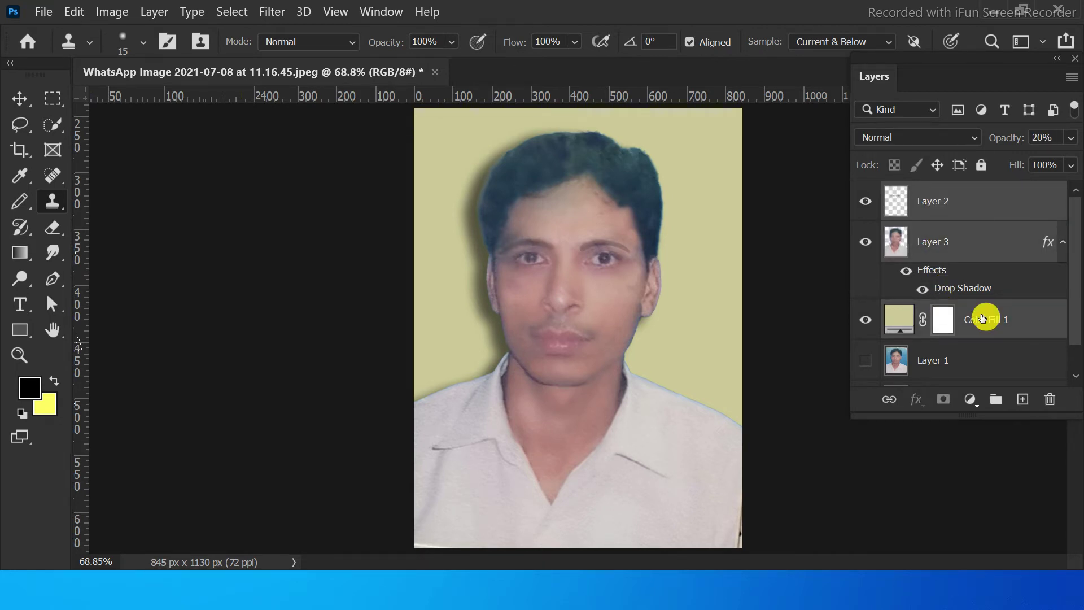
pyautogui.hotkey('ctrl', 'g')
pyautogui.click(864, 226)
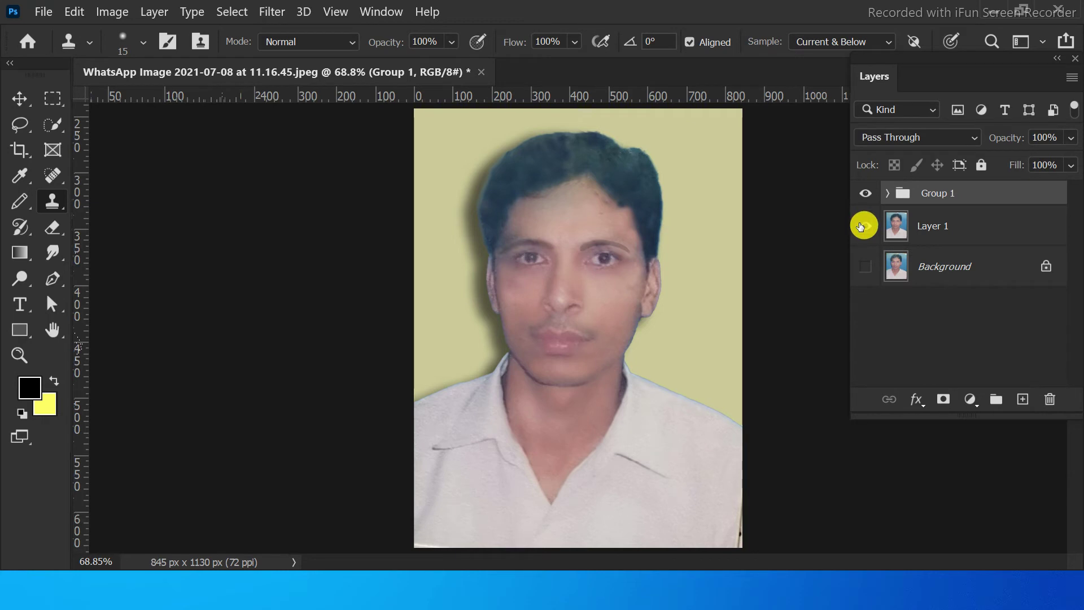
pyautogui.click(864, 193)
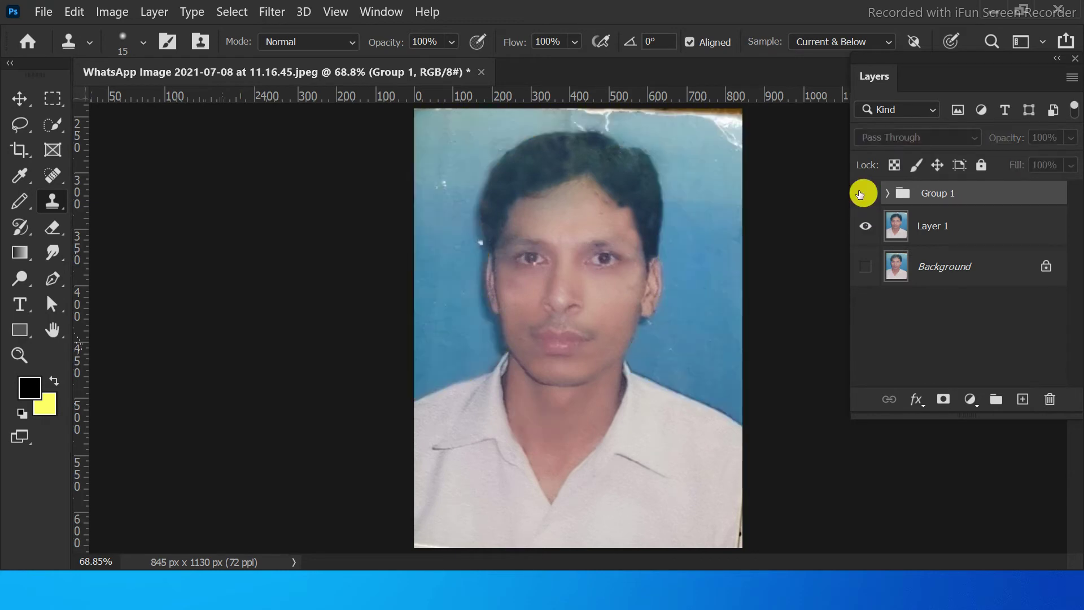
pyautogui.click(860, 194)
pyautogui.click(859, 194)
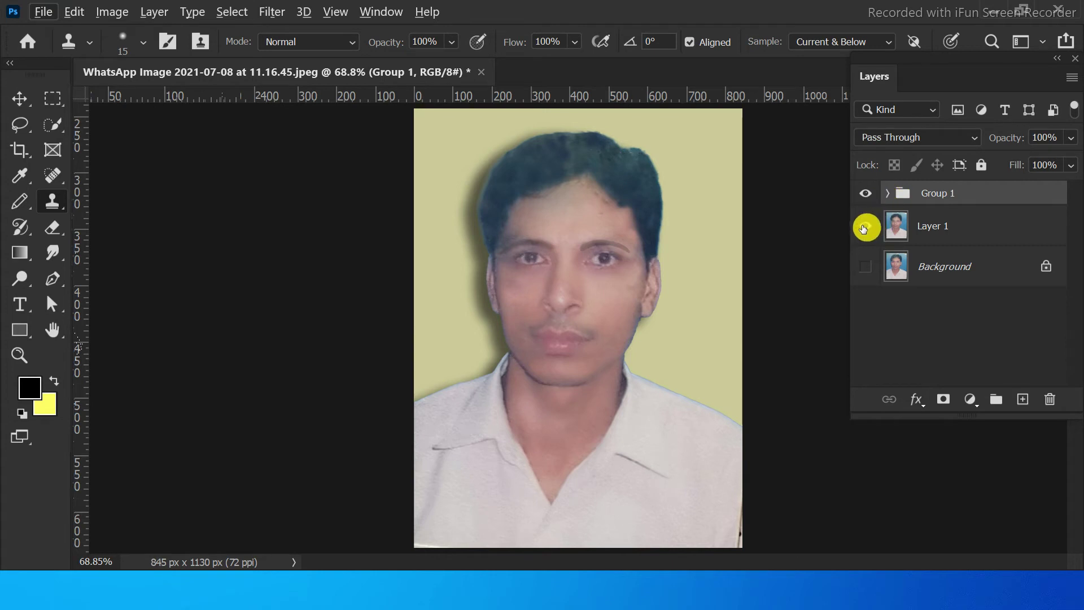
# - Unlock the Background and delete it together with Layer 1
pyautogui.click(948, 225)
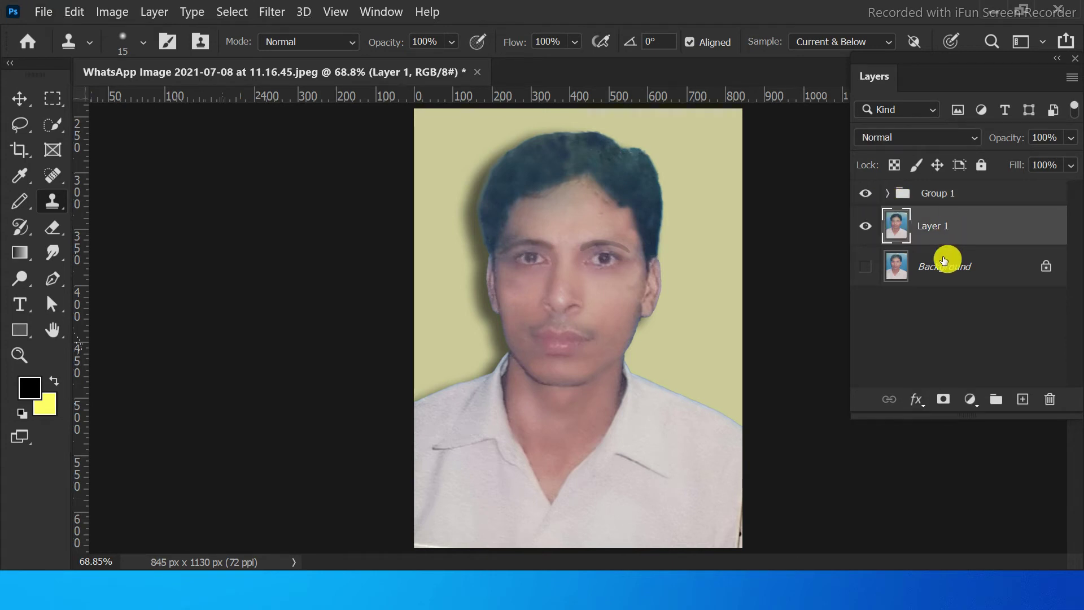
pyautogui.keyDown('shift'); pyautogui.click(937, 267); pyautogui.keyUp('shift')
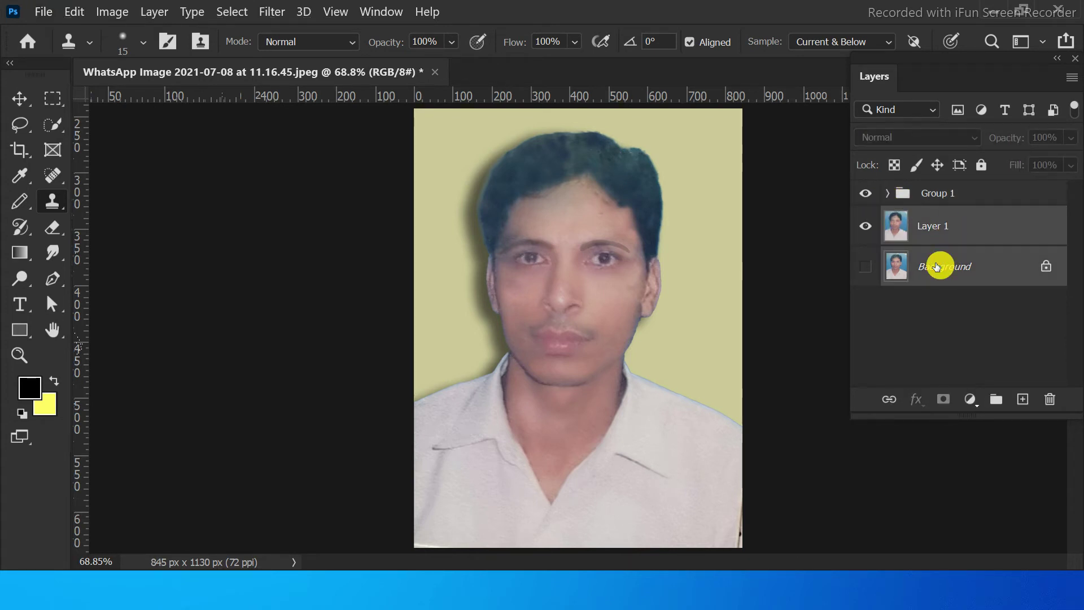
pyautogui.click(1045, 267)
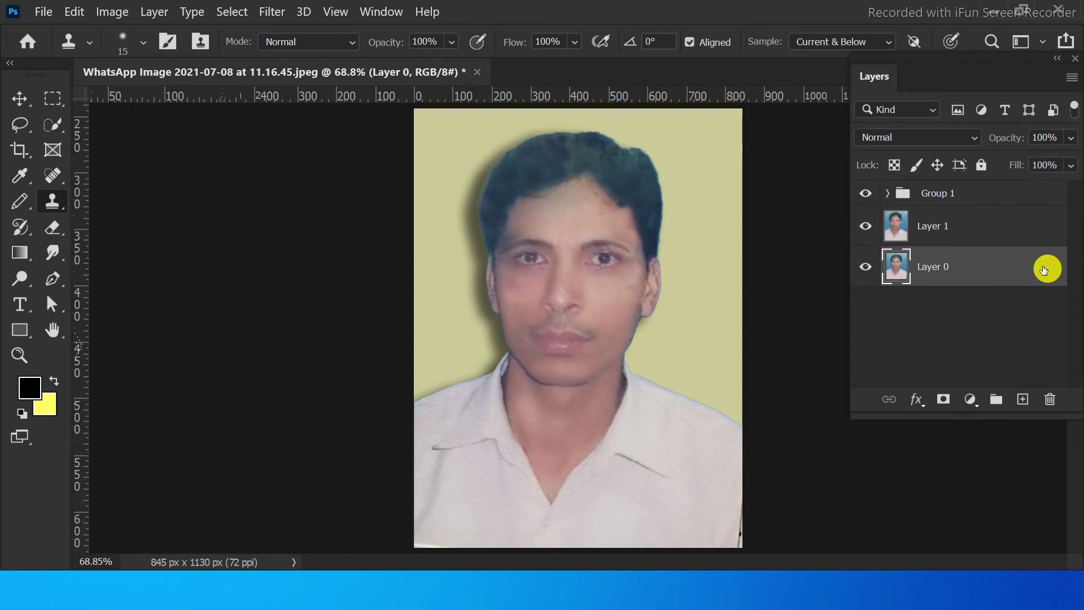
pyautogui.keyDown('shift'); pyautogui.click(954, 225); pyautogui.keyUp('shift')
pyautogui.click(1050, 399)
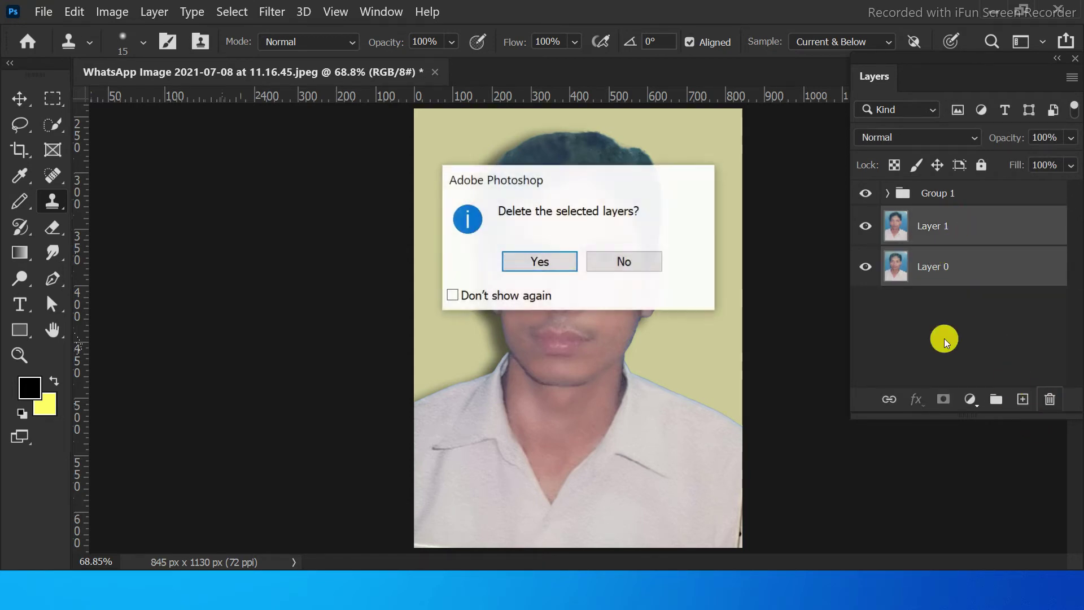
pyautogui.click(530, 259)
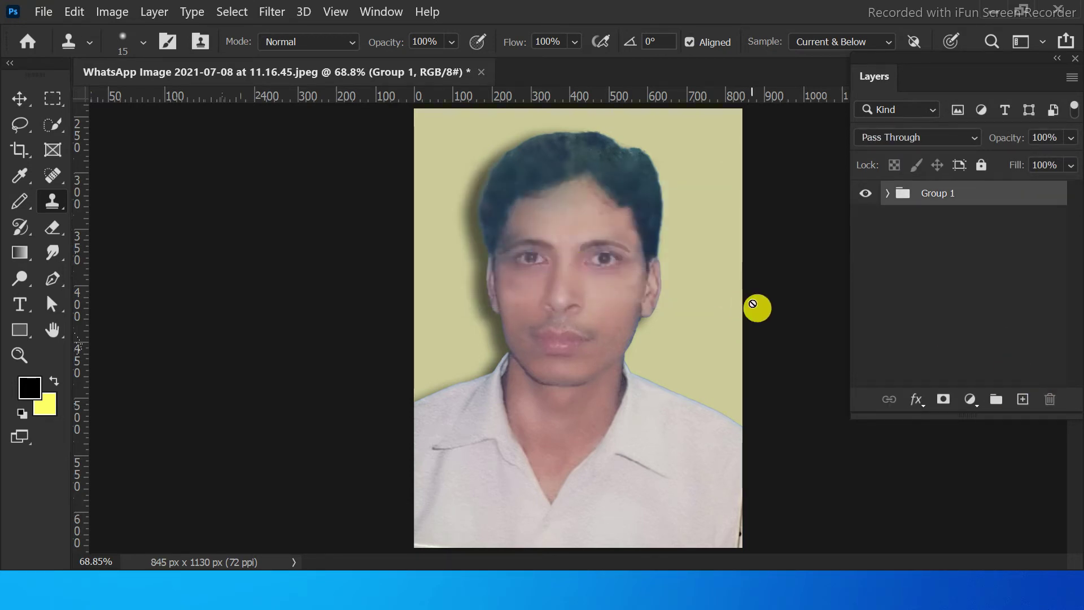
# - Save the portrait to the Desktop as JPEG 'Final1' at Maximum quality 12
pyautogui.hotkey('ctrl', 's')
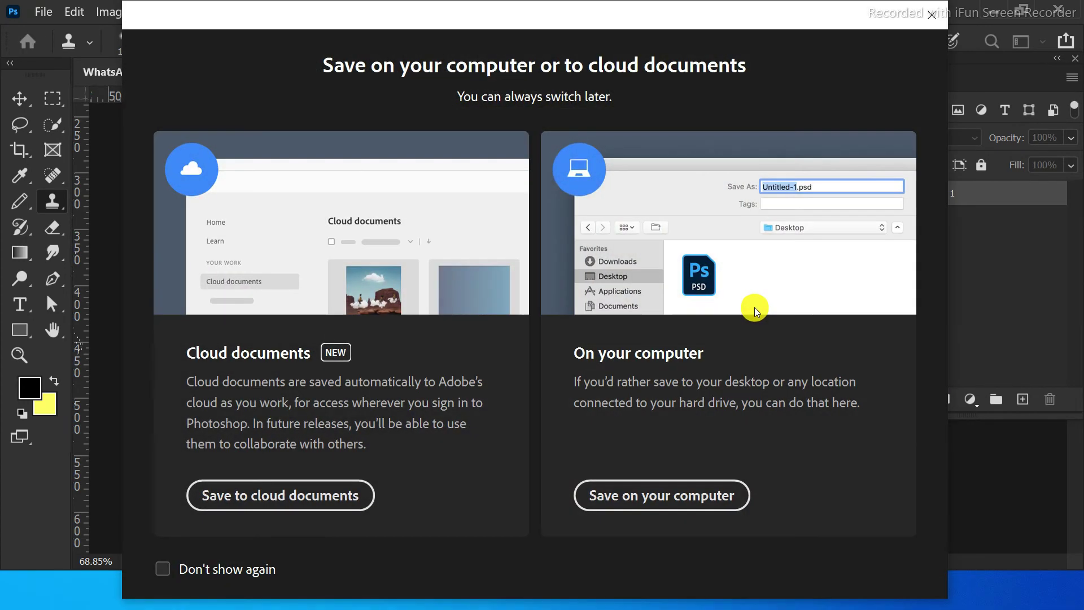
pyautogui.click(670, 497)
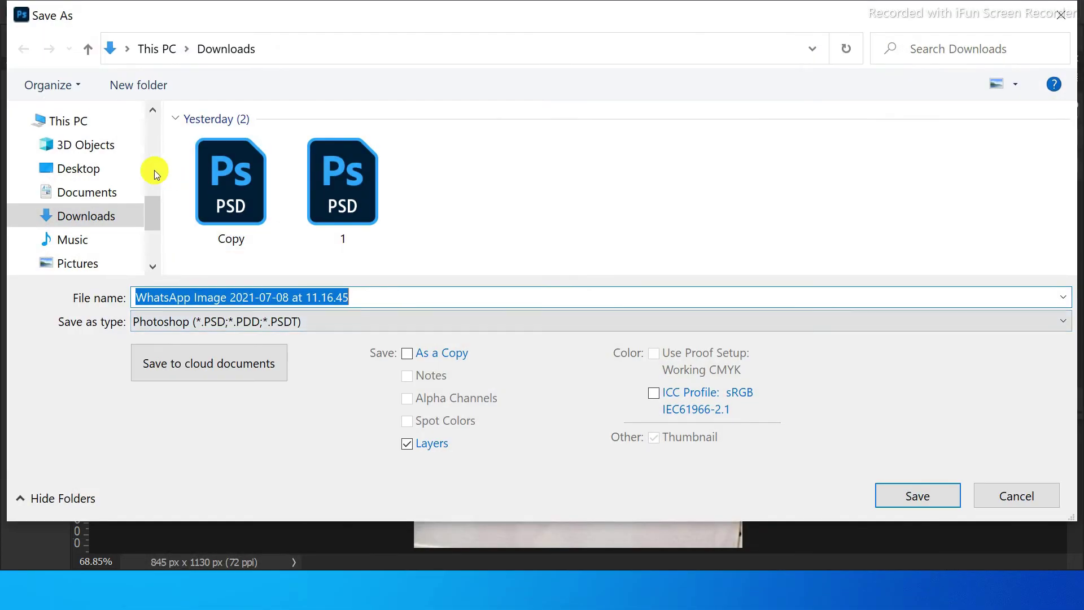
pyautogui.click(82, 170)
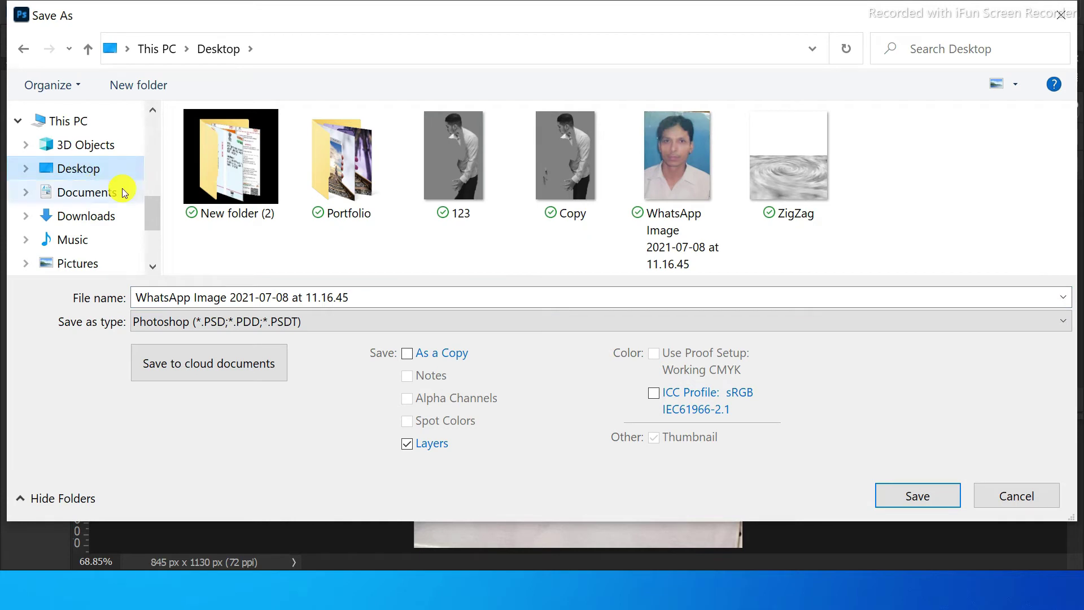
pyautogui.click(209, 296)
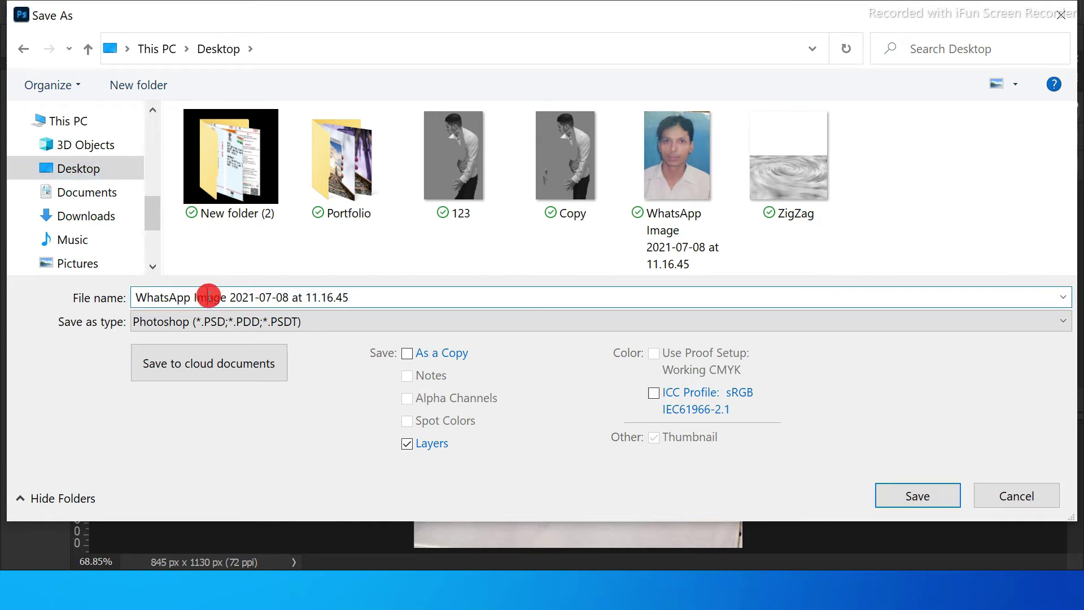
pyautogui.doubleClick(208, 296)
pyautogui.moveTo(328, 297); pyautogui.dragTo(78, 310)
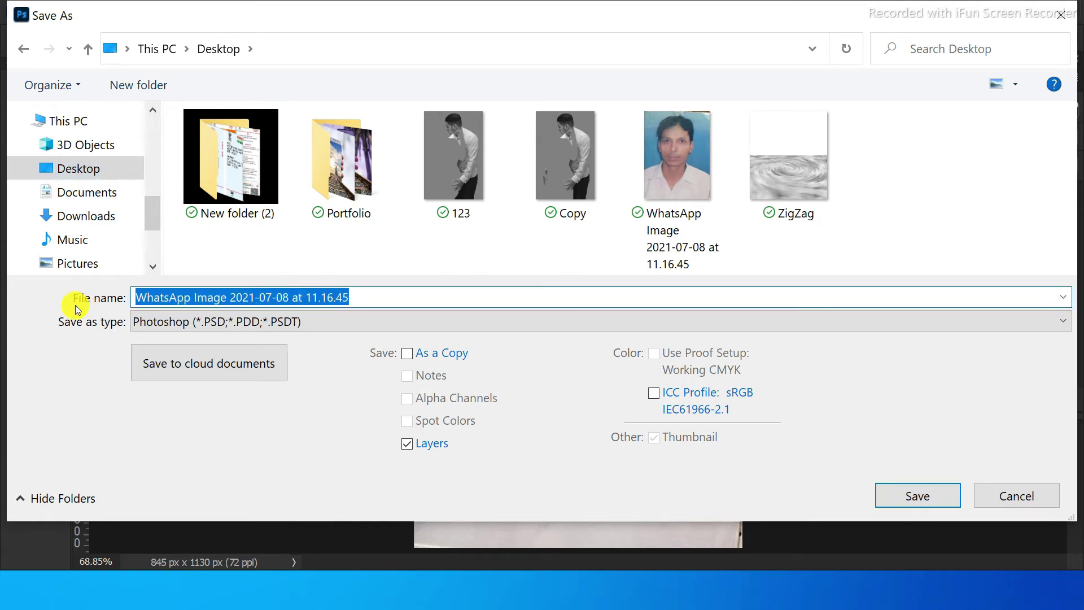
pyautogui.write('Final')
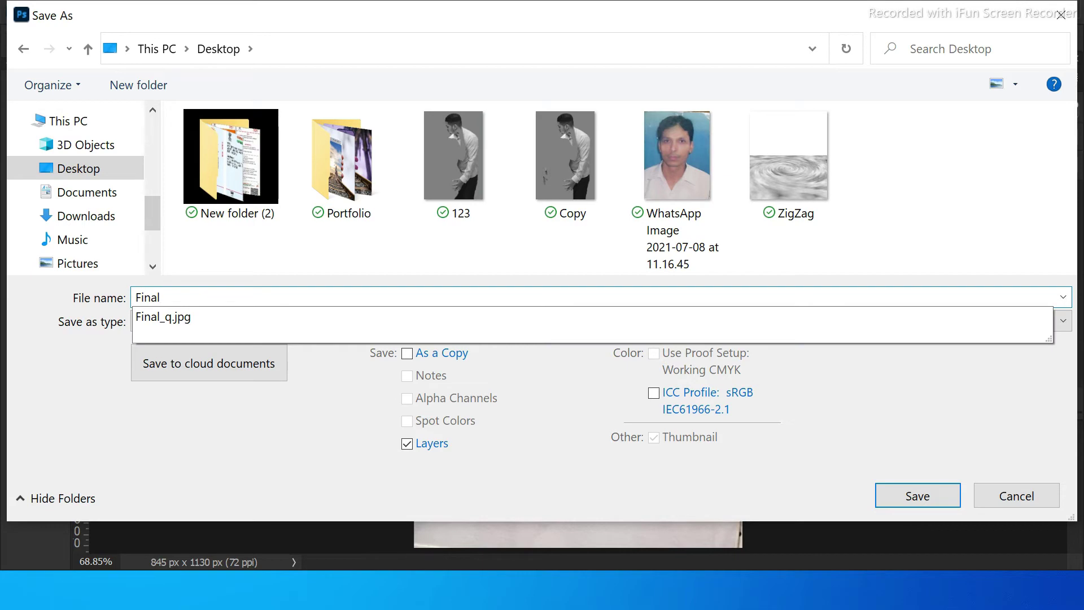
pyautogui.write('1')
pyautogui.click(185, 323)
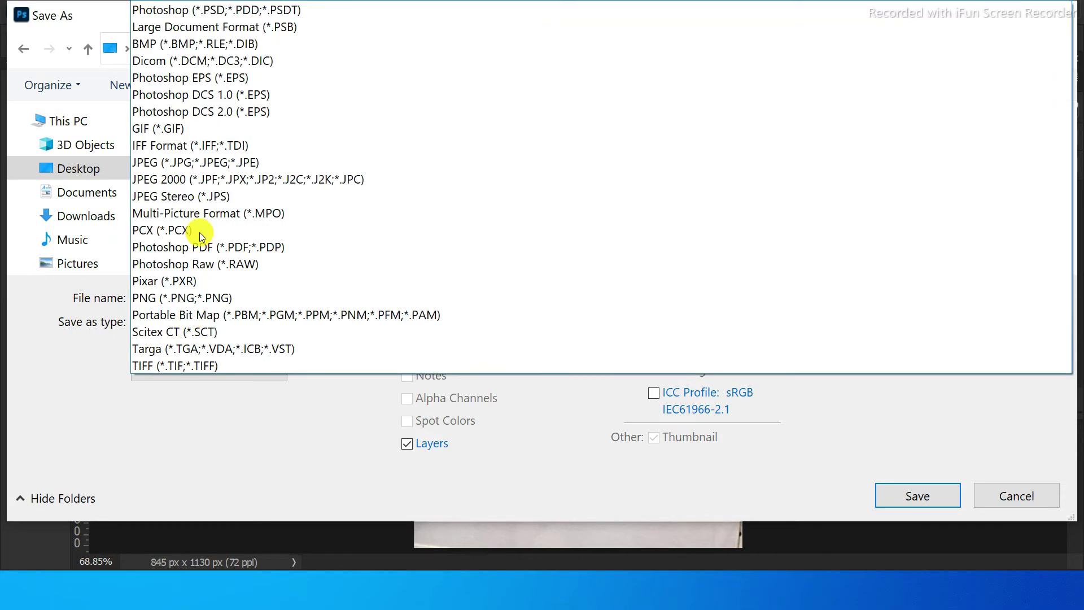
pyautogui.click(172, 162)
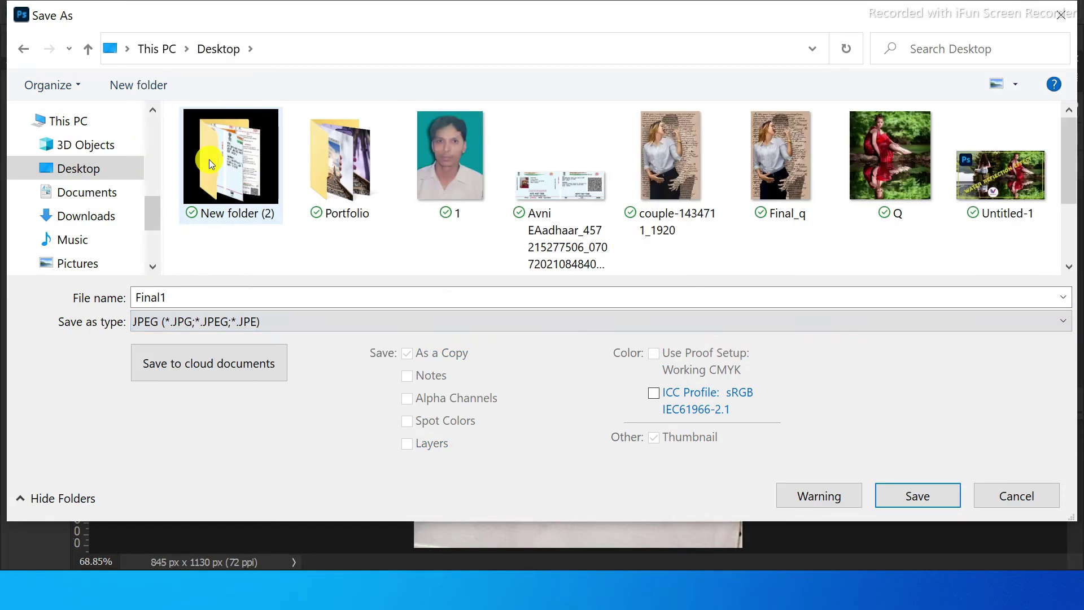
pyautogui.press('Return')
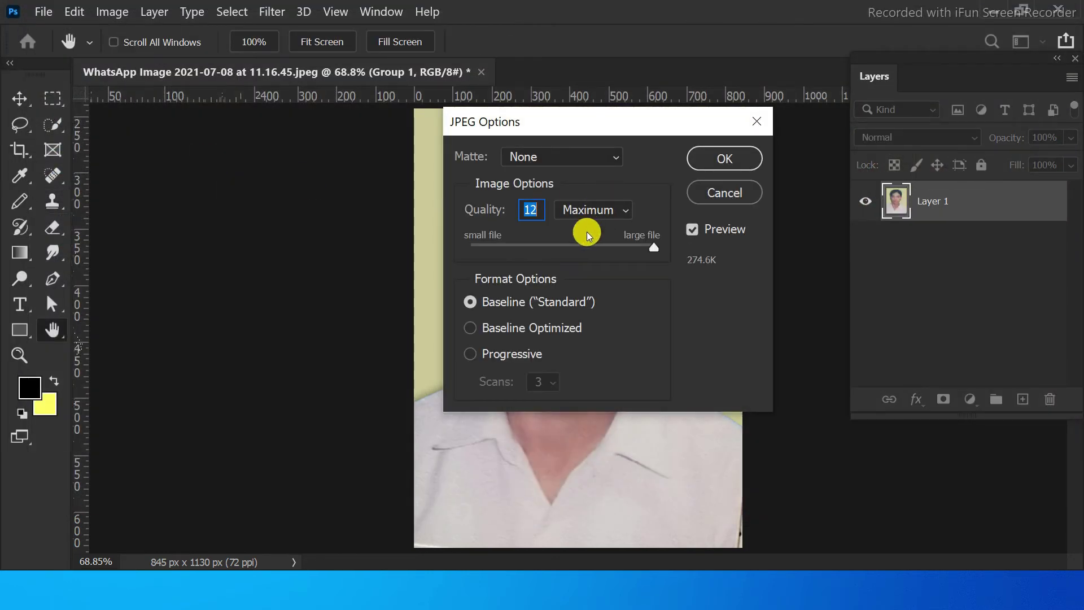
pyautogui.click(717, 163)
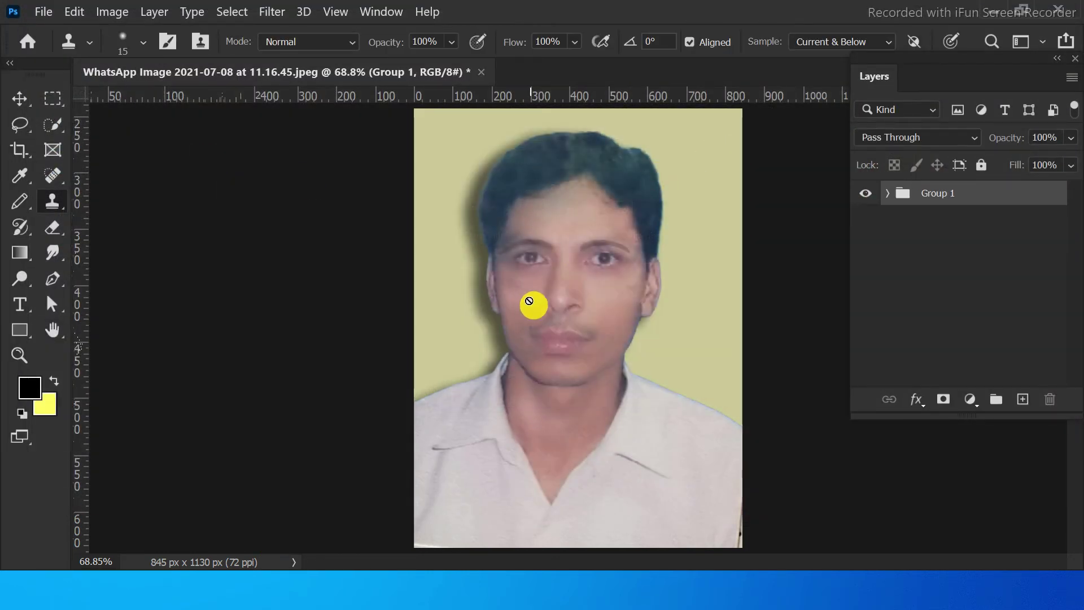
# - Close the layered working document after answering the save prompt
pyautogui.hotkey('ctrl', 'w')
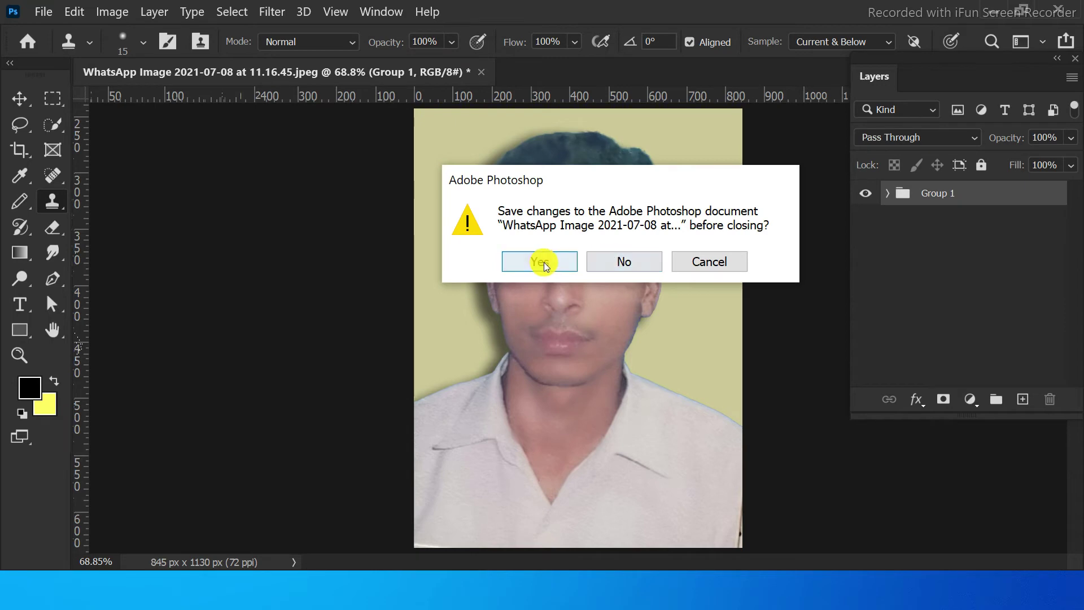
pyautogui.click(614, 261)
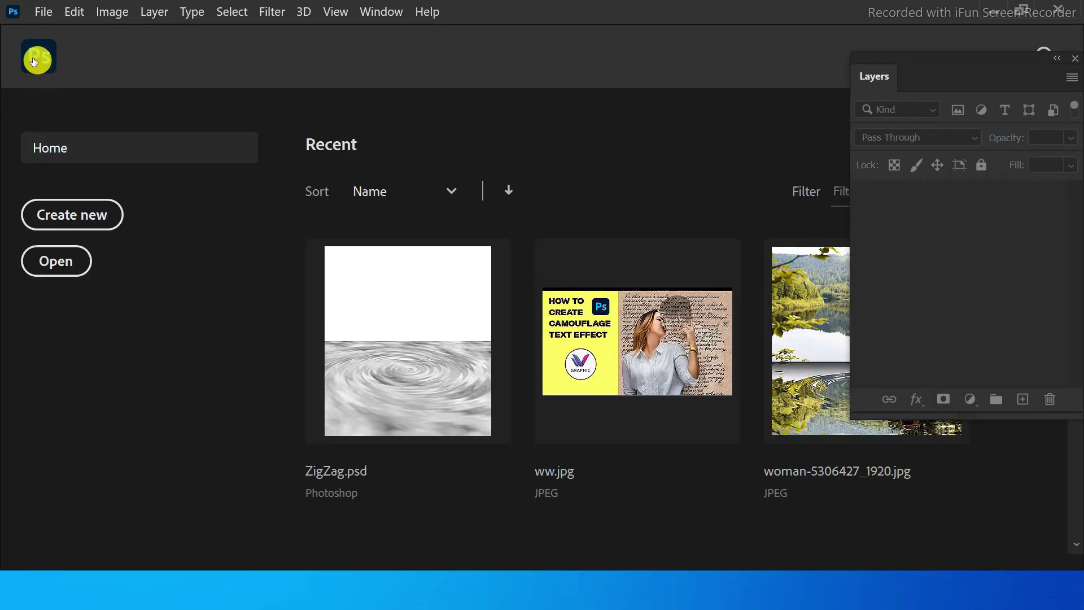
pyautogui.click(34, 61)
# - Open Final1.jpg from the Desktop folder
pyautogui.hotkey('ctrl', 'o')
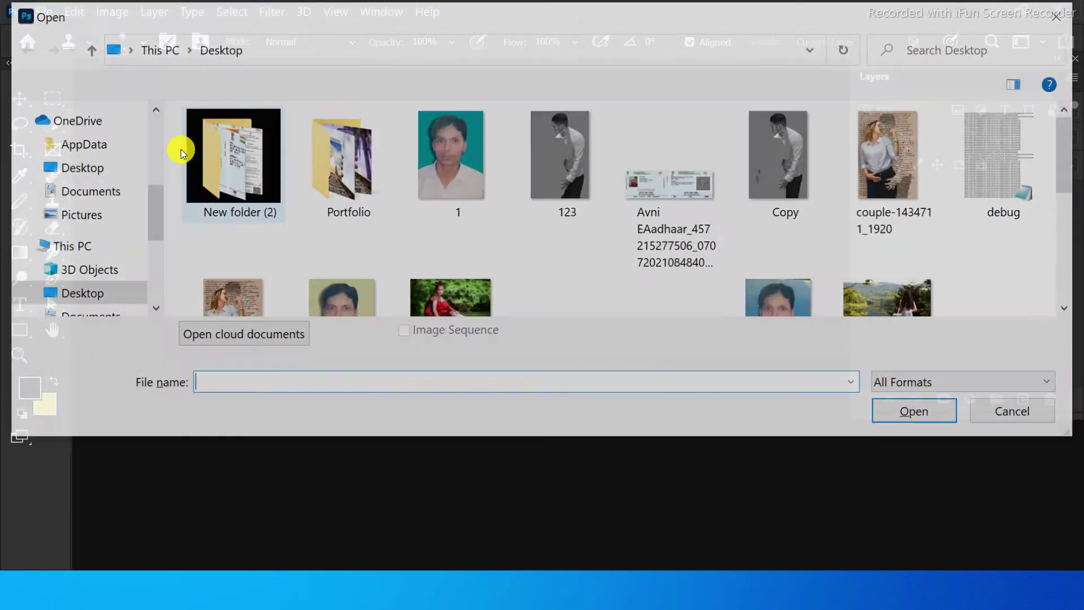
pyautogui.click(81, 167)
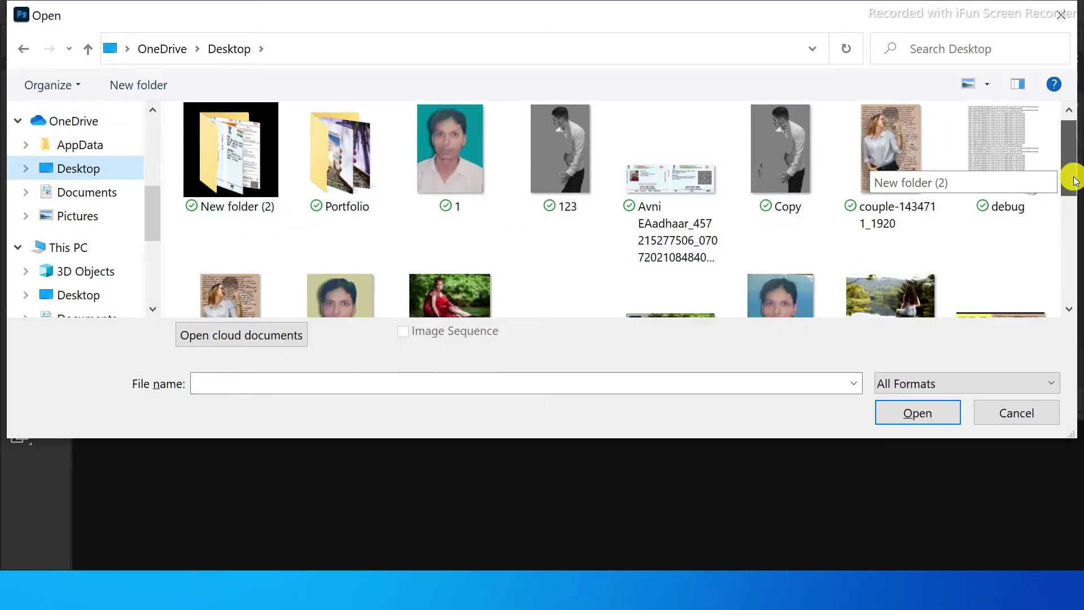
pyautogui.moveTo(1068, 174); pyautogui.dragTo(1068, 201)
pyautogui.doubleClick(351, 234)
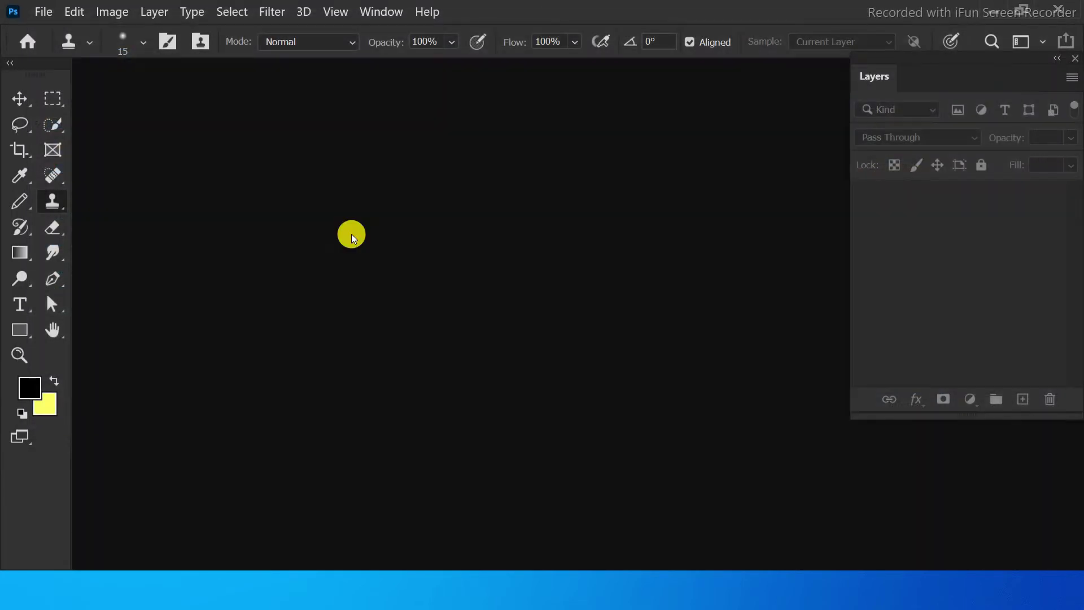
# - Resample Final1.jpg to 300 ppi (3521 × 4708 px) in Image Size and fit it on screen
pyautogui.hotkey('ctrl', '+')
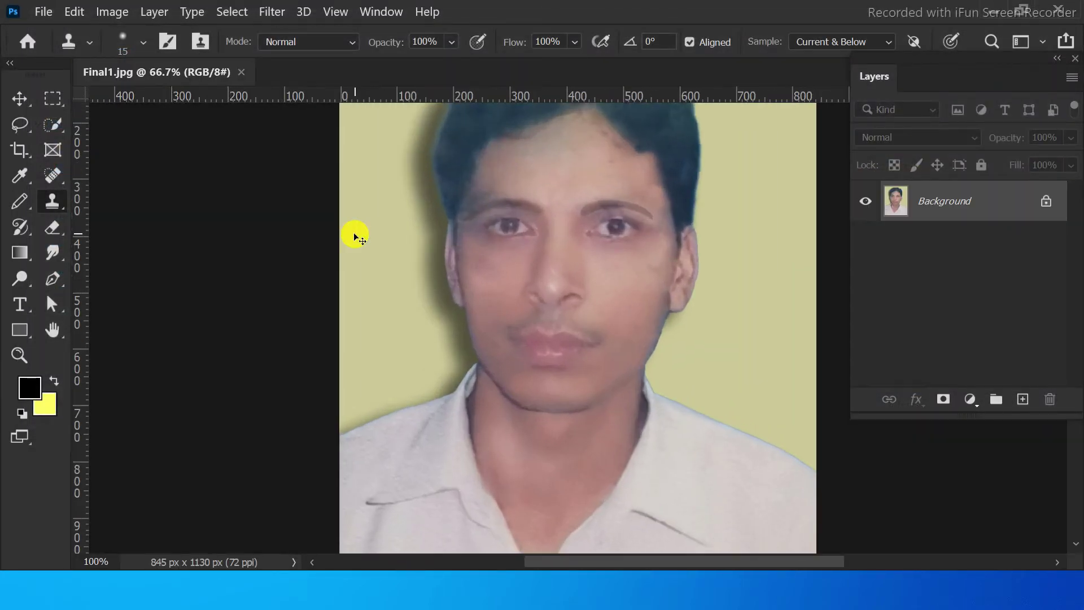
pyautogui.click(112, 12)
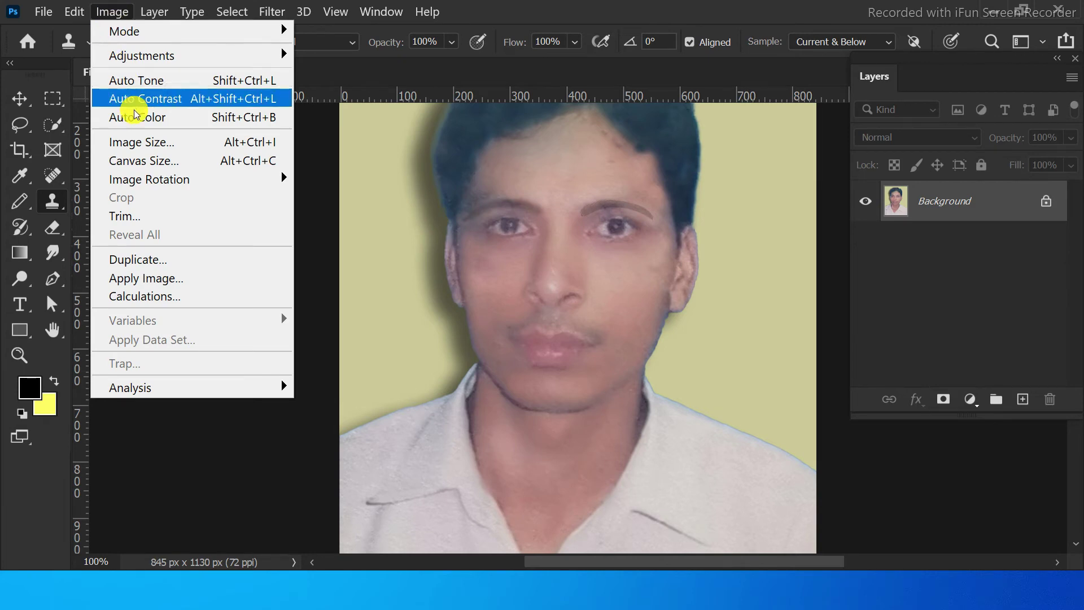
pyautogui.click(140, 142)
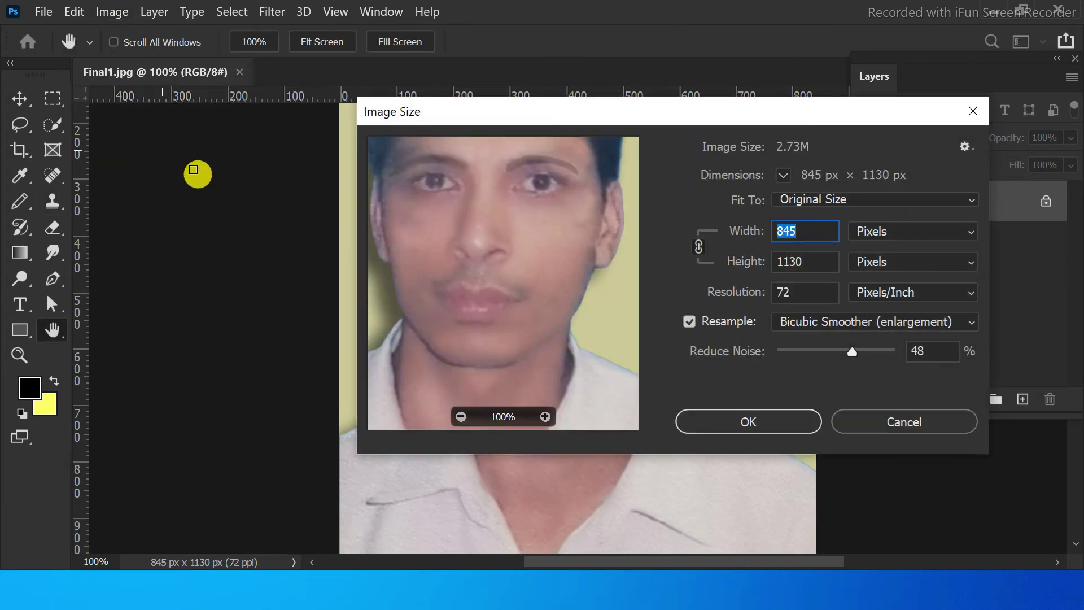
pyautogui.doubleClick(800, 292)
pyautogui.write('300')
pyautogui.press('Return')
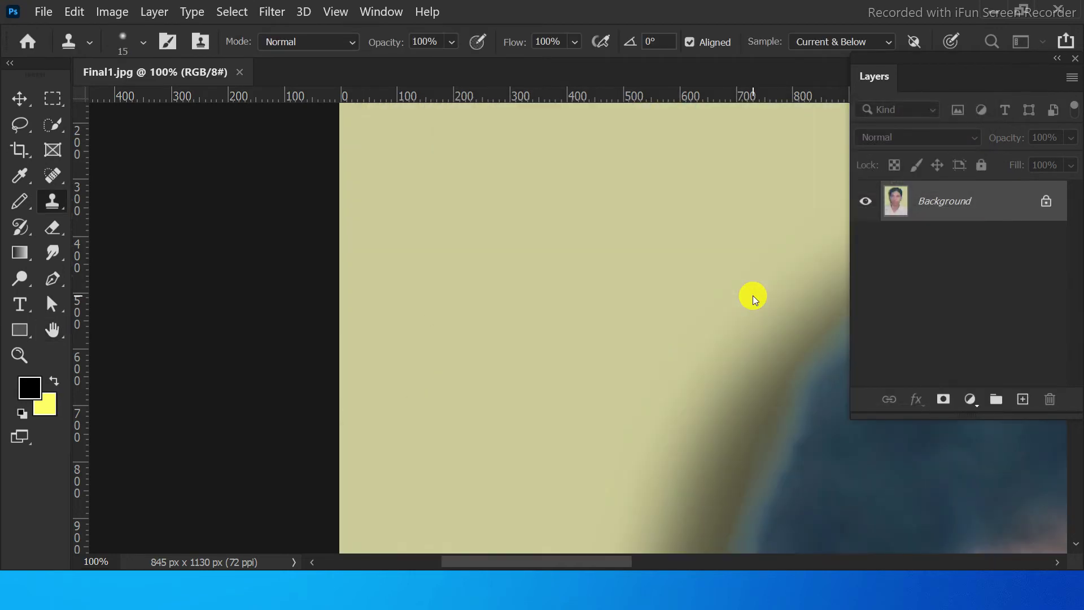
pyautogui.hotkey('ctrl', '0')
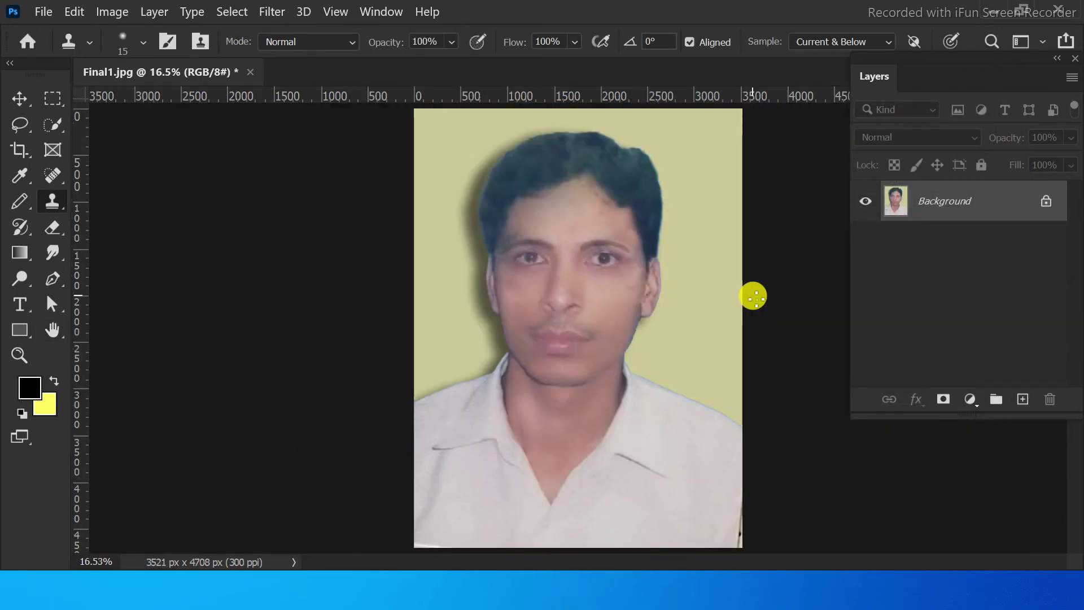
# - Unlock the background, duplicate the photo layer, select Layer 0 copy and hide Layer 0 copy 2
pyautogui.click(1045, 201)
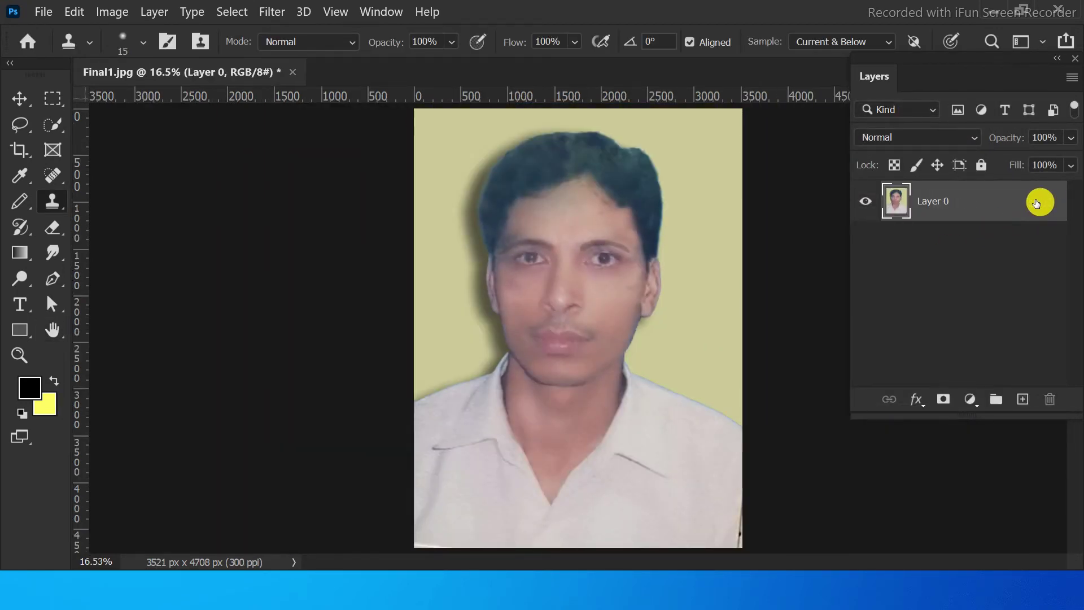
pyautogui.hotkey('ctrl', 'j')
pyautogui.hotkey('ctrl', 'j')
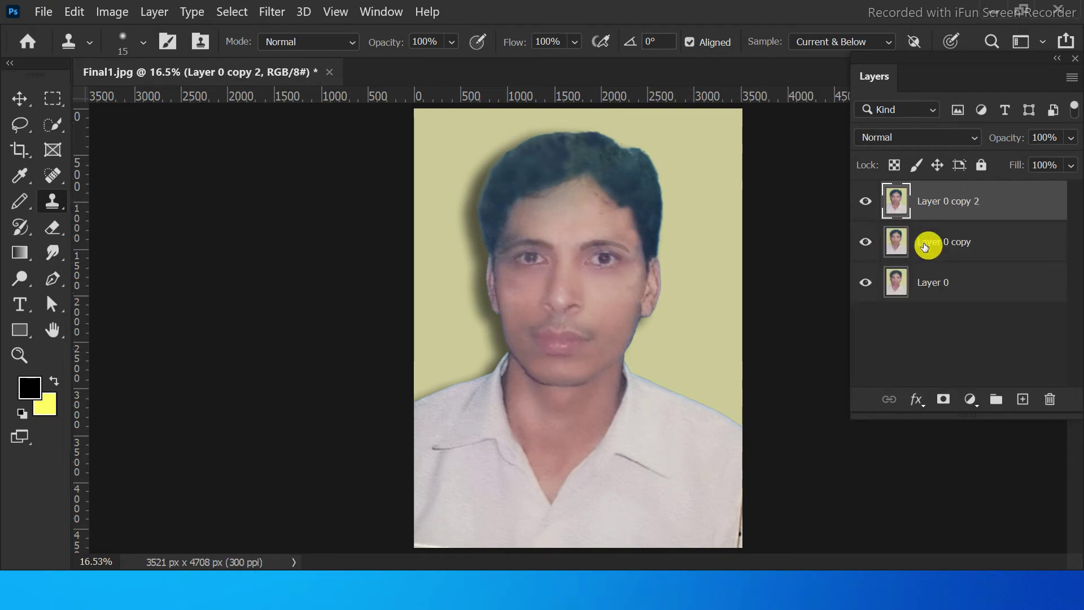
pyautogui.click(927, 242)
pyautogui.click(865, 201)
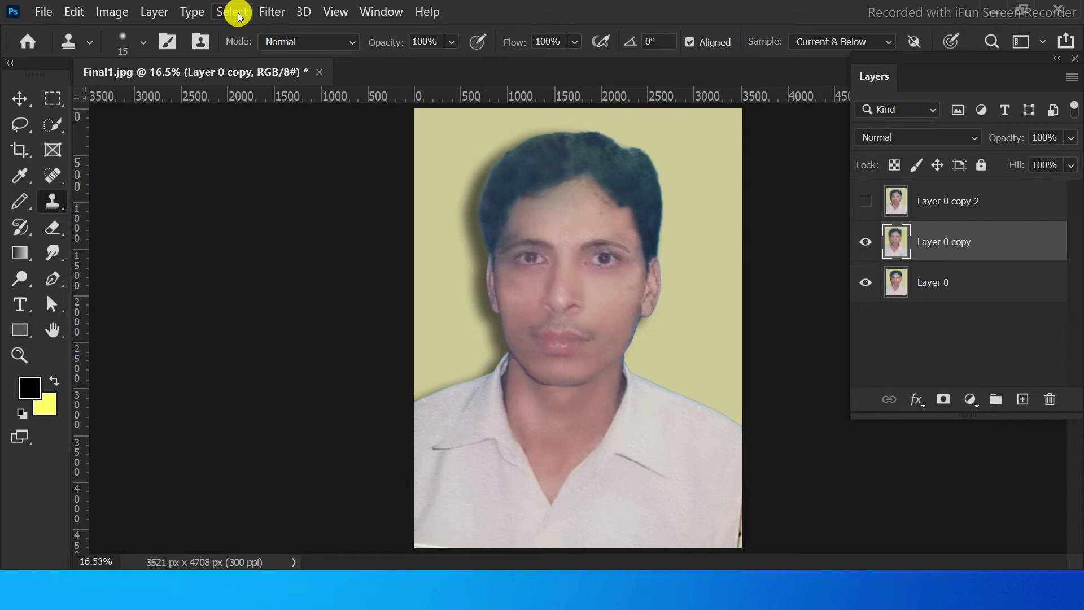
# - Apply a 20-pixel Gaussian Blur to Layer 0 copy
pyautogui.click(275, 14)
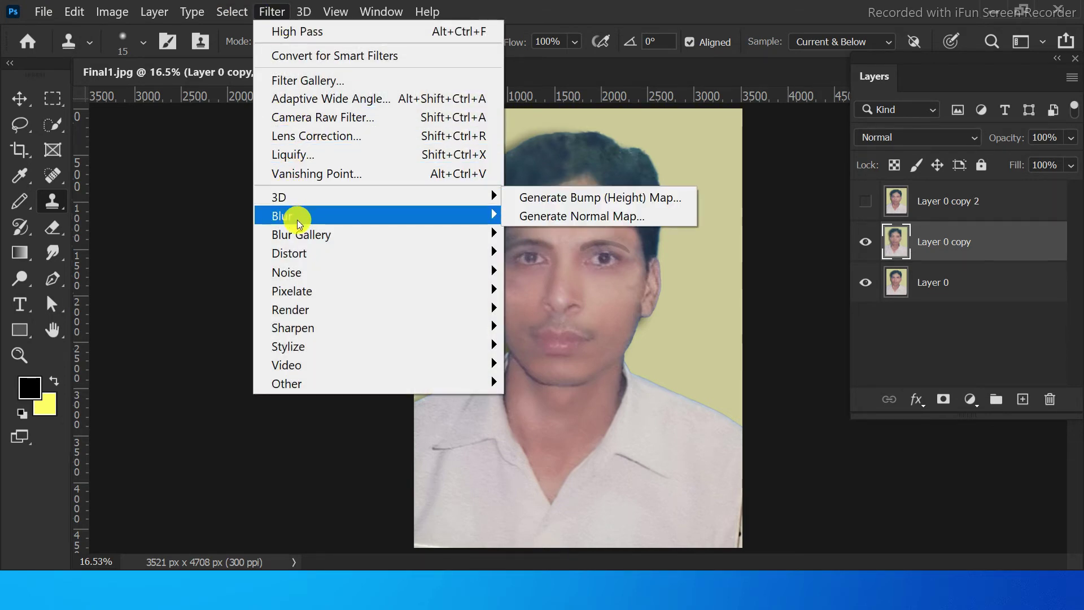
pyautogui.moveTo(281, 216)
pyautogui.click(545, 291)
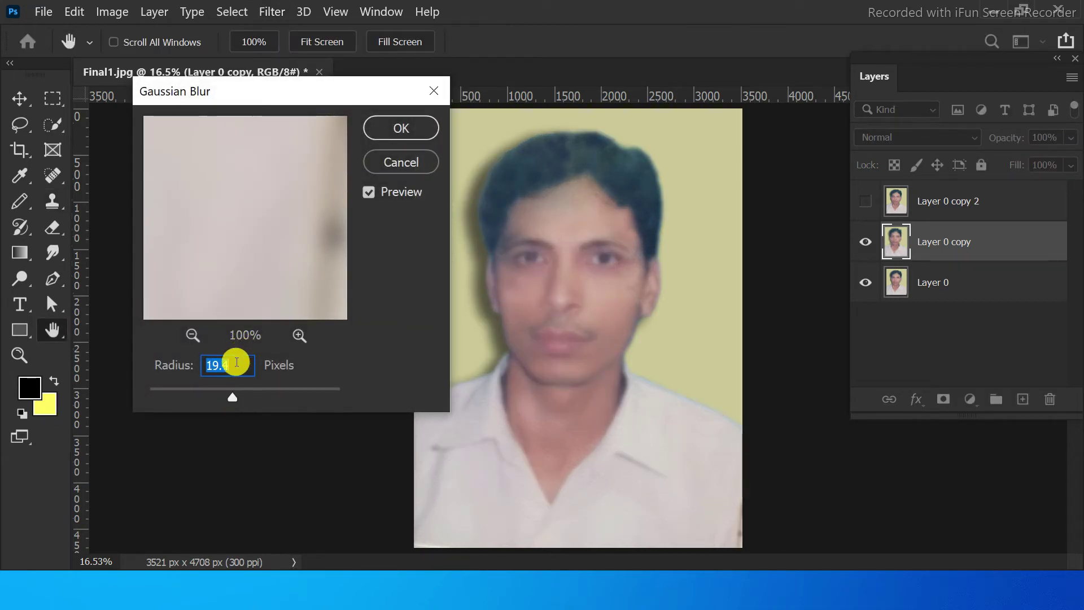
pyautogui.click(192, 335)
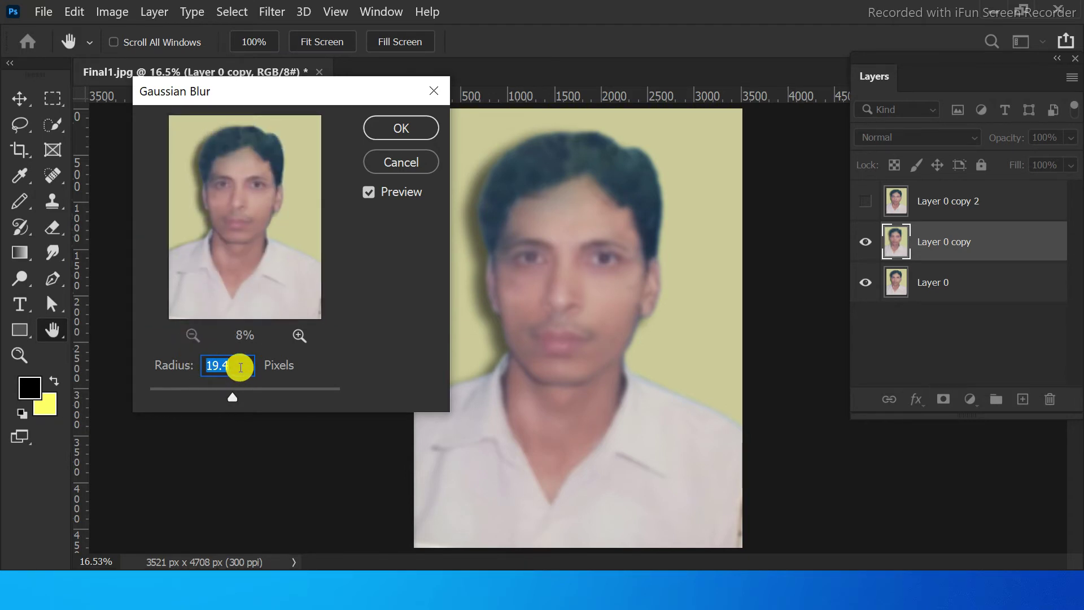
pyautogui.write('20')
pyautogui.press('Return')
# - Show Layer 0 copy 2, hide Layer 0 copy, and set copy 2's blend mode to Vivid Light
pyautogui.press('s')
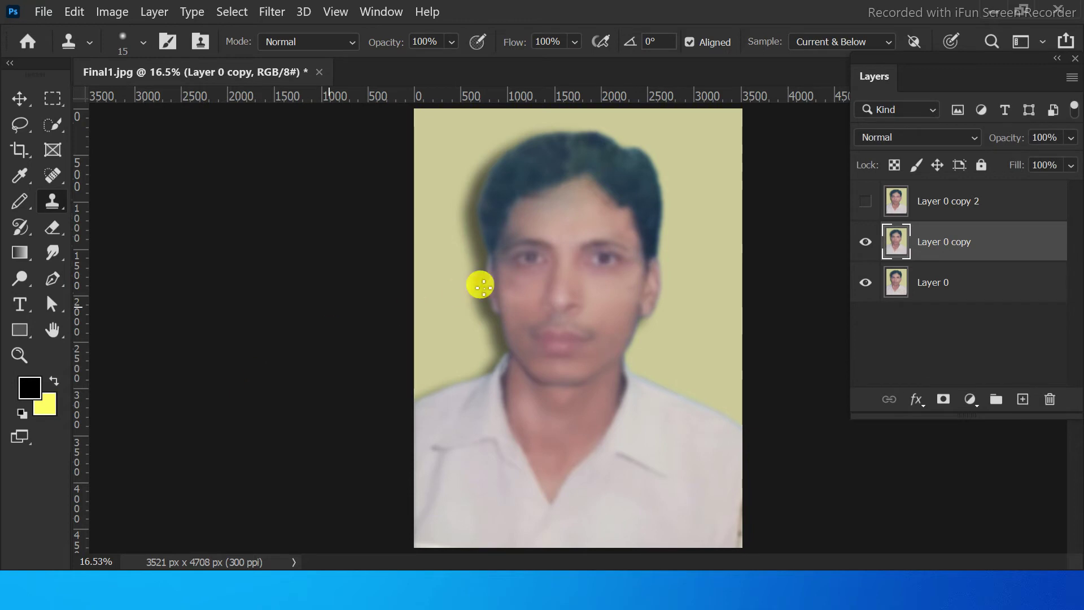
pyautogui.click(865, 201)
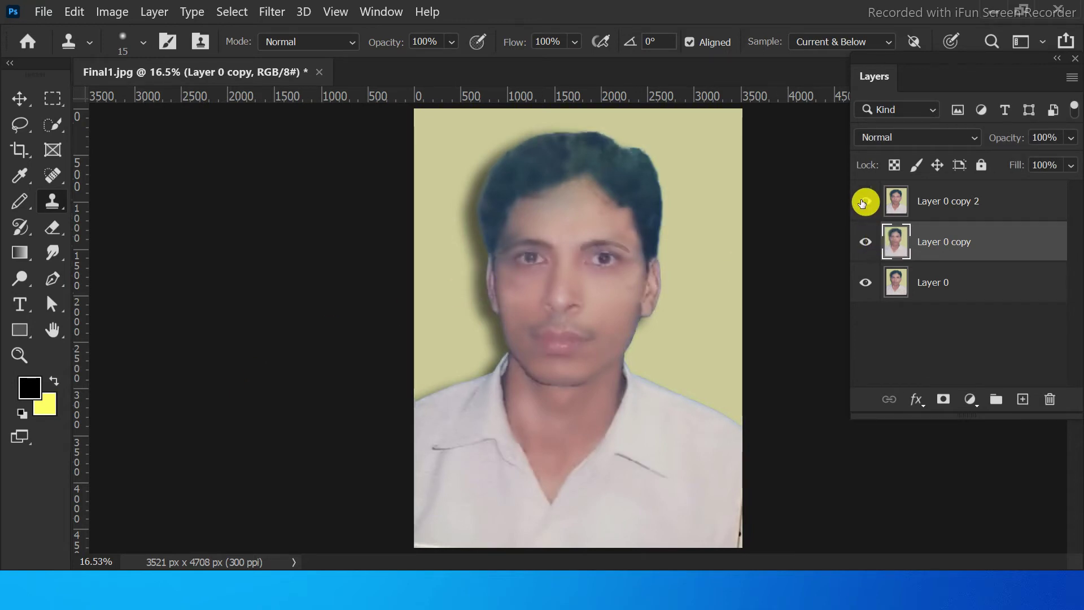
pyautogui.click(866, 242)
pyautogui.click(920, 203)
pyautogui.click(903, 137)
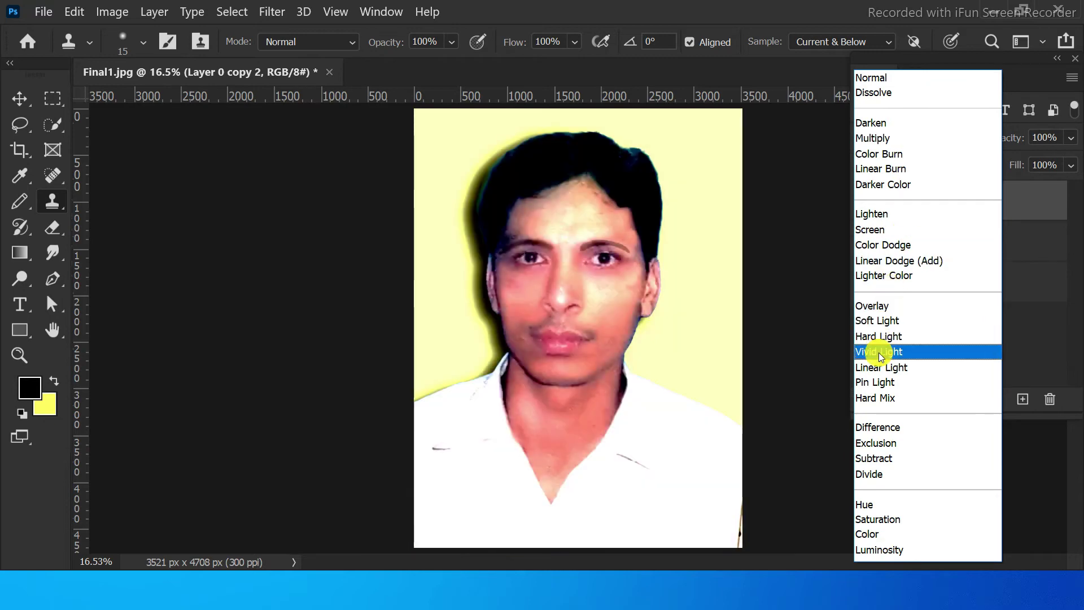
pyautogui.click(878, 352)
# - Apply a 1.1-pixel High Pass filter to Layer 0 copy 2
pyautogui.click(269, 13)
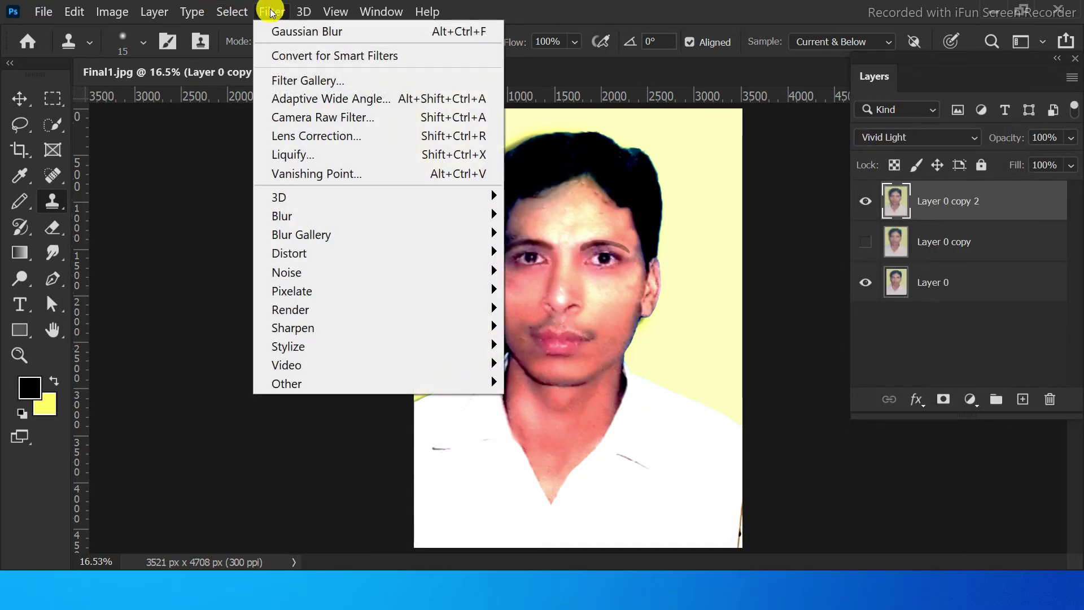
pyautogui.moveTo(286, 384)
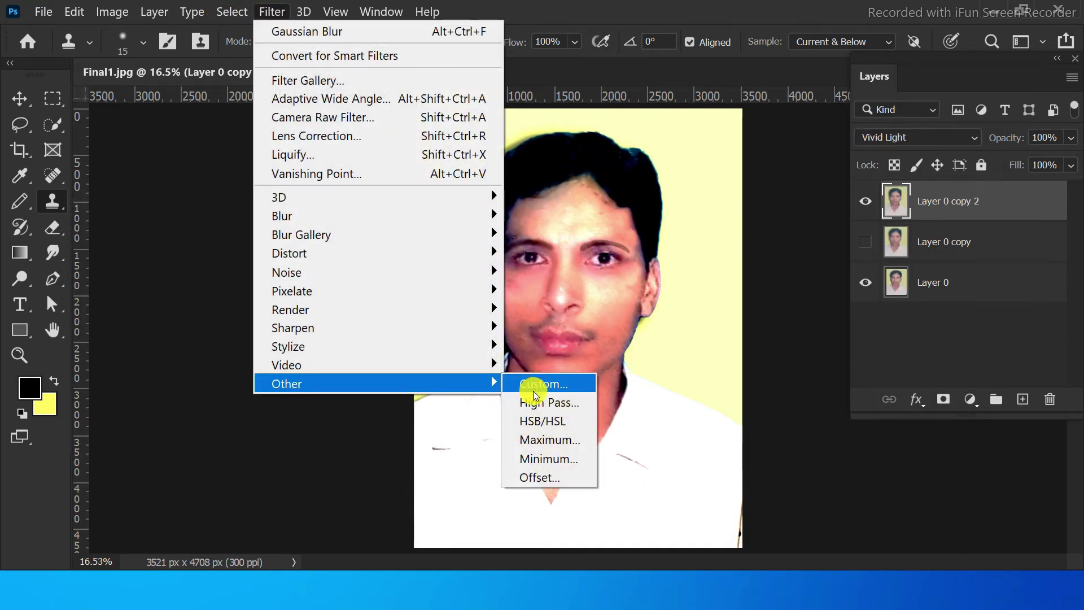
pyautogui.click(535, 401)
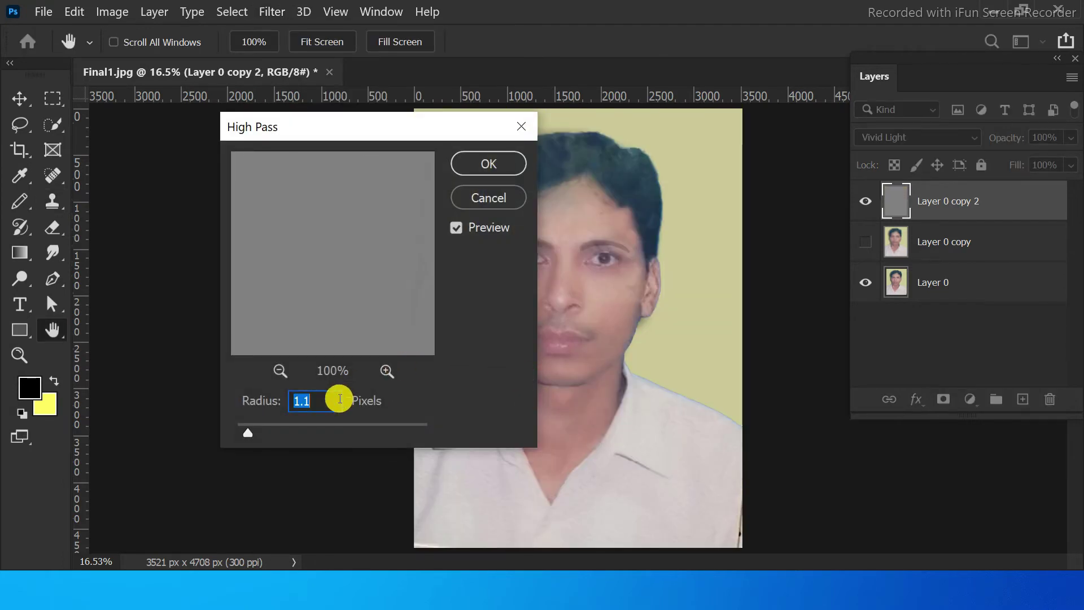
pyautogui.moveTo(358, 126); pyautogui.dragTo(278, 127)
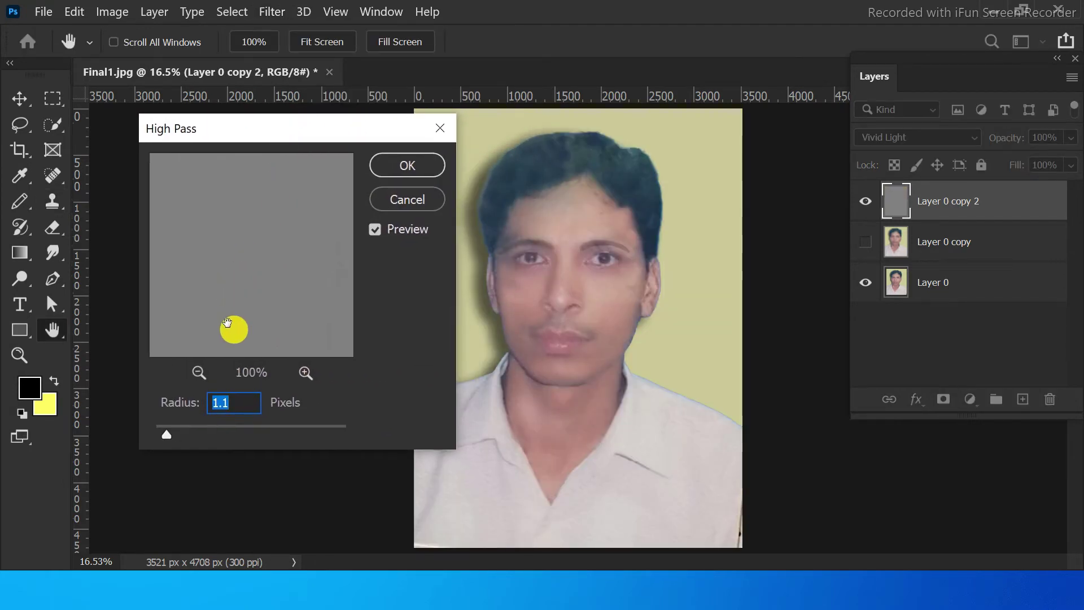
pyautogui.click(198, 373)
pyautogui.click(198, 372)
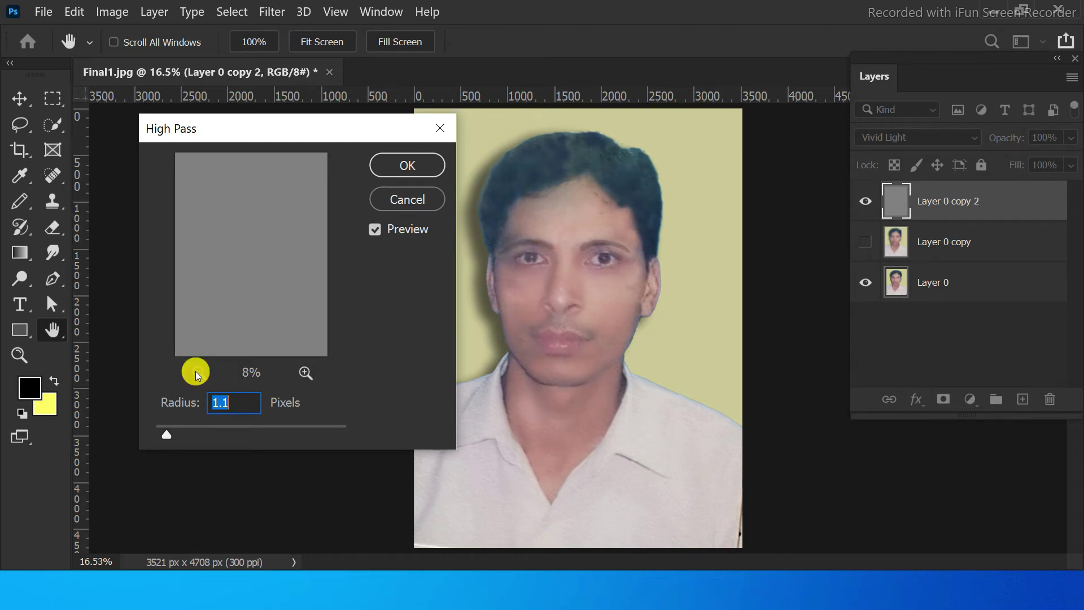
pyautogui.click(305, 372)
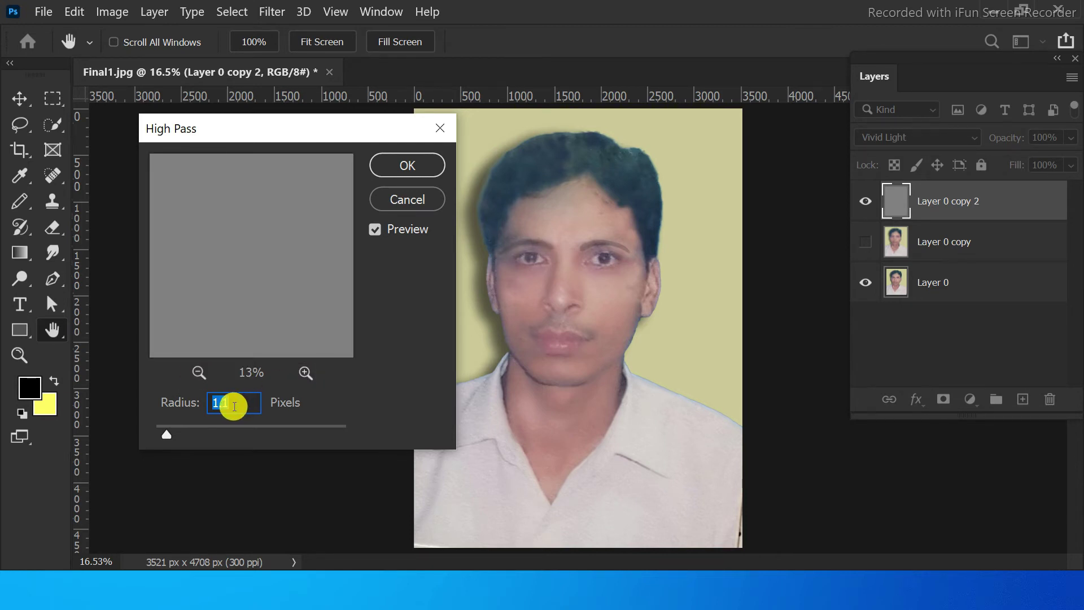
pyautogui.click(408, 165)
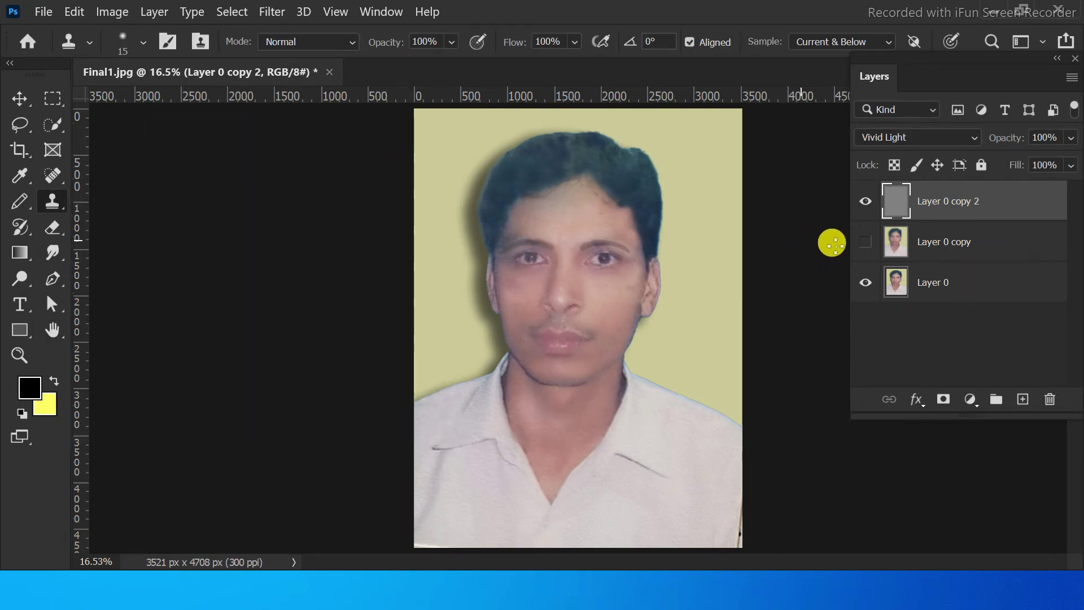
# - Show Layer 0 copy, group both copy layers into Group 1, and give the group a black mask
pyautogui.click(864, 243)
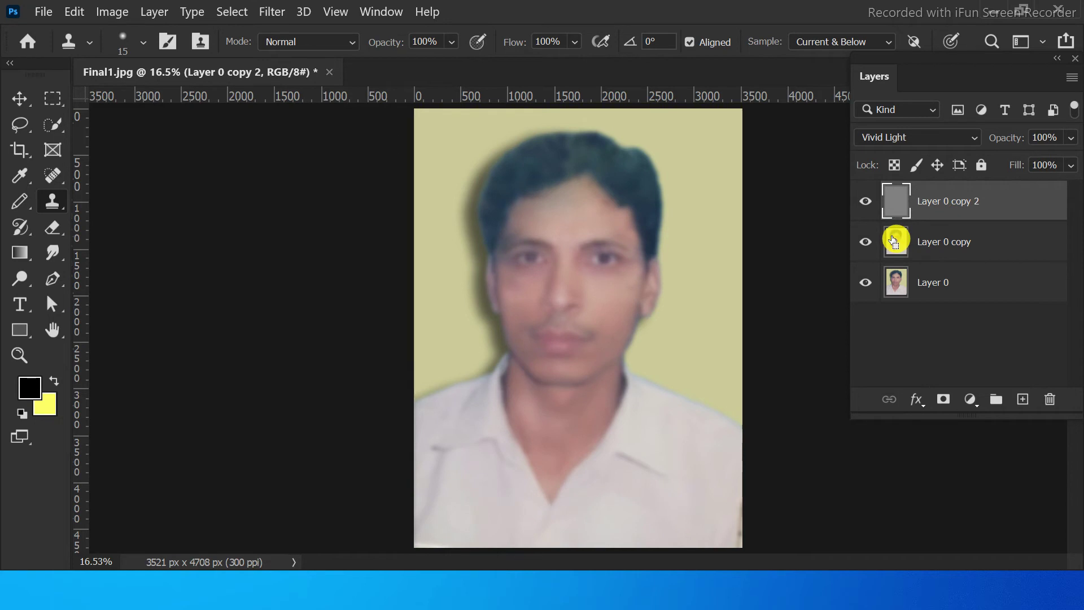
pyautogui.keyDown('ctrl'); pyautogui.click(895, 243); pyautogui.keyUp('ctrl')
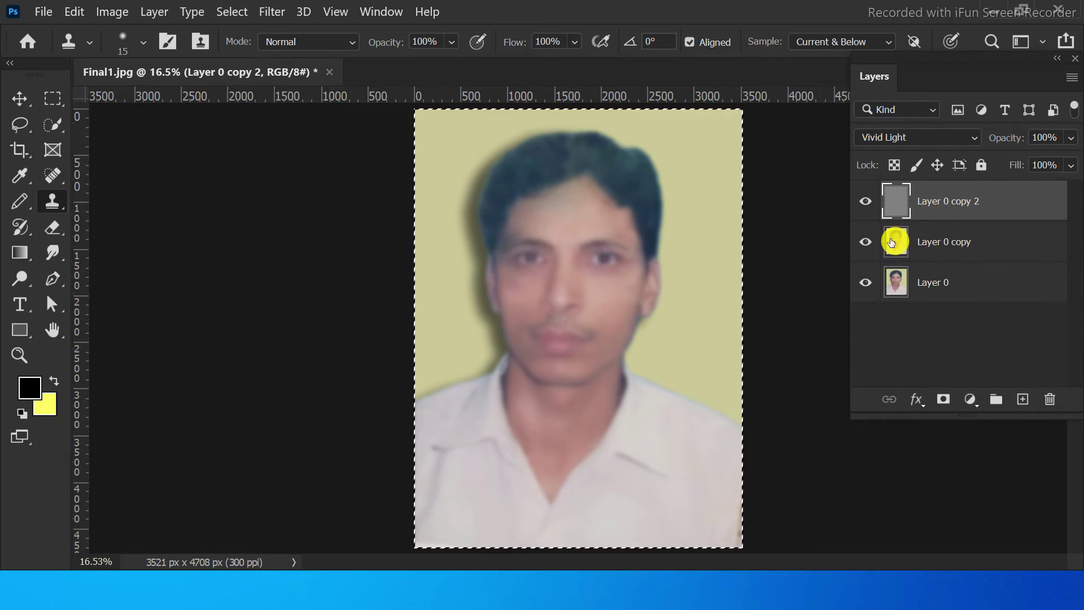
pyautogui.hotkey('ctrl', 'f')
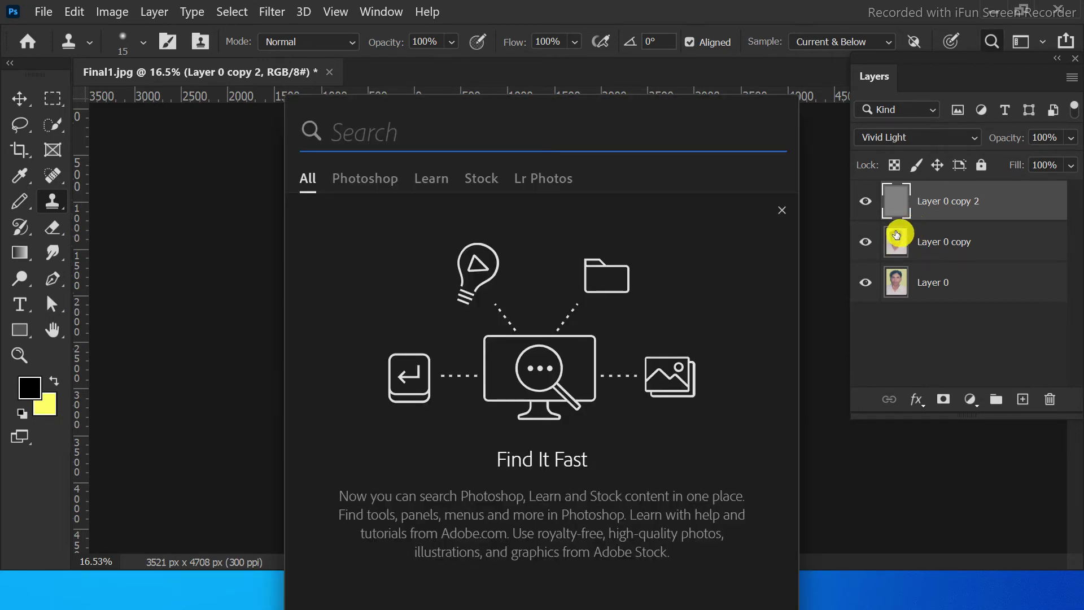
pyautogui.press('Escape')
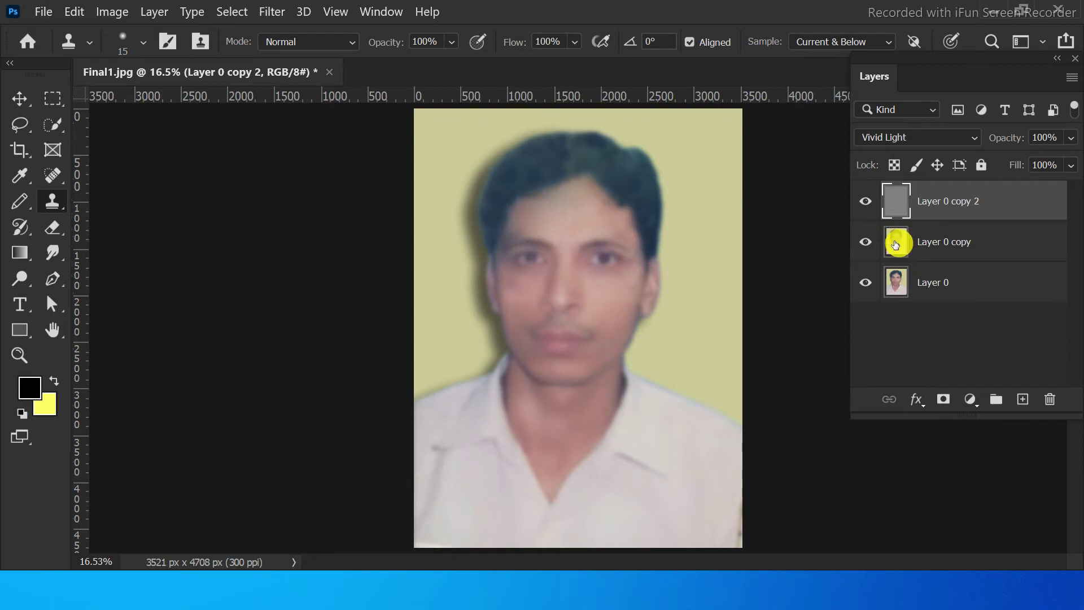
pyautogui.keyDown('ctrl'); pyautogui.click(890, 243); pyautogui.keyUp('ctrl')
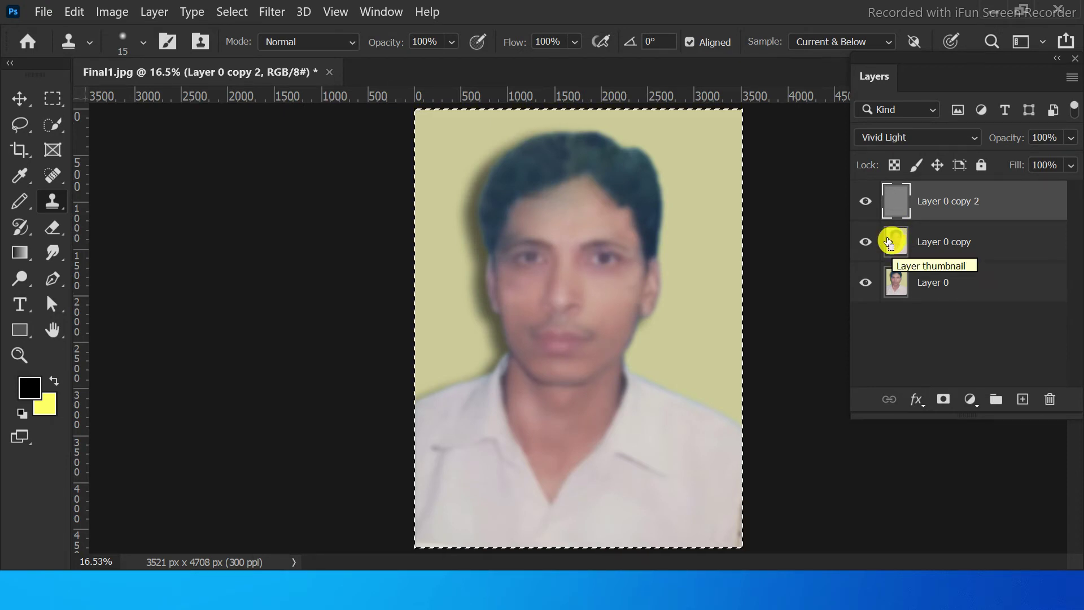
pyautogui.keyDown('ctrl'); pyautogui.click(950, 239); pyautogui.keyUp('ctrl')
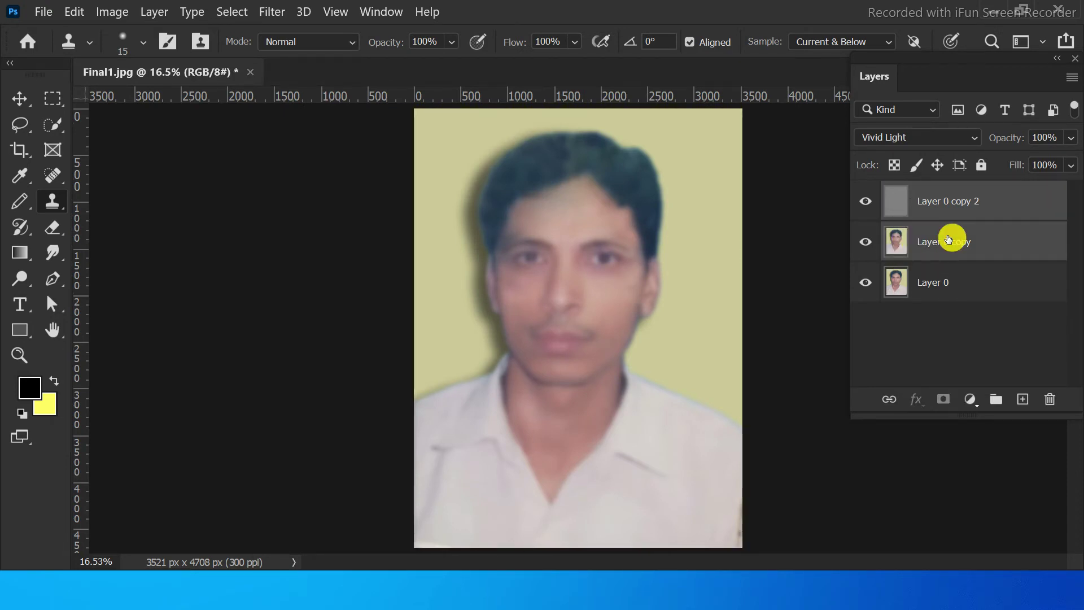
pyautogui.hotkey('ctrl', 'g')
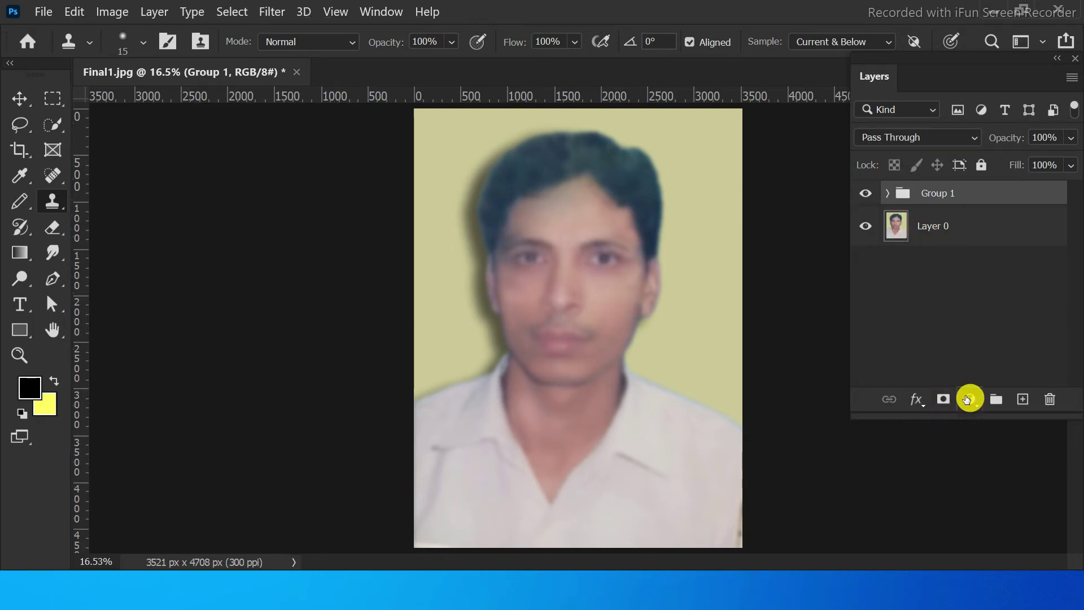
pyautogui.keyDown('alt'); pyautogui.click(943, 399); pyautogui.keyUp('alt')
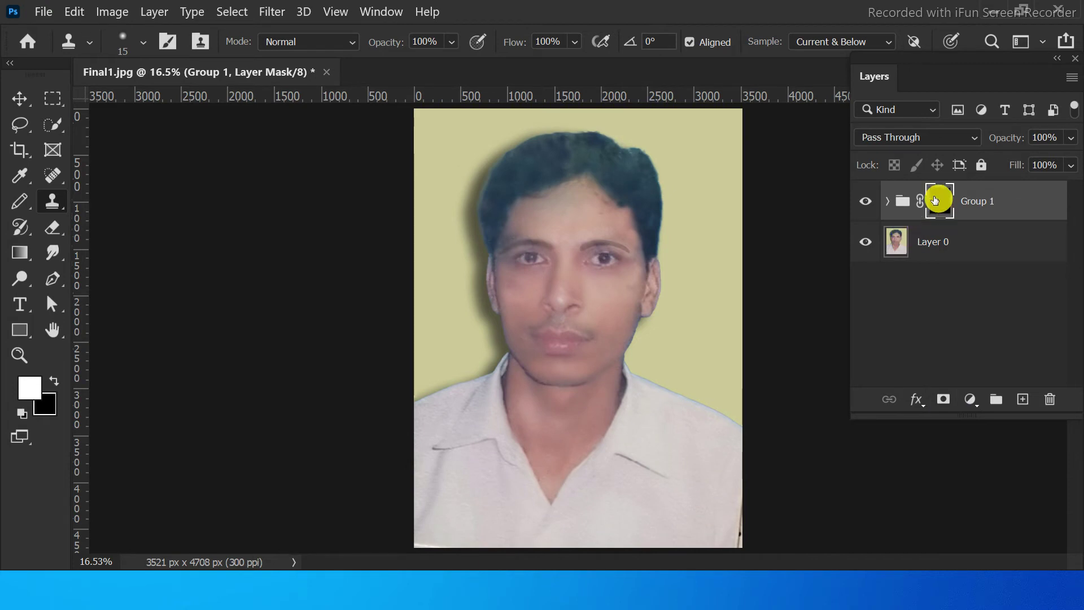
# - Zoom in on the face and set up the soft white Brush at 300 px for the forehead
pyautogui.scroll(1, 478, 303)
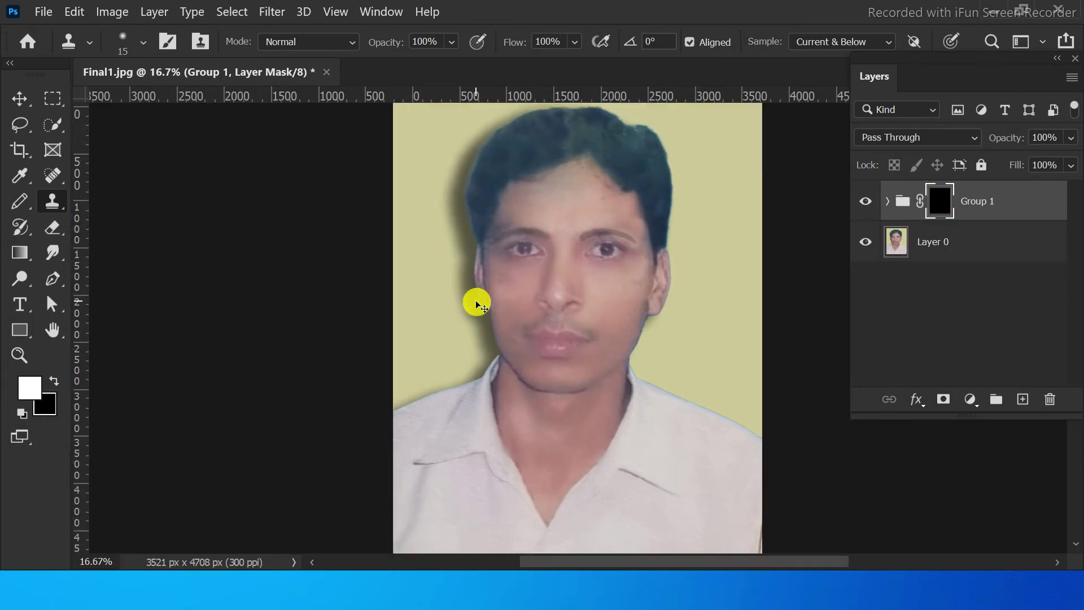
pyautogui.scroll(1, 475, 304)
pyautogui.moveTo(628, 254)
pyautogui.mouseDown()
pyautogui.moveTo(605, 368)
pyautogui.moveTo(628, 356)
pyautogui.mouseUp()
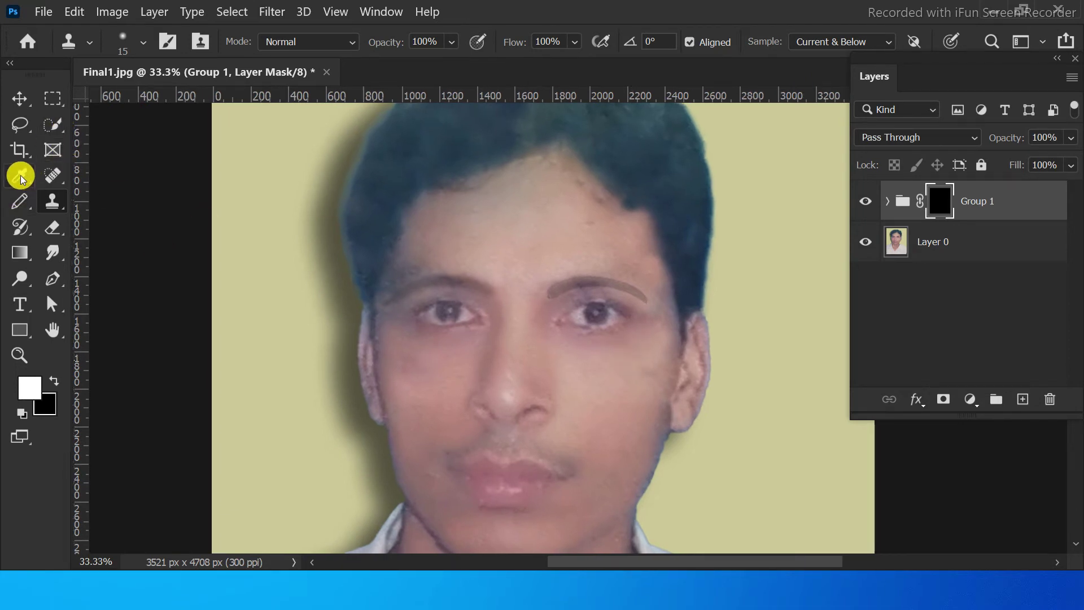
pyautogui.click(21, 201)
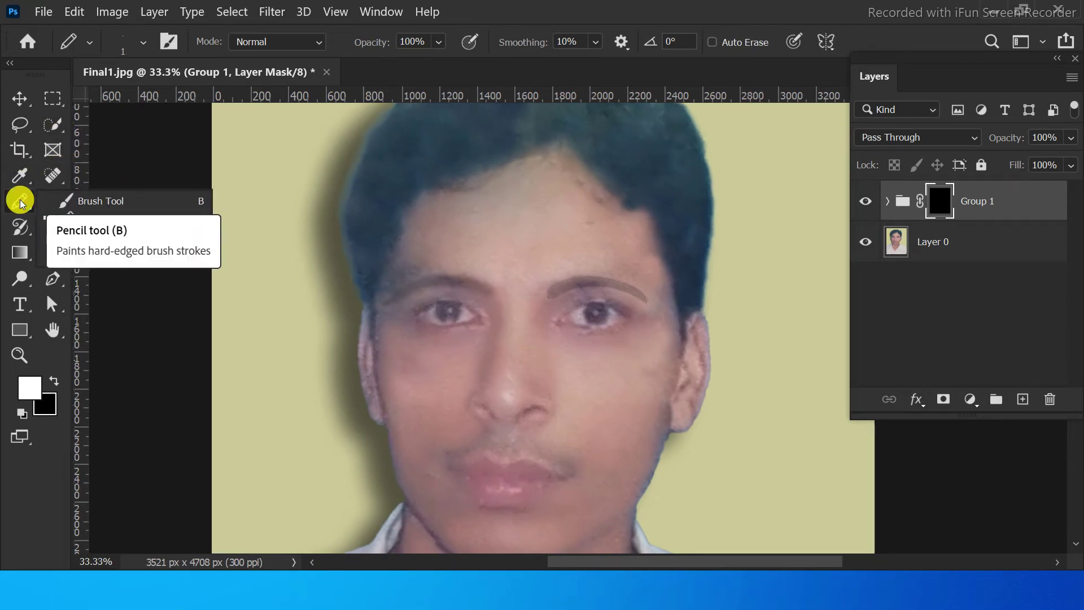
pyautogui.click(77, 205)
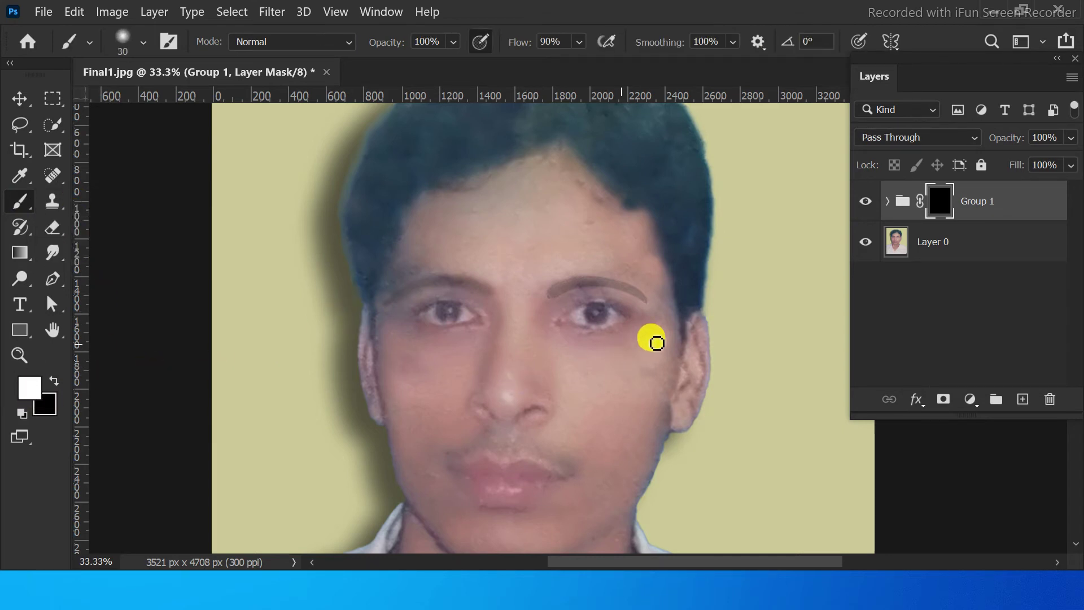
pyautogui.press(']')
pyautogui.press(']')
pyautogui.press(']')
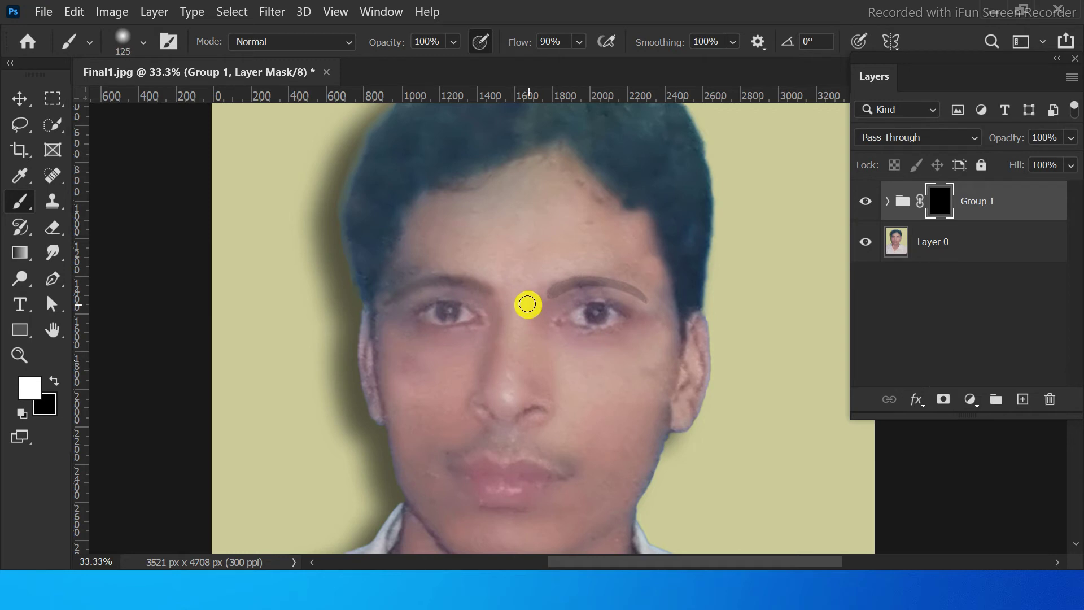
pyautogui.press(']')
pyautogui.press(']')
pyautogui.press(']')
pyautogui.press('[')
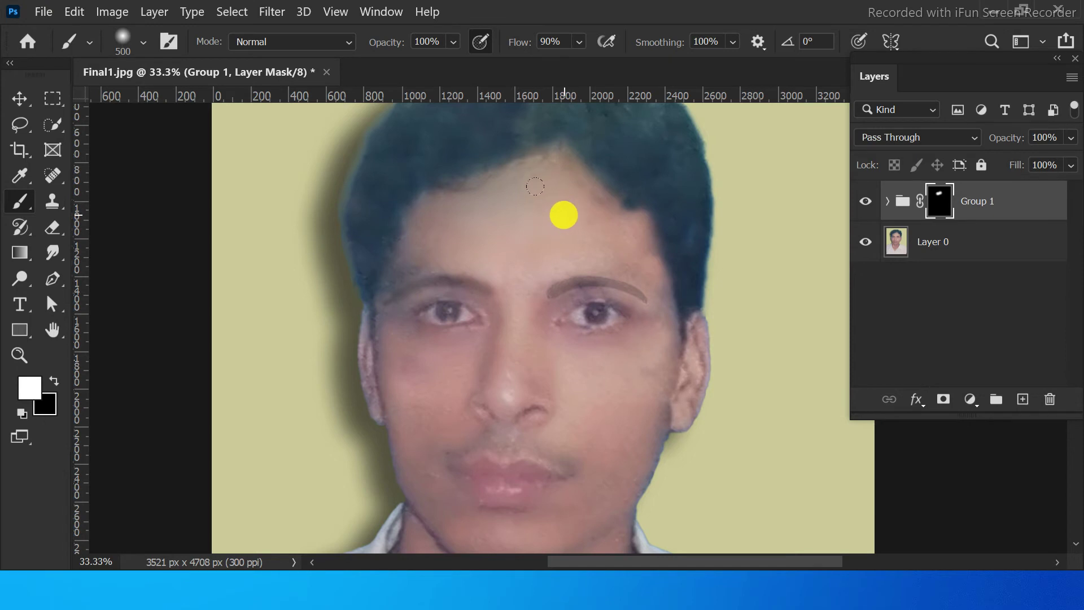
pyautogui.press('[')
pyautogui.press('[')
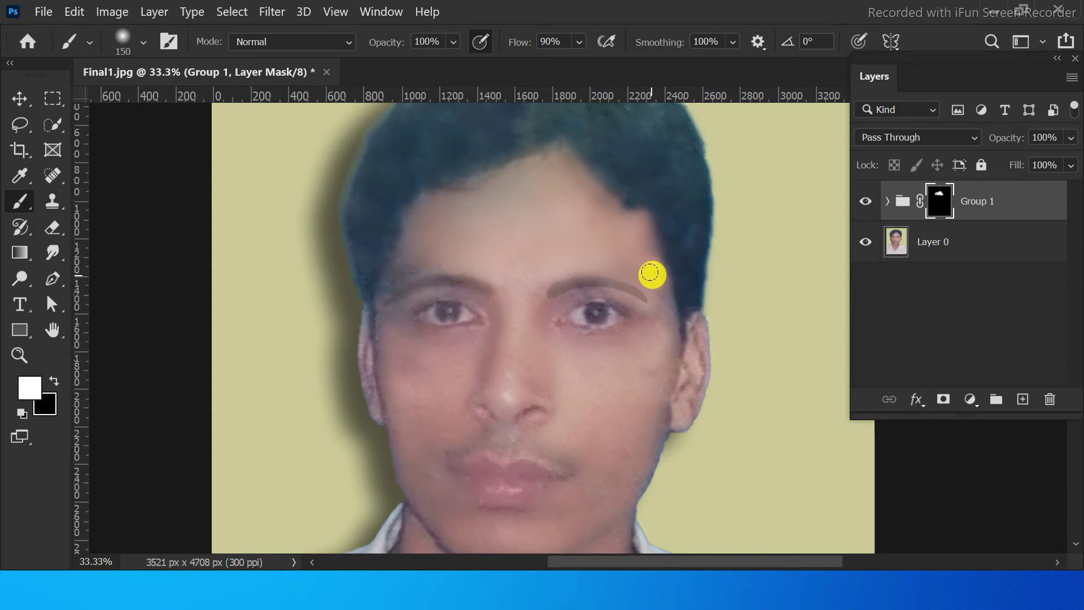
# - Set the brush to 175 px and paint white on the mask above and over the ear
pyautogui.press('[')
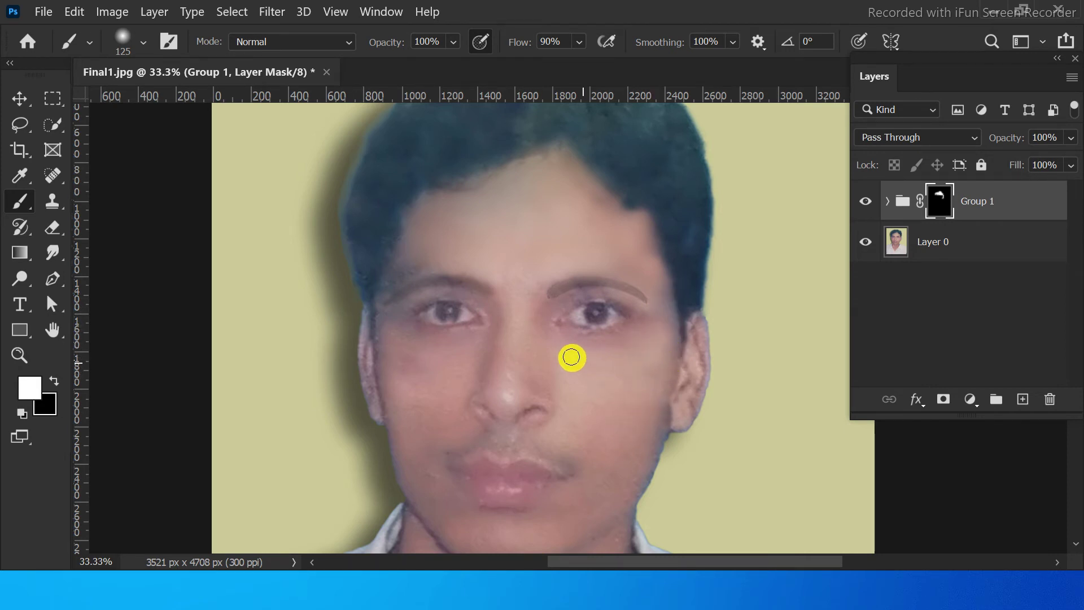
pyautogui.click(608, 371)
pyautogui.click(641, 375)
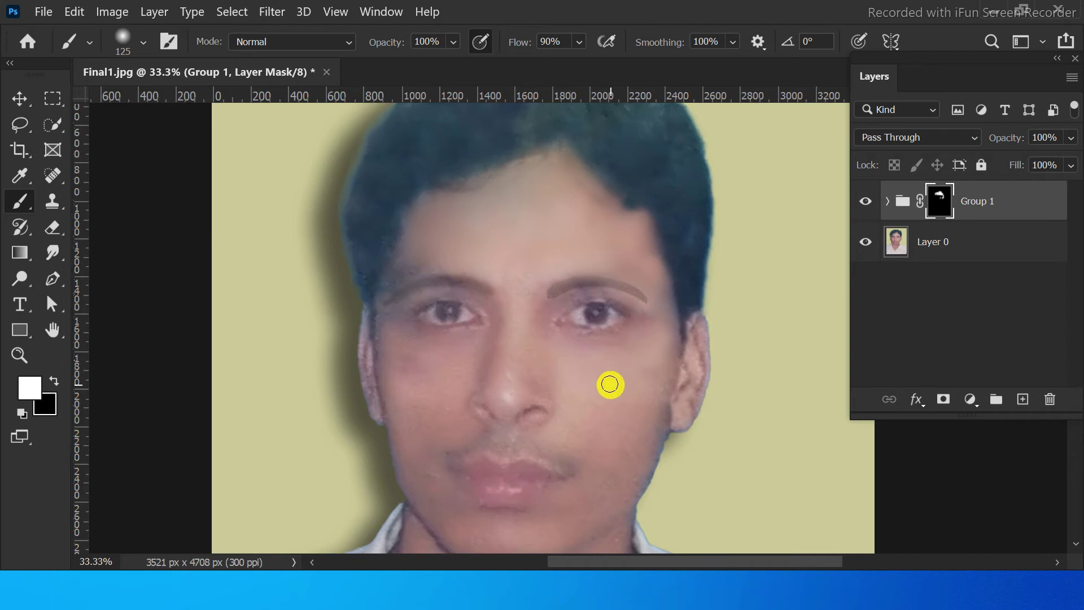
pyautogui.press(']')
pyautogui.press(']')
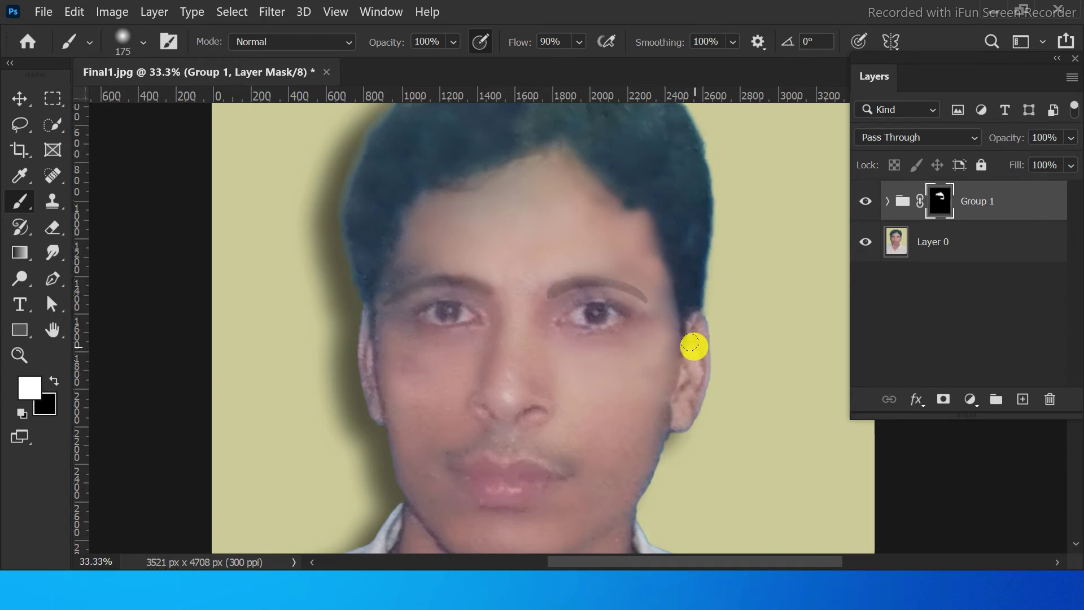
pyautogui.moveTo(697, 329); pyautogui.dragTo(697, 346)
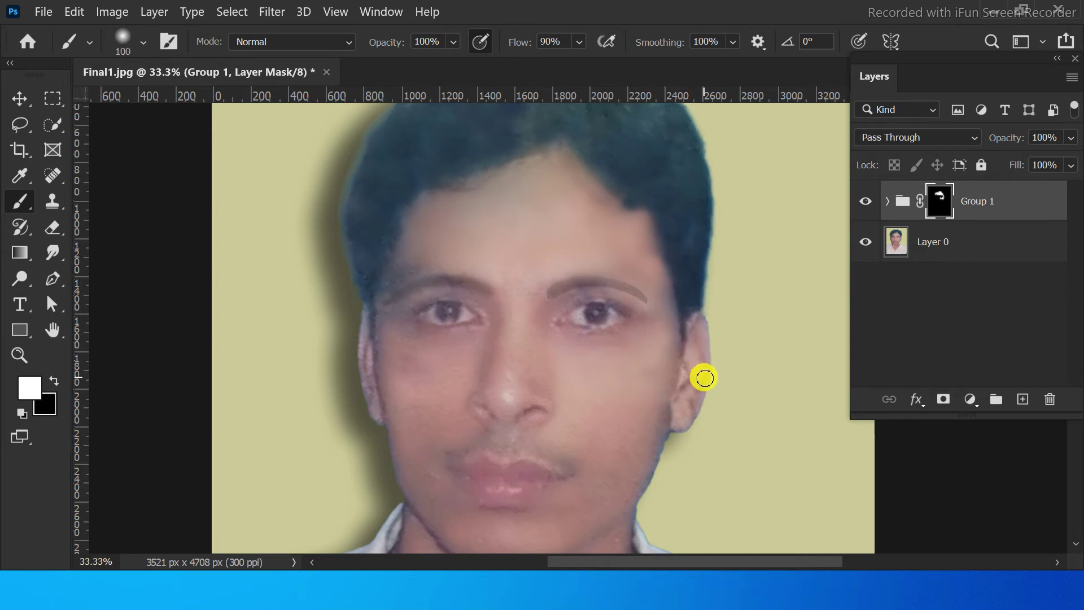
pyautogui.moveTo(704, 378); pyautogui.dragTo(703, 393)
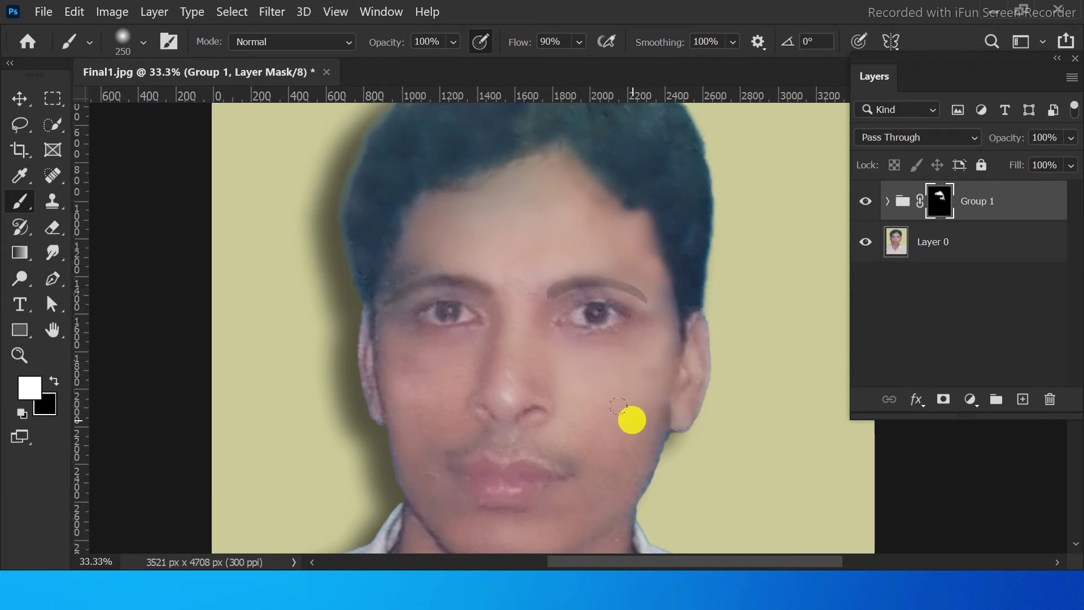
# - Paint white over the cheek, nose and upper lip, painting black around the nostrils
pyautogui.moveTo(615, 435); pyautogui.dragTo(634, 368)
pyautogui.press(']')
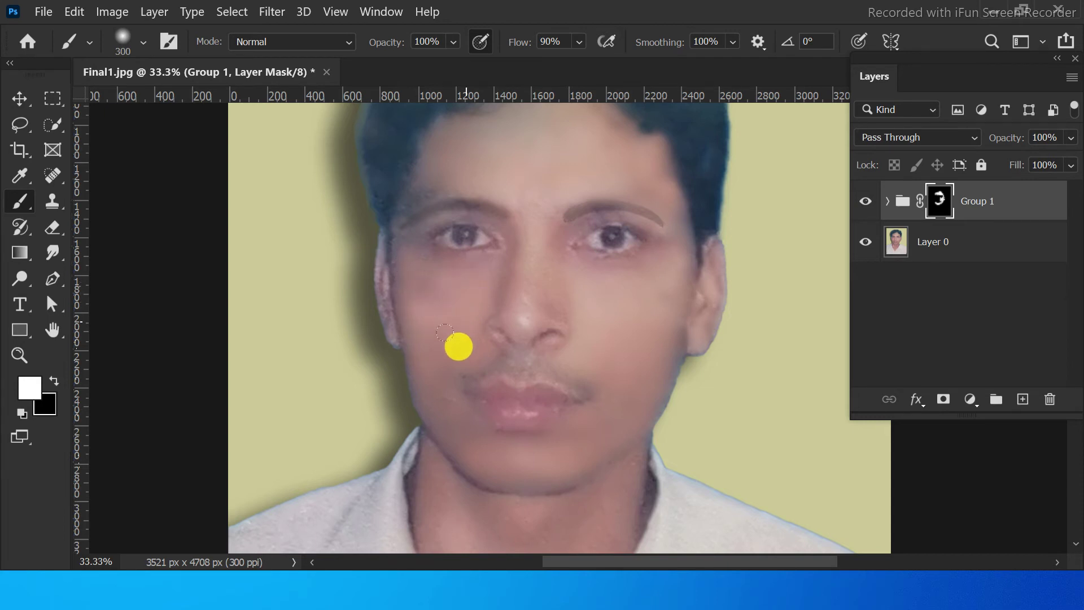
pyautogui.moveTo(436, 408); pyautogui.dragTo(527, 226)
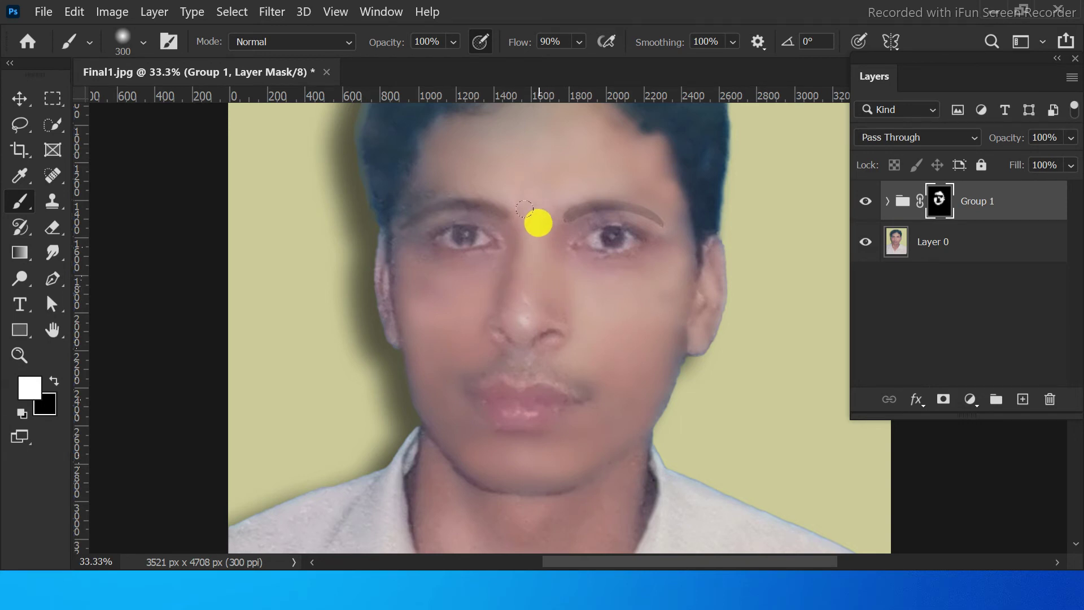
pyautogui.moveTo(516, 257); pyautogui.dragTo(514, 288)
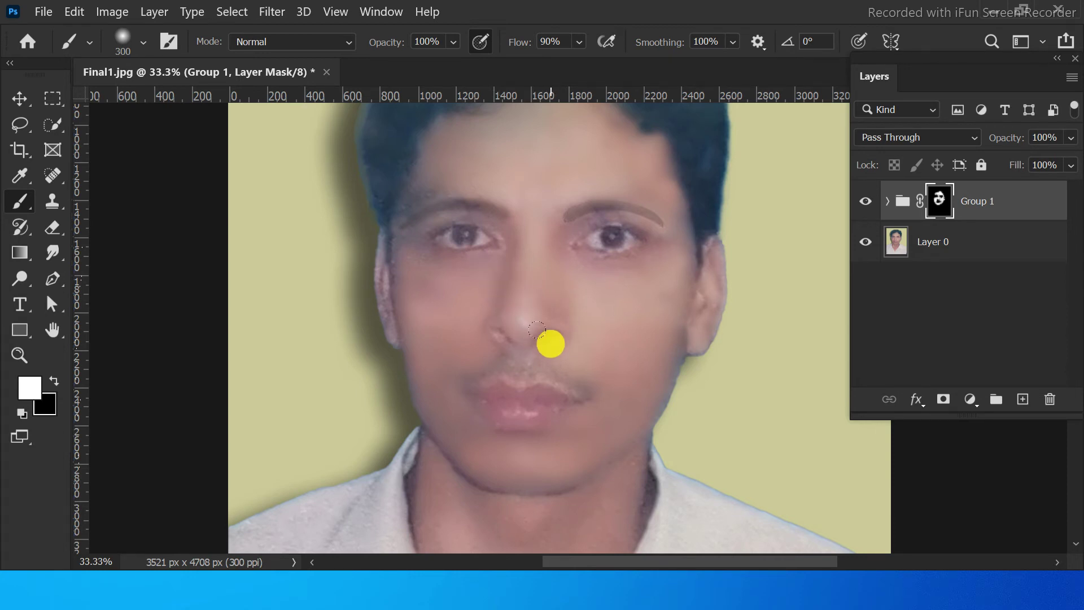
pyautogui.press('x')
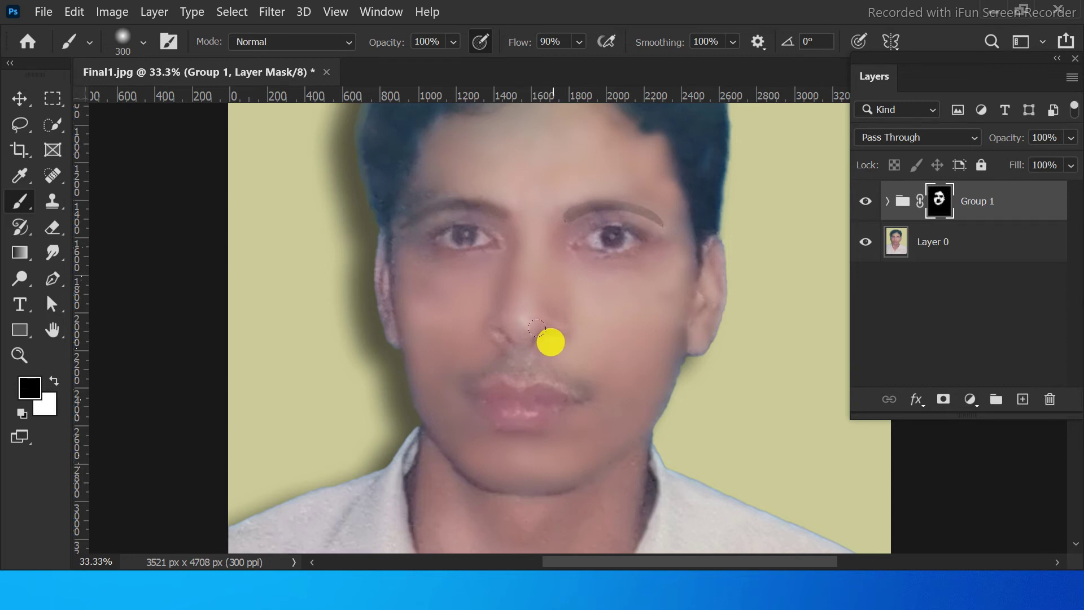
pyautogui.moveTo(537, 325); pyautogui.dragTo(510, 328)
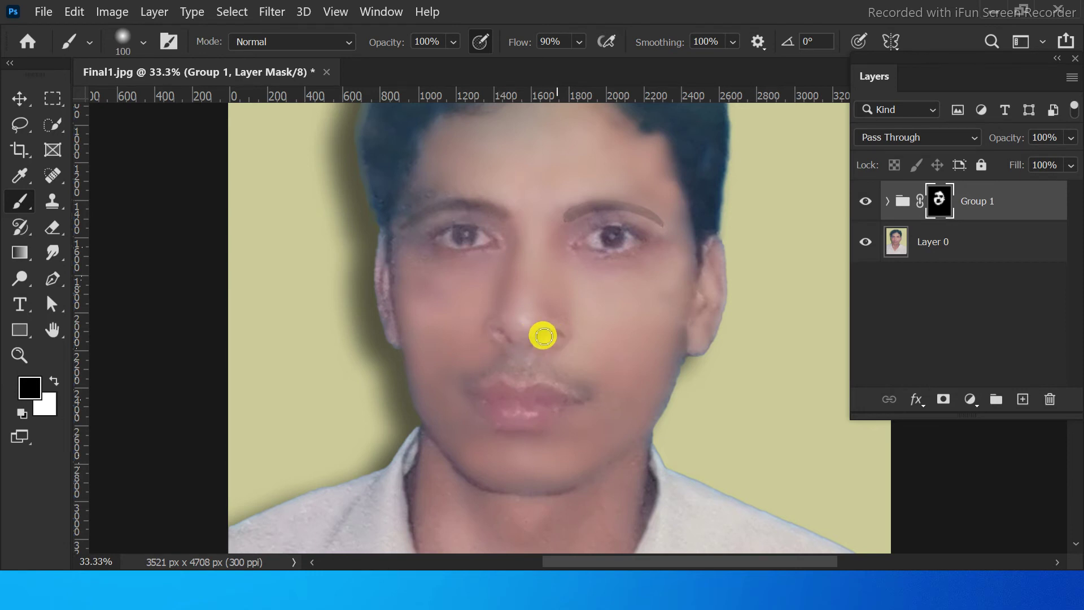
pyautogui.press('x')
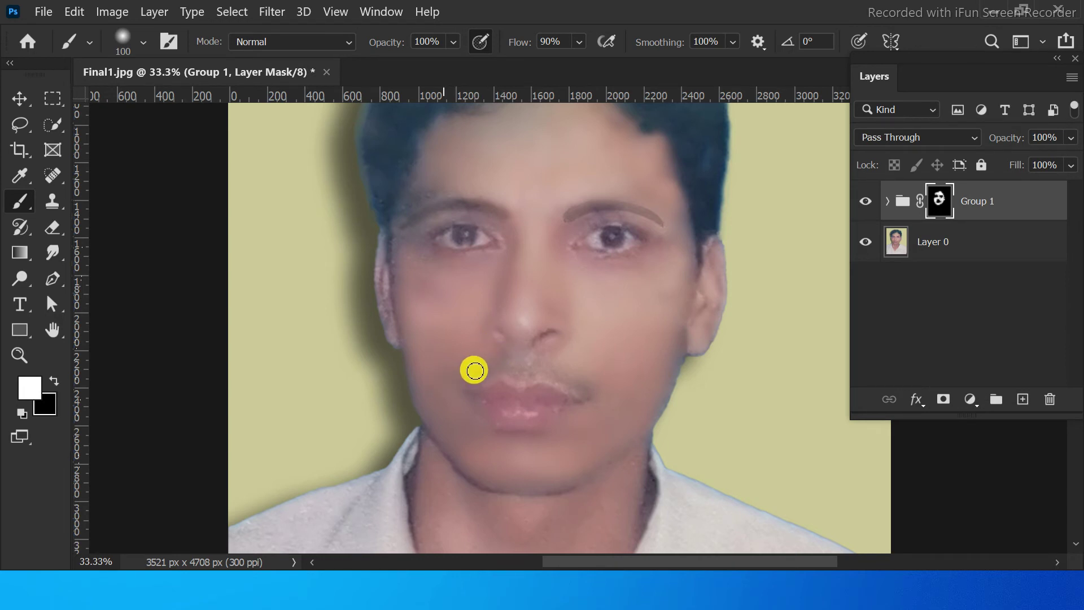
pyautogui.moveTo(539, 359); pyautogui.dragTo(581, 381)
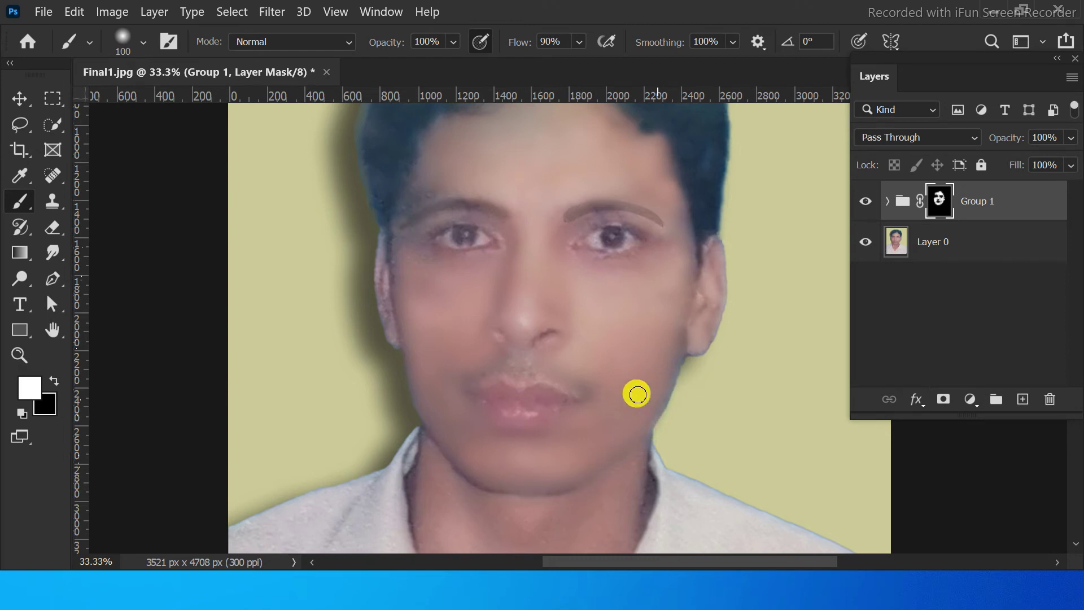
# - Pan to the neck, enlarge the brush and paint black along the collar edge
pyautogui.scroll(-5, 638, 317)
pyautogui.hscroll(-2, 638, 317)
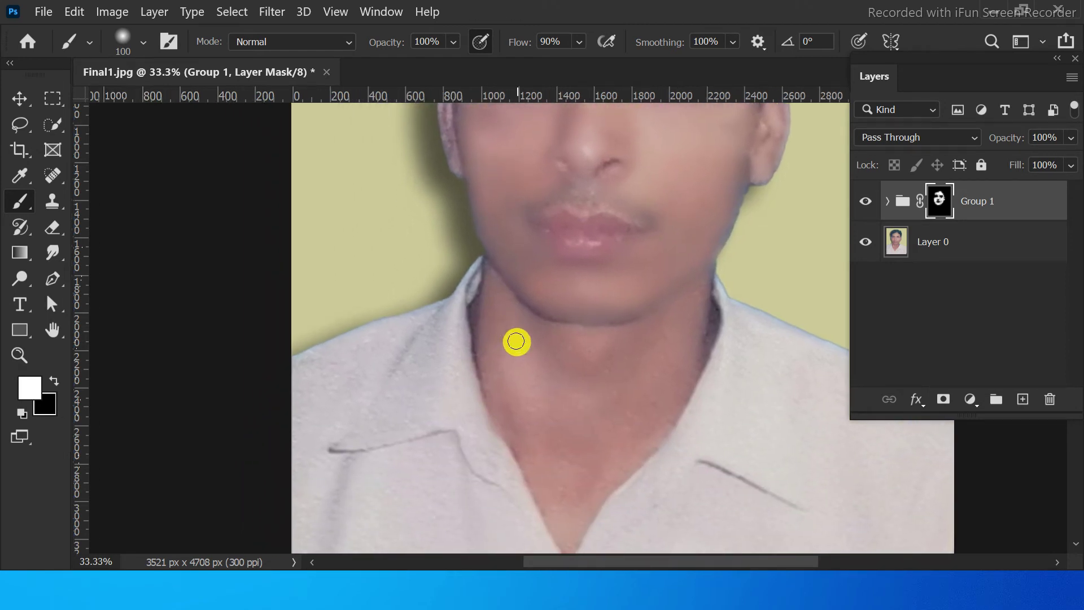
pyautogui.press(']')
pyautogui.press(']')
pyautogui.press(']')
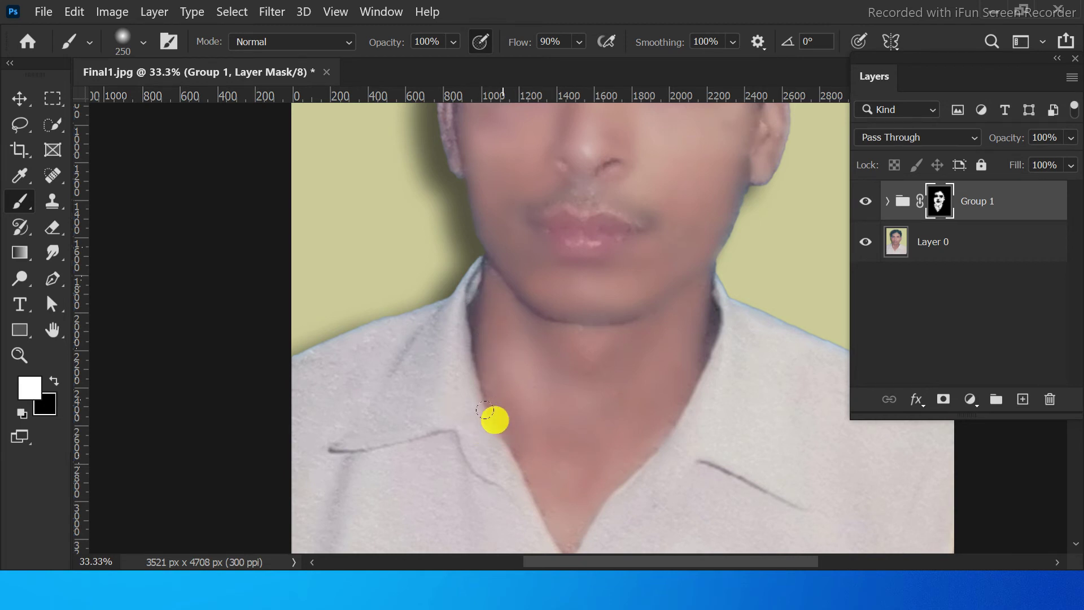
pyautogui.press('x')
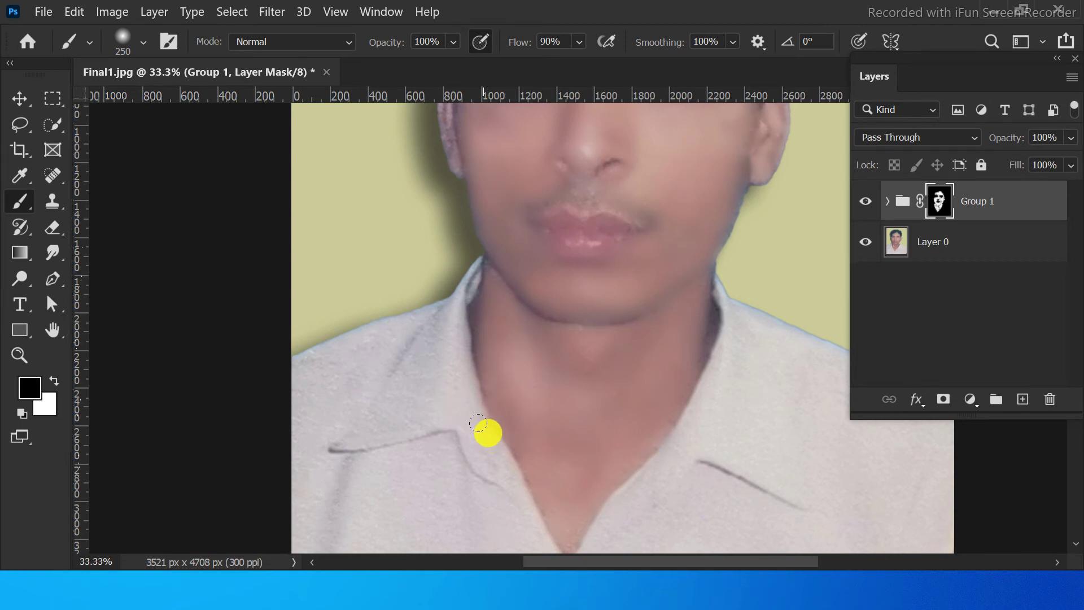
pyautogui.moveTo(474, 417)
pyautogui.mouseDown()
pyautogui.moveTo(487, 441)
pyautogui.moveTo(478, 402)
pyautogui.moveTo(492, 418)
pyautogui.moveTo(519, 357)
pyautogui.moveTo(491, 317)
pyautogui.moveTo(534, 346)
pyautogui.moveTo(629, 323)
pyautogui.moveTo(517, 303)
pyautogui.moveTo(483, 275)
pyautogui.moveTo(479, 307)
pyautogui.moveTo(501, 370)
pyautogui.moveTo(658, 307)
pyautogui.moveTo(692, 314)
pyautogui.moveTo(609, 410)
pyautogui.moveTo(603, 445)
pyautogui.moveTo(632, 428)
pyautogui.moveTo(570, 481)
pyautogui.moveTo(557, 516)
pyautogui.moveTo(560, 428)
pyautogui.moveTo(565, 489)
pyautogui.mouseUp()
# - Paint white up the neck and beside the collar with a smaller brush, then zoom out
pyautogui.scroll(-2, 561, 435)
pyautogui.press('[')
pyautogui.press('[')
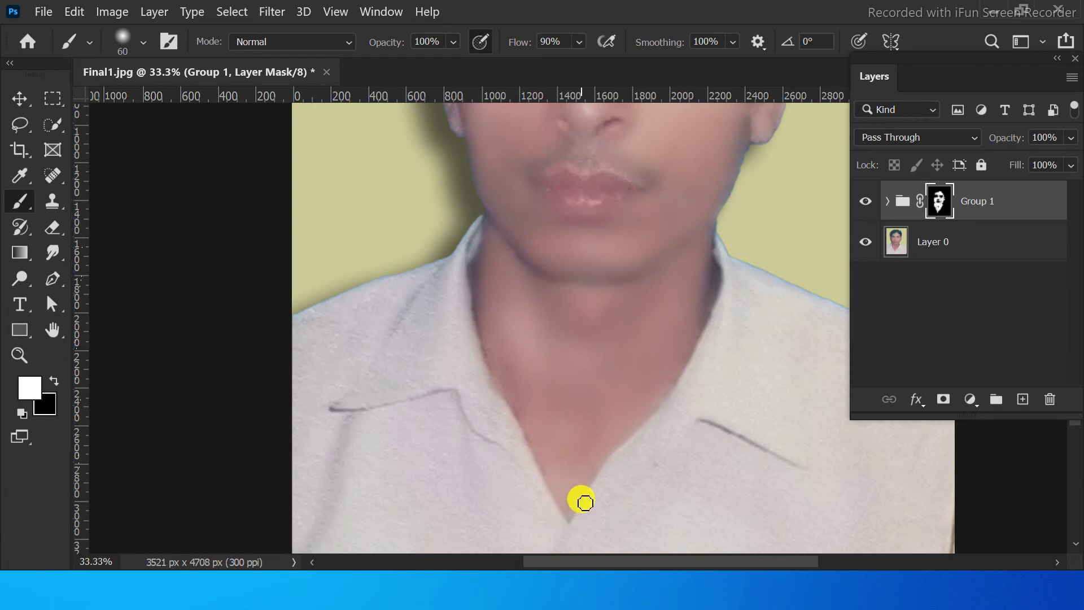
pyautogui.moveTo(581, 510); pyautogui.dragTo(532, 437)
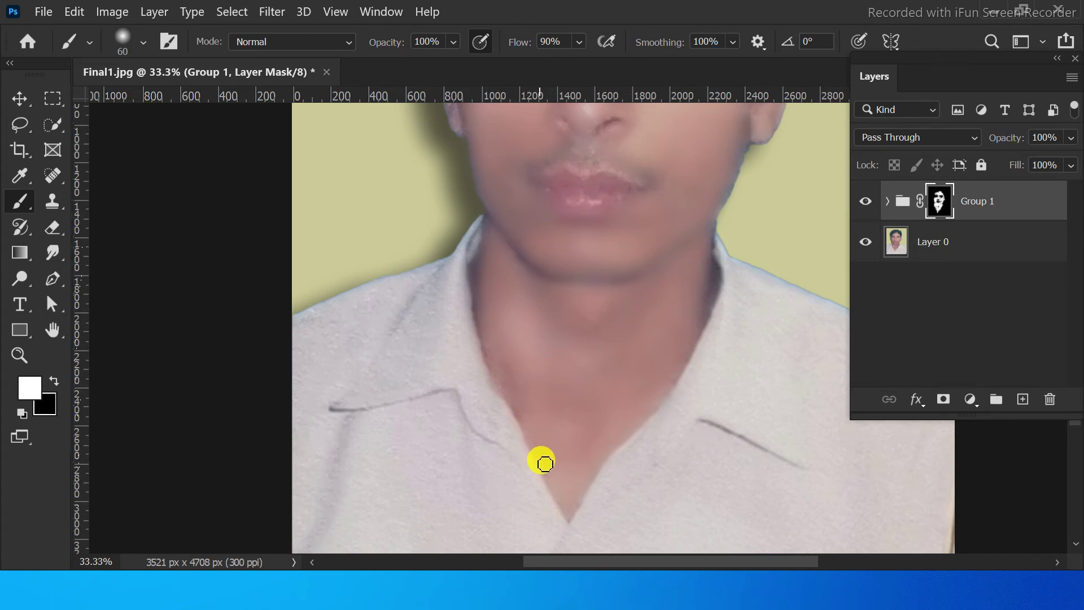
pyautogui.moveTo(555, 486); pyautogui.dragTo(476, 271)
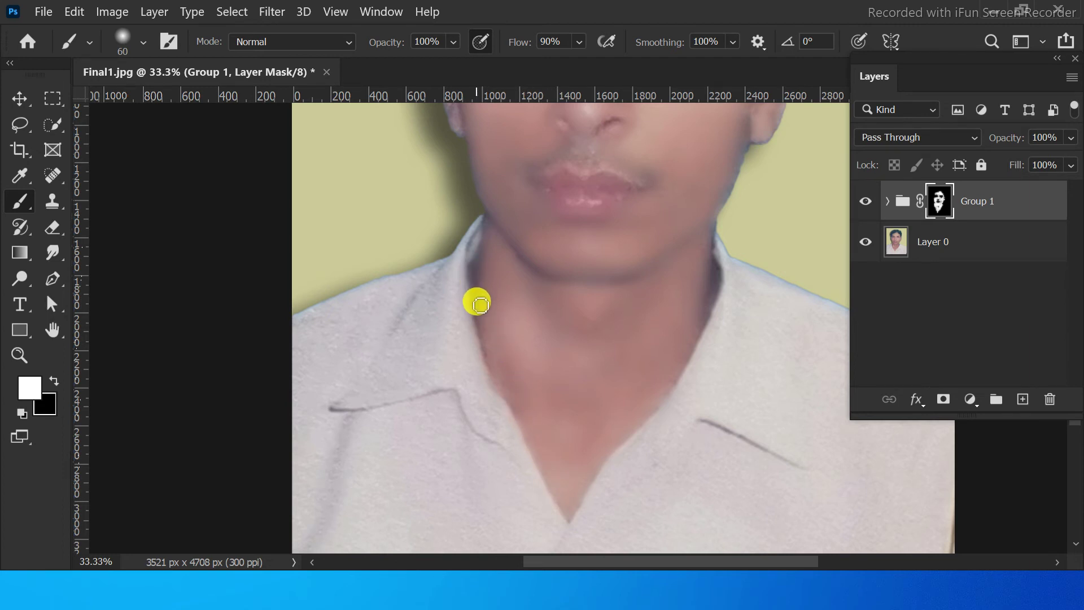
pyautogui.moveTo(490, 356)
pyautogui.mouseDown()
pyautogui.moveTo(697, 358)
pyautogui.moveTo(709, 314)
pyautogui.mouseUp()
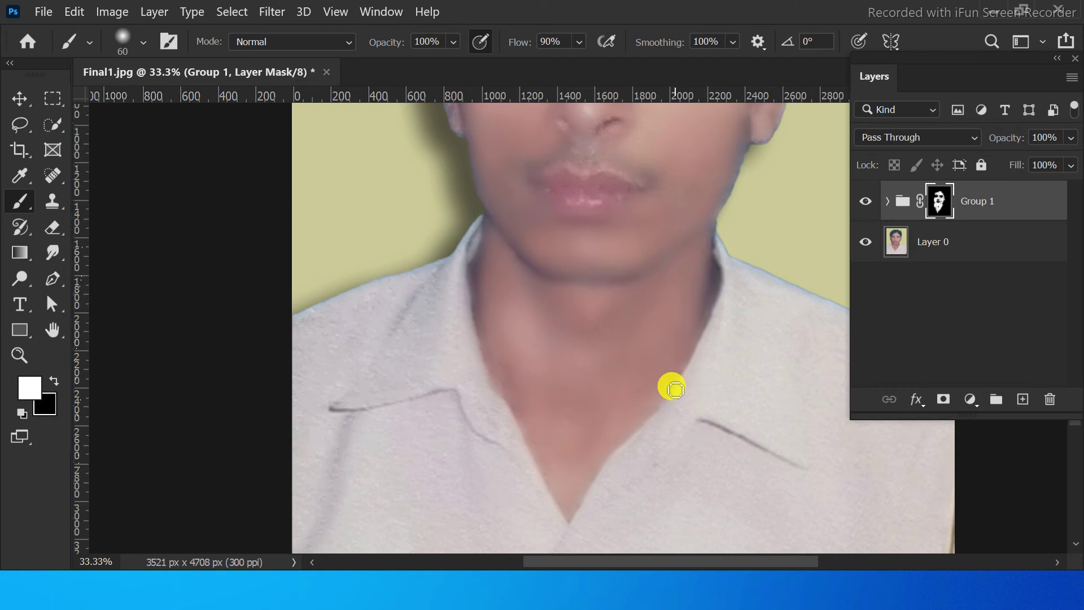
pyautogui.moveTo(659, 411)
pyautogui.mouseDown()
pyautogui.moveTo(625, 425)
pyautogui.moveTo(515, 407)
pyautogui.moveTo(541, 439)
pyautogui.mouseUp()
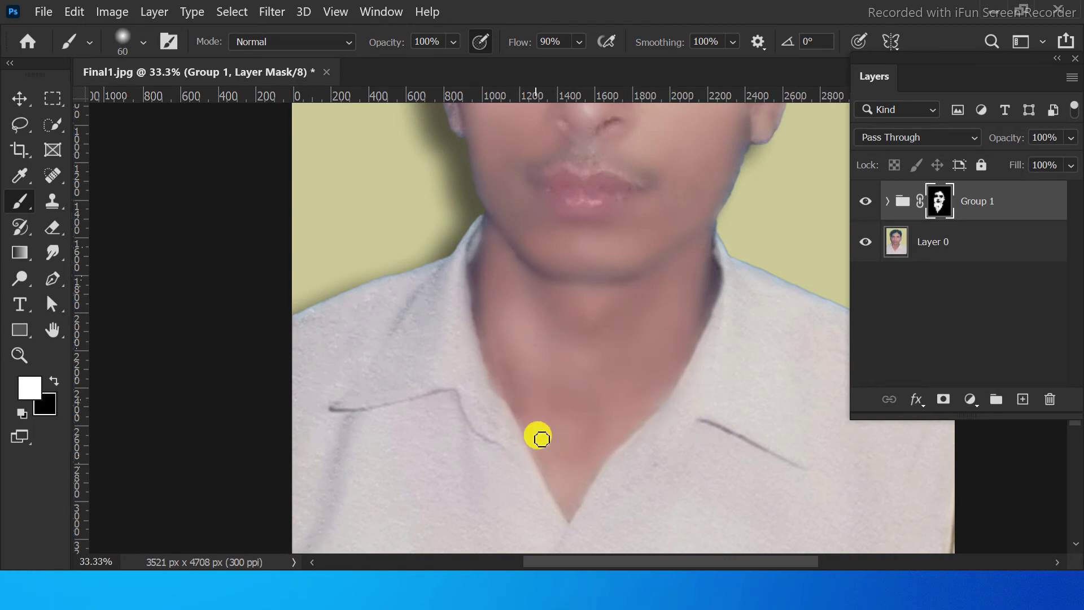
pyautogui.hotkey('ctrl', '-')
pyautogui.hotkey('ctrl', '-')
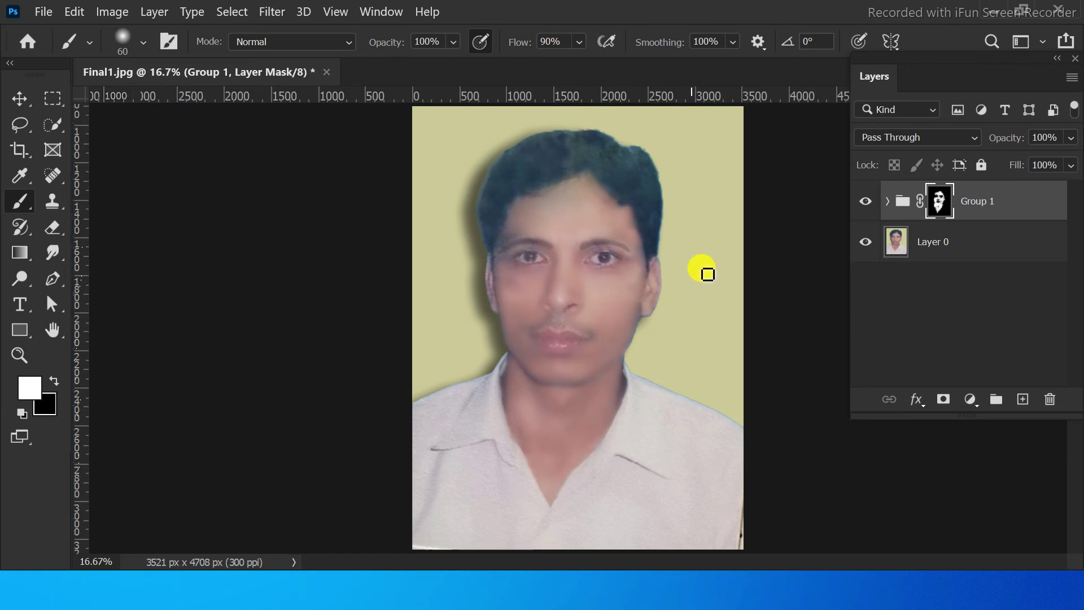
# - Zoom in on the brows and paint the mask black on the eyebrows, white on surrounding skin
pyautogui.hotkey('ctrl', '+')
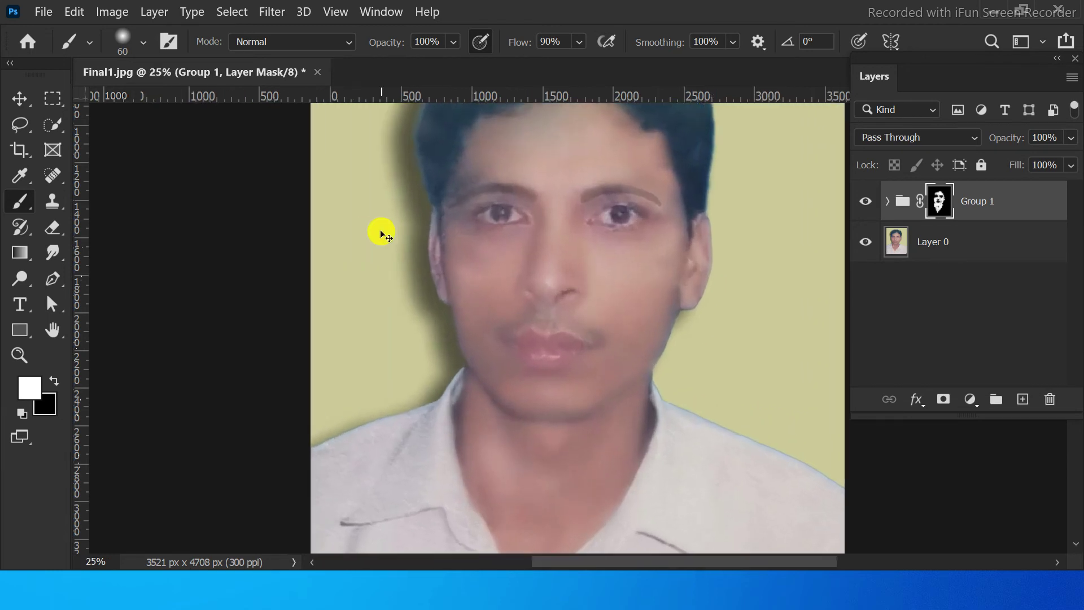
pyautogui.hotkey('ctrl', '+')
pyautogui.moveTo(501, 235)
pyautogui.mouseDown()
pyautogui.moveTo(486, 434)
pyautogui.moveTo(392, 387)
pyautogui.mouseUp()
pyautogui.hotkey('ctrl', '+')
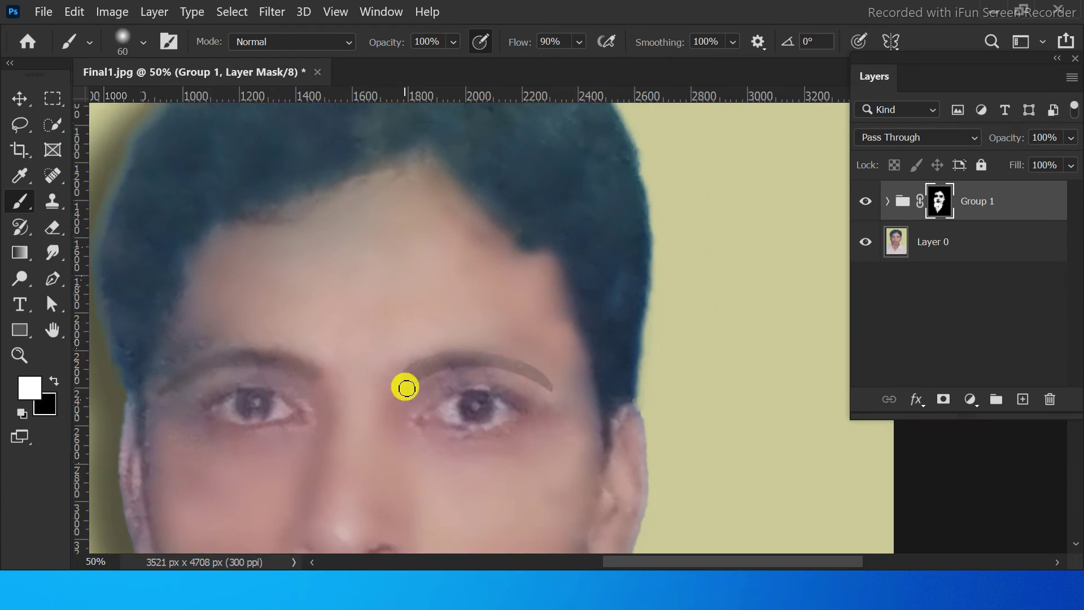
pyautogui.press('x')
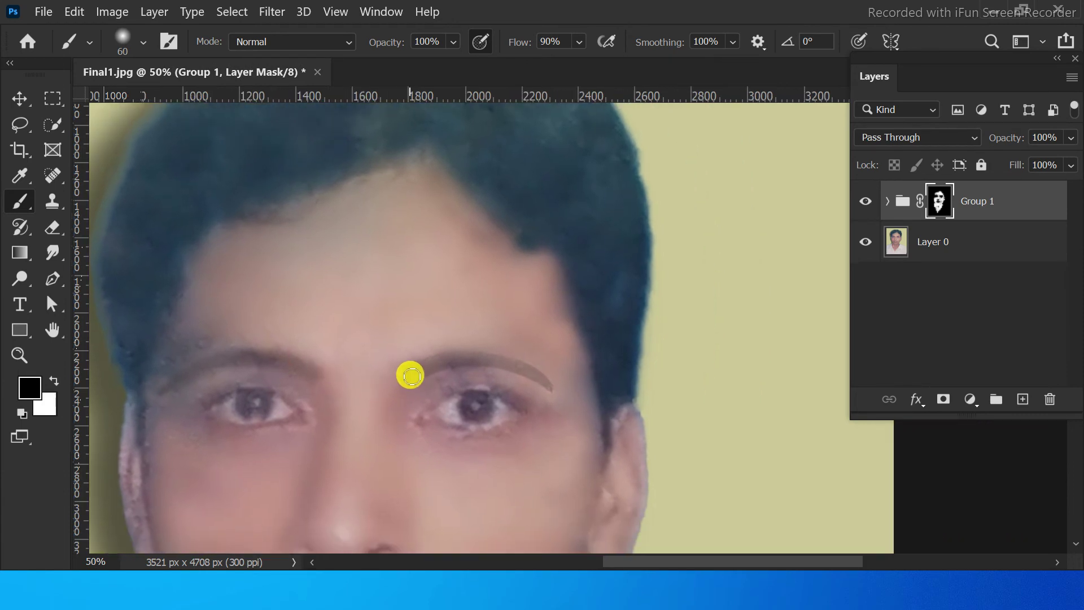
pyautogui.press('x')
pyautogui.moveTo(404, 382); pyautogui.dragTo(418, 360)
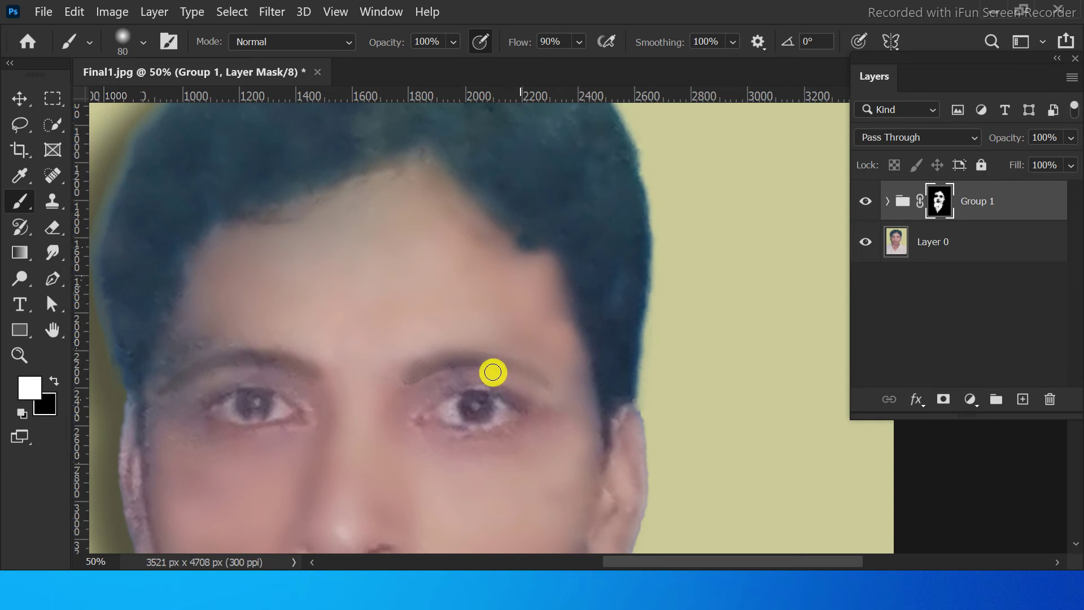
pyautogui.click(474, 371)
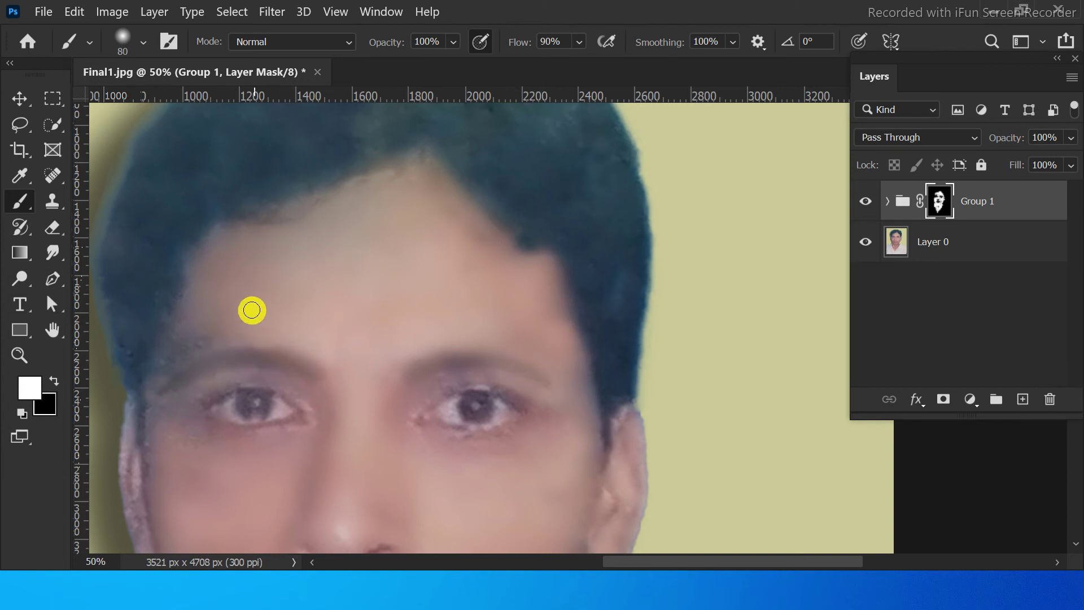
pyautogui.press('x')
pyautogui.click(175, 345)
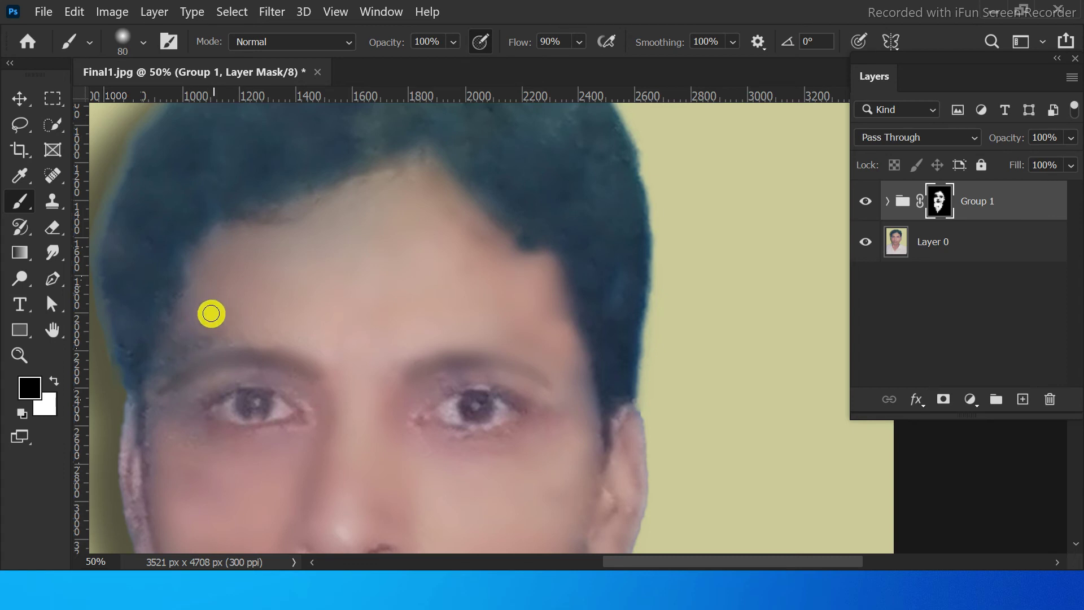
pyautogui.press('x')
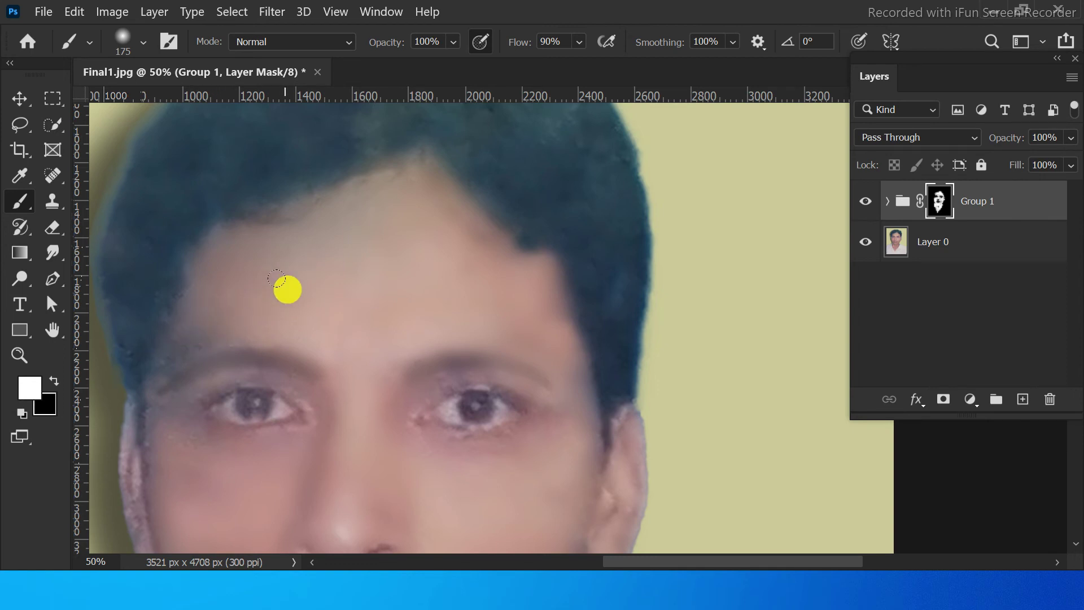
# - Pan up to the hairline and paint black on the mask to keep the hair crisp
pyautogui.moveTo(361, 254); pyautogui.dragTo(367, 345)
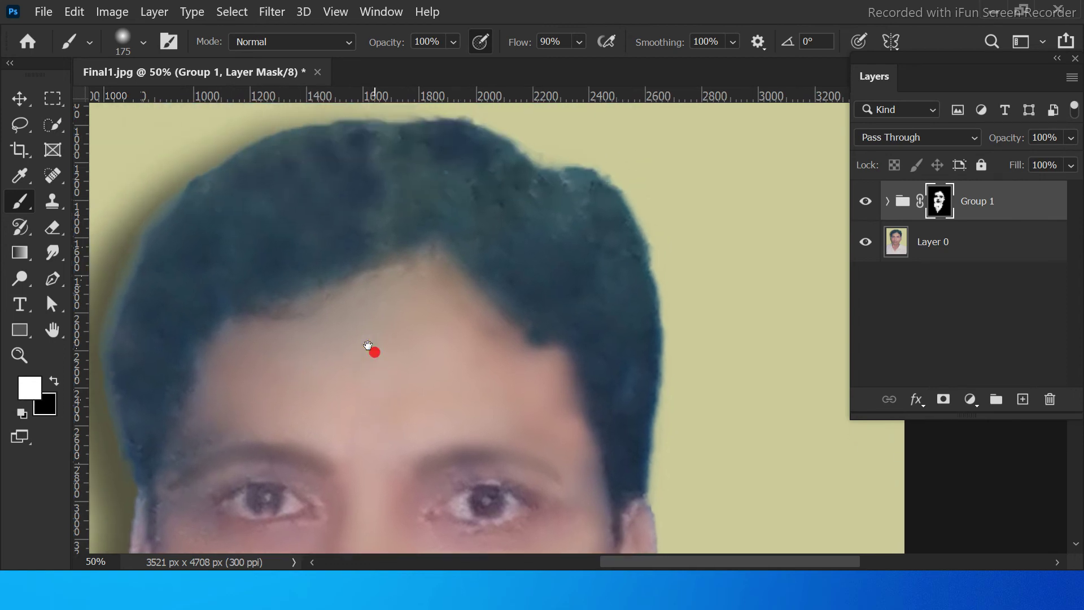
pyautogui.press('x')
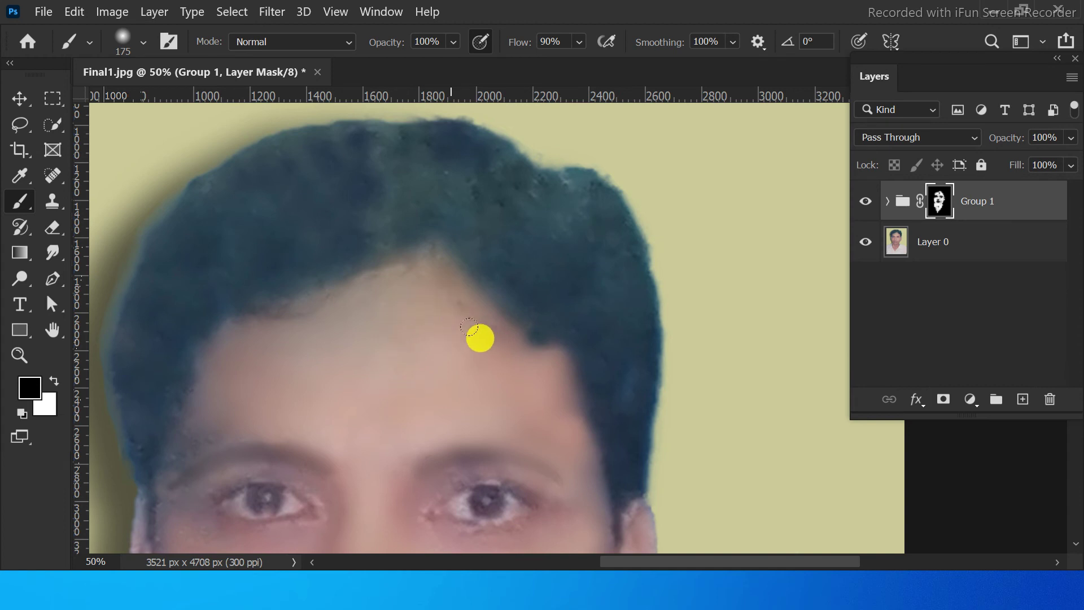
pyautogui.press('x')
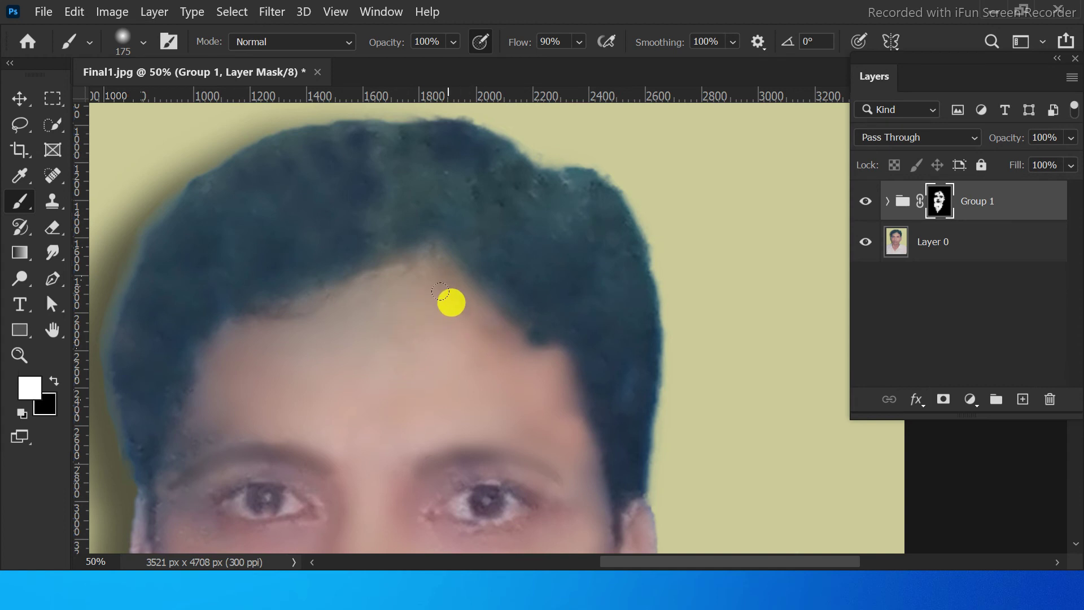
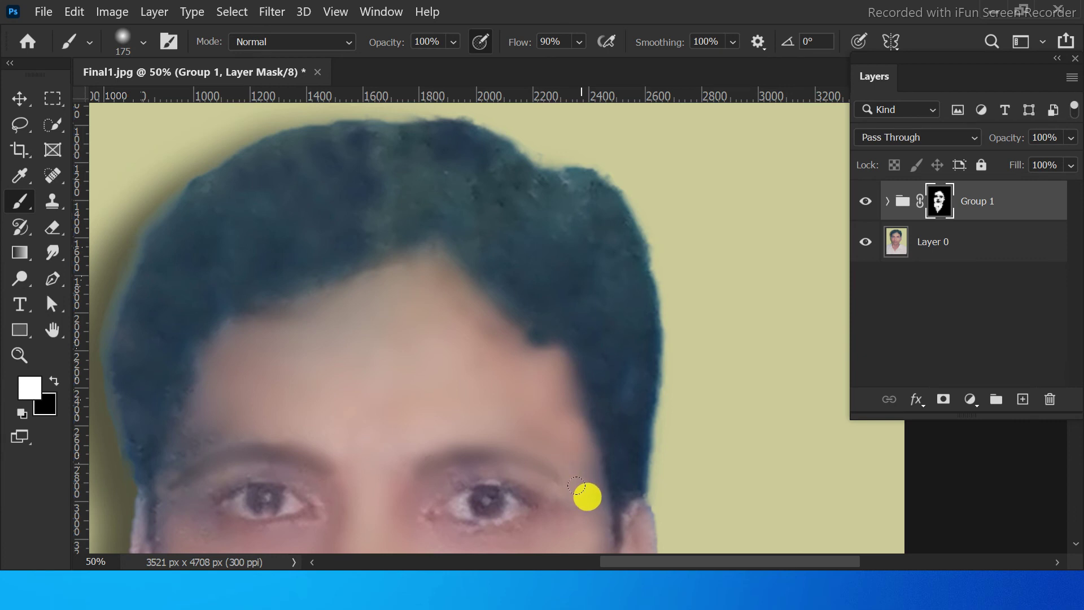
# - Paint black on Group 1's mask over both eyes
pyautogui.moveTo(528, 428); pyautogui.dragTo(571, 324)
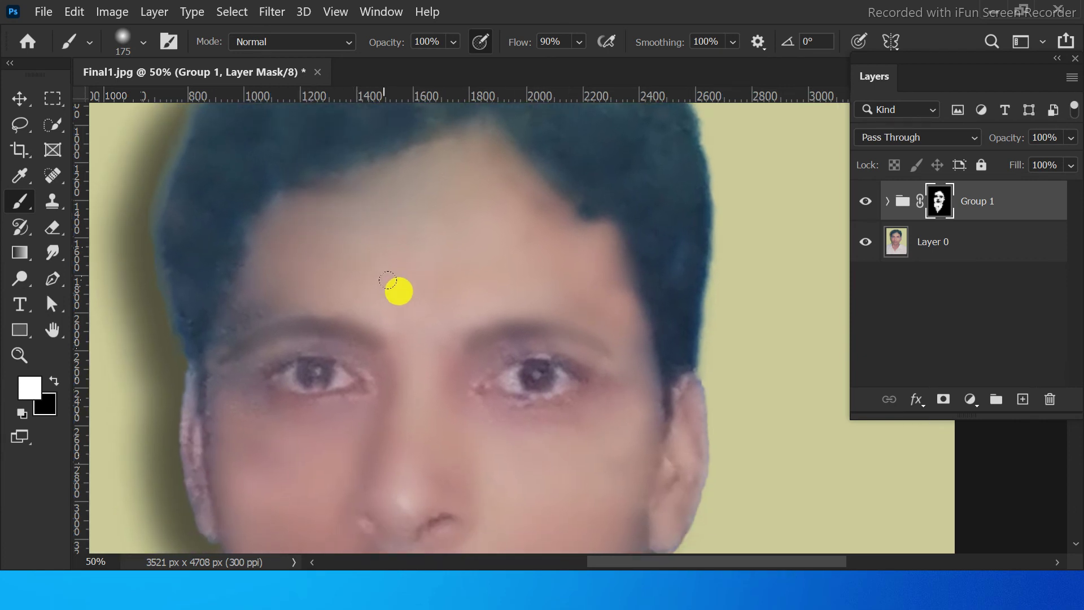
pyautogui.moveTo(389, 281); pyautogui.dragTo(429, 167)
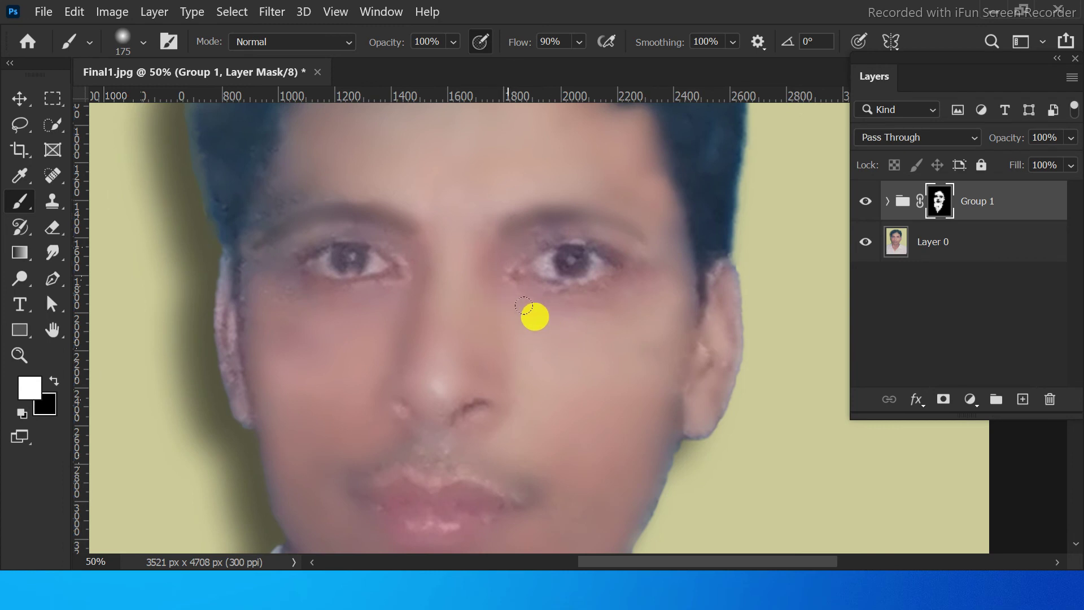
pyautogui.click(603, 309)
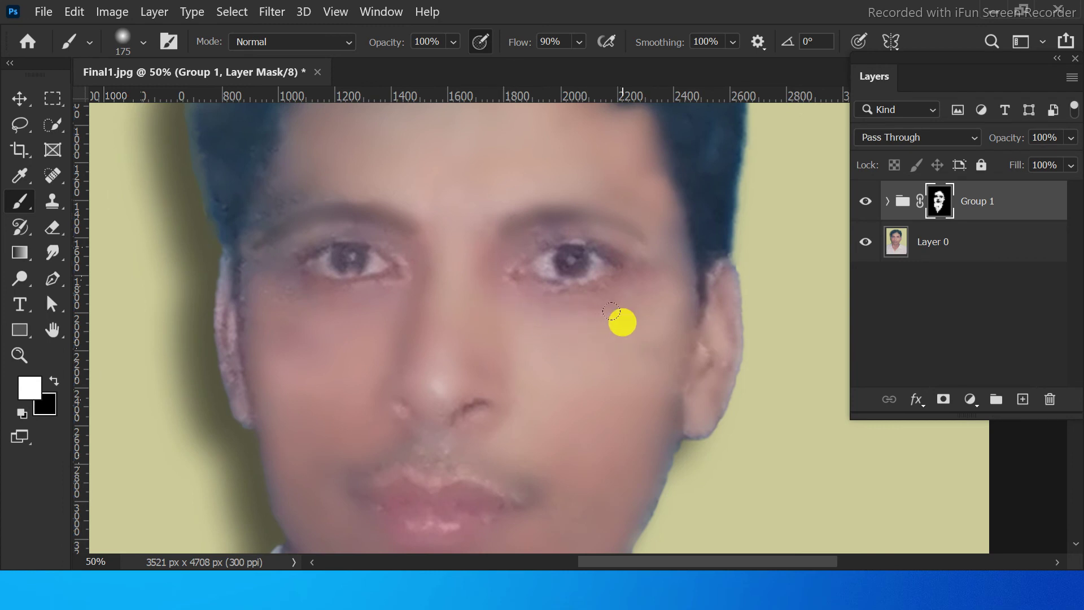
pyautogui.press('x')
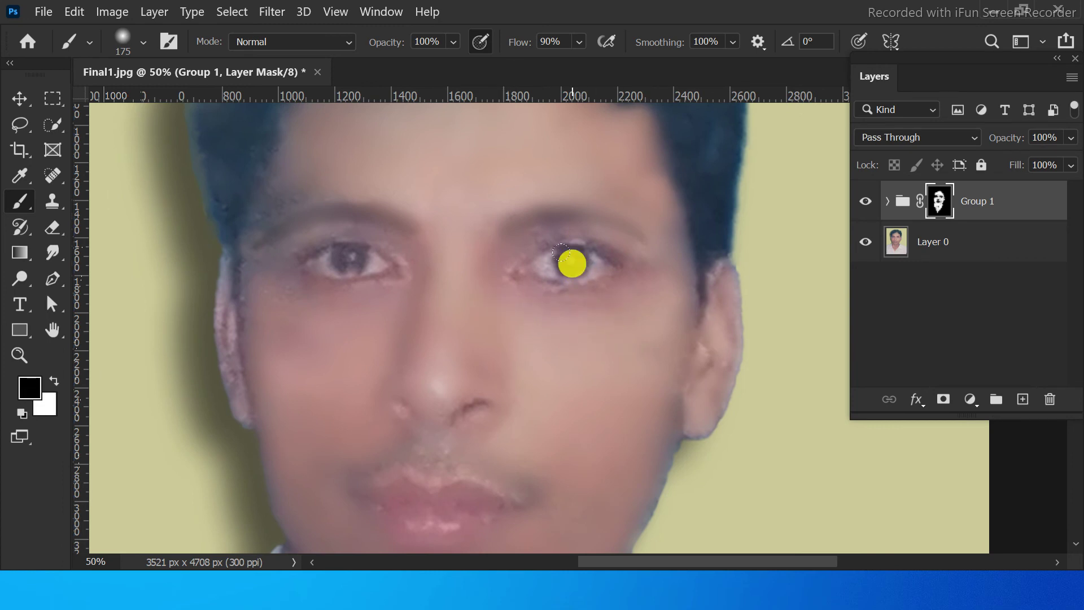
pyautogui.click(561, 250)
pyautogui.click(561, 250)
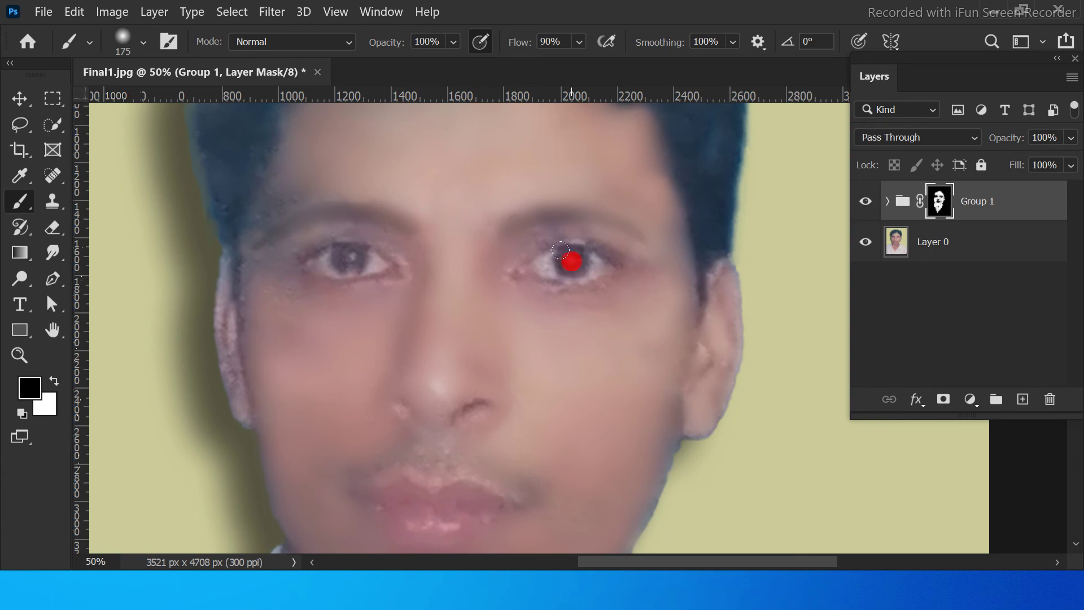
pyautogui.click(340, 248)
pyautogui.click(338, 245)
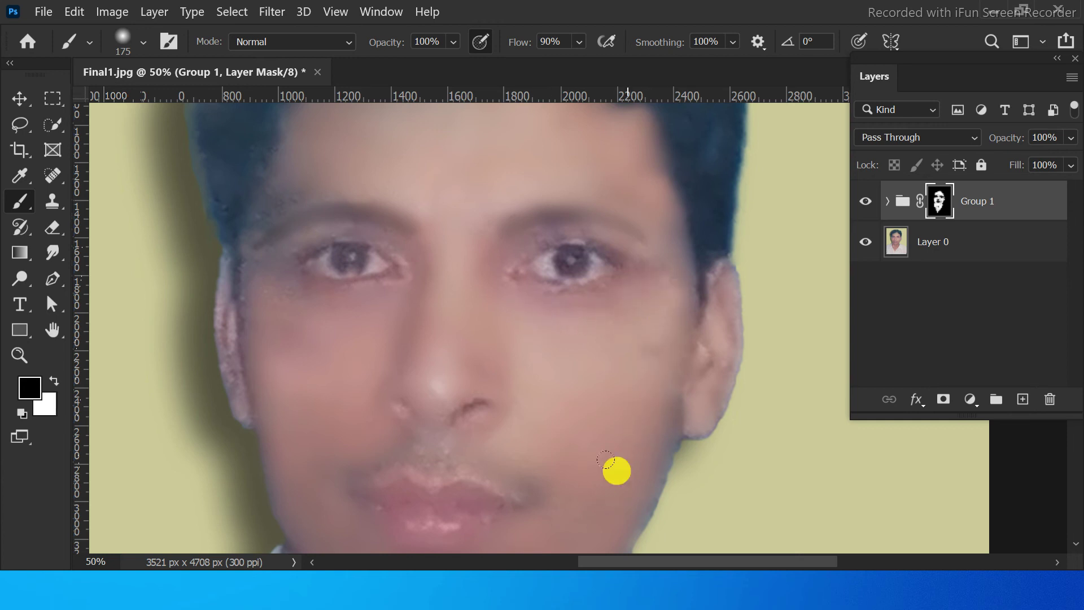
# - Paint the mask over the upper lip area and fit the whole photo on screen
pyautogui.moveTo(593, 472); pyautogui.dragTo(619, 343)
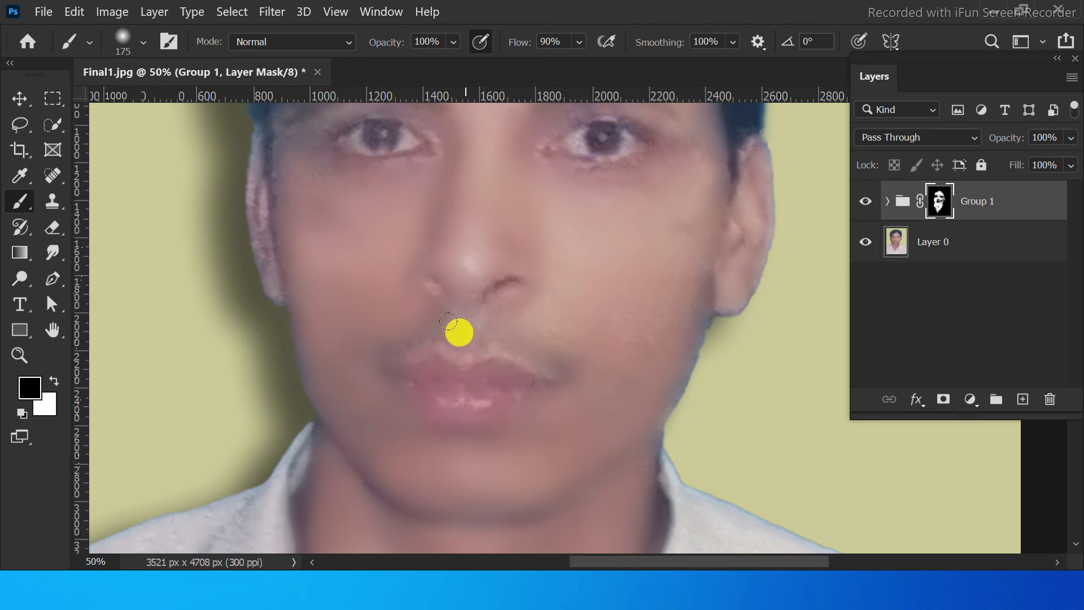
pyautogui.moveTo(449, 322)
pyautogui.mouseDown()
pyautogui.moveTo(395, 350)
pyautogui.moveTo(502, 333)
pyautogui.moveTo(540, 378)
pyautogui.moveTo(510, 410)
pyautogui.mouseUp()
pyautogui.hotkey('ctrl', '0')
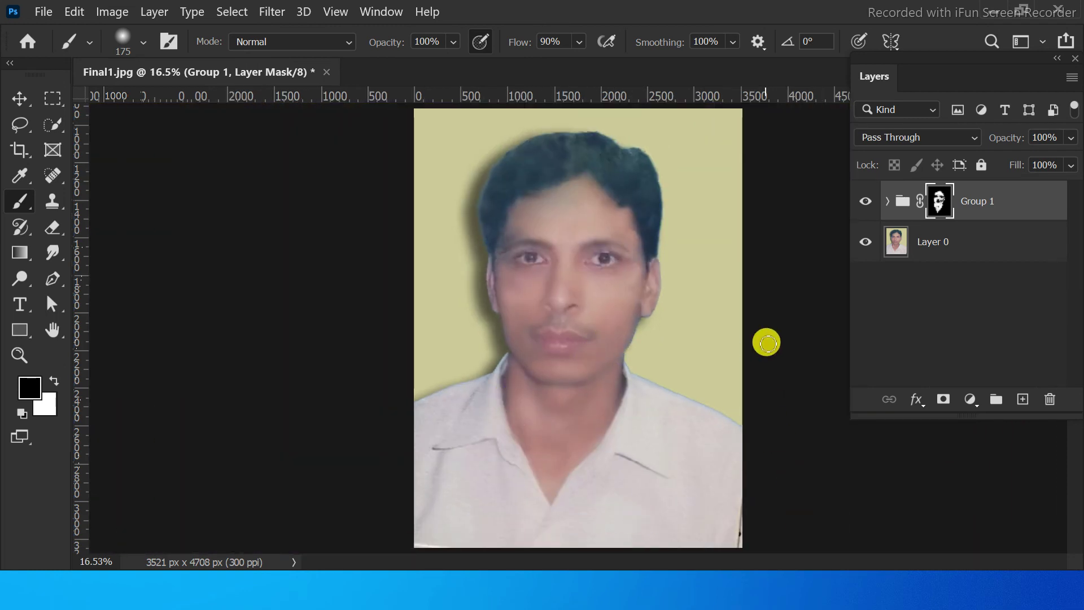
# - Switch between Layer 0 and Group 1's mask, then deselect Group 1 with the Move tool
pyautogui.click(938, 243)
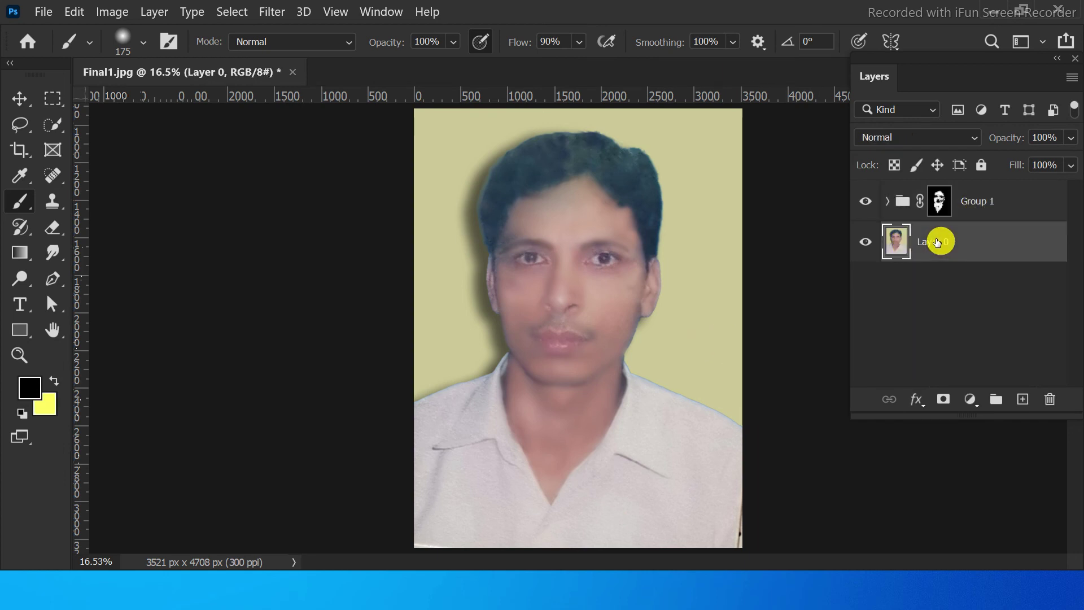
pyautogui.click(987, 202)
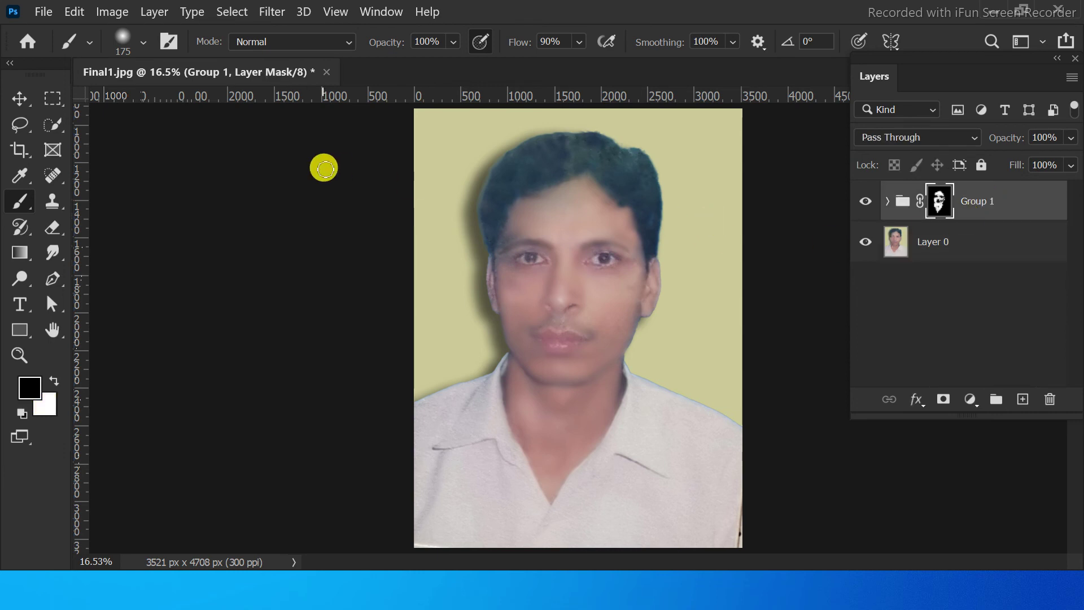
pyautogui.click(20, 99)
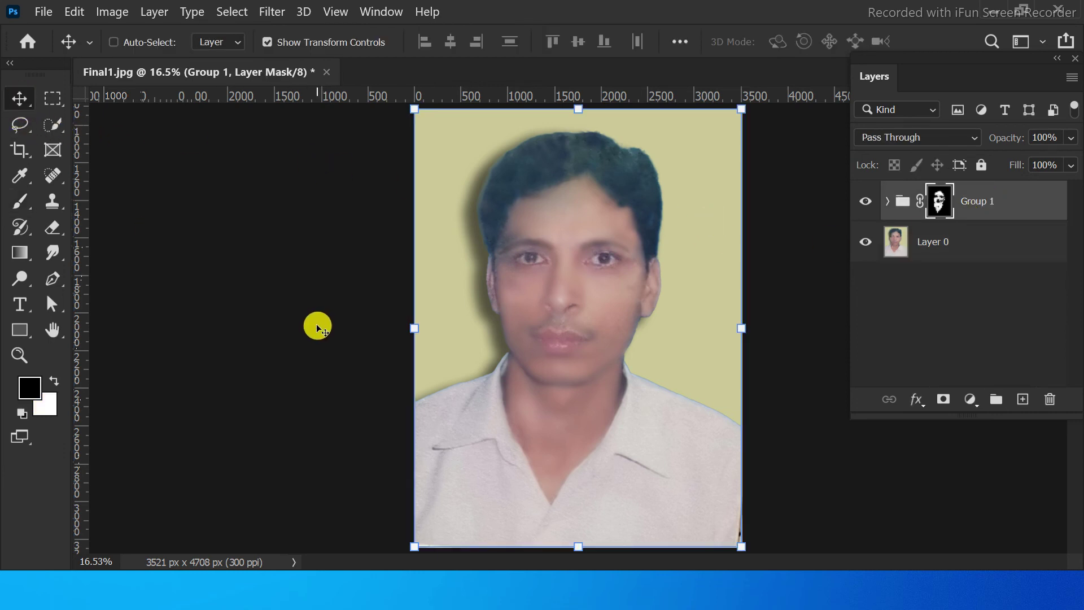
pyautogui.click(881, 323)
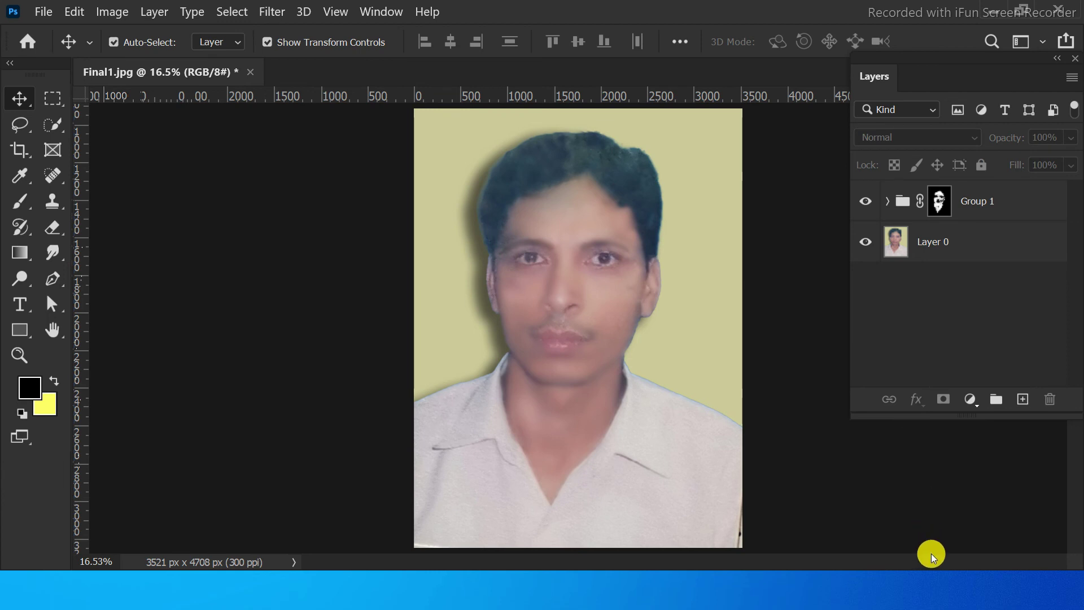
# - Zoom in on the shirt collar, then set the Pen tool to Path mode
pyautogui.hotkey('ctrl', '+')
pyautogui.hotkey('ctrl', '+')
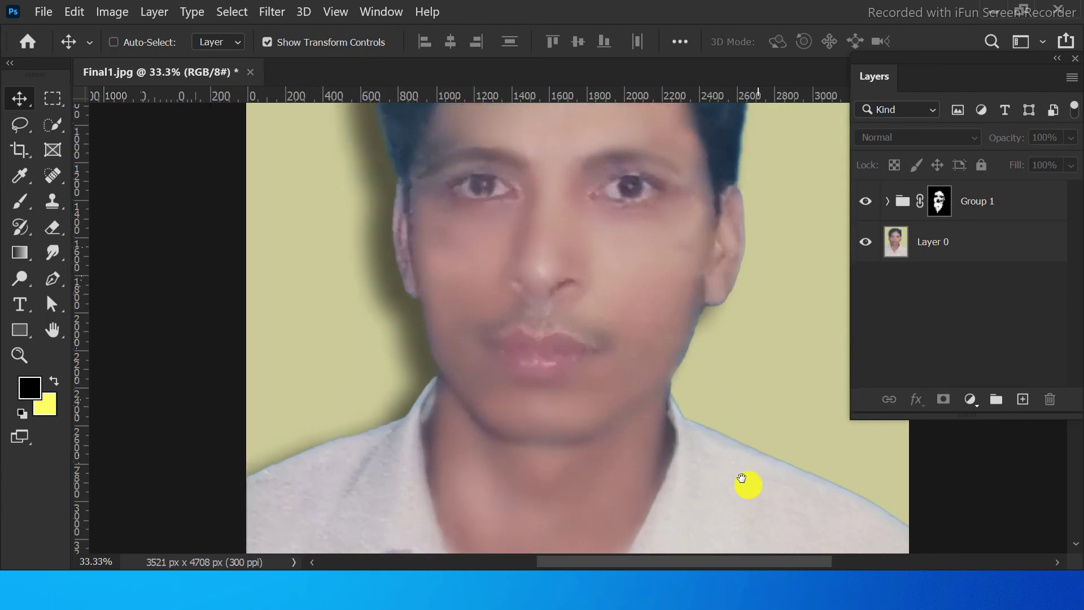
pyautogui.moveTo(750, 484); pyautogui.dragTo(621, 302)
pyautogui.hotkey('ctrl', '-')
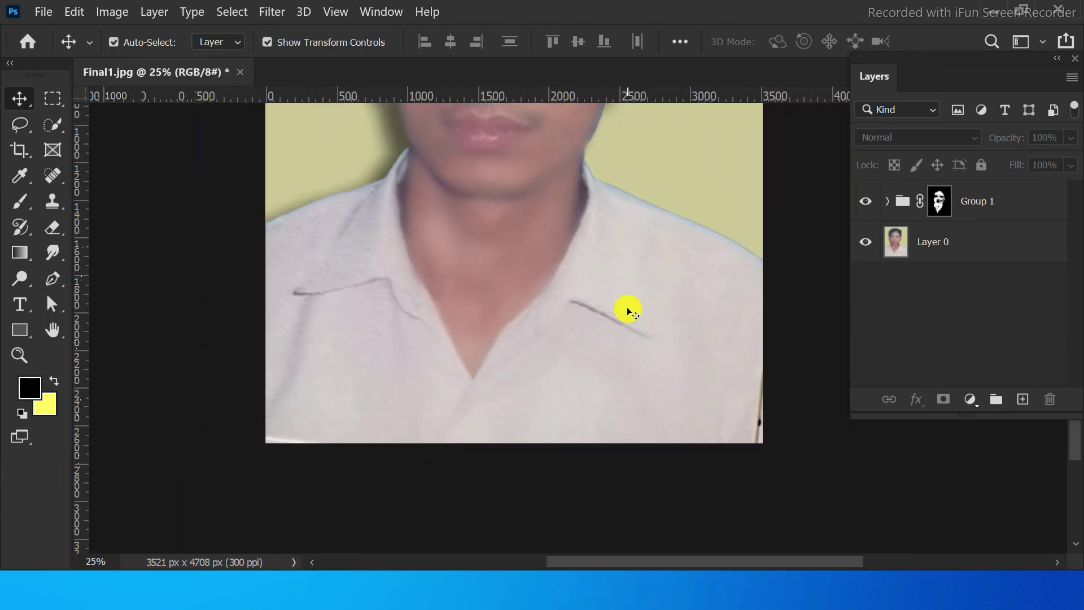
pyautogui.click(267, 225)
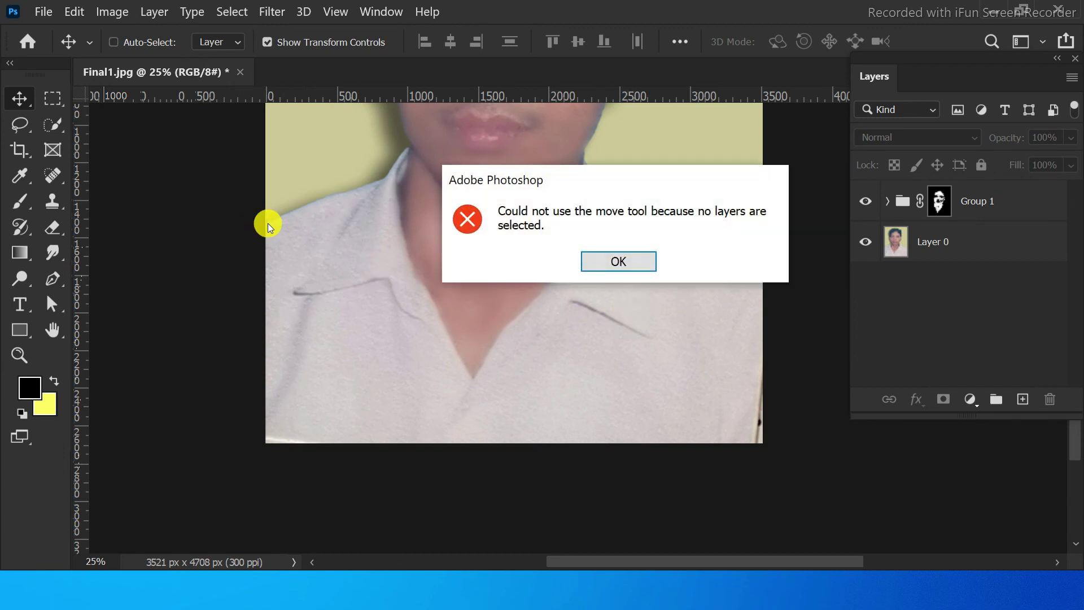
pyautogui.click(620, 260)
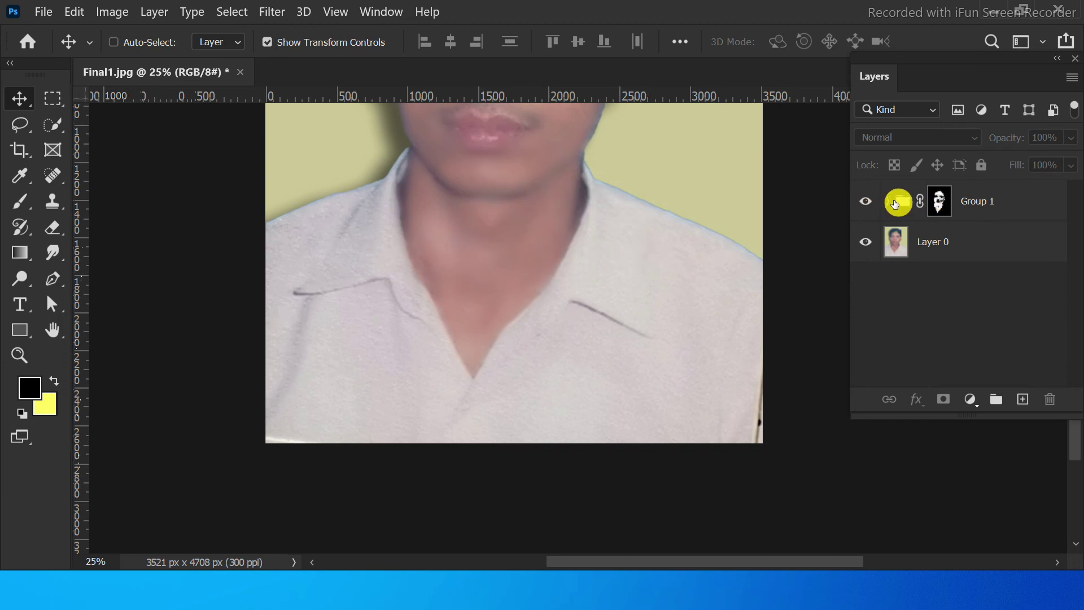
pyautogui.click(895, 204)
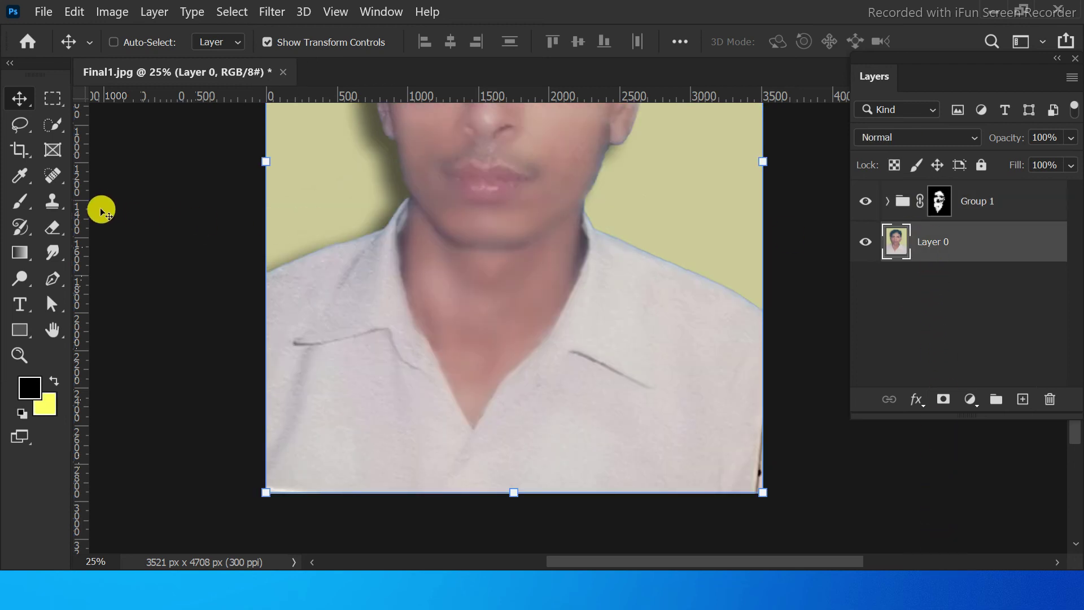
pyautogui.click(54, 278)
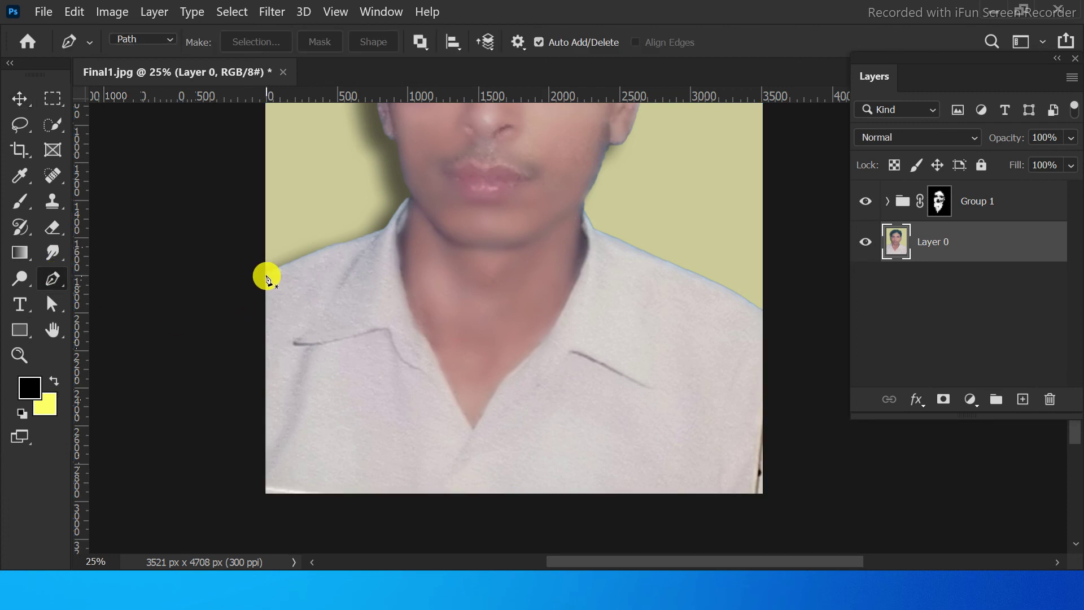
# - Start the shirt path at the photo's left edge and trace the left shoulder to the neck
pyautogui.hotkey('ctrl', '+')
pyautogui.moveTo(225, 267); pyautogui.dragTo(381, 385)
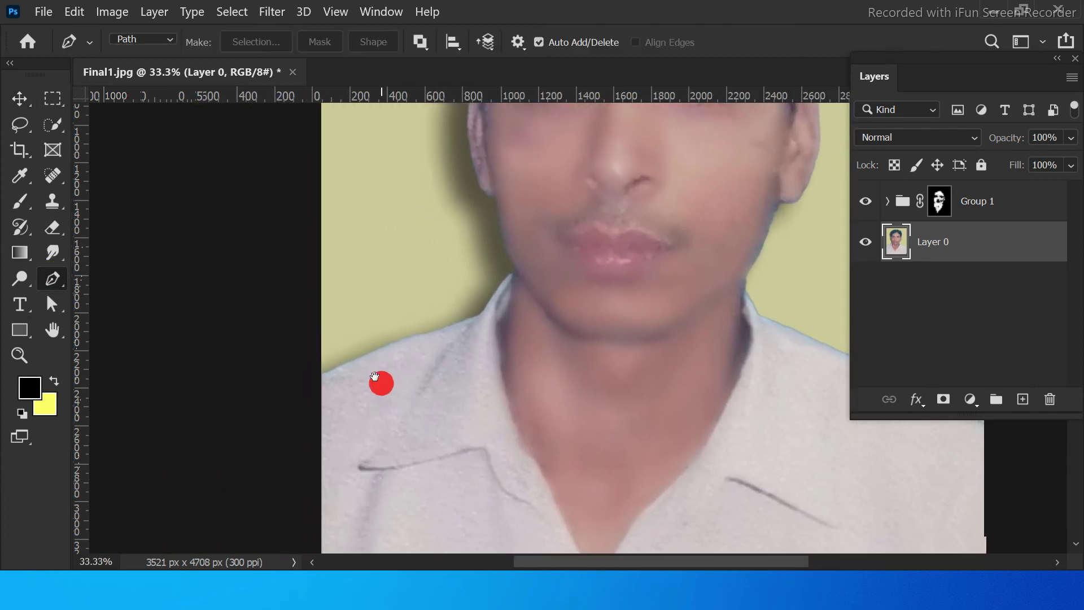
pyautogui.hotkey('ctrl', '+')
pyautogui.moveTo(293, 444); pyautogui.dragTo(354, 356)
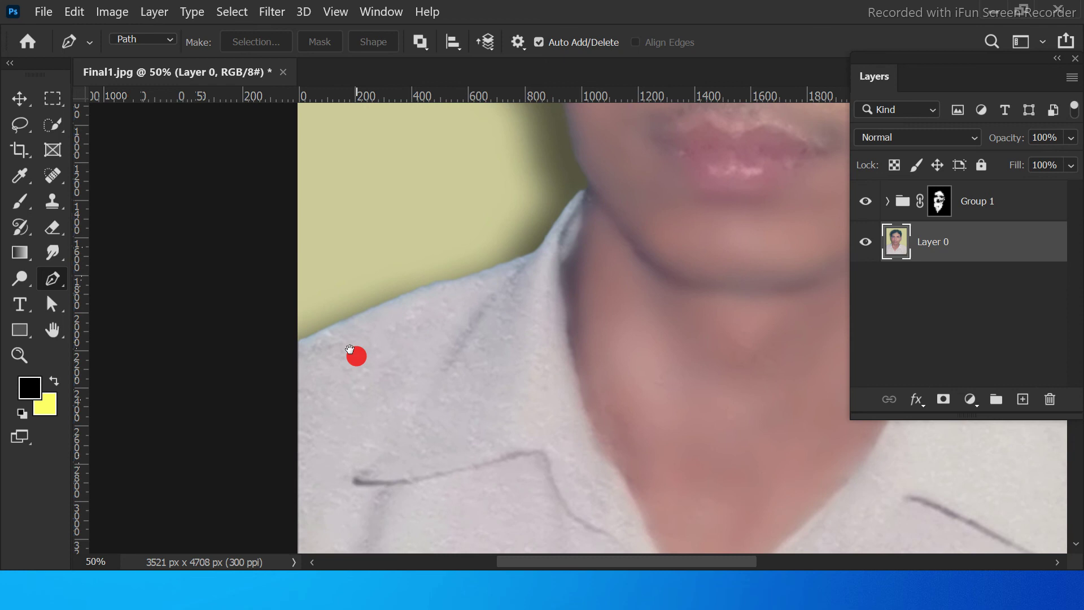
pyautogui.click(298, 342)
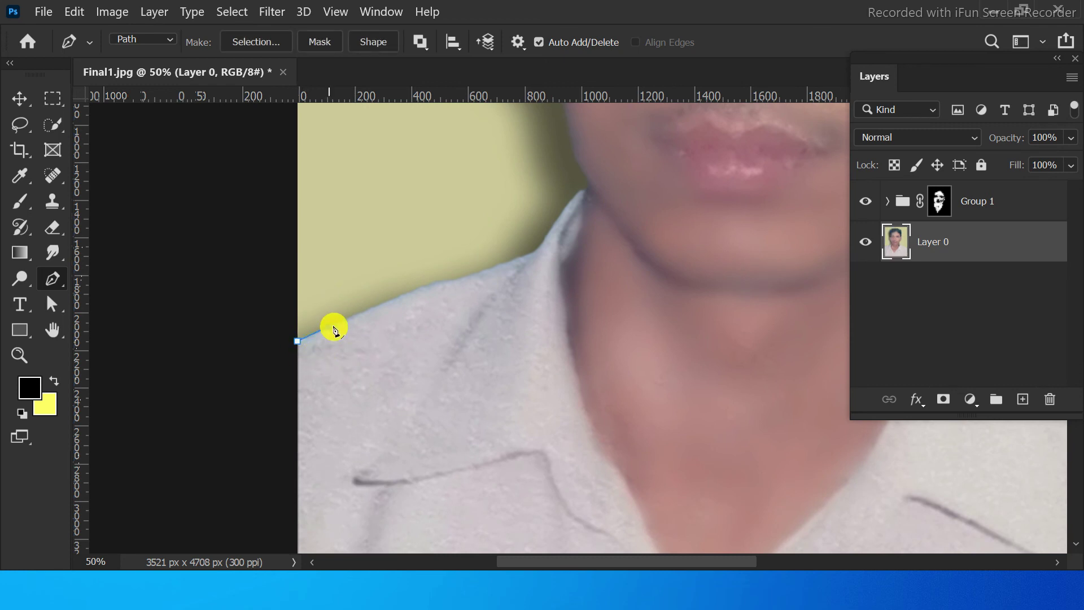
pyautogui.click(328, 327)
pyautogui.click(370, 308)
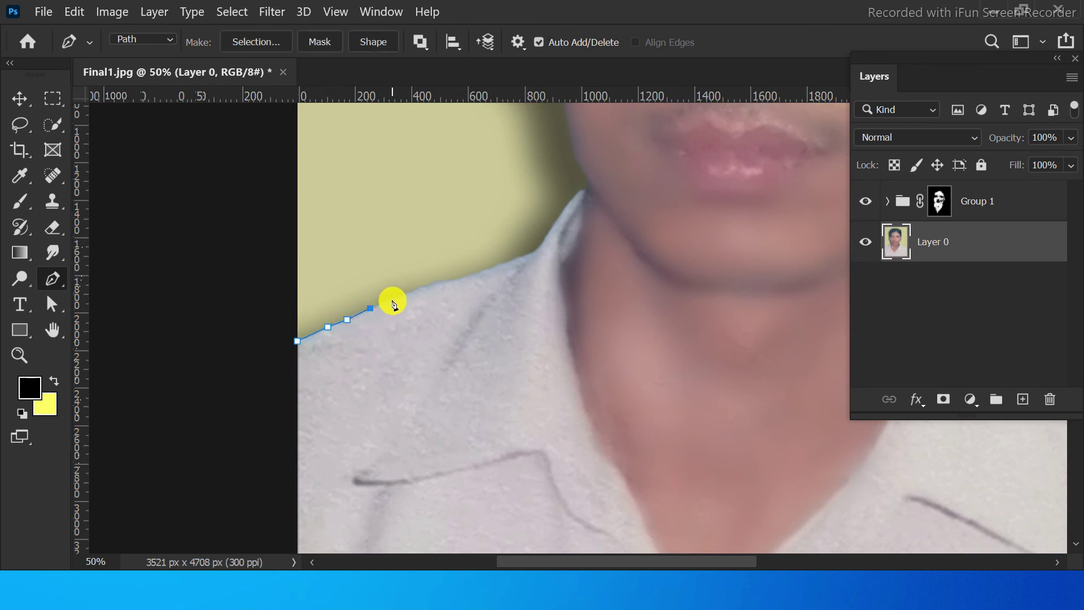
pyautogui.click(417, 289)
pyautogui.click(438, 282)
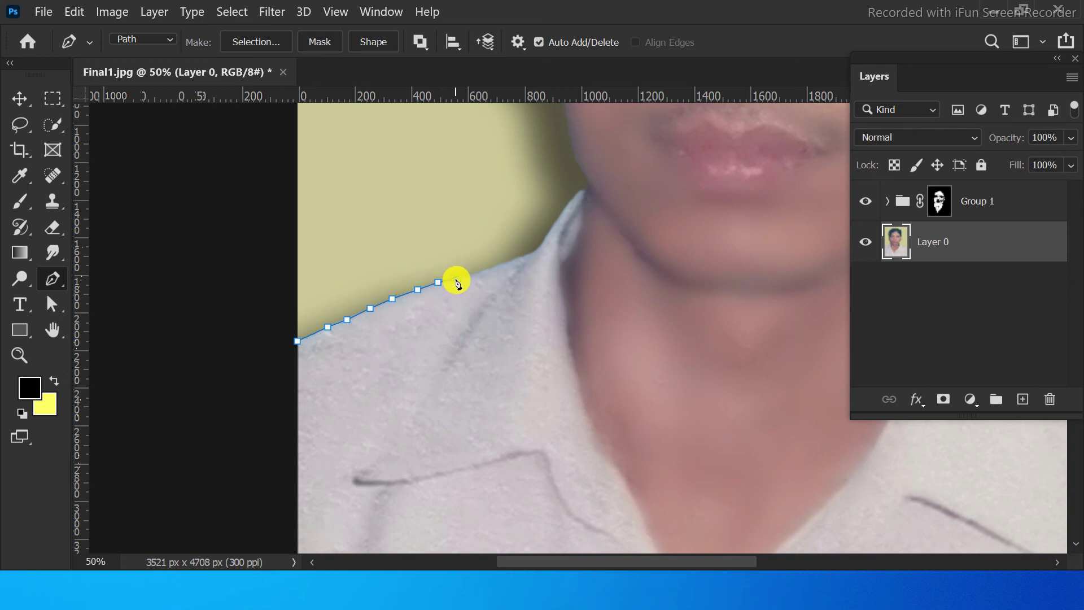
pyautogui.click(473, 272)
pyautogui.click(509, 261)
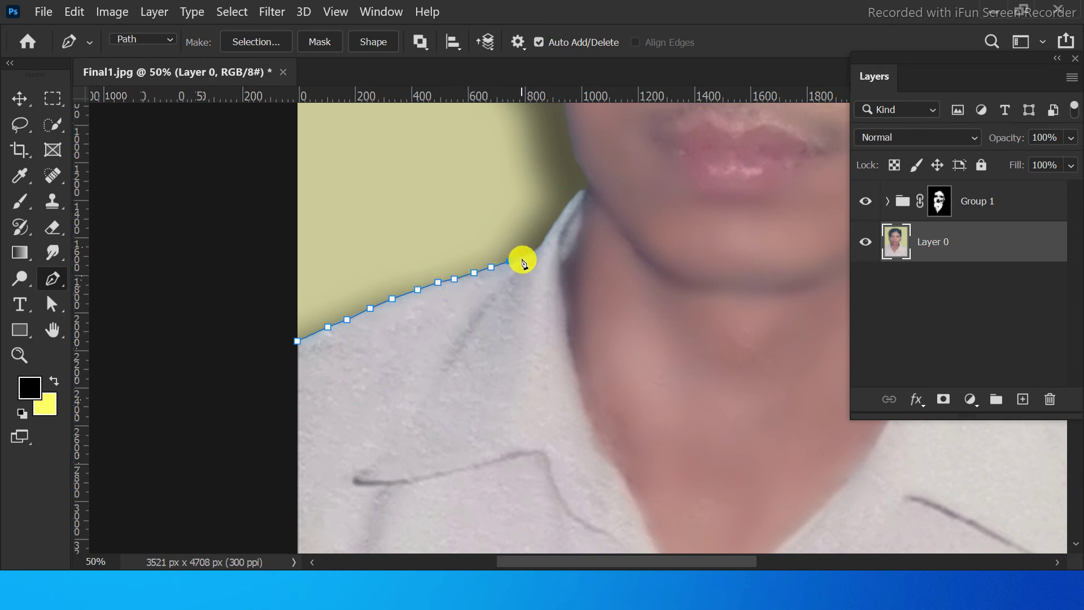
pyautogui.click(537, 251)
# - Trace the path along the left collar and neck edge down to the V-neck's bottom
pyautogui.moveTo(564, 235); pyautogui.dragTo(519, 309)
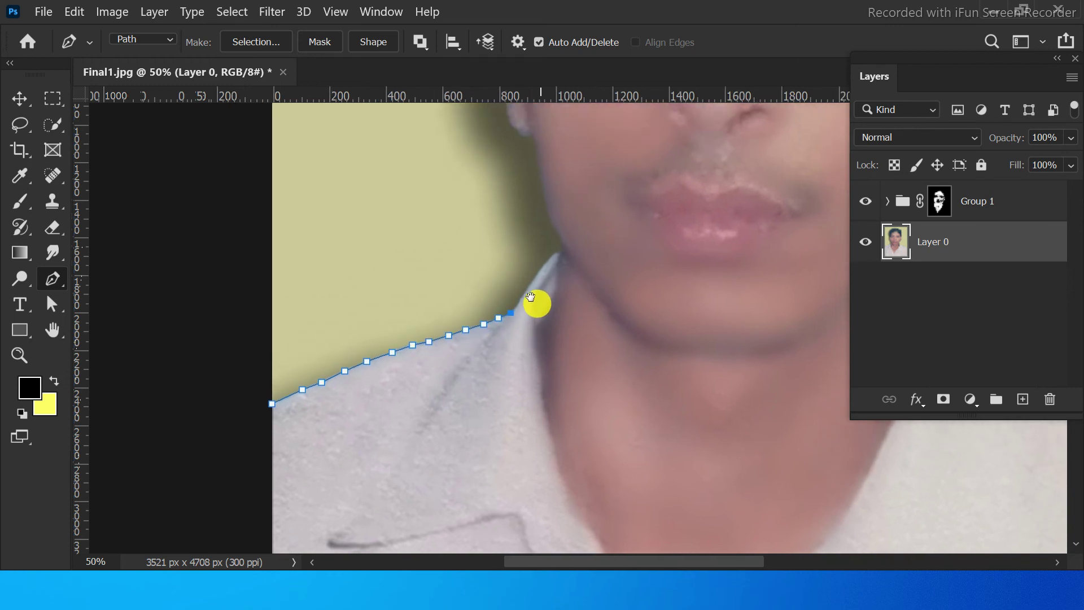
pyautogui.click(518, 305)
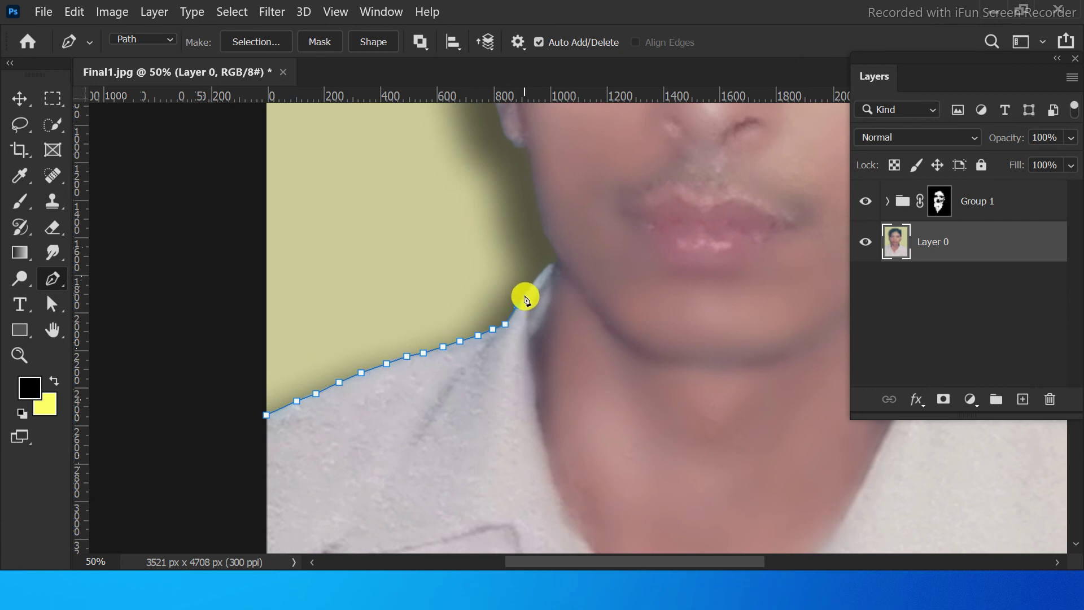
pyautogui.click(548, 263)
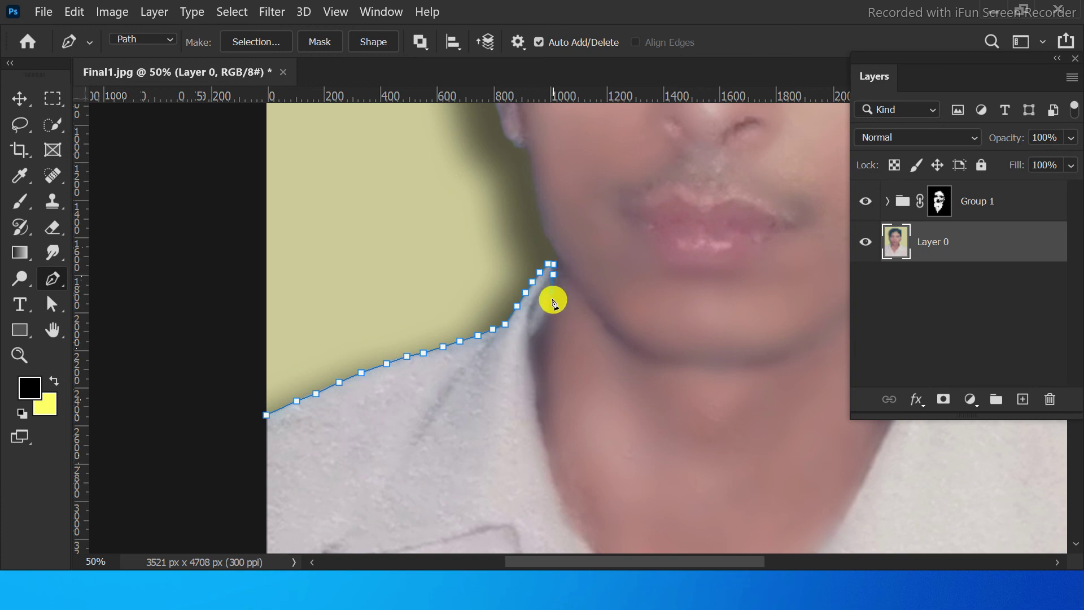
pyautogui.click(551, 290)
pyautogui.click(550, 301)
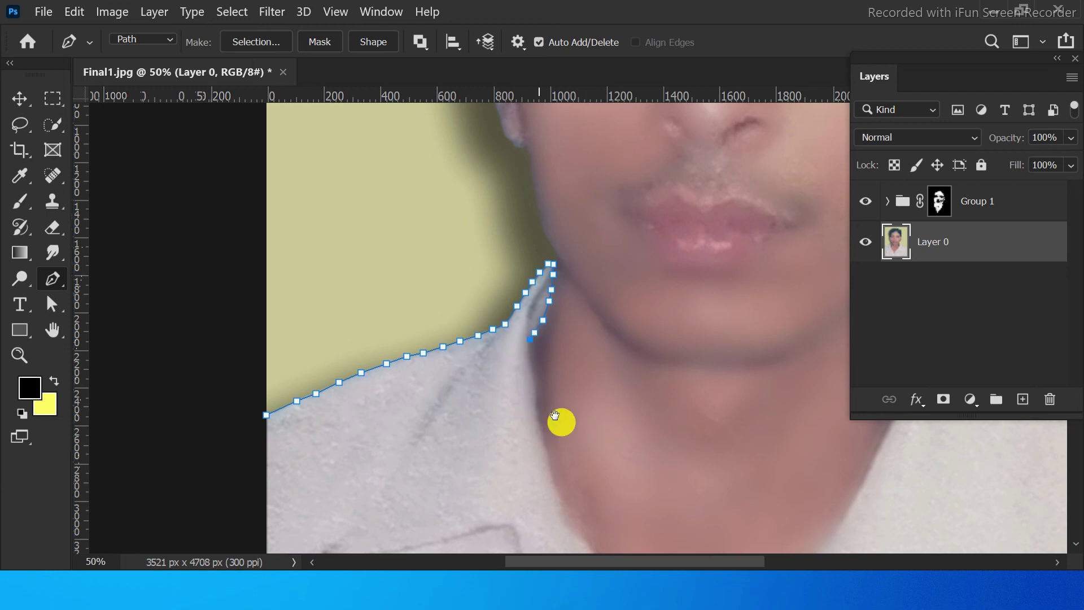
pyautogui.moveTo(561, 421); pyautogui.dragTo(525, 341)
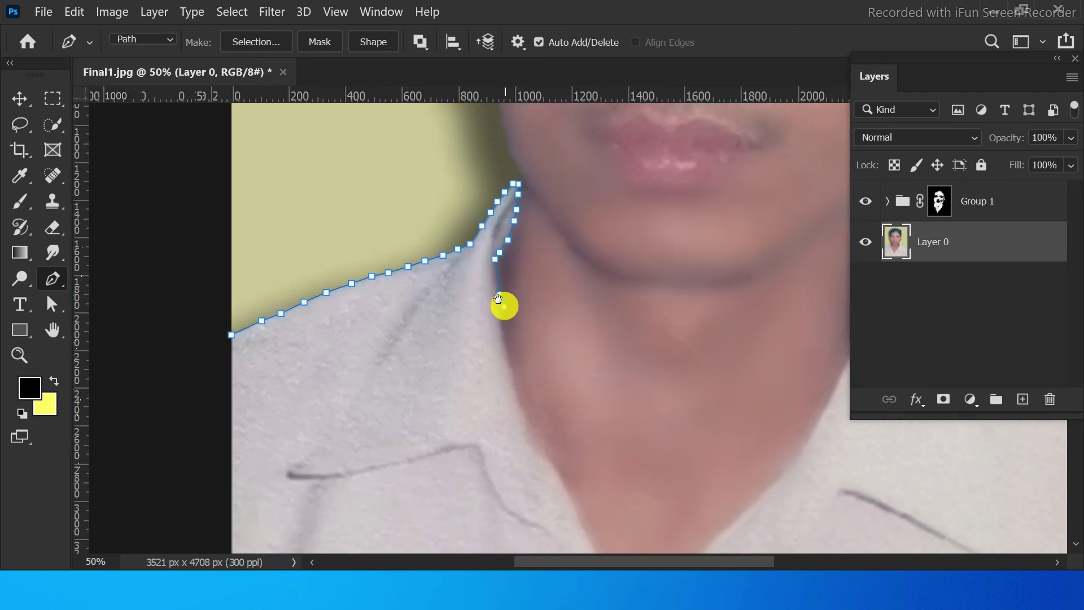
pyautogui.click(501, 300)
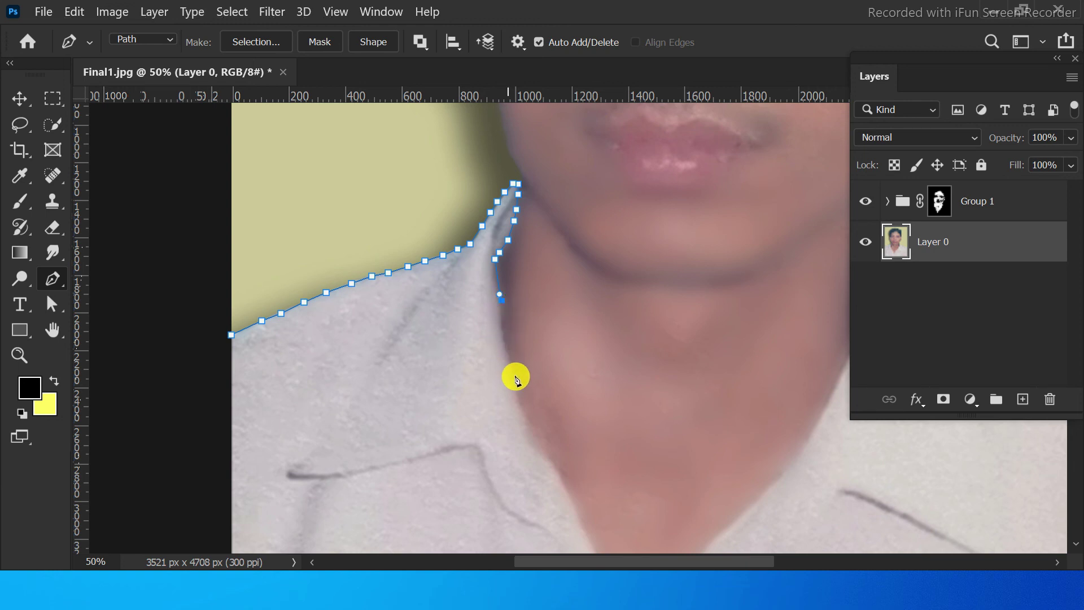
pyautogui.click(521, 417)
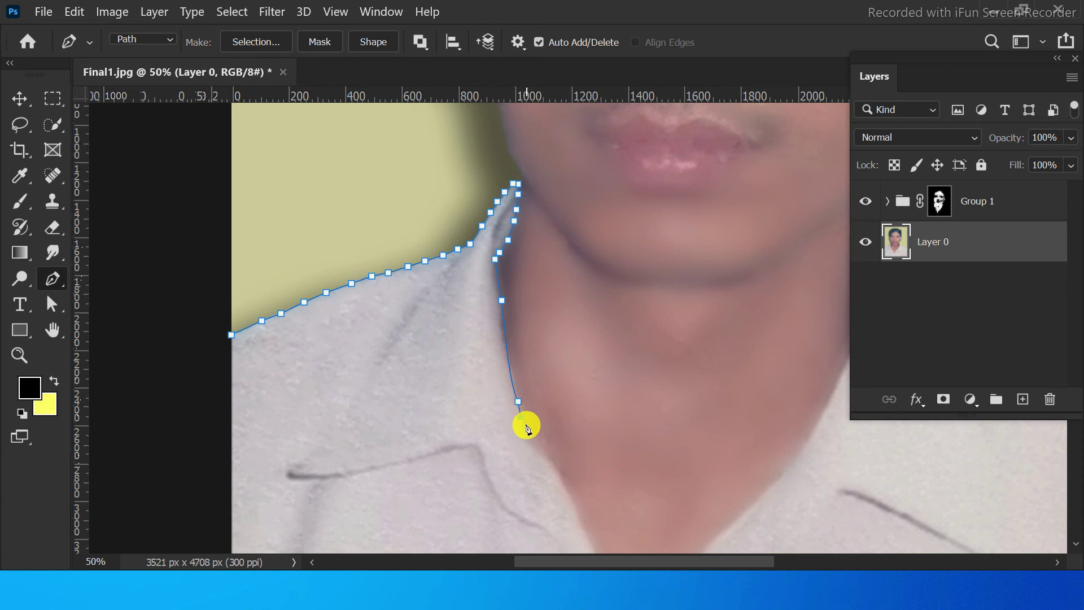
pyautogui.click(533, 440)
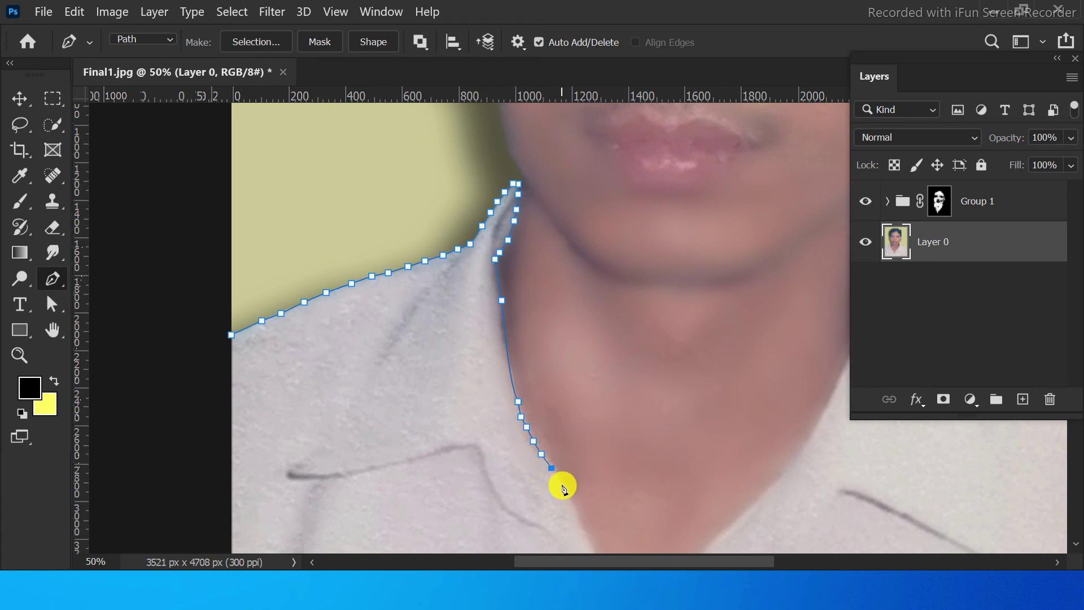
pyautogui.moveTo(570, 496); pyautogui.dragTo(516, 331)
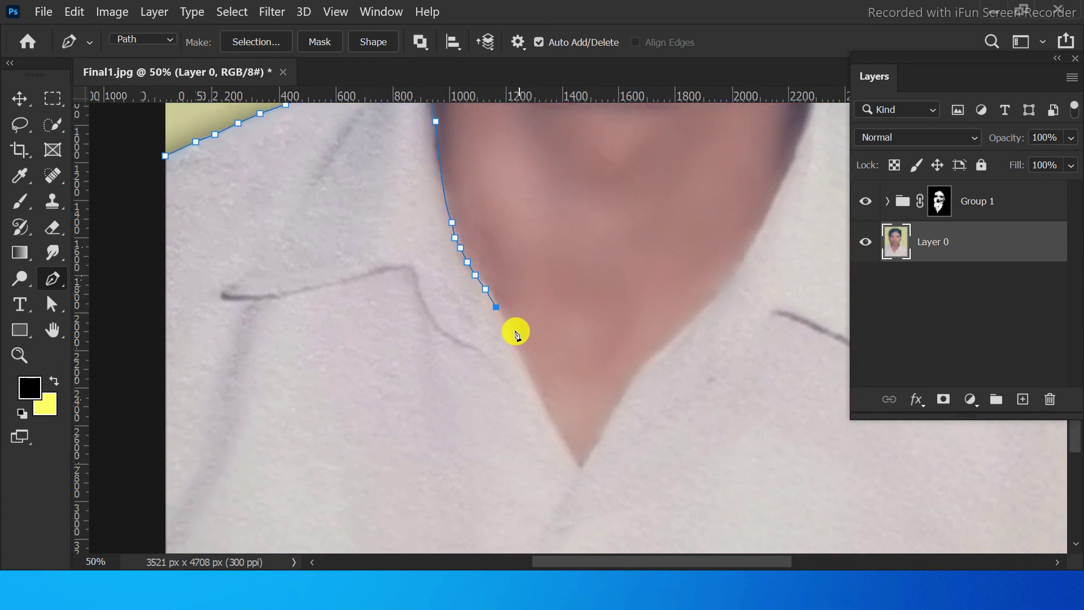
pyautogui.click(506, 325)
pyautogui.click(516, 351)
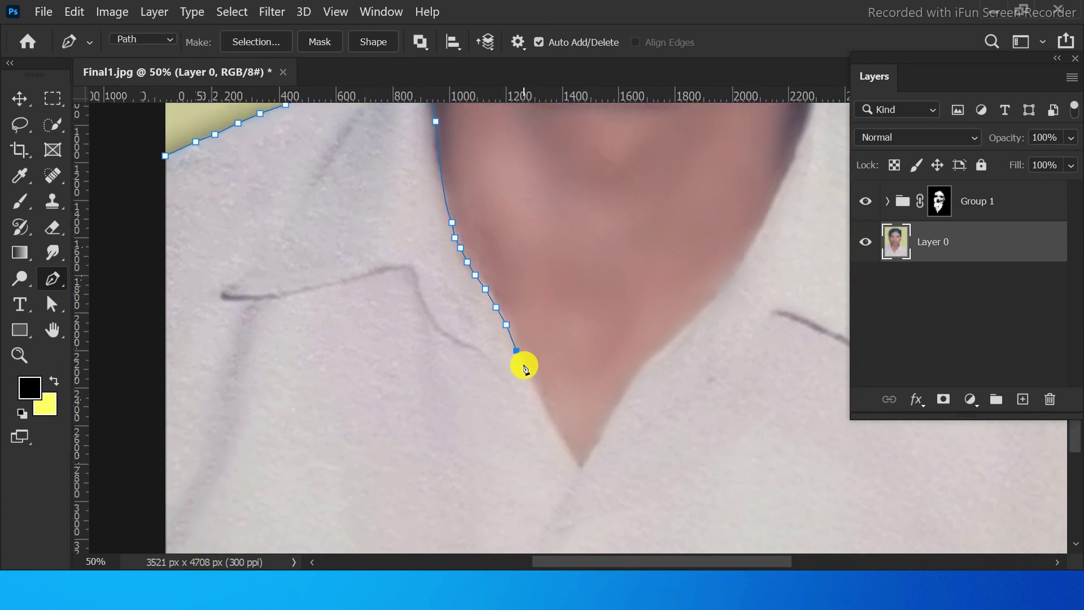
pyautogui.click(537, 394)
pyautogui.click(552, 419)
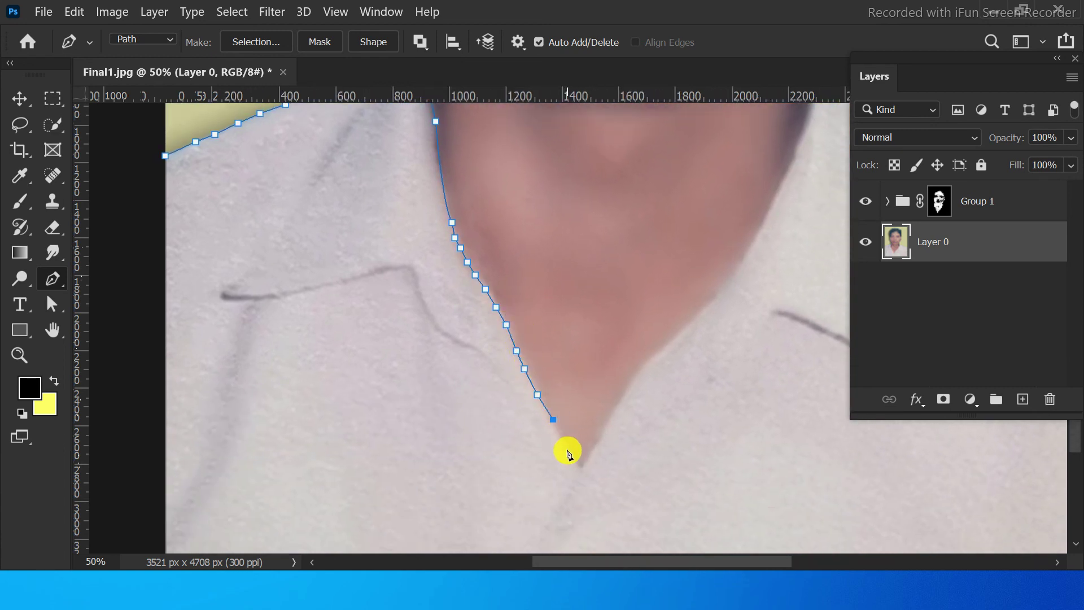
pyautogui.click(568, 443)
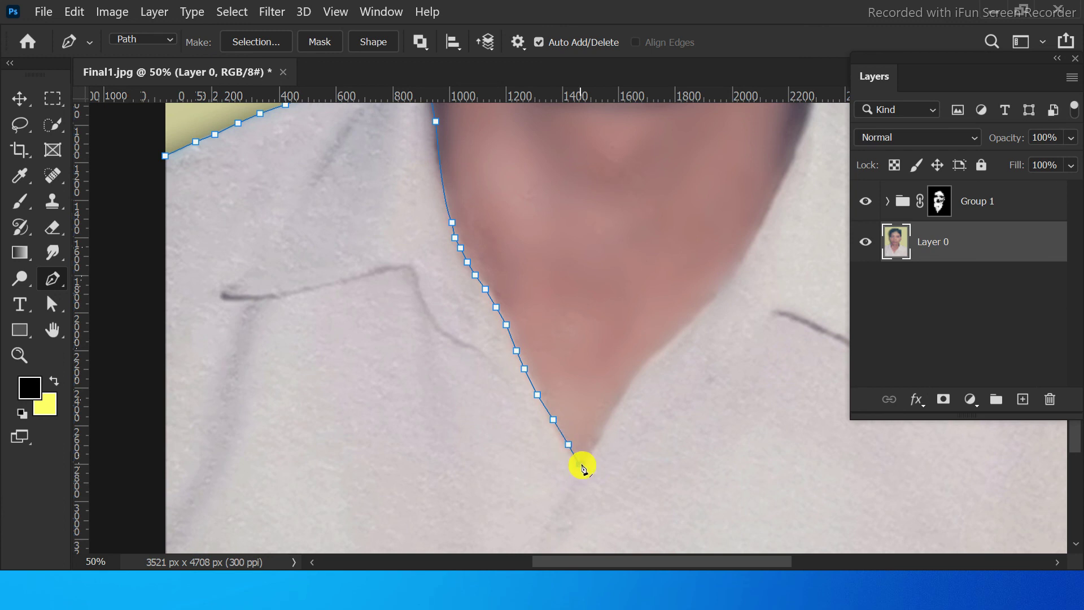
pyautogui.click(579, 463)
# - Trace up the V-neck's right side and right neck edge to the right collar tip
pyautogui.click(603, 429)
pyautogui.click(613, 409)
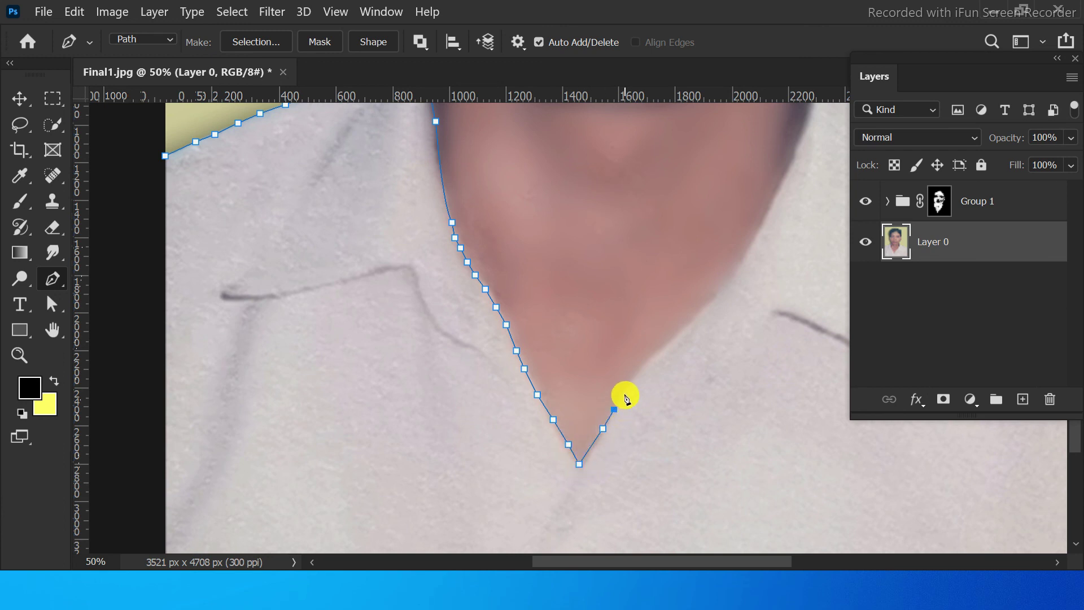
pyautogui.click(625, 389)
pyautogui.click(636, 370)
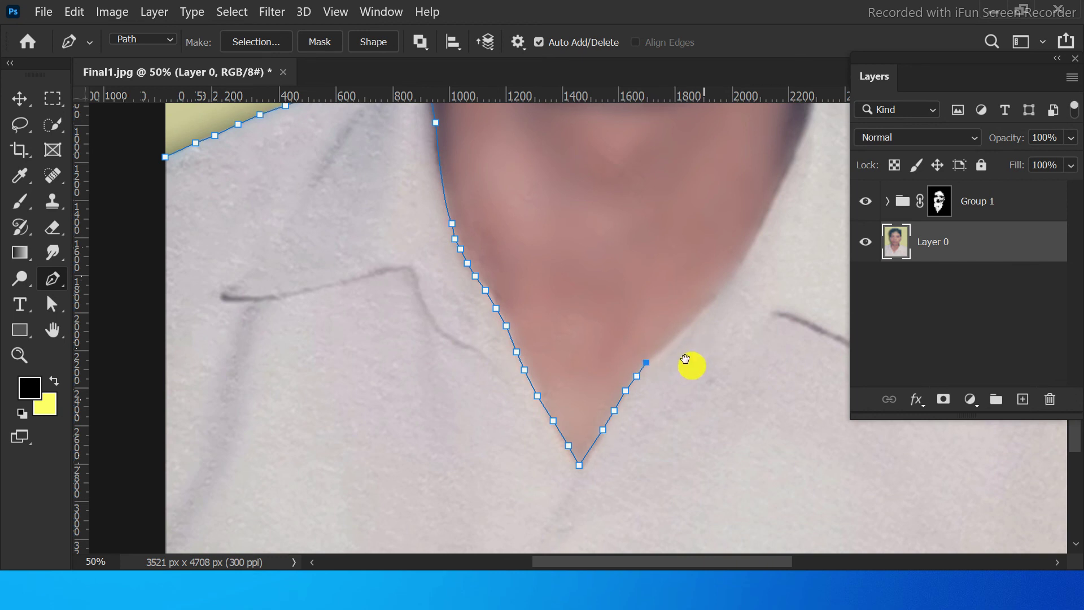
pyautogui.moveTo(690, 365); pyautogui.dragTo(564, 503)
pyautogui.click(547, 485)
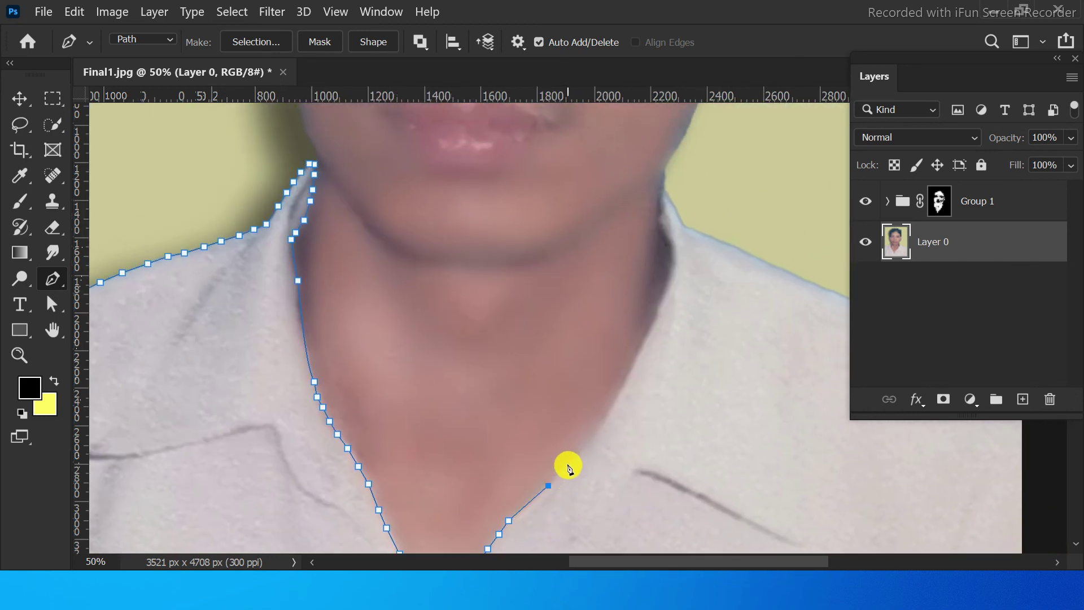
pyautogui.click(568, 463)
pyautogui.click(585, 443)
pyautogui.click(604, 419)
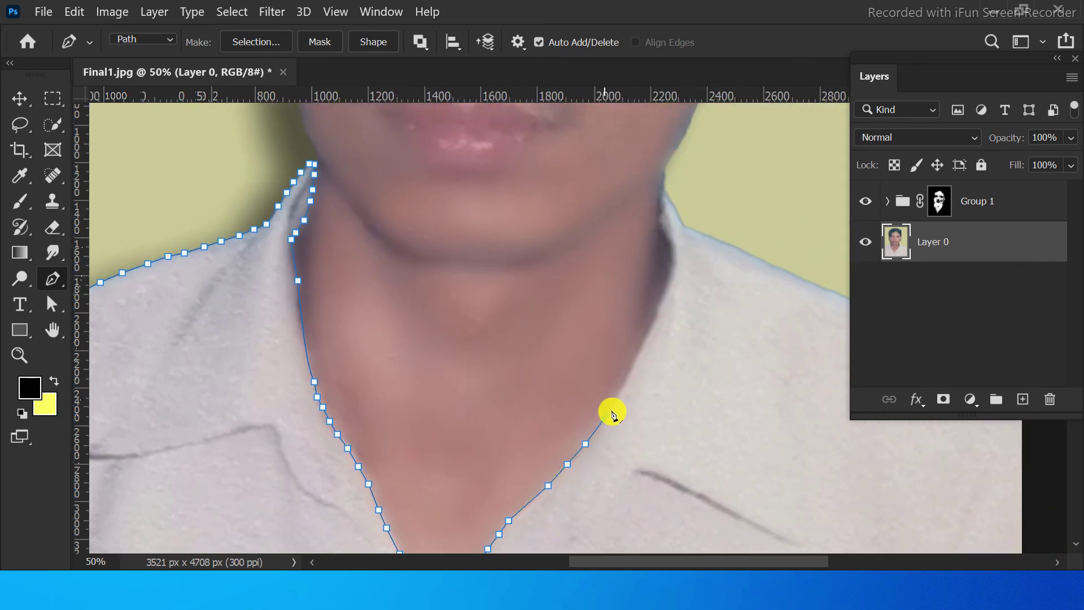
pyautogui.click(617, 396)
pyautogui.click(626, 375)
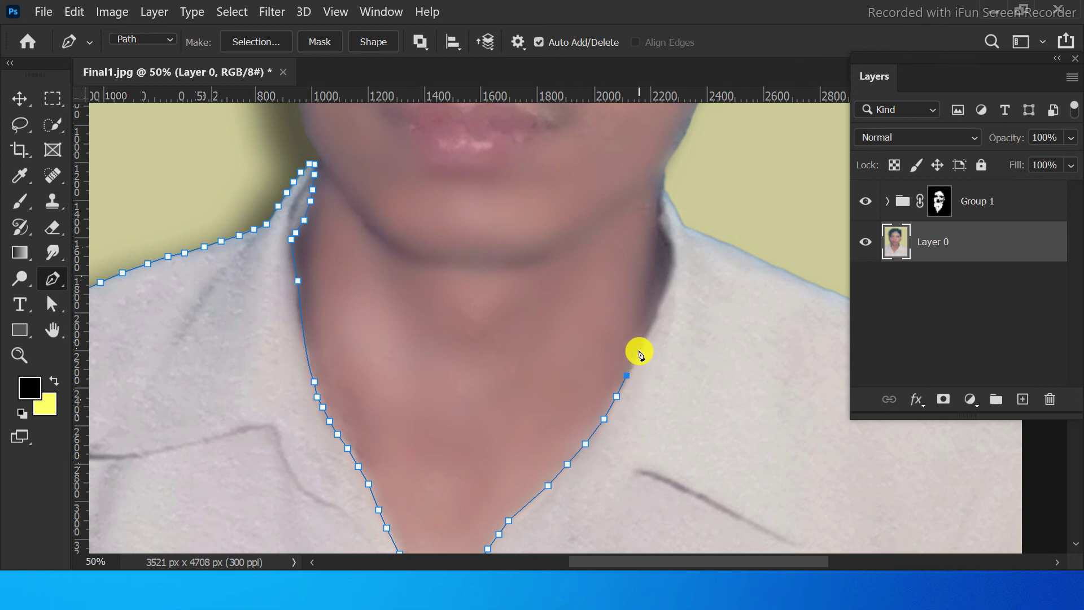
pyautogui.click(639, 350)
pyautogui.click(656, 310)
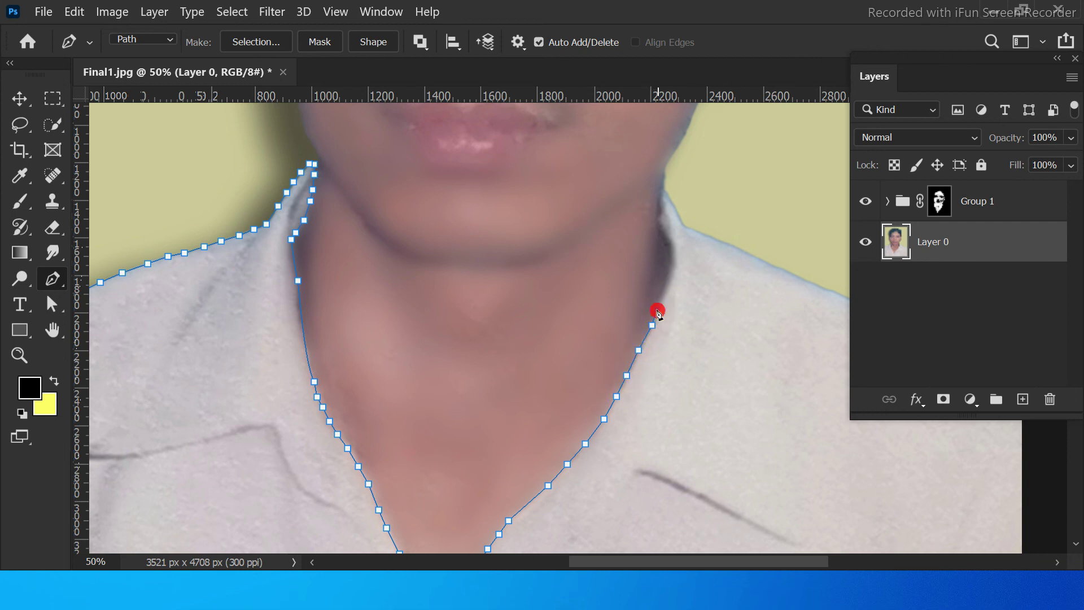
pyautogui.scroll(2, 687, 291)
pyautogui.click(662, 323)
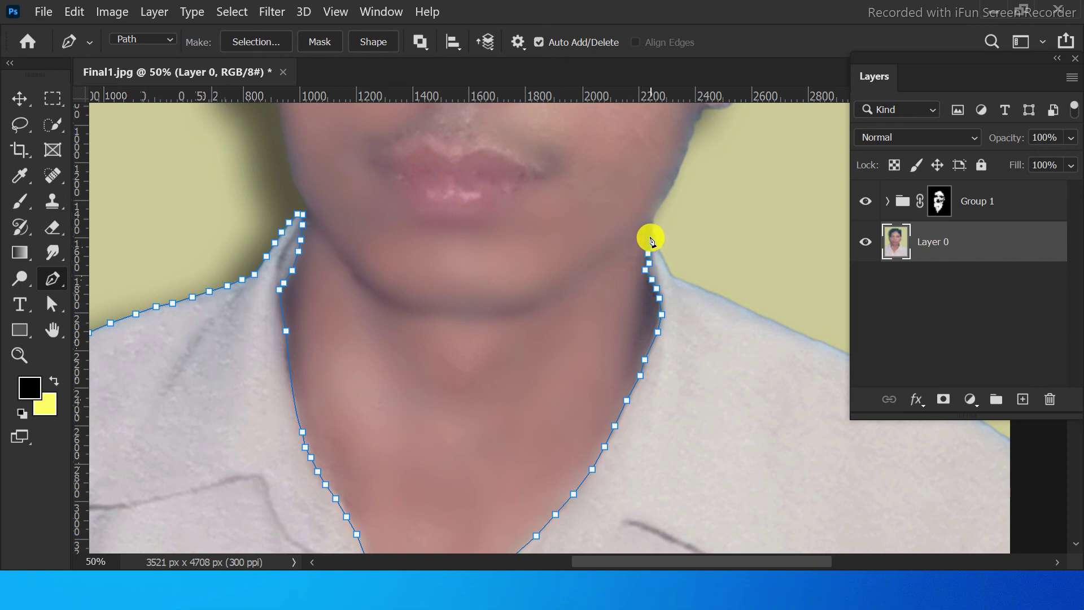
pyautogui.hscroll(2, 697, 271)
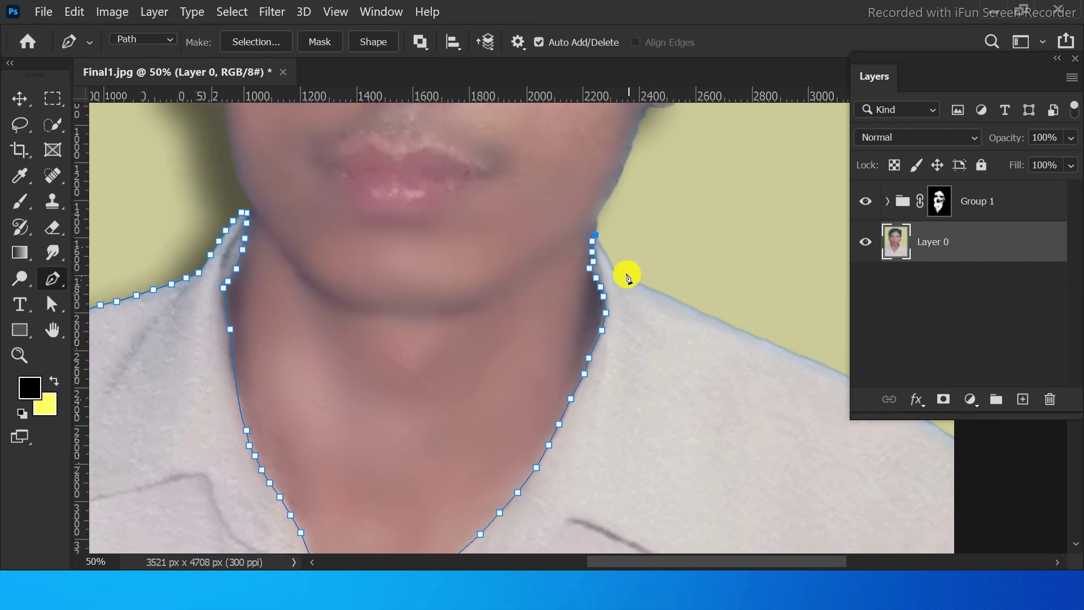
pyautogui.click(617, 274)
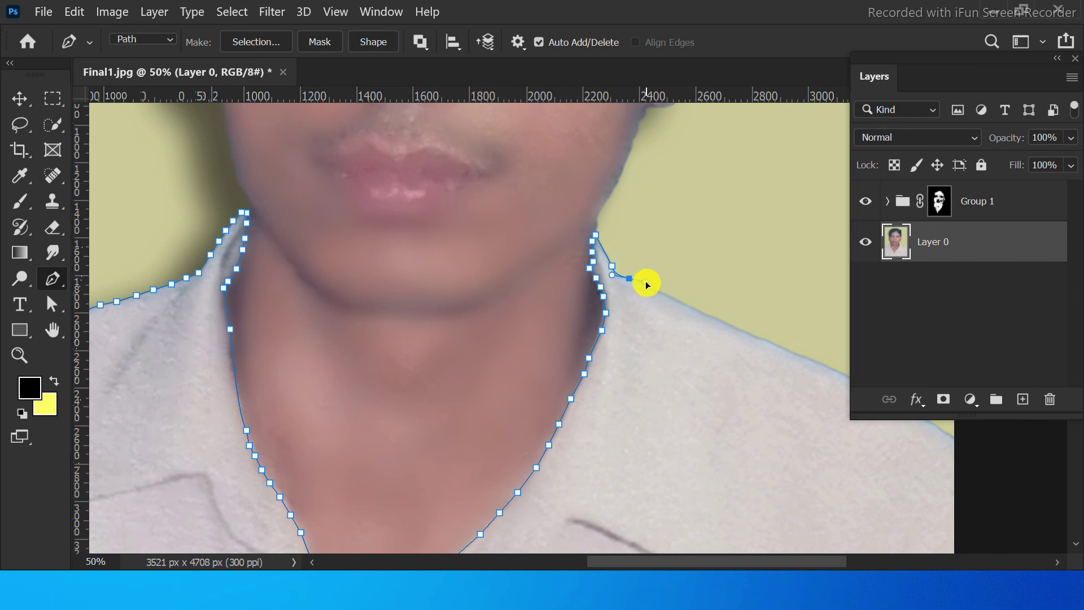
pyautogui.moveTo(647, 285); pyautogui.dragTo(647, 286)
# - Trace the right shoulder, add the bottom corners, and close the path at its start
pyautogui.moveTo(702, 351); pyautogui.dragTo(512, 295)
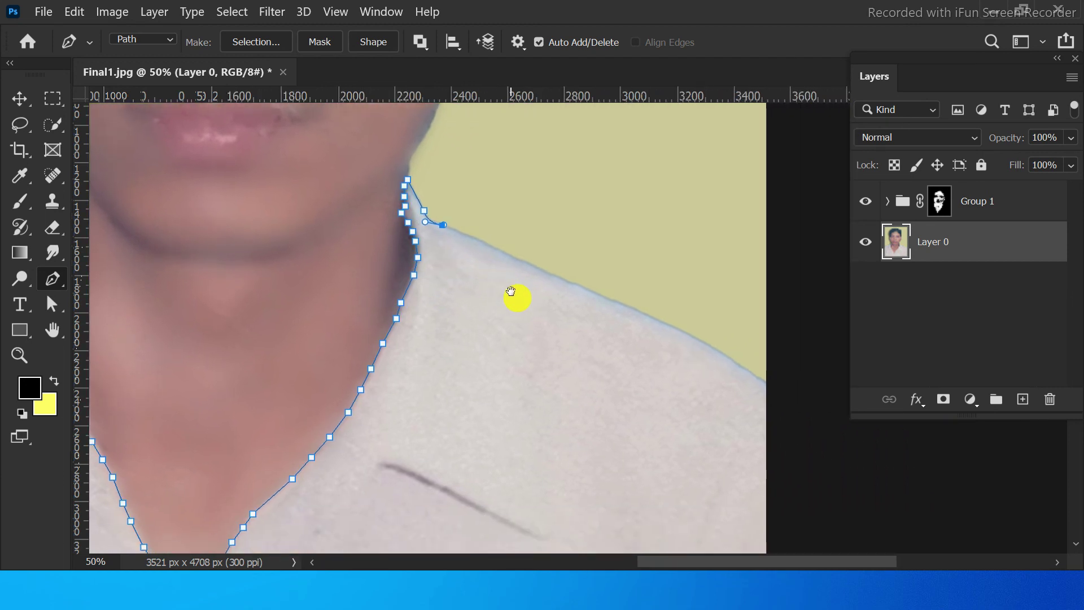
pyautogui.click(498, 250)
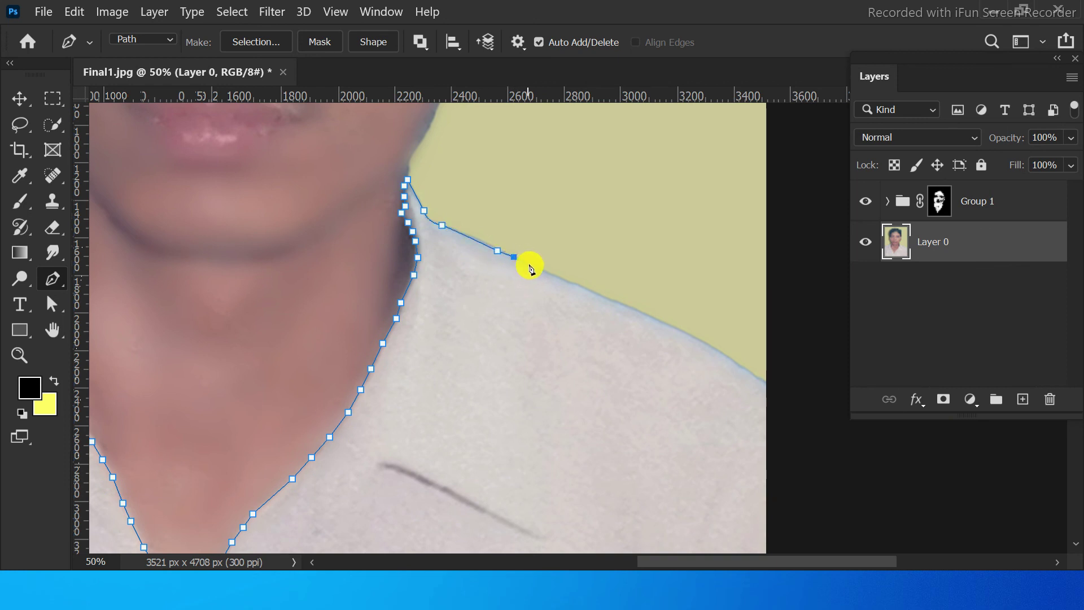
pyautogui.click(539, 266)
pyautogui.click(579, 285)
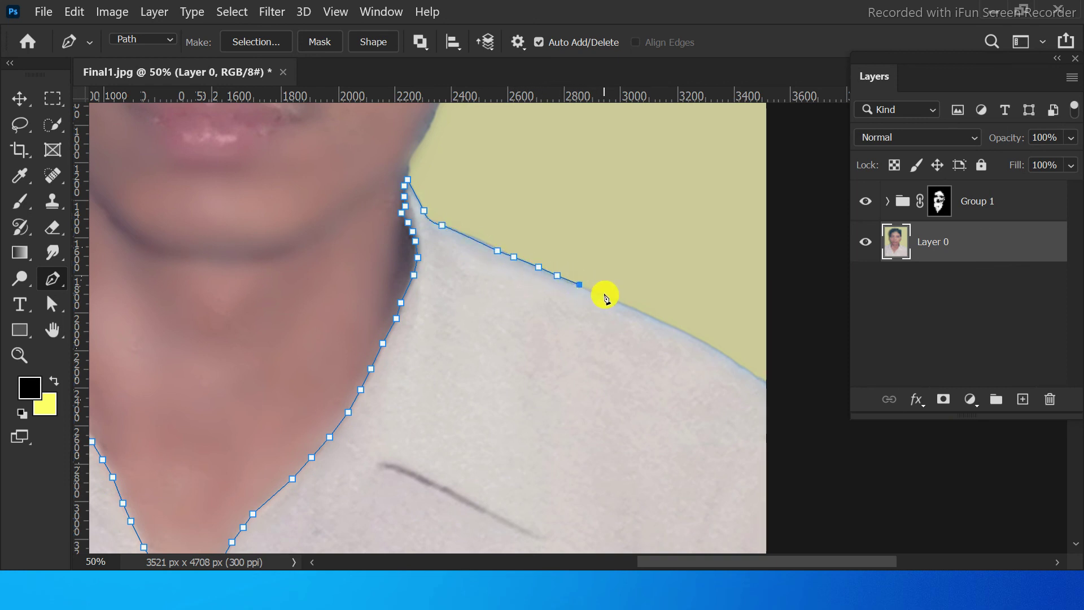
pyautogui.click(631, 307)
pyautogui.click(661, 321)
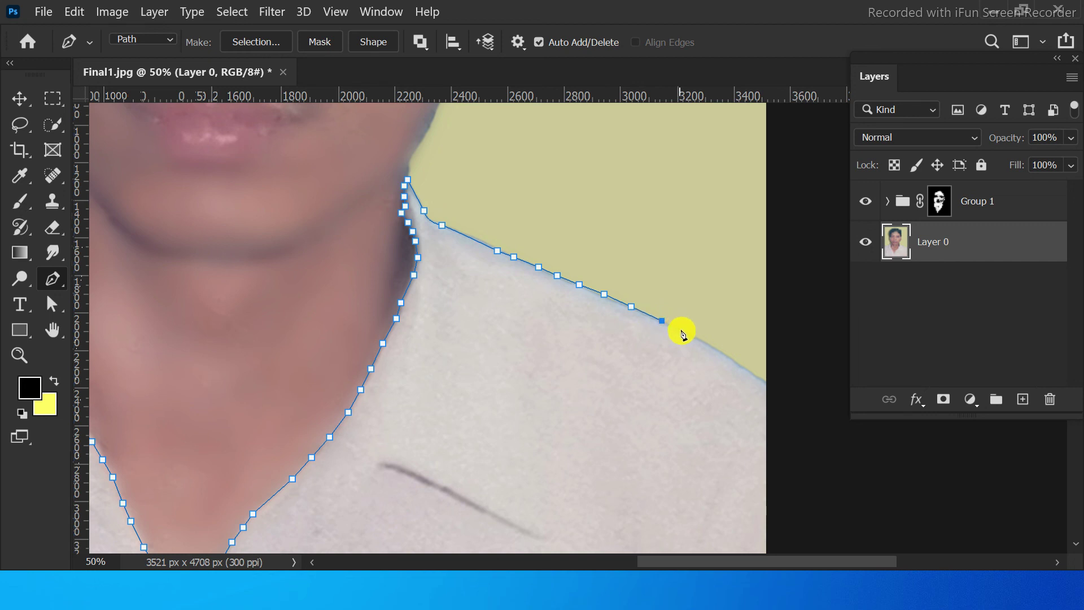
pyautogui.click(694, 334)
pyautogui.click(723, 353)
pyautogui.click(761, 380)
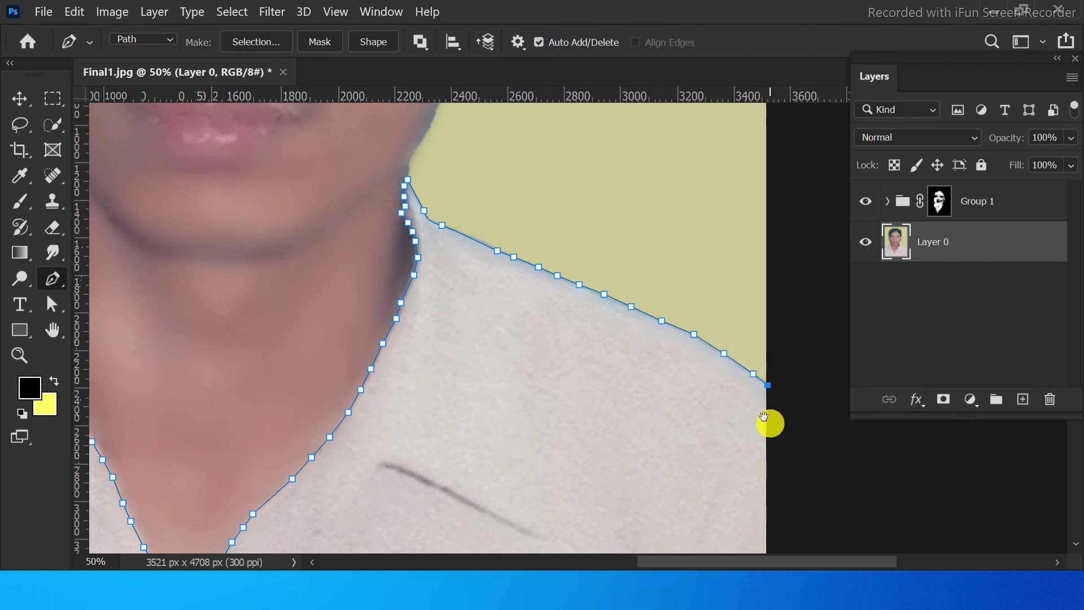
pyautogui.scroll(-3, 770, 395)
pyautogui.scroll(-3, 770, 356)
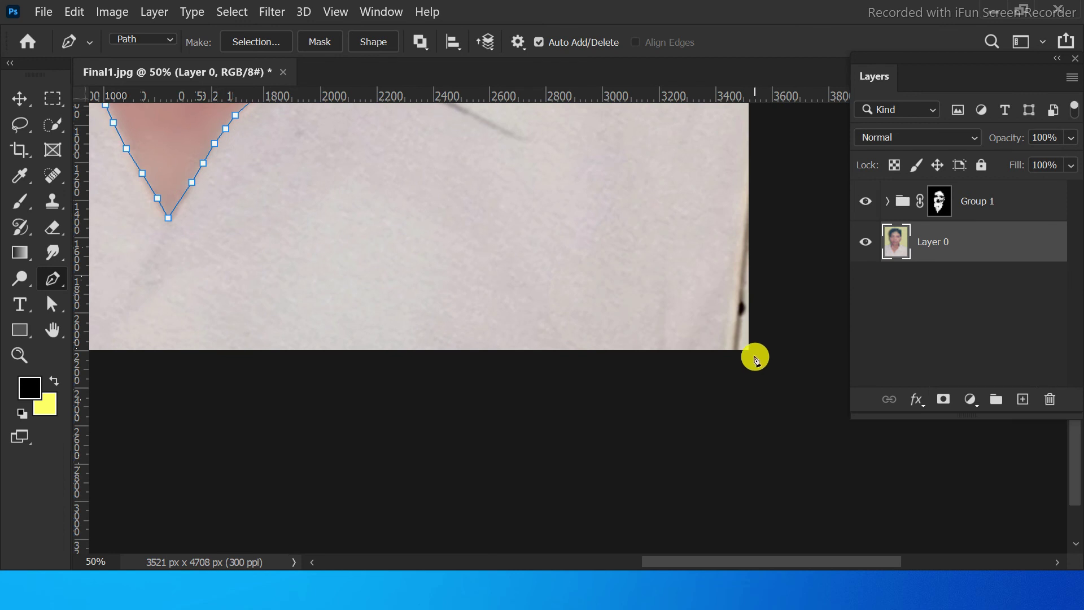
pyautogui.click(756, 358)
pyautogui.scroll(2, 662, 438)
pyautogui.hscroll(-6, 446, 443)
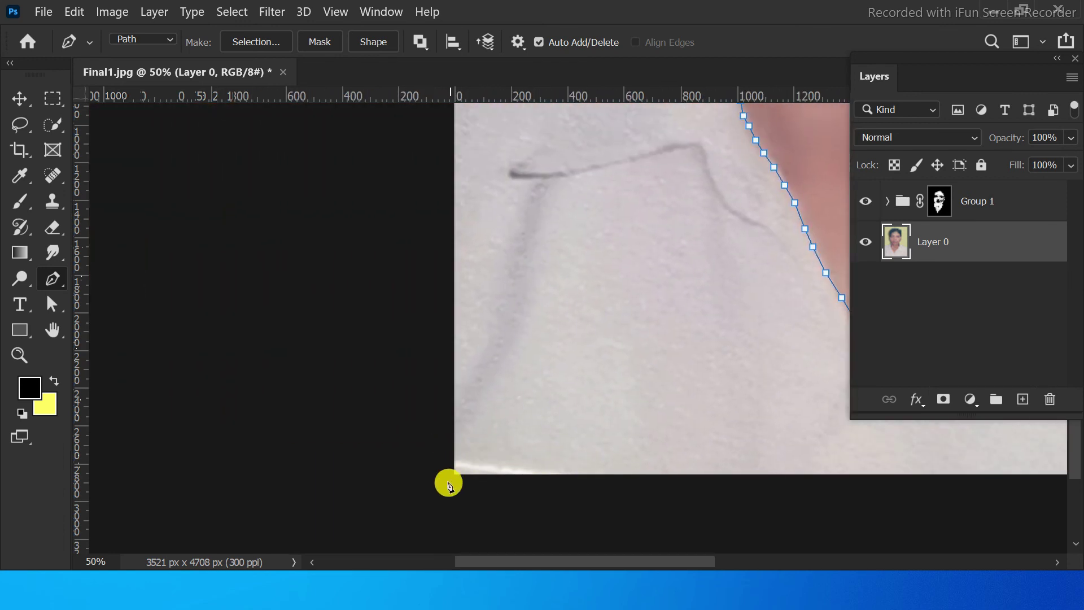
pyautogui.click(450, 486)
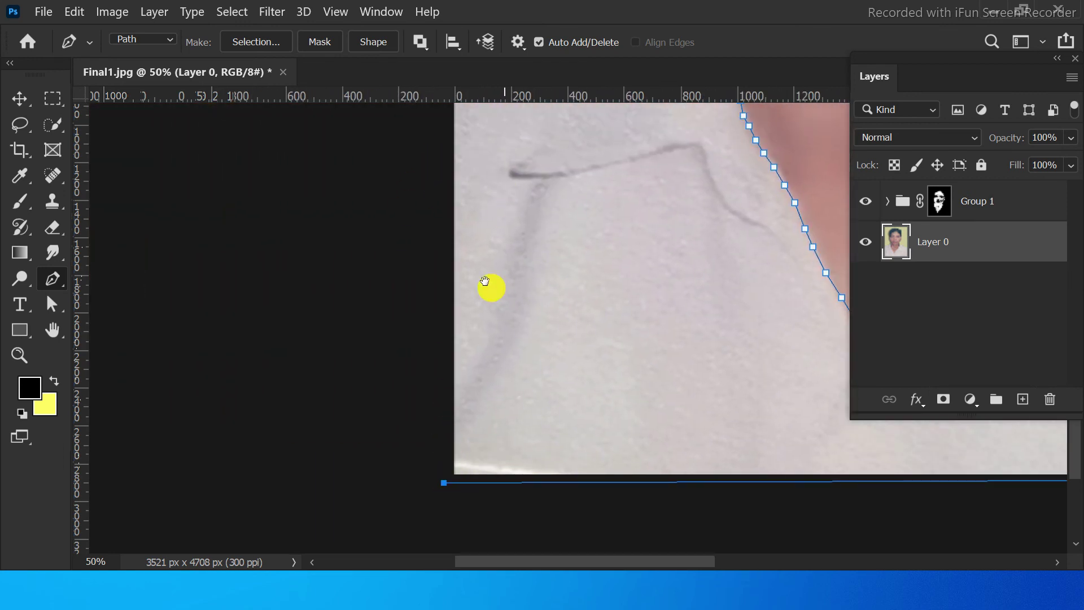
pyautogui.scroll(3, 480, 339)
pyautogui.click(412, 264)
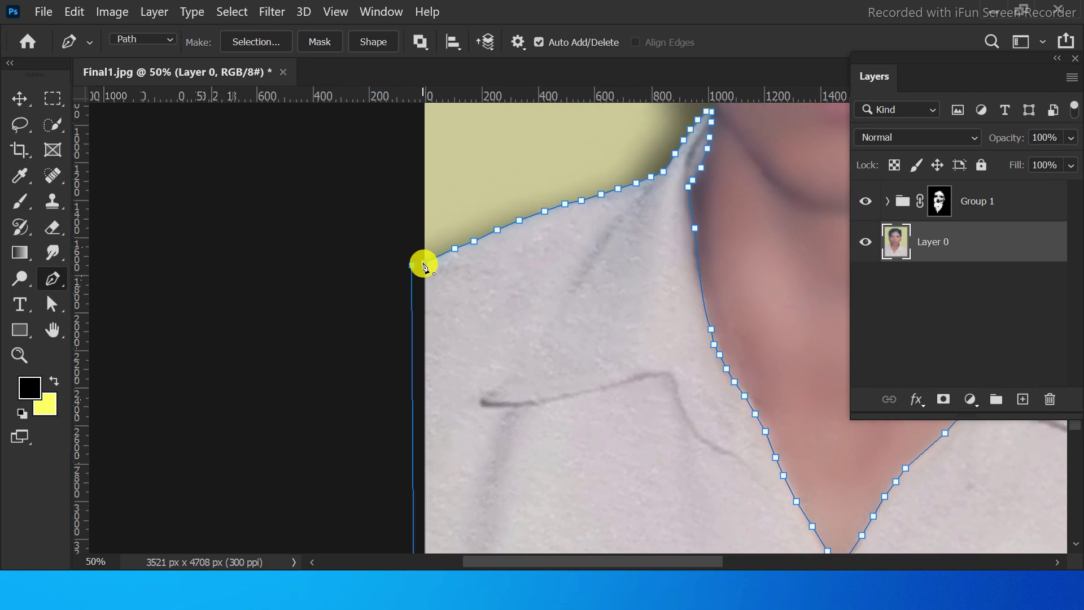
pyautogui.click(424, 264)
pyautogui.hotkey('ctrl', '0')
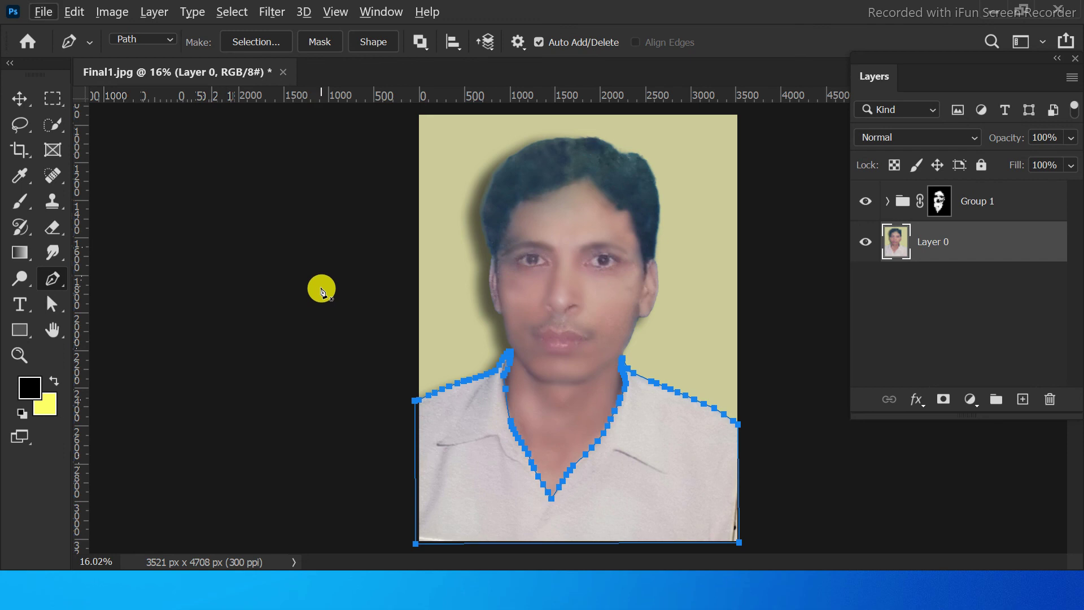
# - Convert the shirt path to a selection, copy it to Layer 1, and solo that layer
pyautogui.rightClick(476, 380)
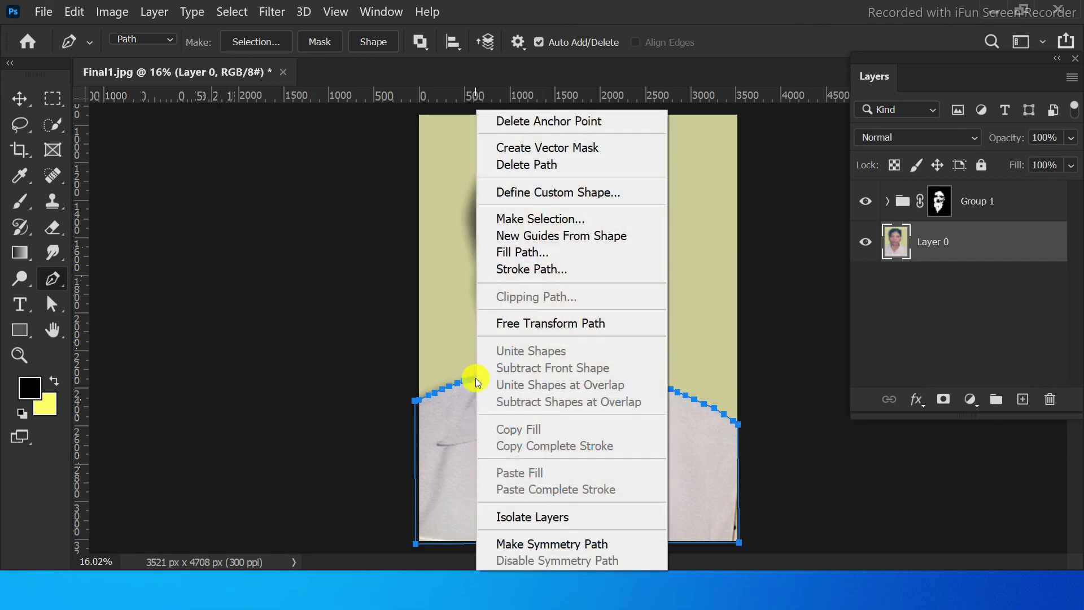
pyautogui.click(548, 218)
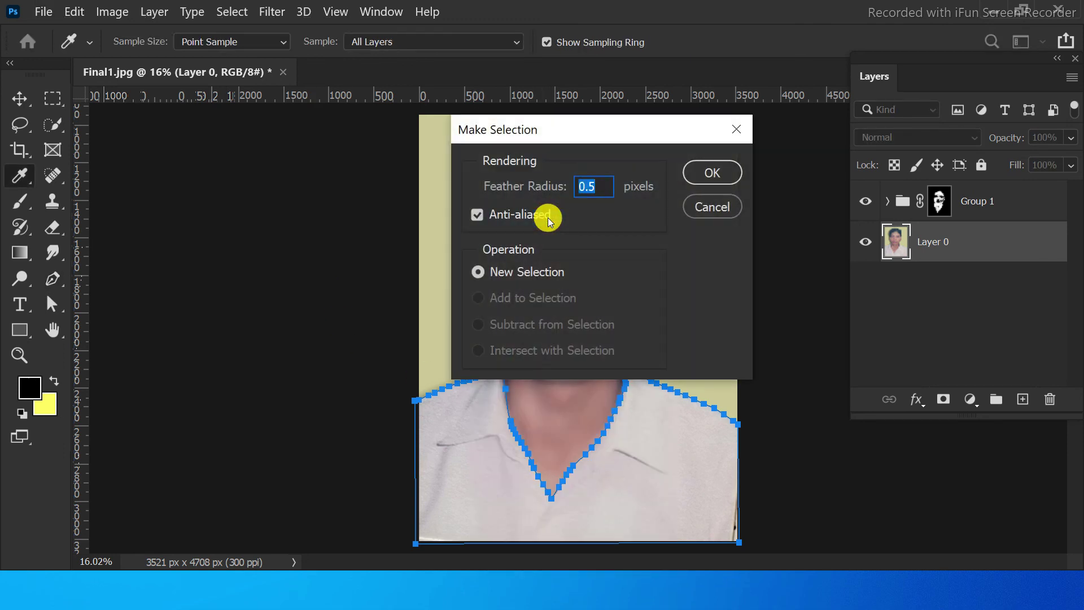
pyautogui.press('Return')
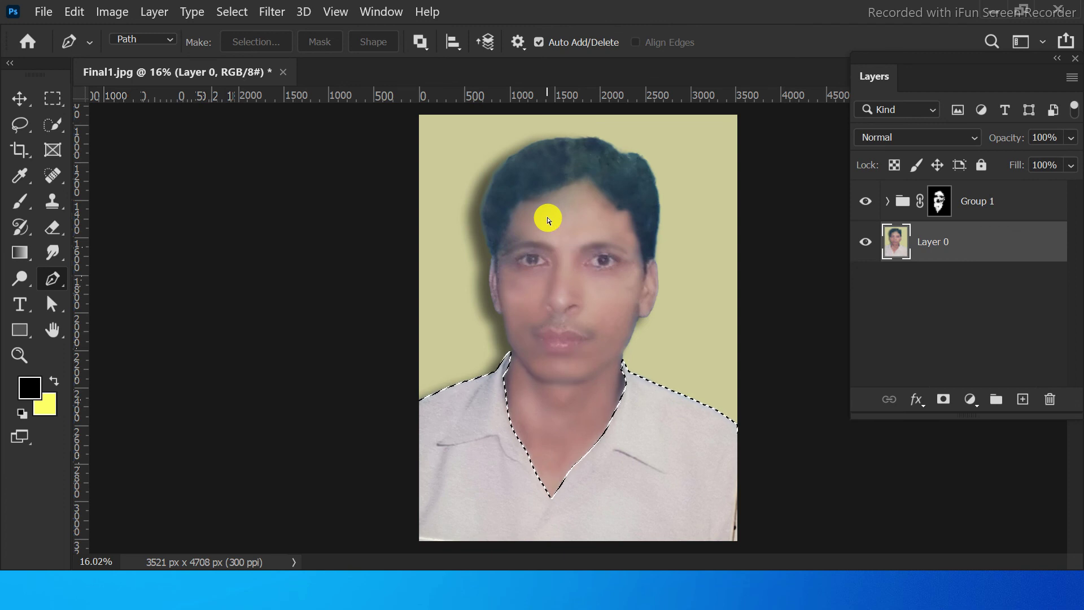
pyautogui.hotkey('ctrl', 'j')
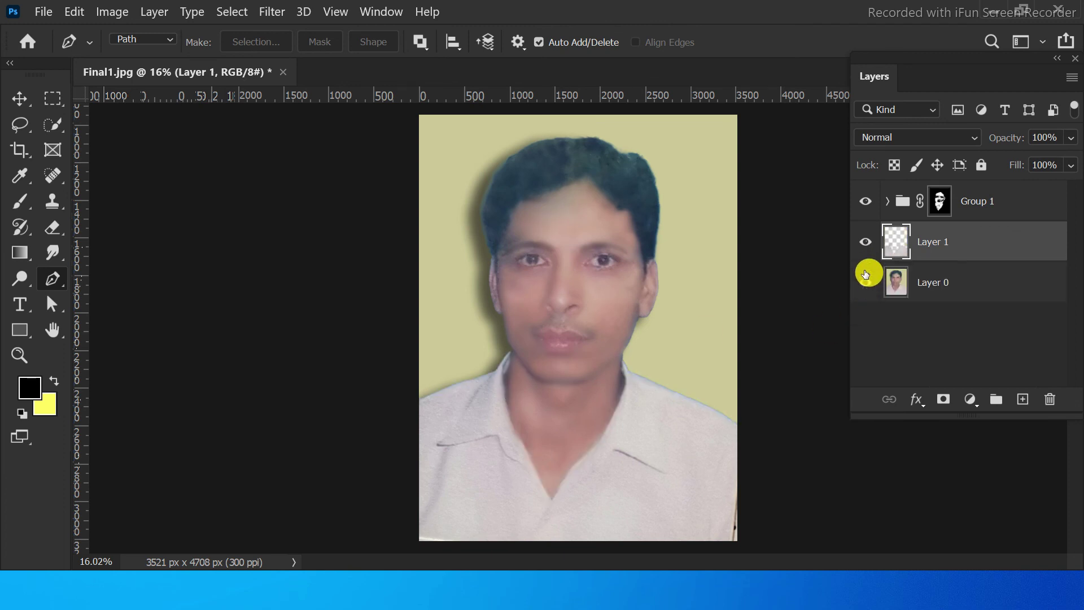
pyautogui.click(865, 280)
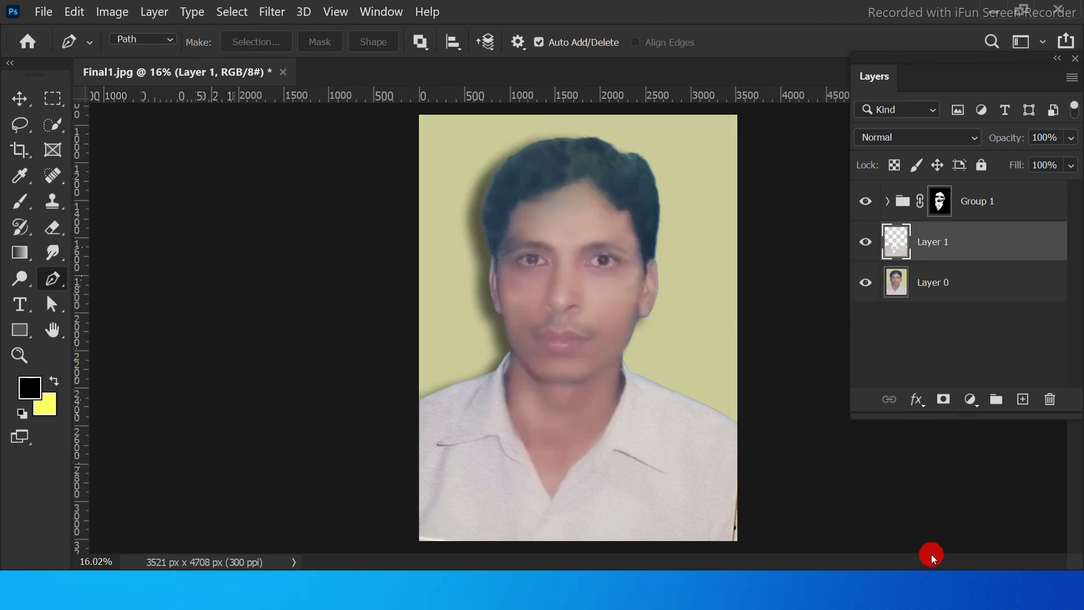
# - Add a Solid Color fill layer and settle on #336699 after trying several shades
pyautogui.click(966, 396)
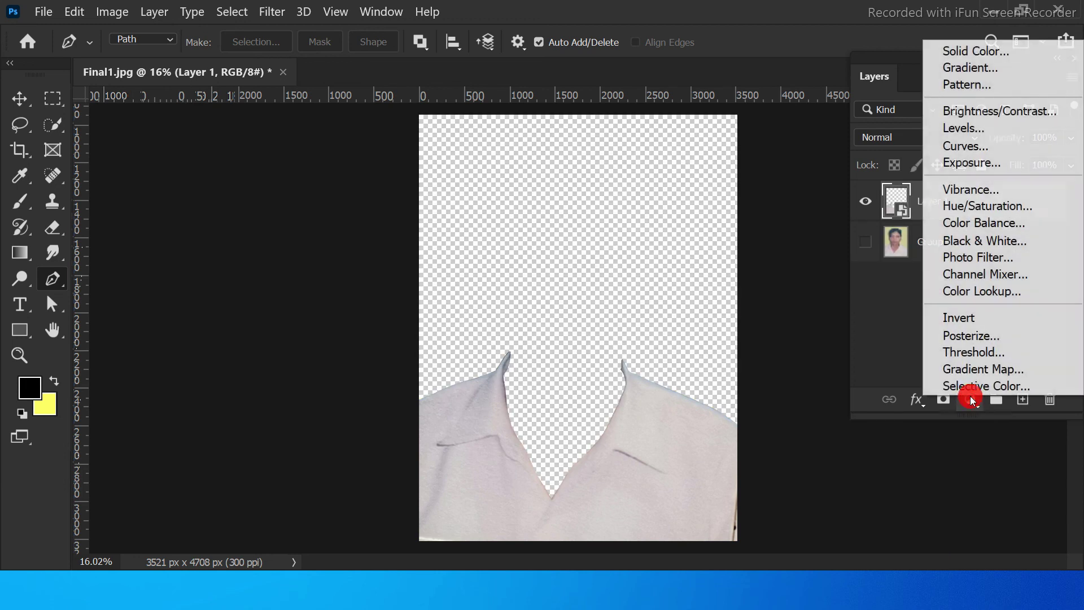
pyautogui.click(966, 51)
pyautogui.click(875, 200)
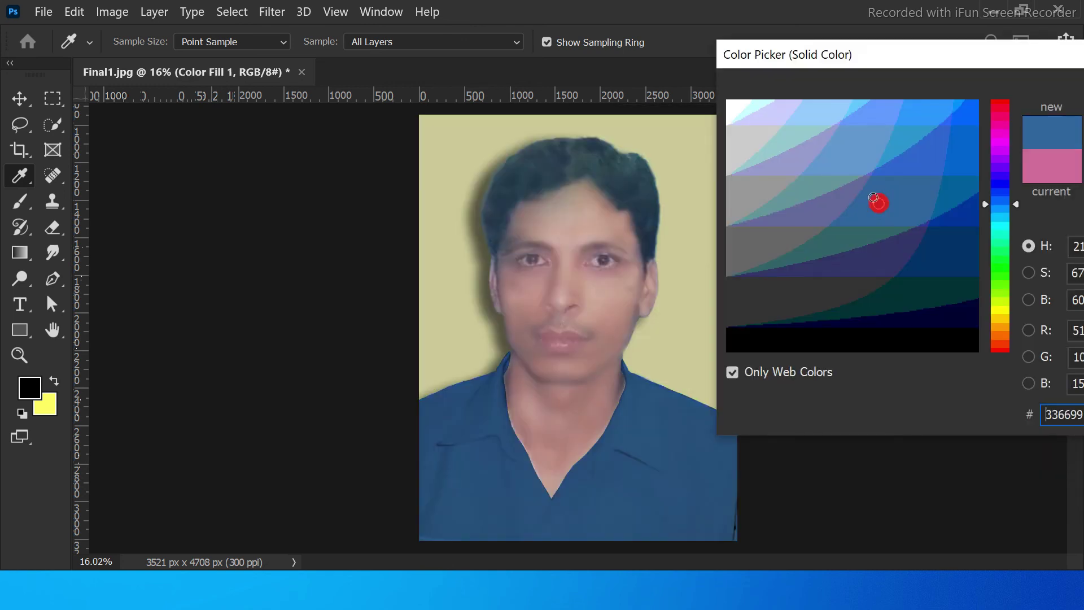
pyautogui.click(812, 187)
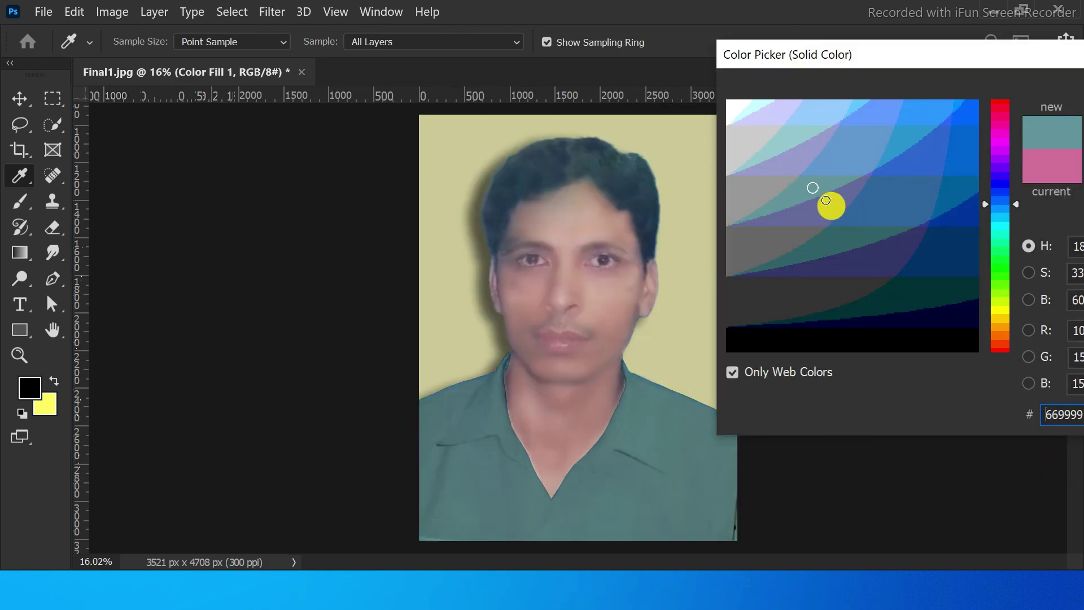
pyautogui.click(833, 206)
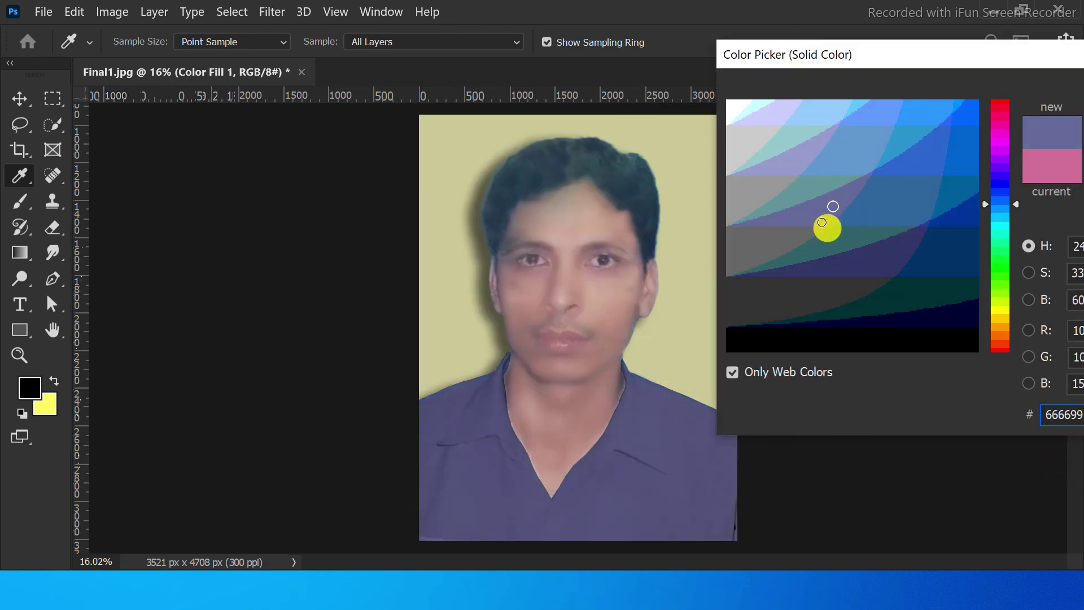
pyautogui.click(780, 237)
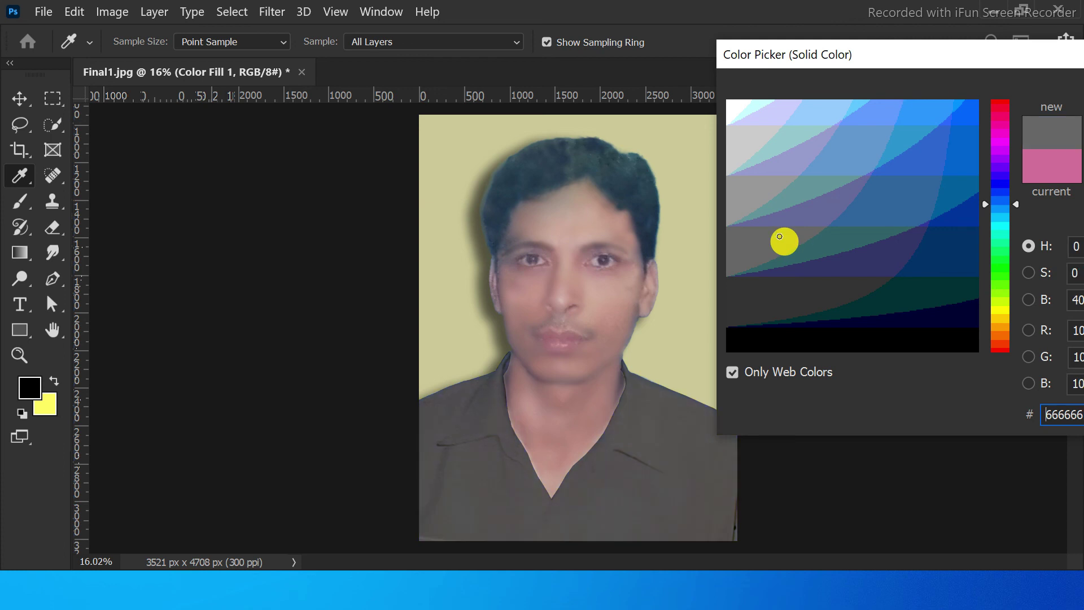
pyautogui.click(824, 240)
pyautogui.click(856, 261)
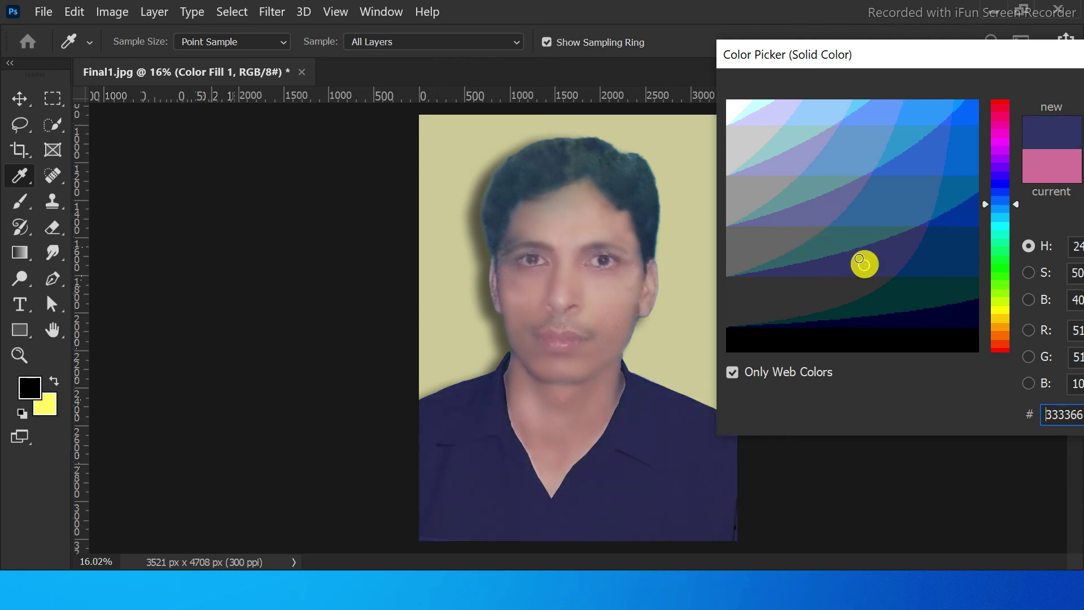
pyautogui.click(829, 289)
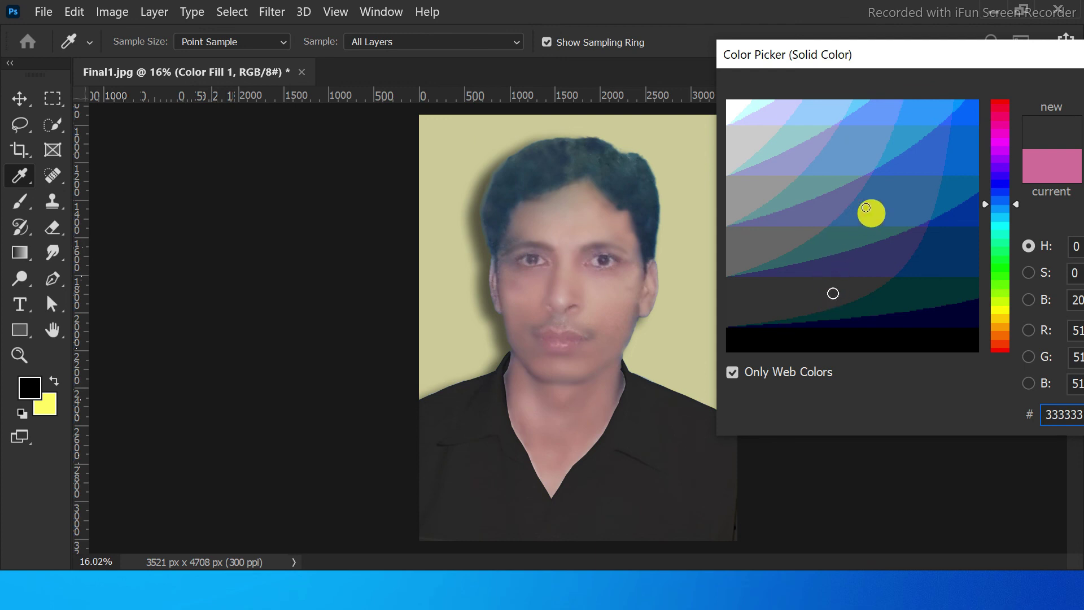
pyautogui.click(875, 205)
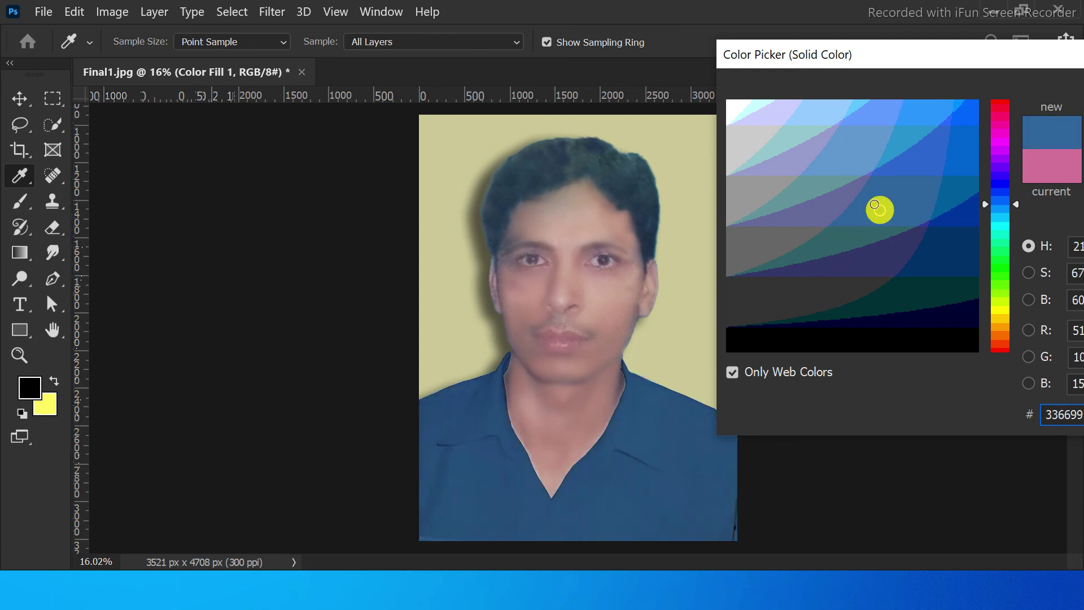
# - Accept the #336699 fill and set its blend mode to Linear Burn
pyautogui.moveTo(929, 62); pyautogui.dragTo(740, 68)
pyautogui.click(965, 103)
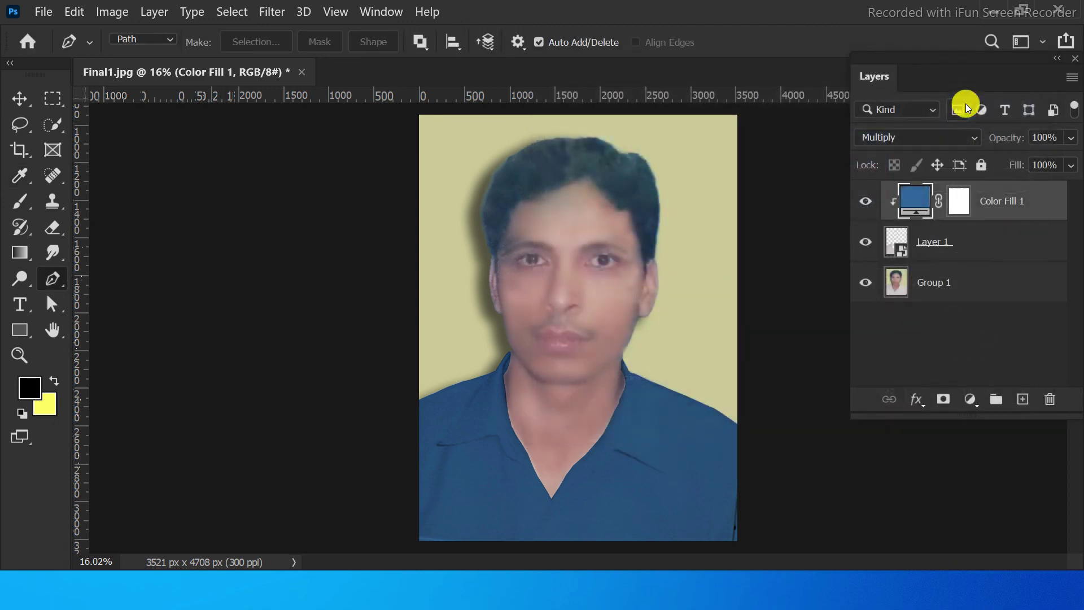
pyautogui.click(930, 137)
pyautogui.click(893, 168)
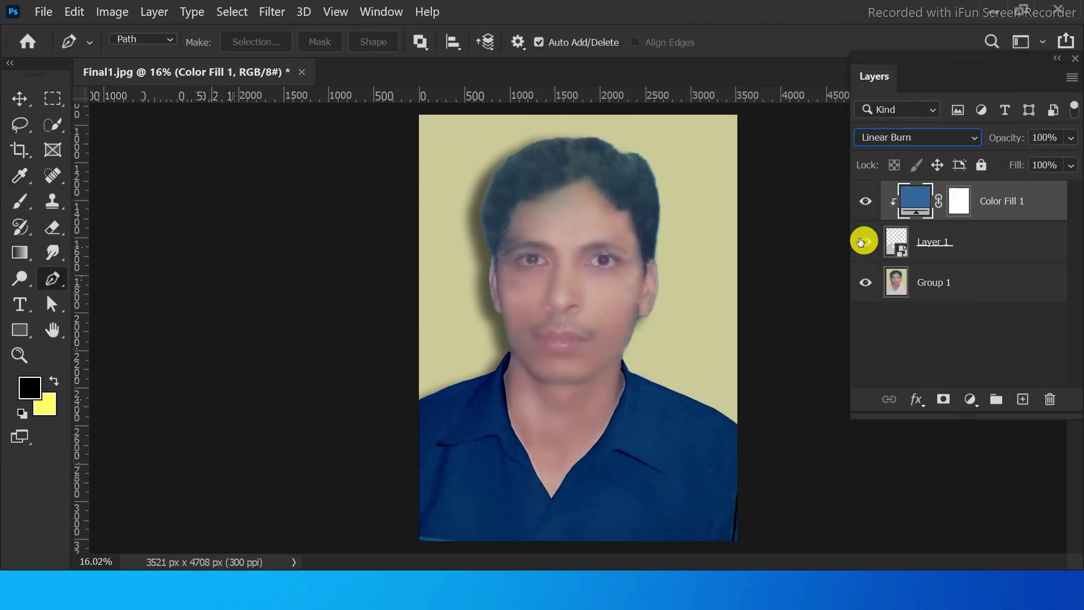
# - Clip the colour fill to Layer 1 and enable Inner Glow in Layer 1's Blending Options
pyautogui.keyDown('alt'); pyautogui.click(886, 210); pyautogui.keyUp('alt')
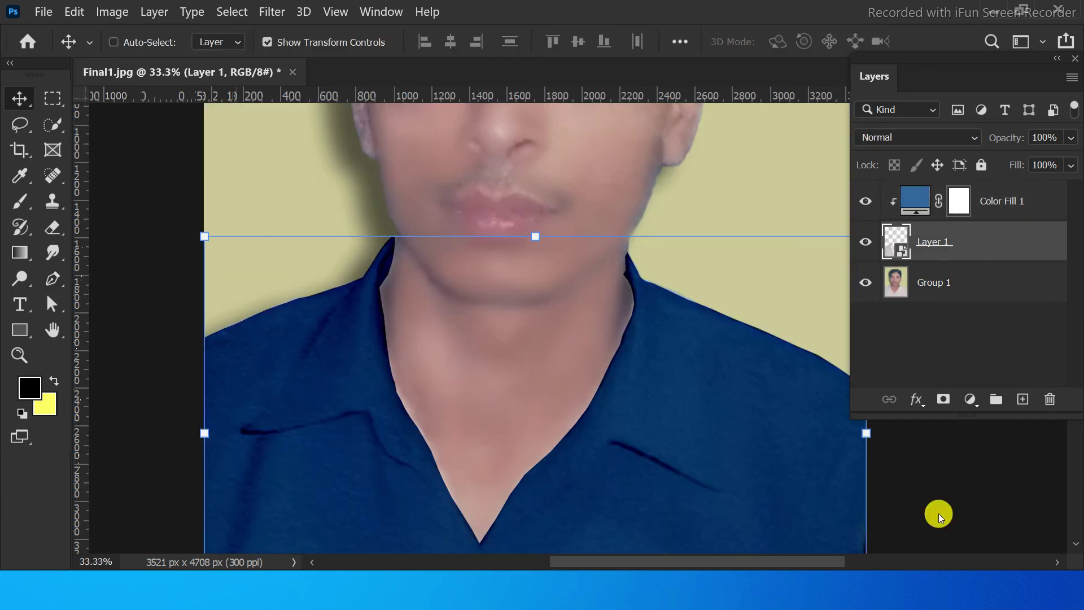
pyautogui.rightClick(976, 242)
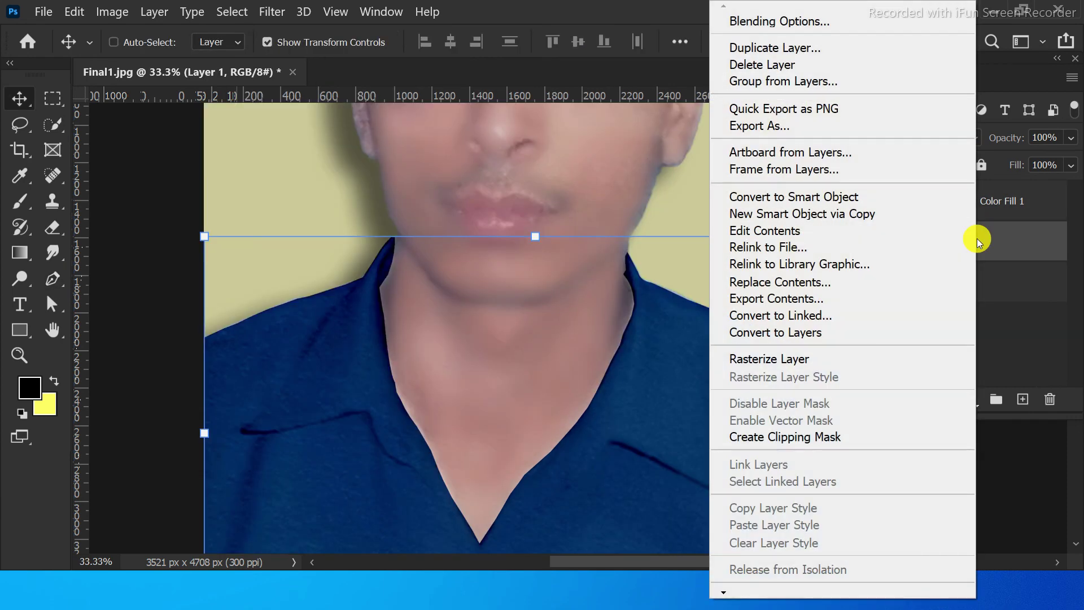
pyautogui.click(825, 20)
pyautogui.moveTo(384, 53); pyautogui.dragTo(1019, 19)
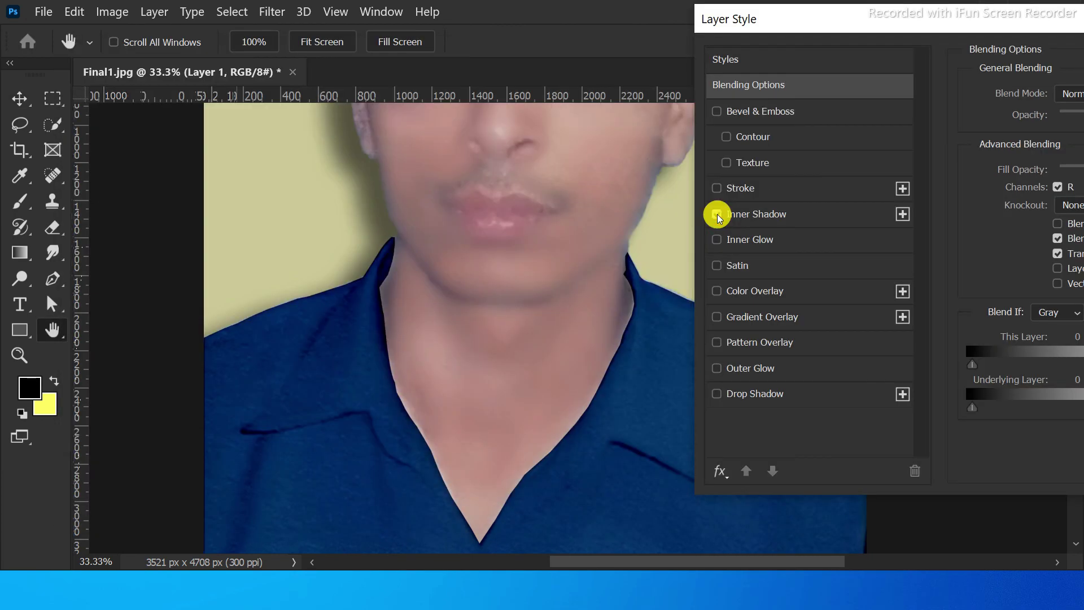
pyautogui.click(718, 241)
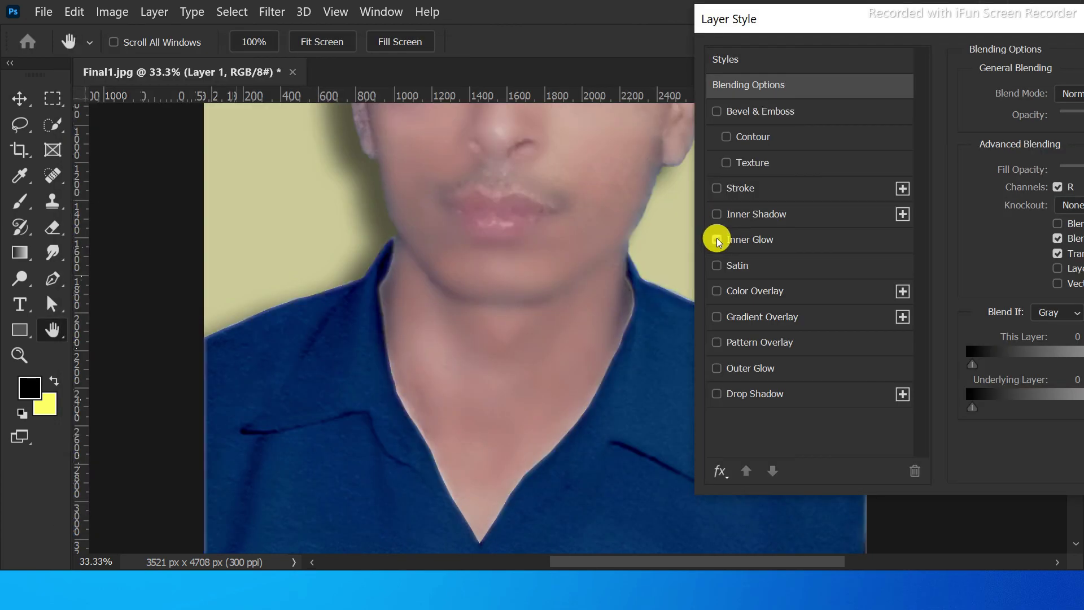
pyautogui.click(717, 240)
# - Adjust the layer opacity and Blend If slider, then apply the layer style
pyautogui.moveTo(1004, 28); pyautogui.dragTo(936, 58)
pyautogui.click(1028, 145)
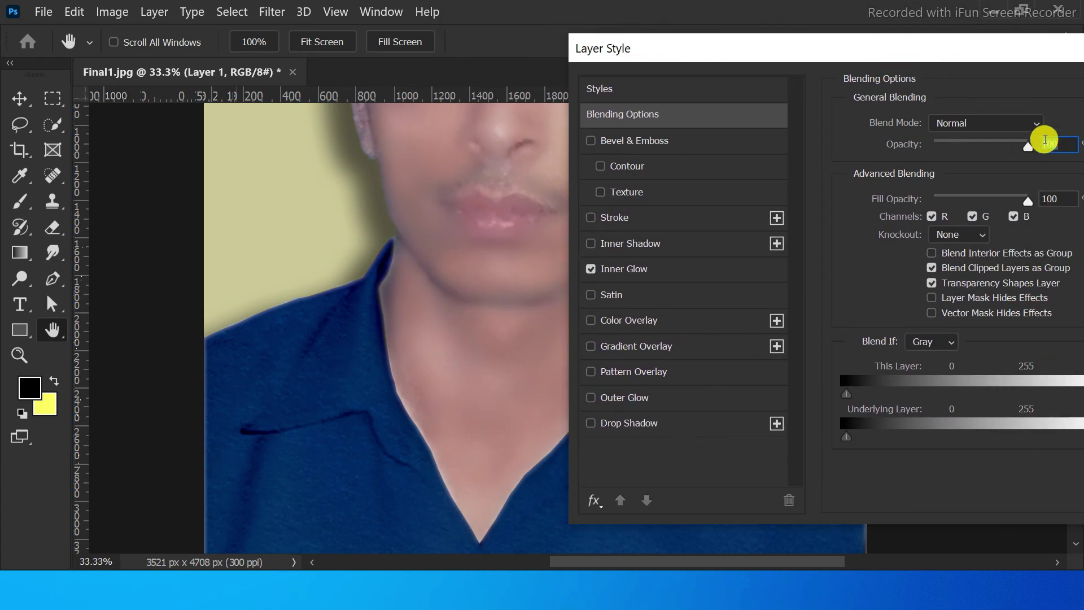
pyautogui.moveTo(1029, 149); pyautogui.dragTo(1033, 204)
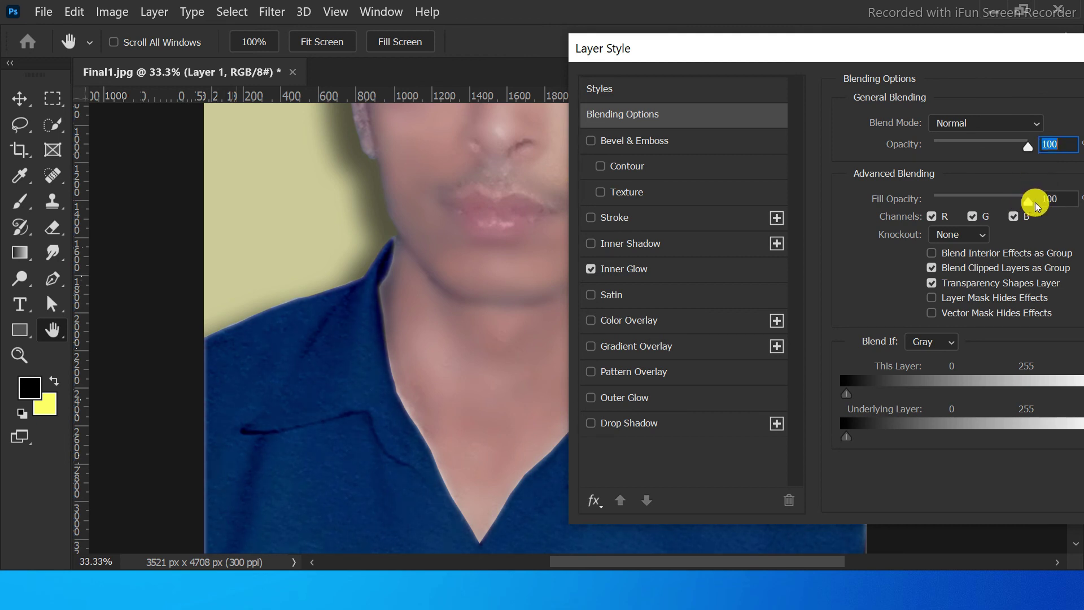
pyautogui.moveTo(935, 48); pyautogui.dragTo(908, 33)
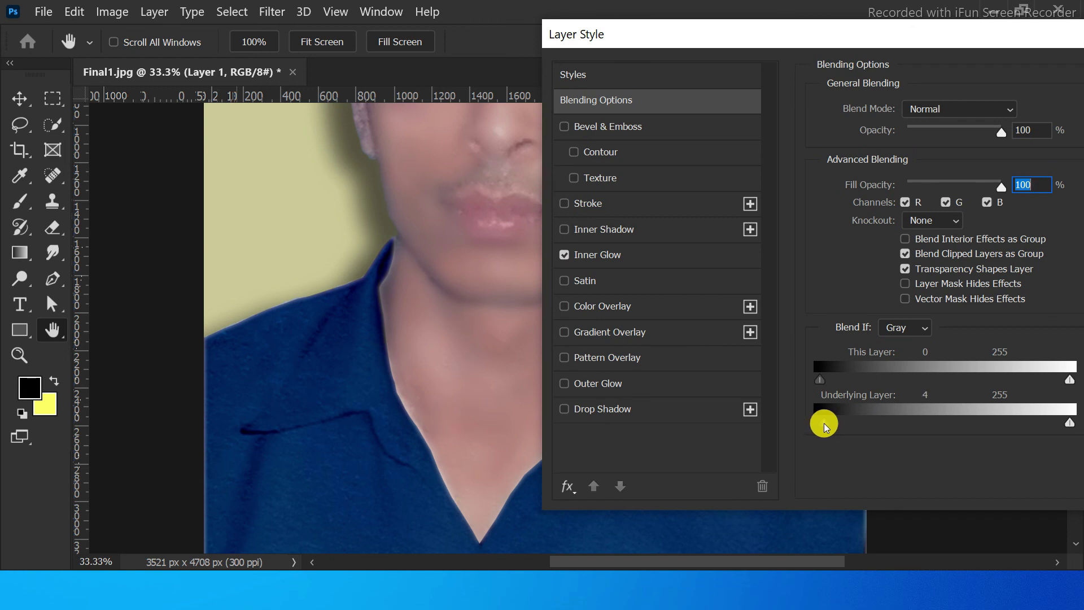
pyautogui.moveTo(820, 380); pyautogui.dragTo(807, 383)
pyautogui.moveTo(859, 34); pyautogui.dragTo(625, 16)
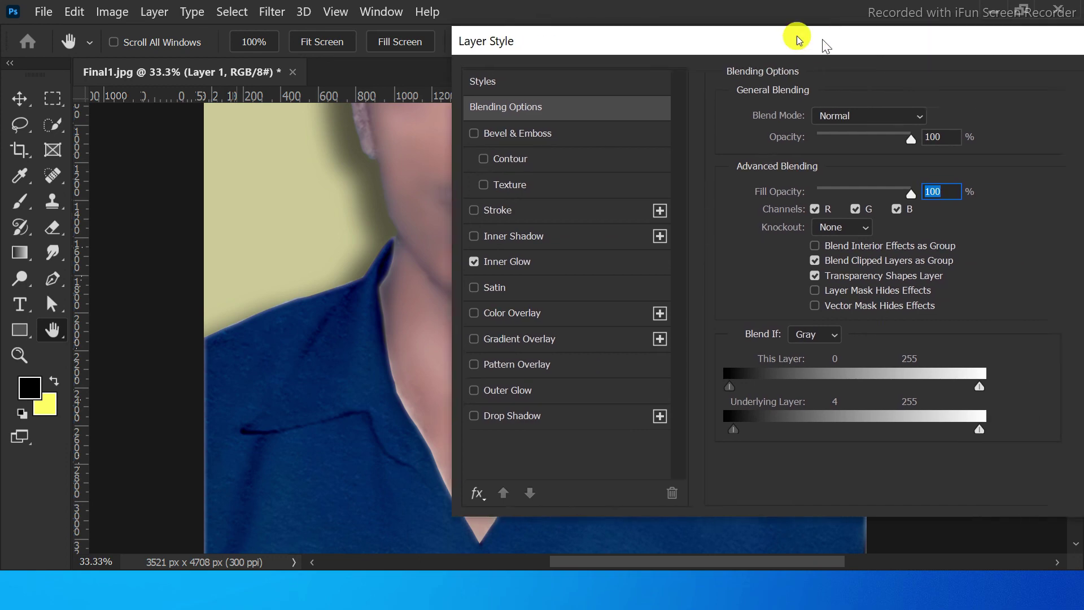
pyautogui.click(1010, 58)
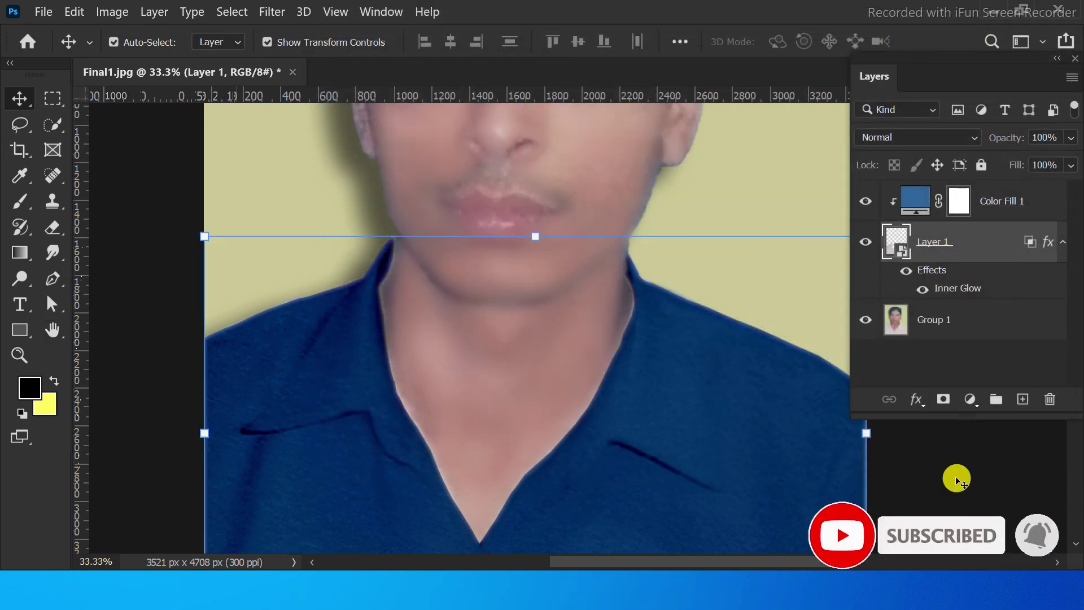
pyautogui.hotkey('ctrl', '0')
# - Toggle Layer 1 in the WhatsApp PSD to compare white and navy shirts, ending on navy
pyautogui.click(950, 354)
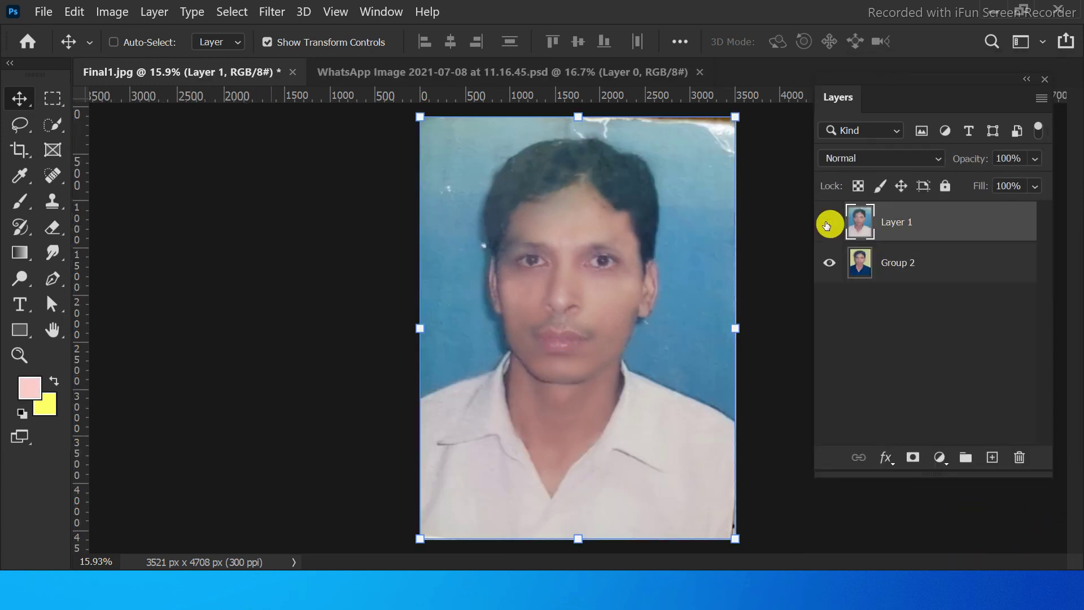
pyautogui.click(827, 224)
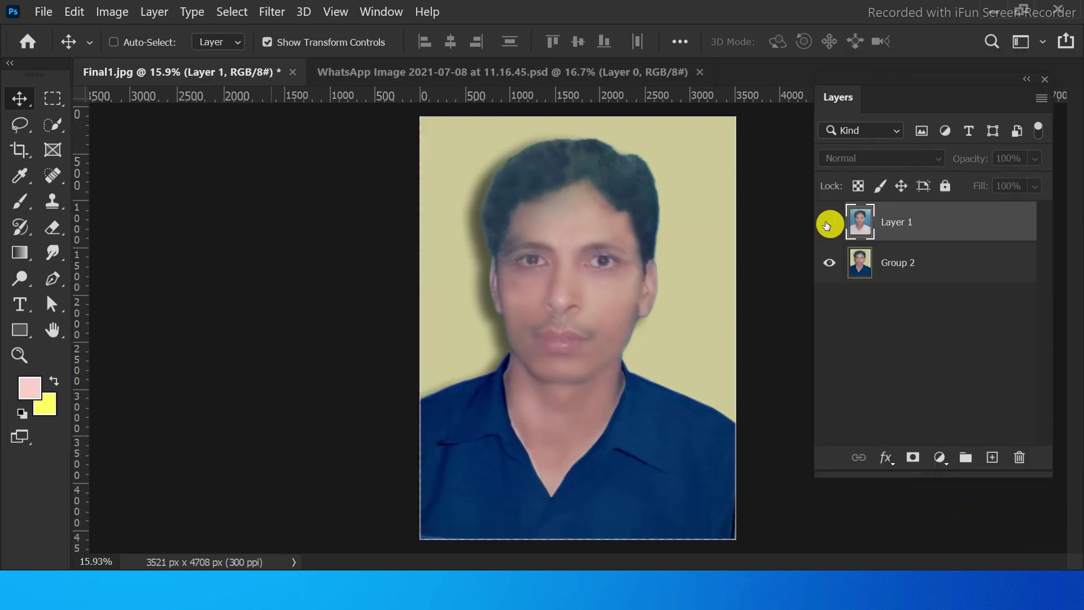
pyautogui.click(827, 225)
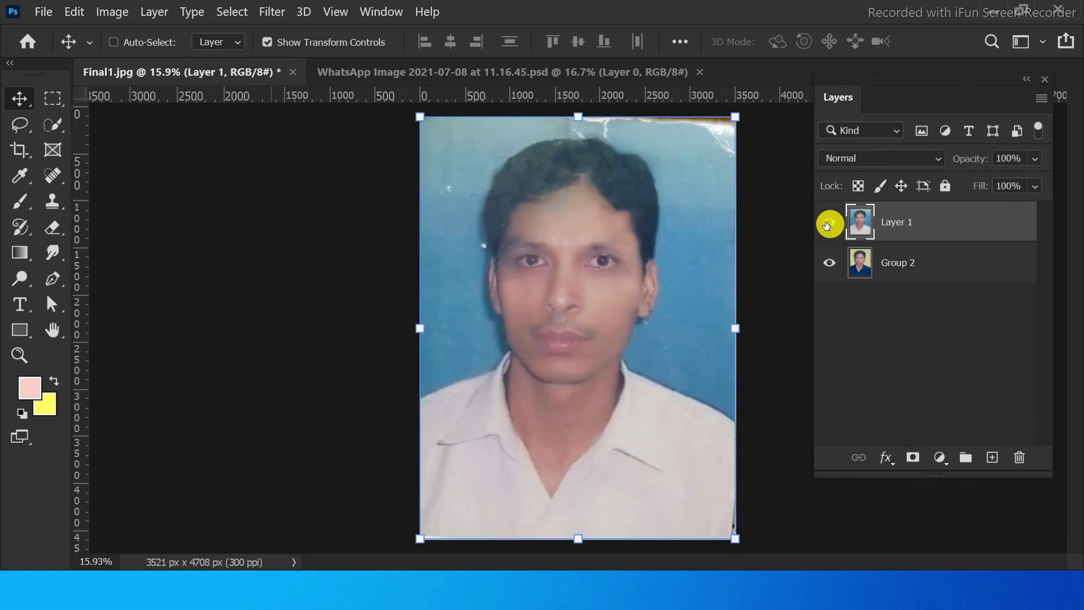
pyautogui.click(827, 225)
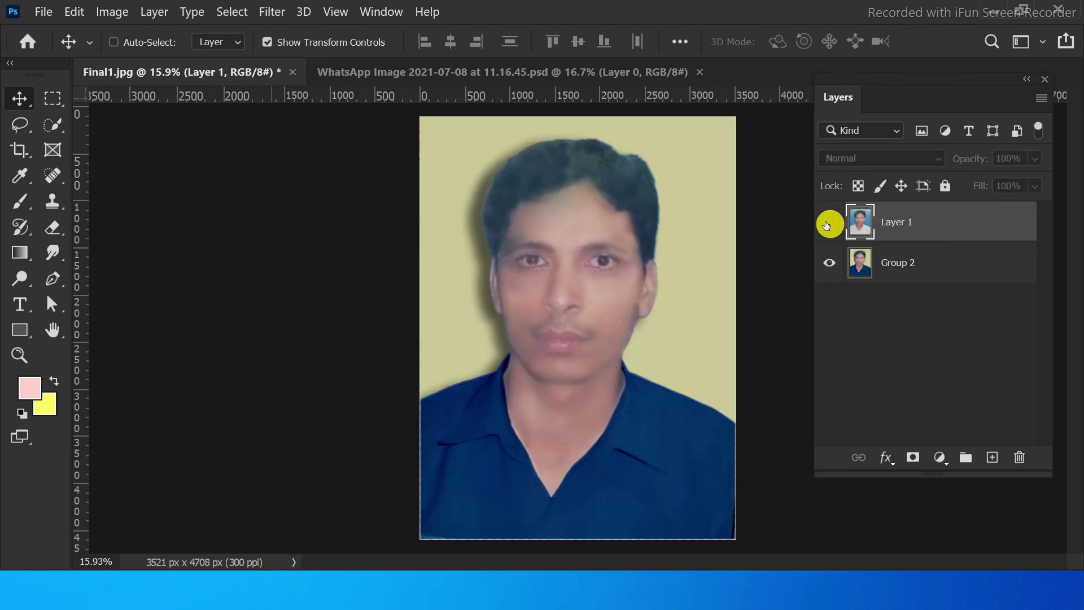